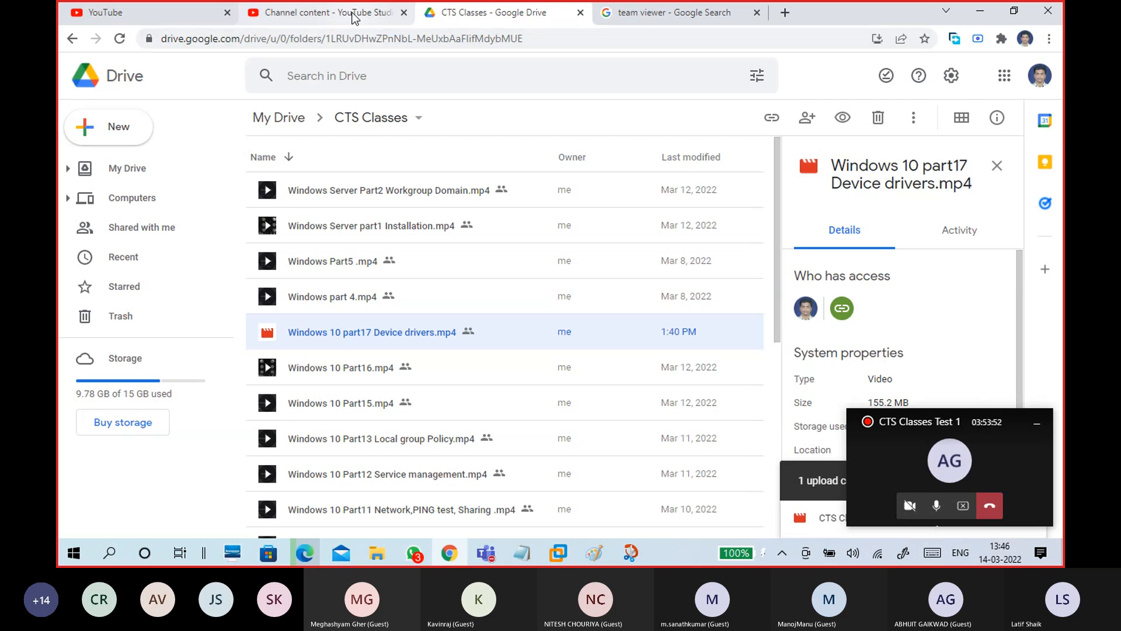
Minimize Chrome and close the Downloads folder window to reveal the host desktop
click(357, 13)
click(483, 8)
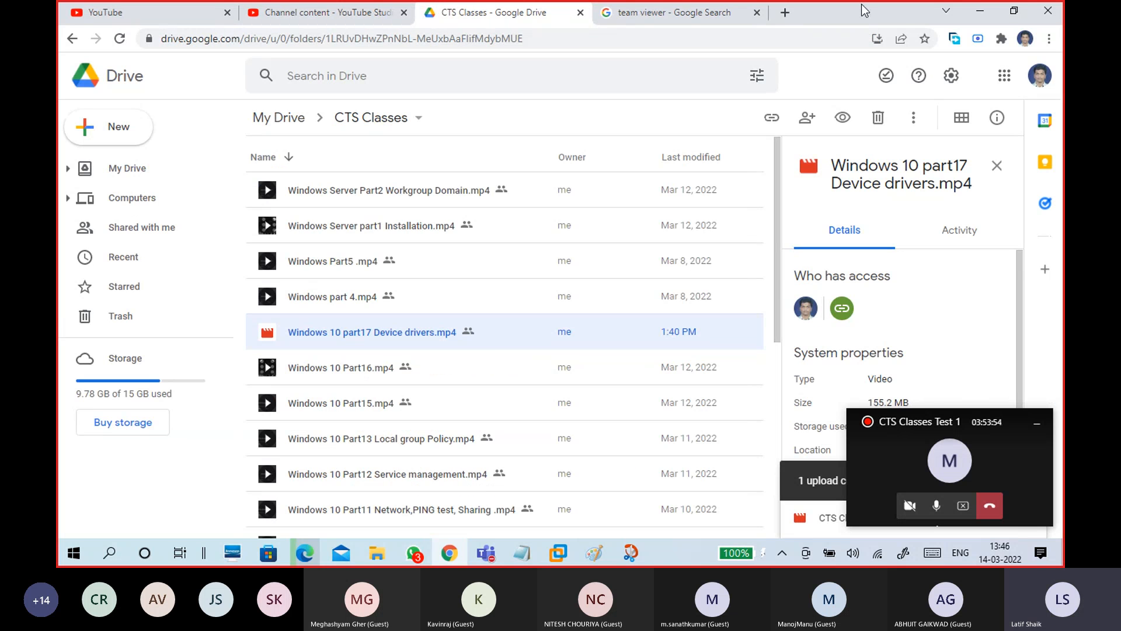
click(983, 12)
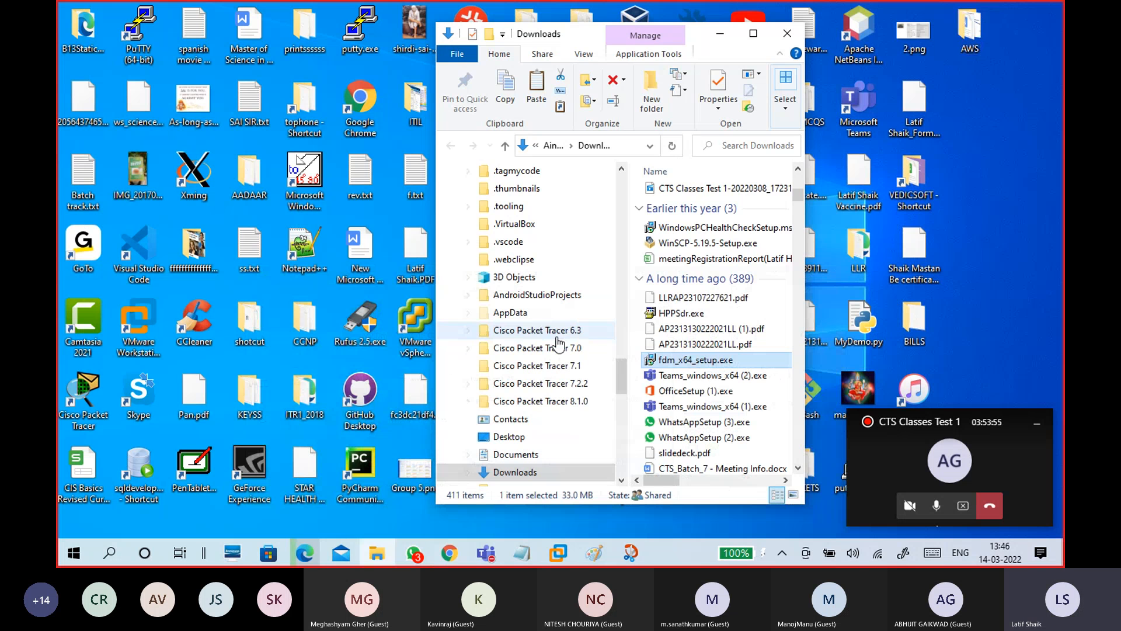
click(788, 33)
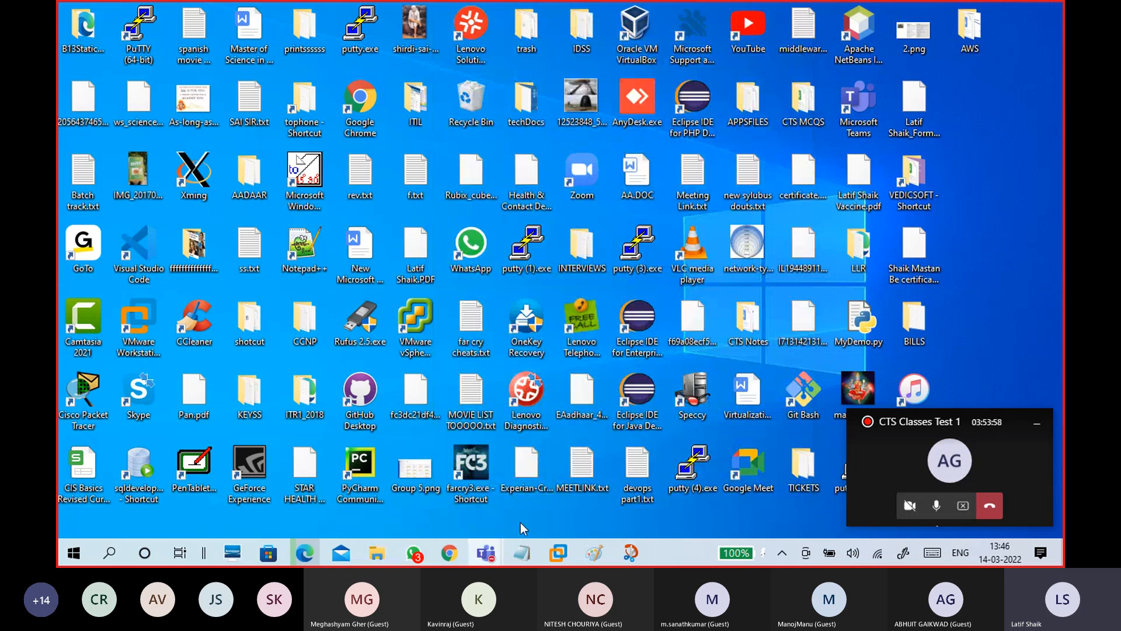
Switch to the CTS15WinC1 VM and close both Magnifier and Computer Management
mouse_move(558, 552)
click(594, 480)
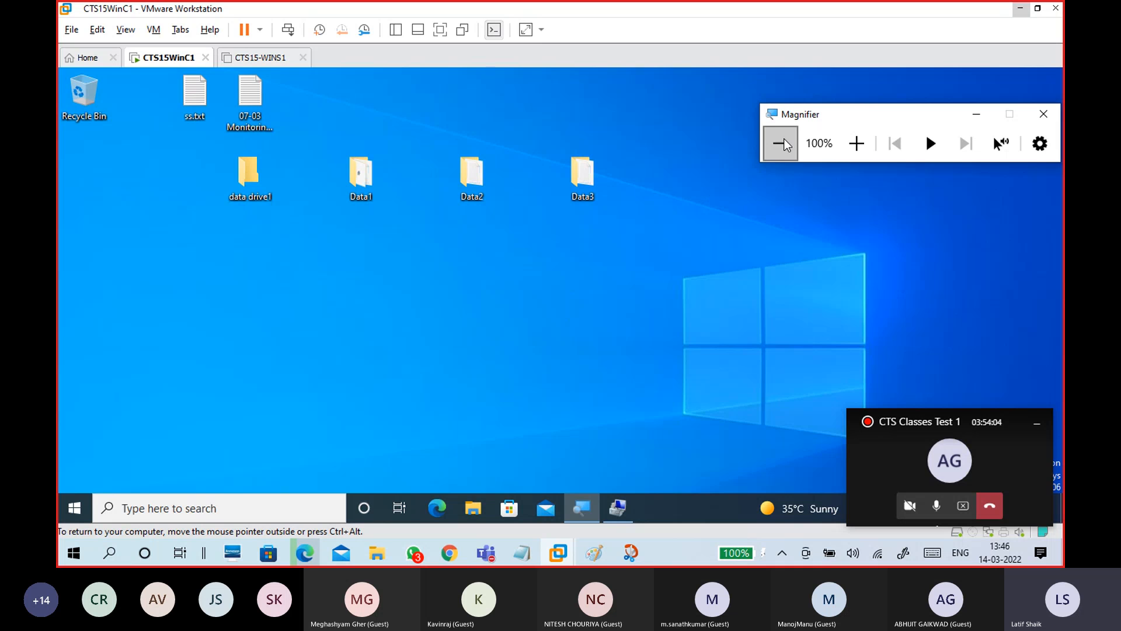
drag(843, 115, 719, 126)
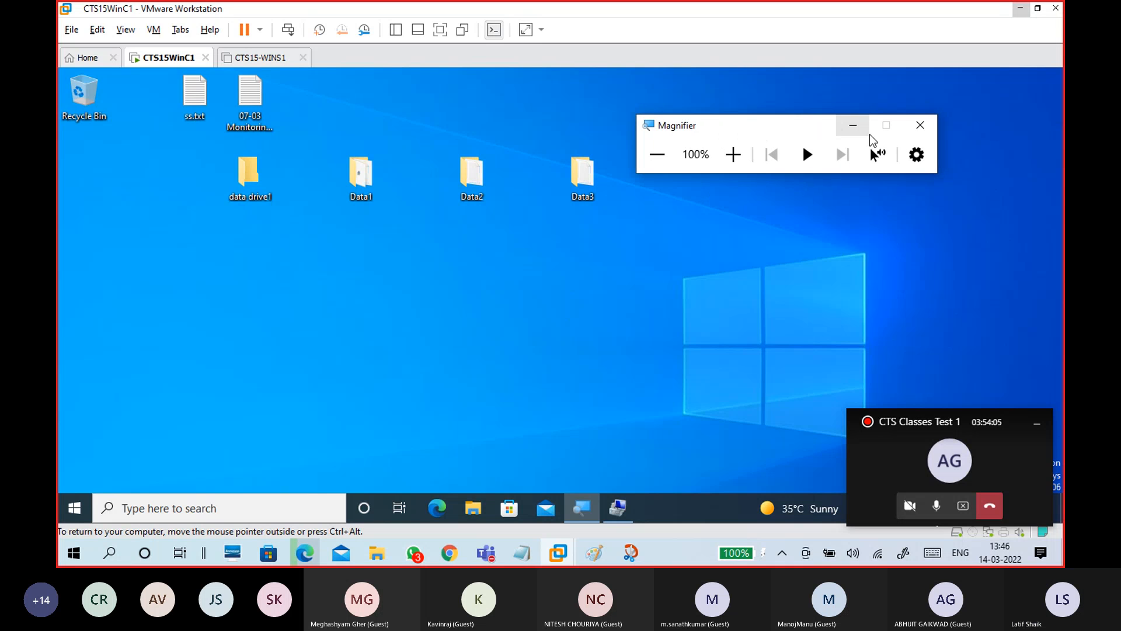
click(923, 126)
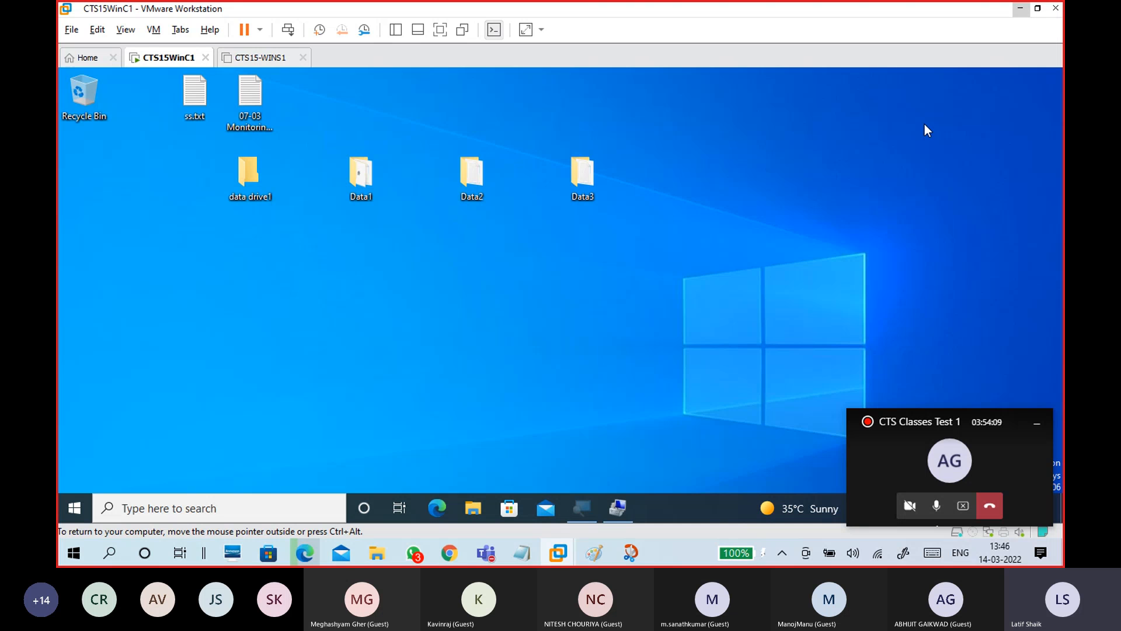
click(586, 506)
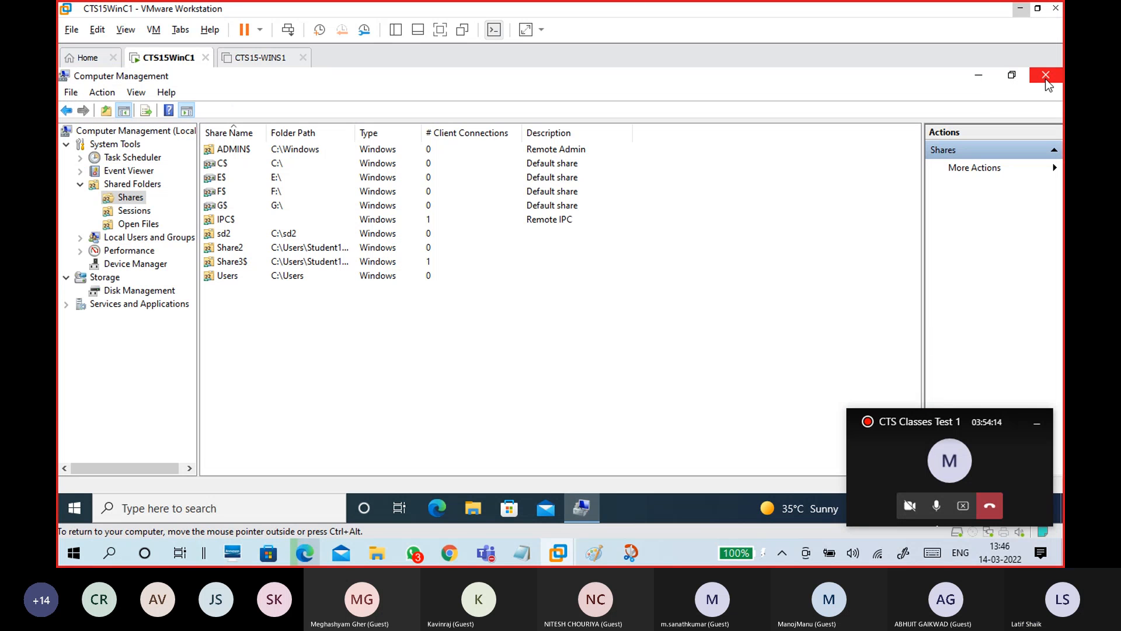
click(1047, 77)
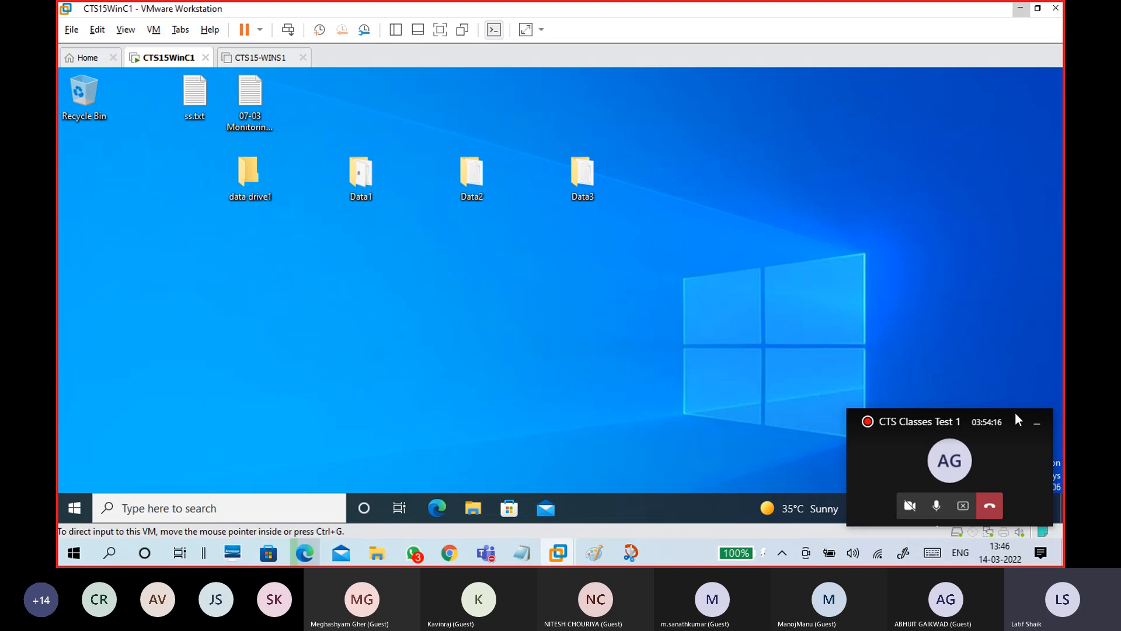
In a maximized File Explorer, open New Volume (F:) from This PC and read file1.txt.txt
click(1037, 427)
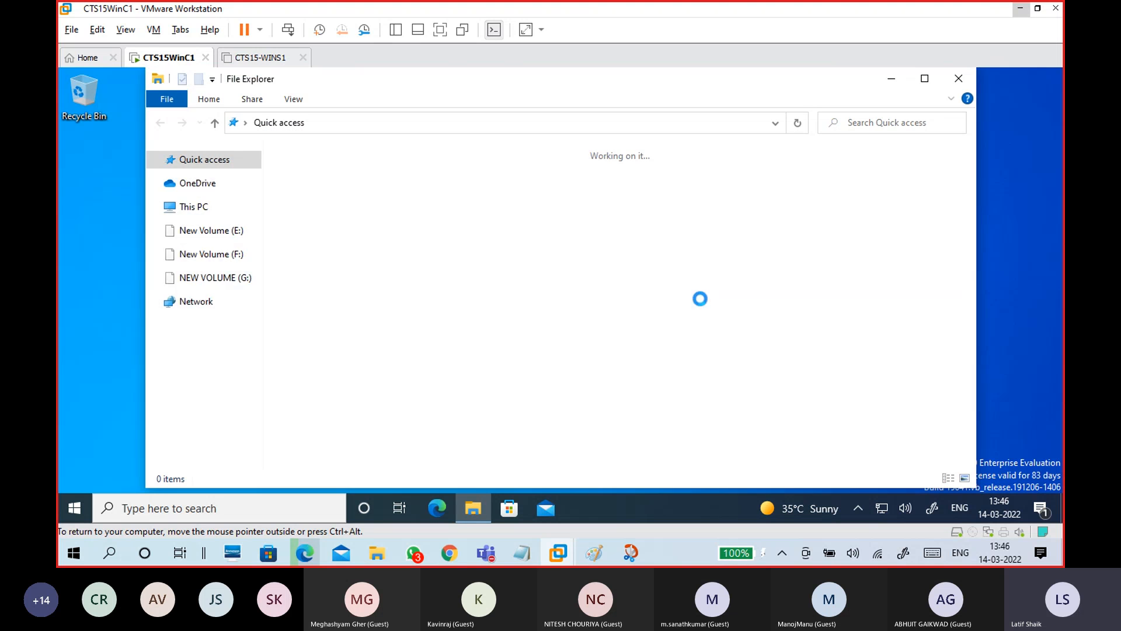
click(925, 78)
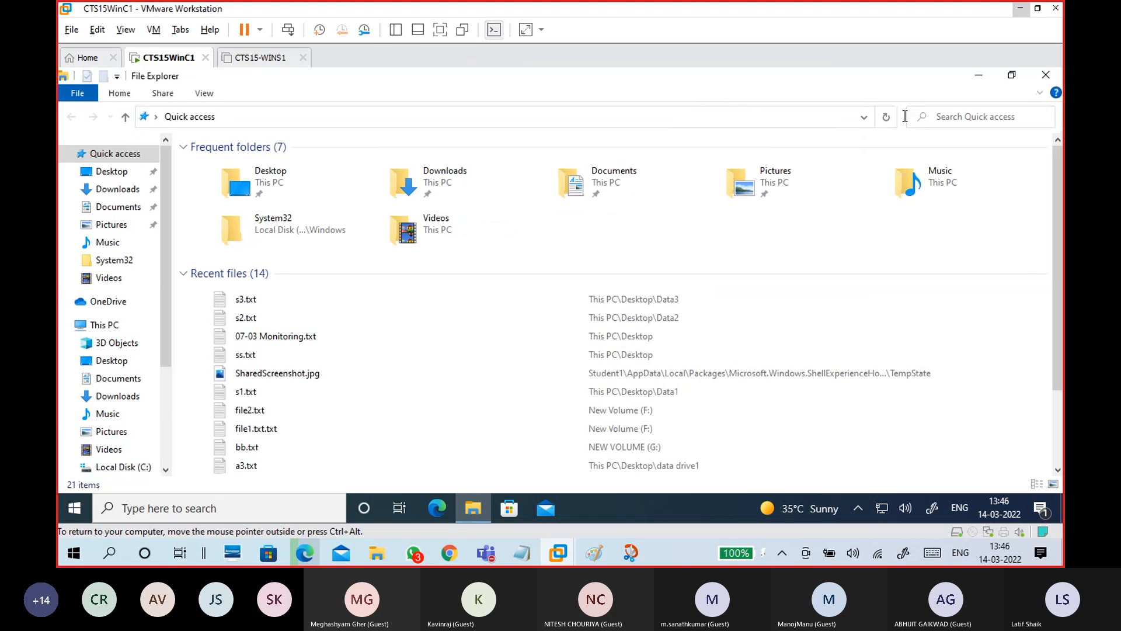
click(105, 324)
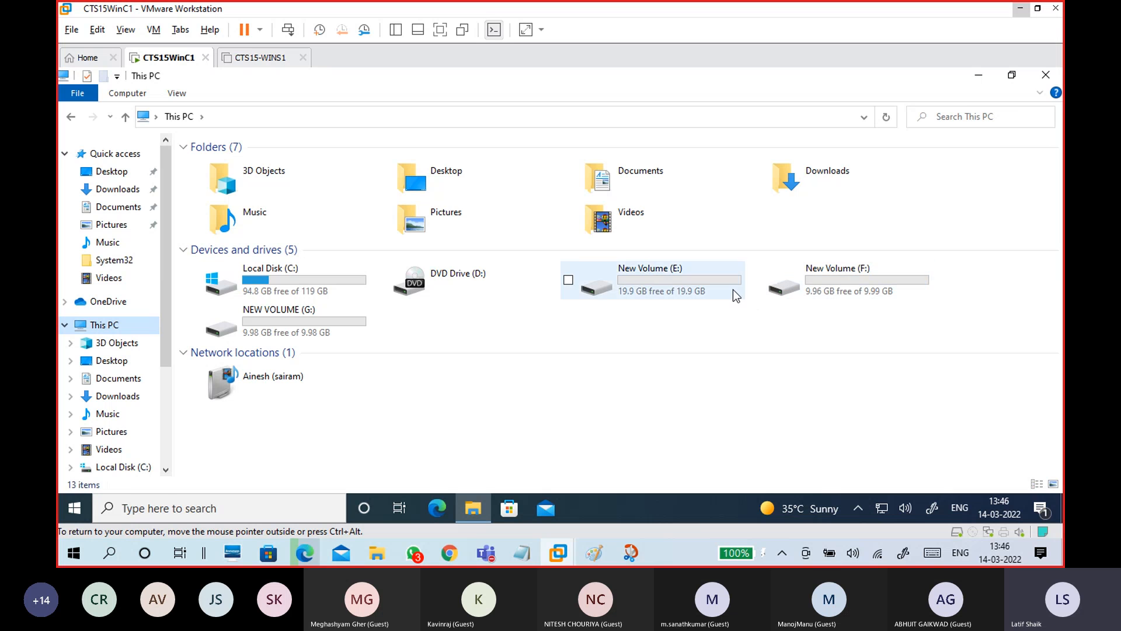
click(786, 285)
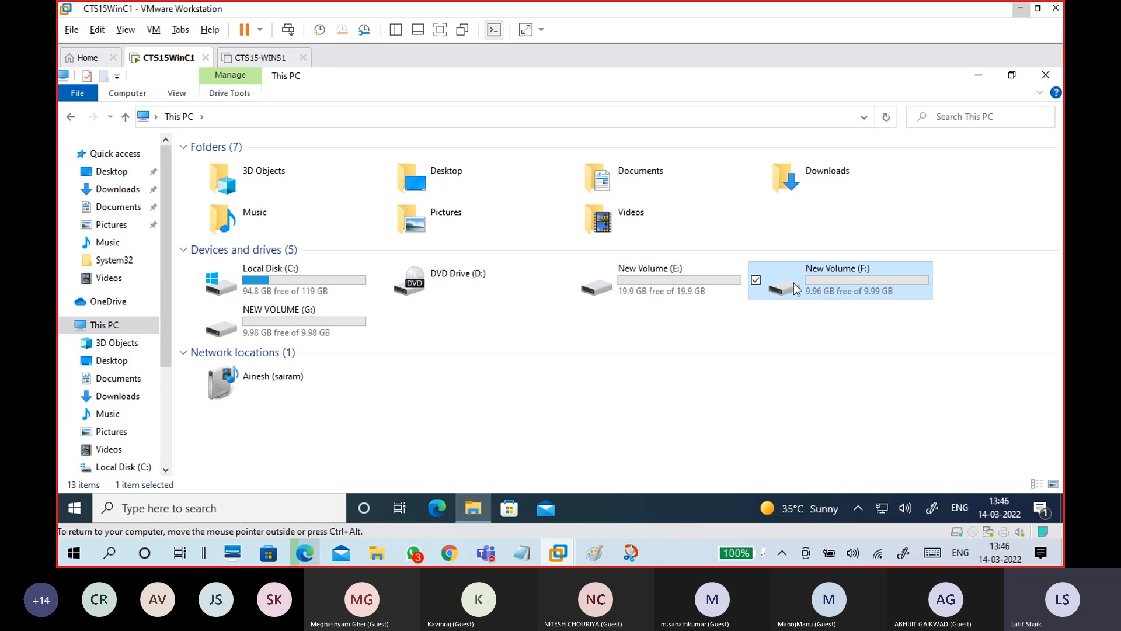
double_click(794, 283)
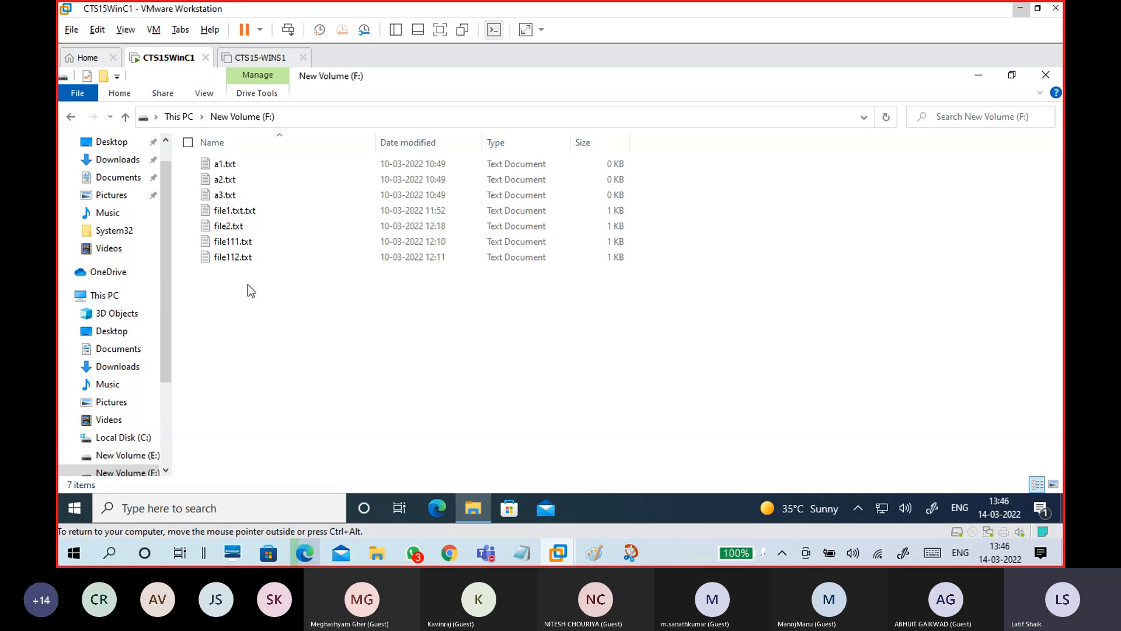
click(179, 117)
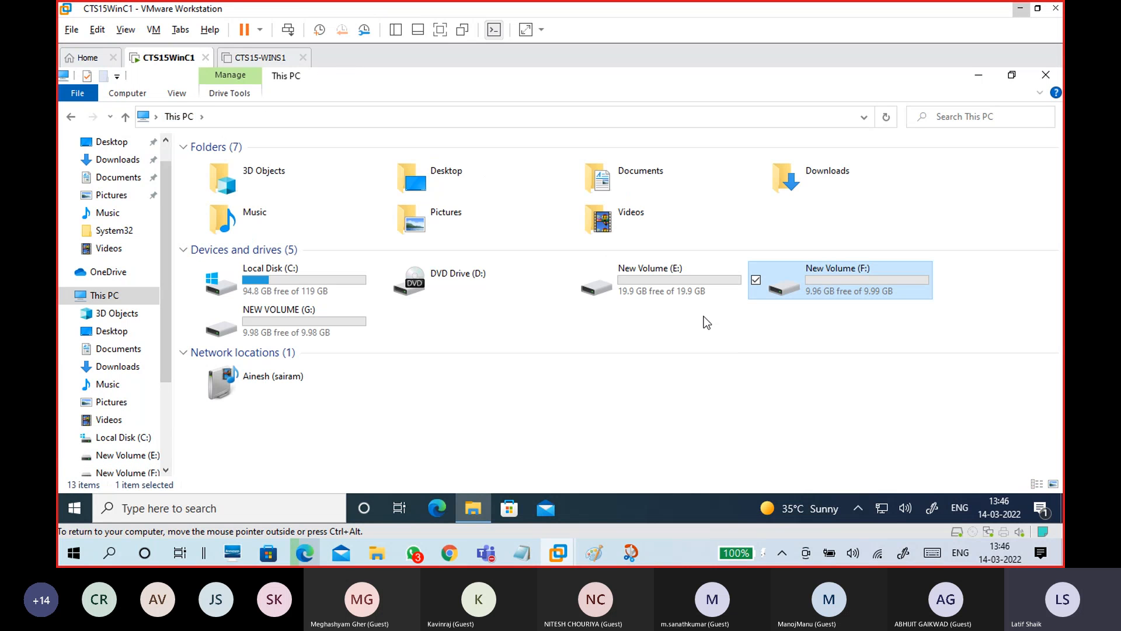
double_click(815, 290)
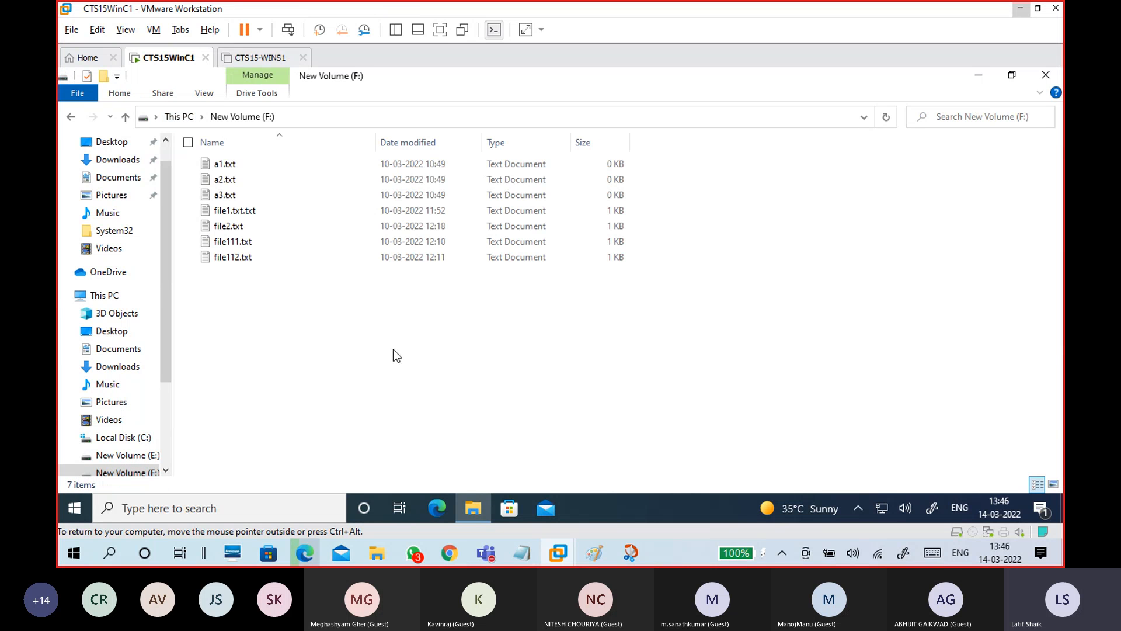
double_click(257, 212)
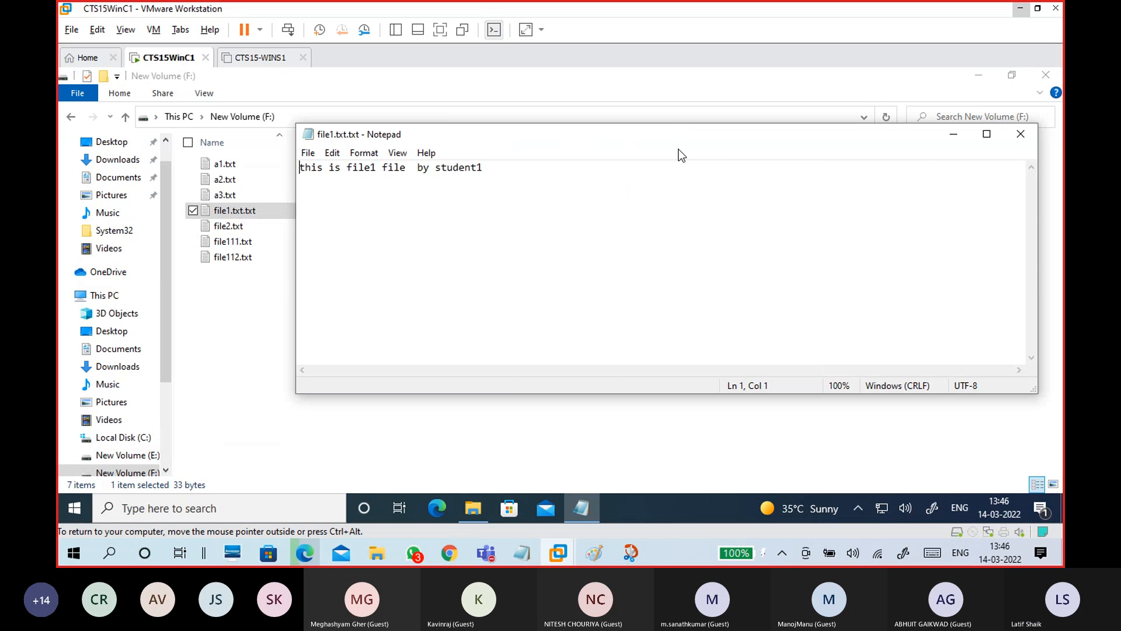
click(1031, 129)
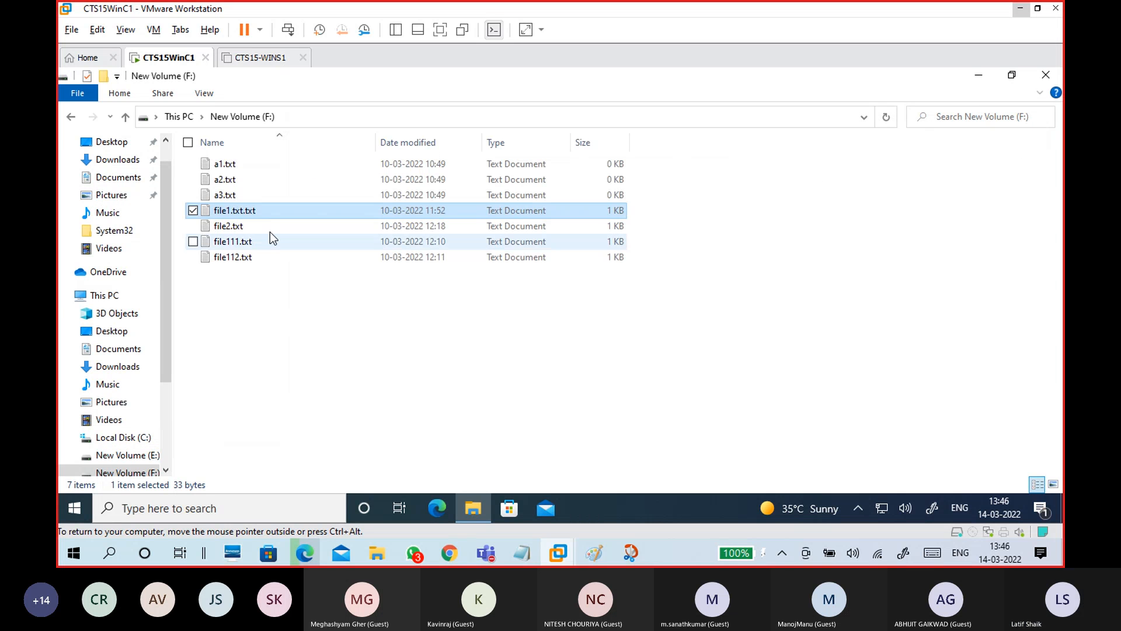
Launch Magnifier from the VM Start menu, then minimize the Teams meeting window
click(73, 508)
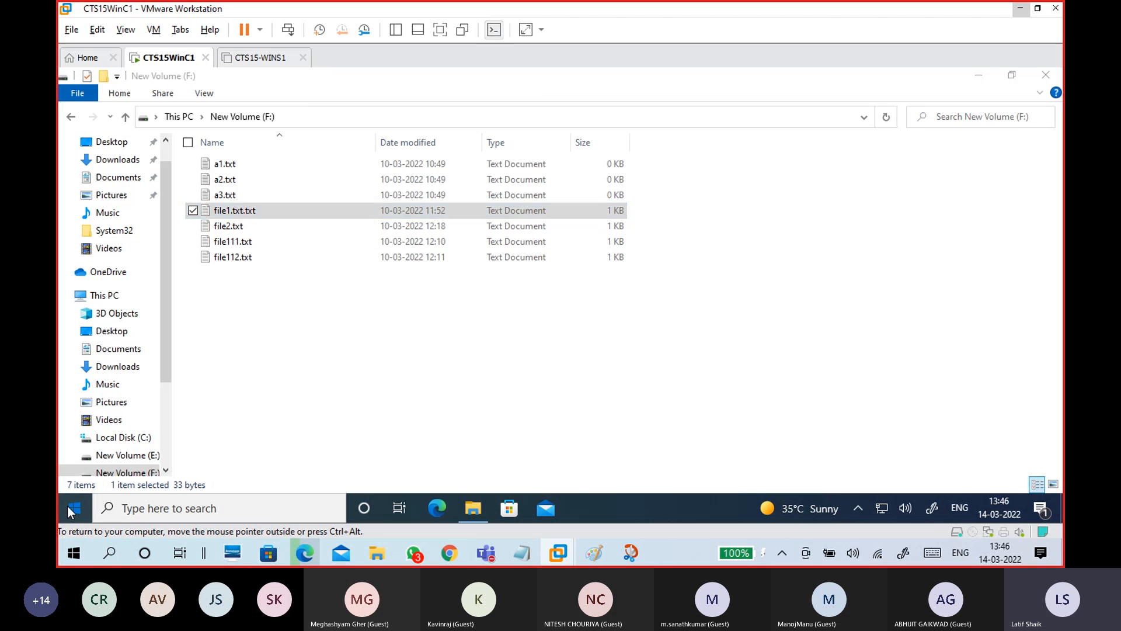
click(584, 347)
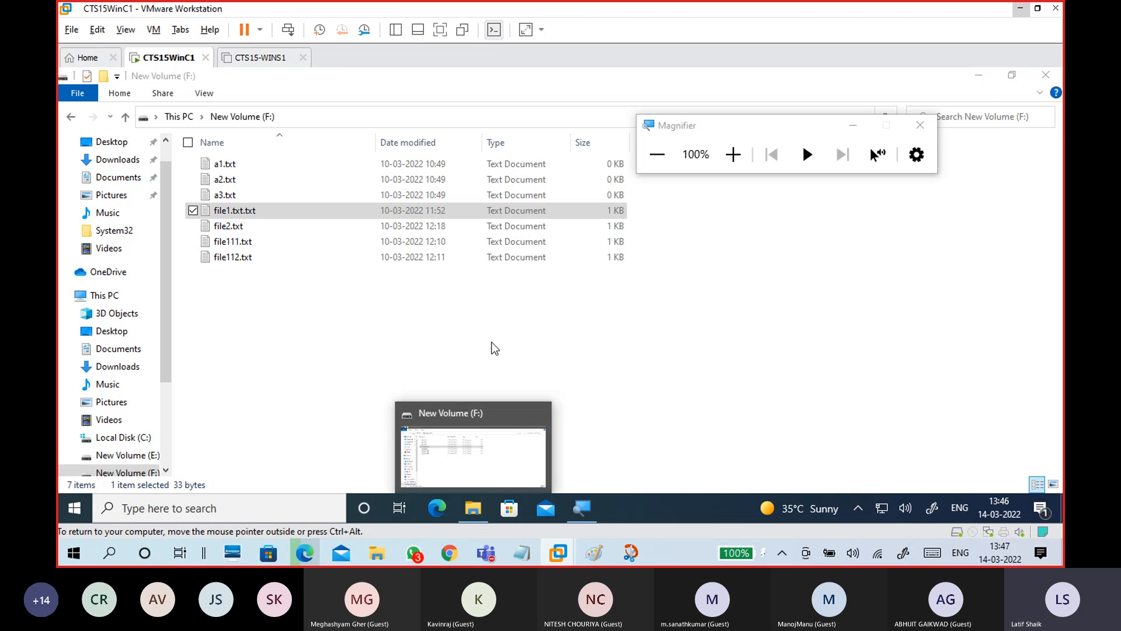
mouse_move(493, 562)
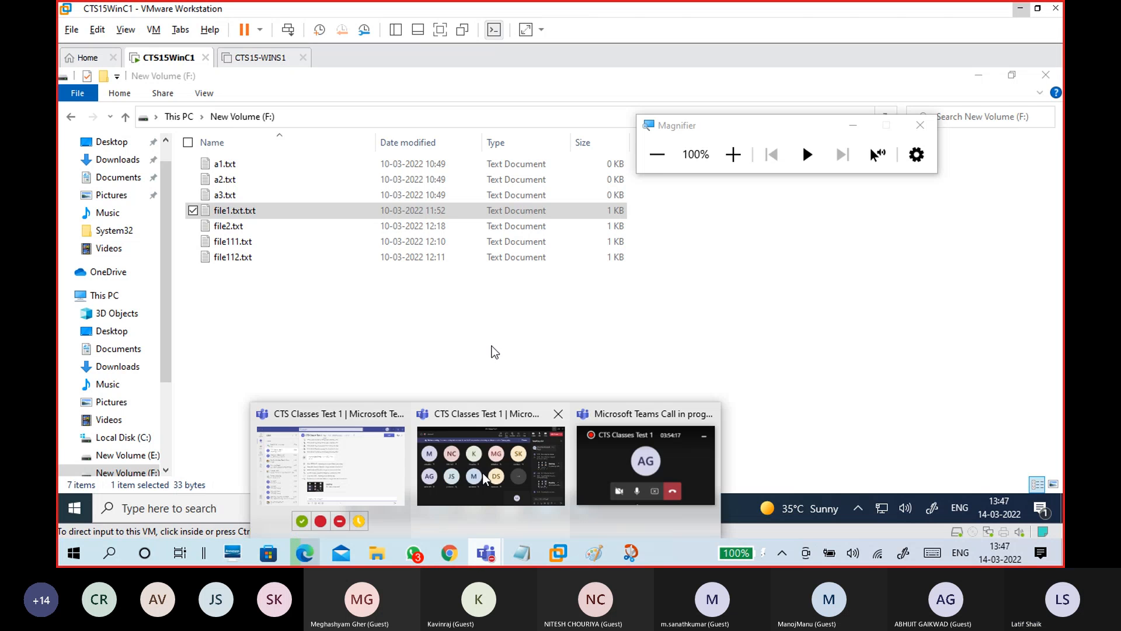
click(501, 476)
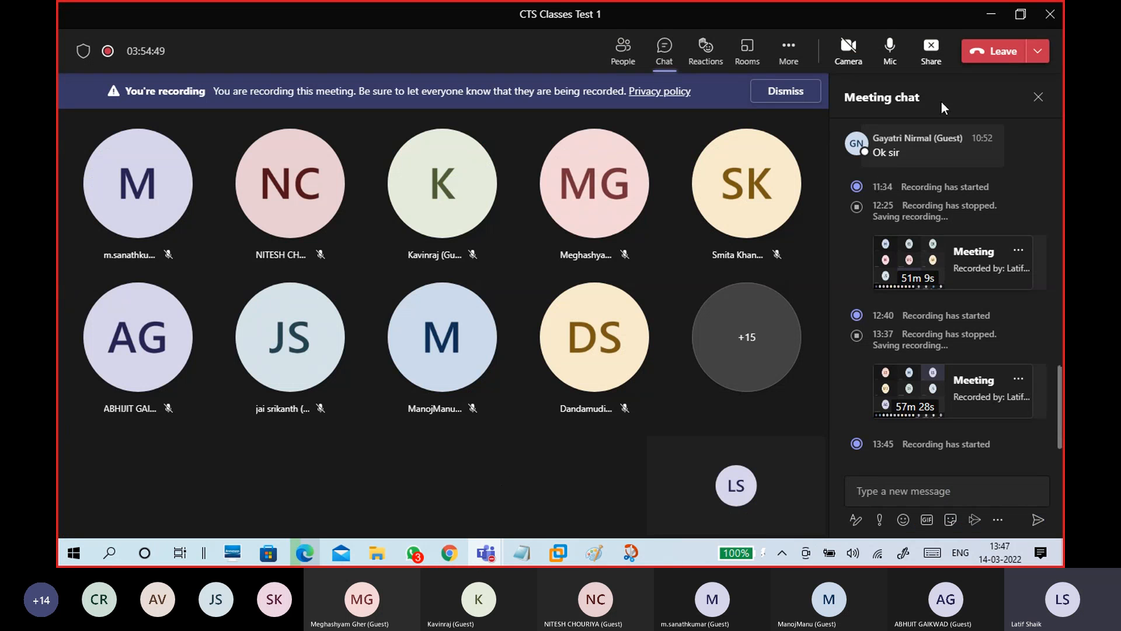
click(985, 23)
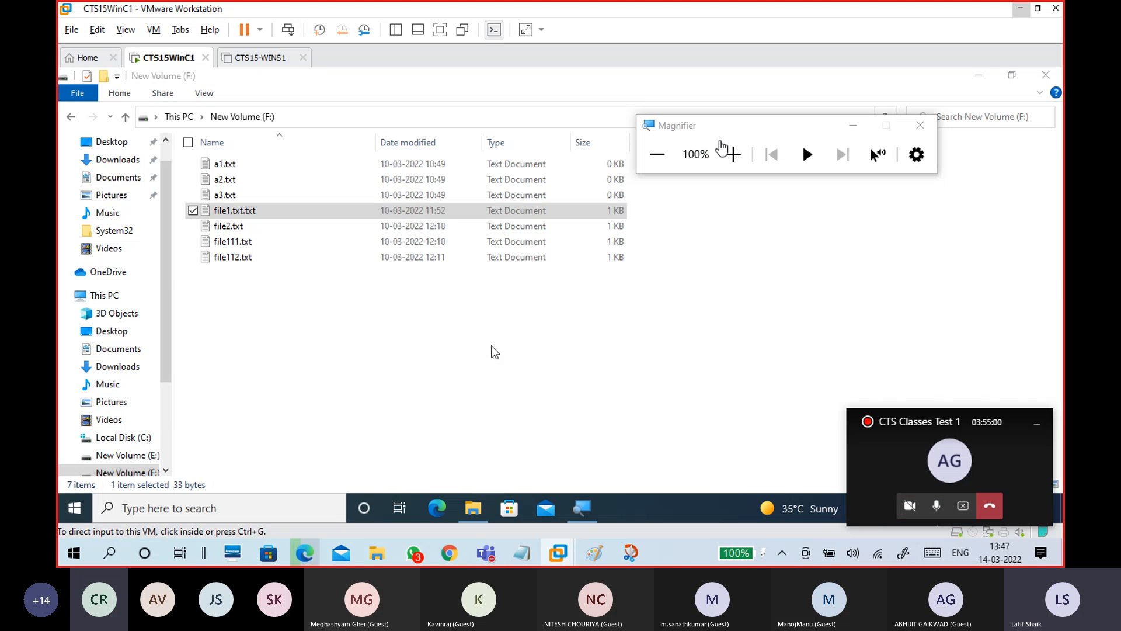
Magnify the VM screen to 125% and open the Properties of file1.txt.txt
drag(722, 137, 846, 90)
click(856, 119)
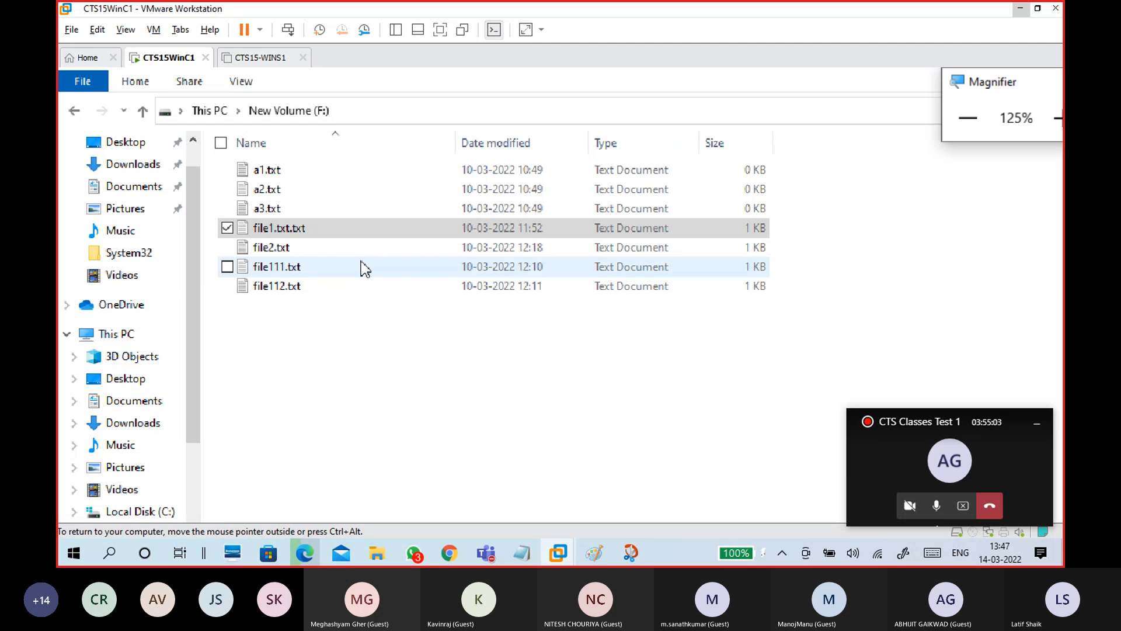
click(378, 245)
click(378, 229)
right_click(375, 231)
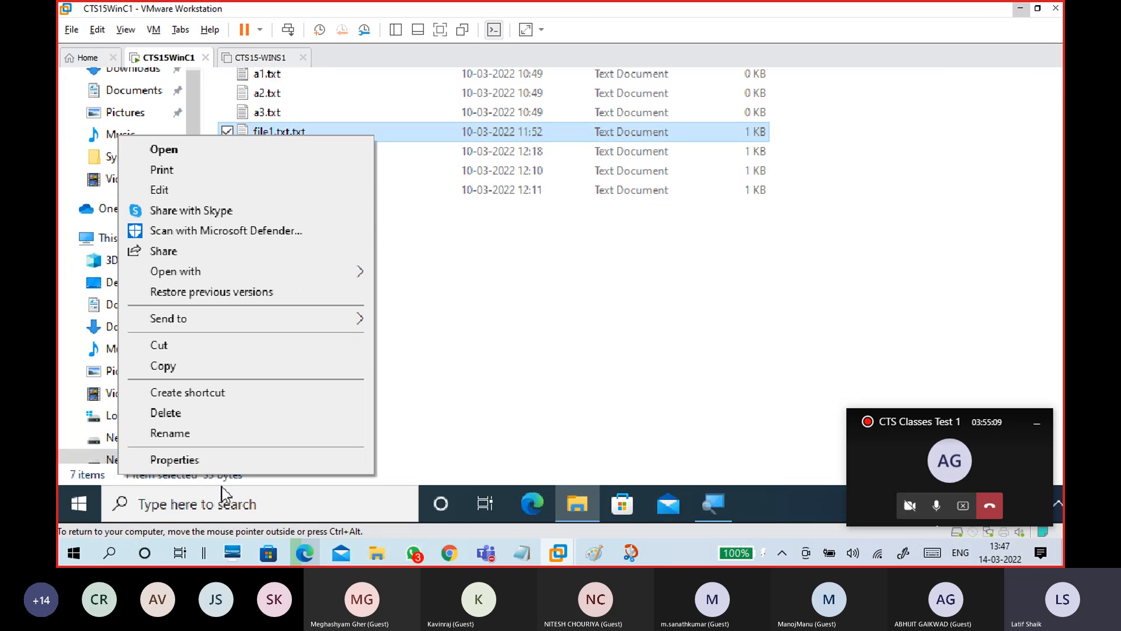
click(214, 468)
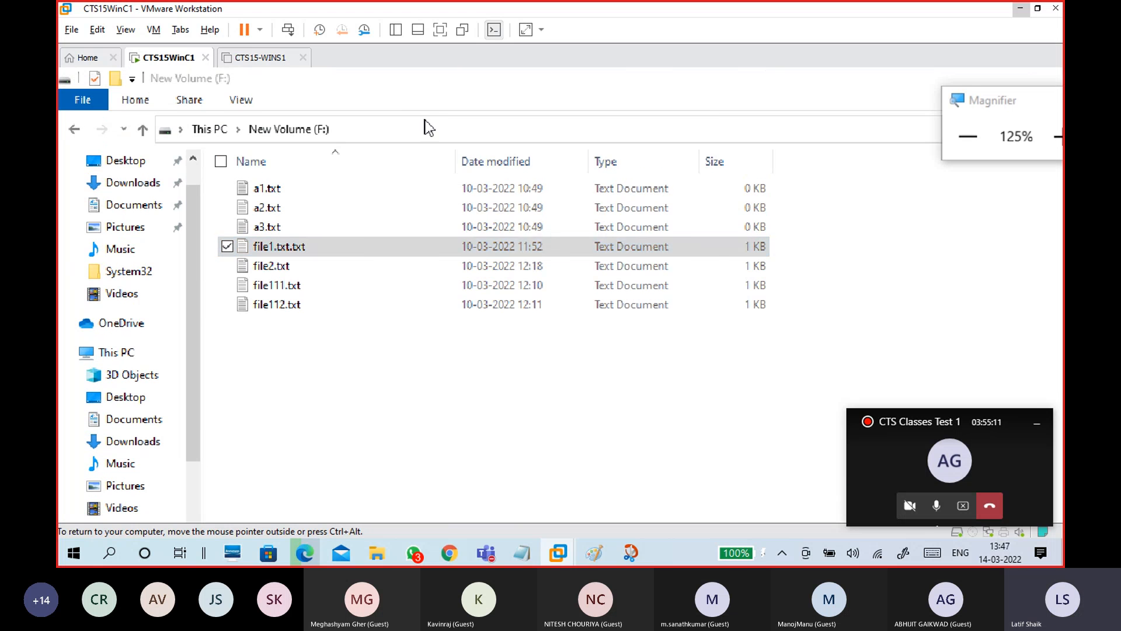
On the Security tab, show Student2 allowed Read and denied Write, then click OK
click(456, 164)
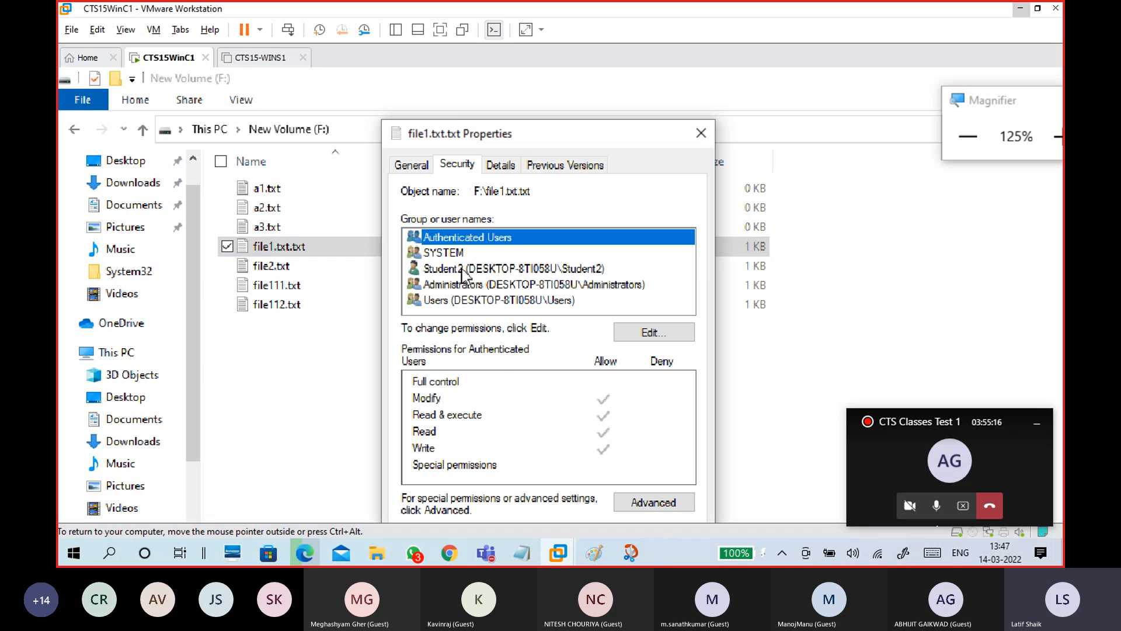
click(467, 270)
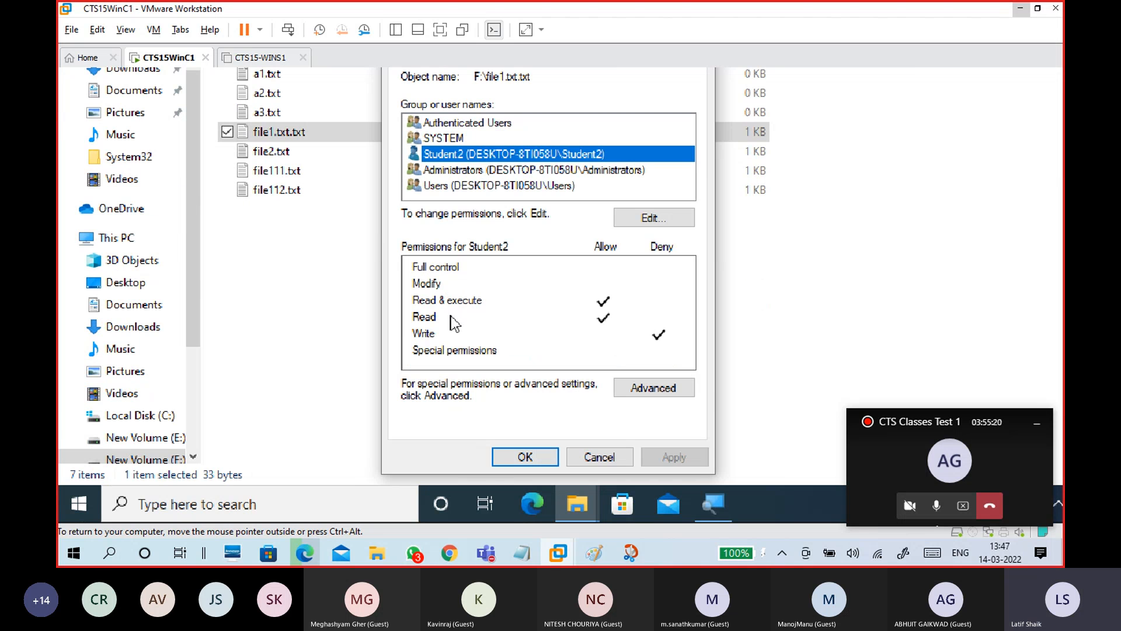
click(451, 316)
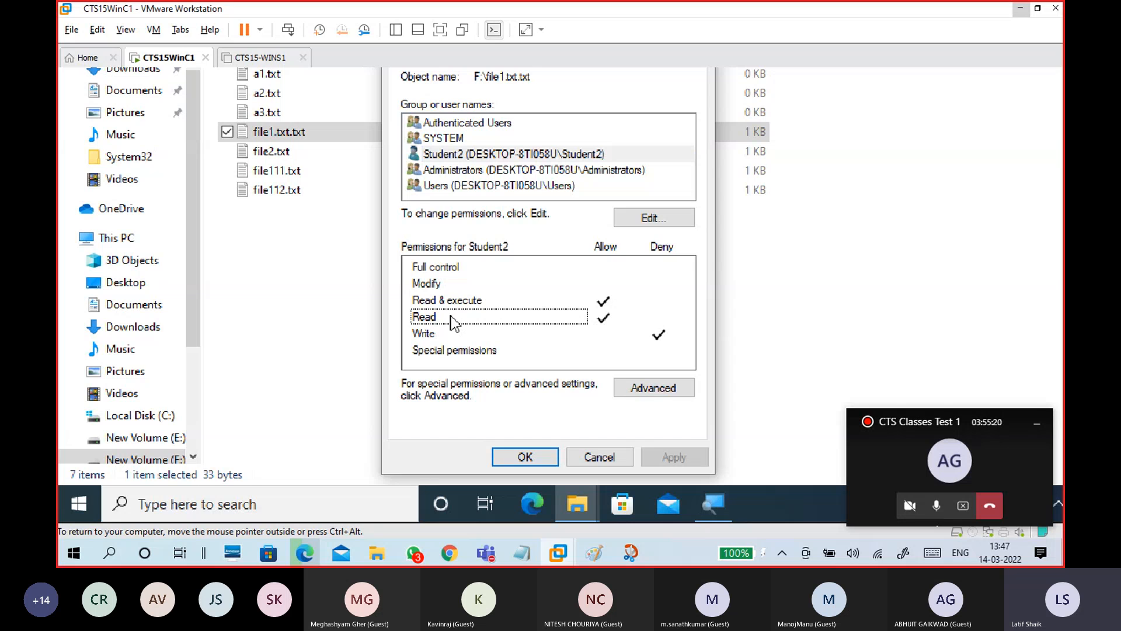
click(427, 339)
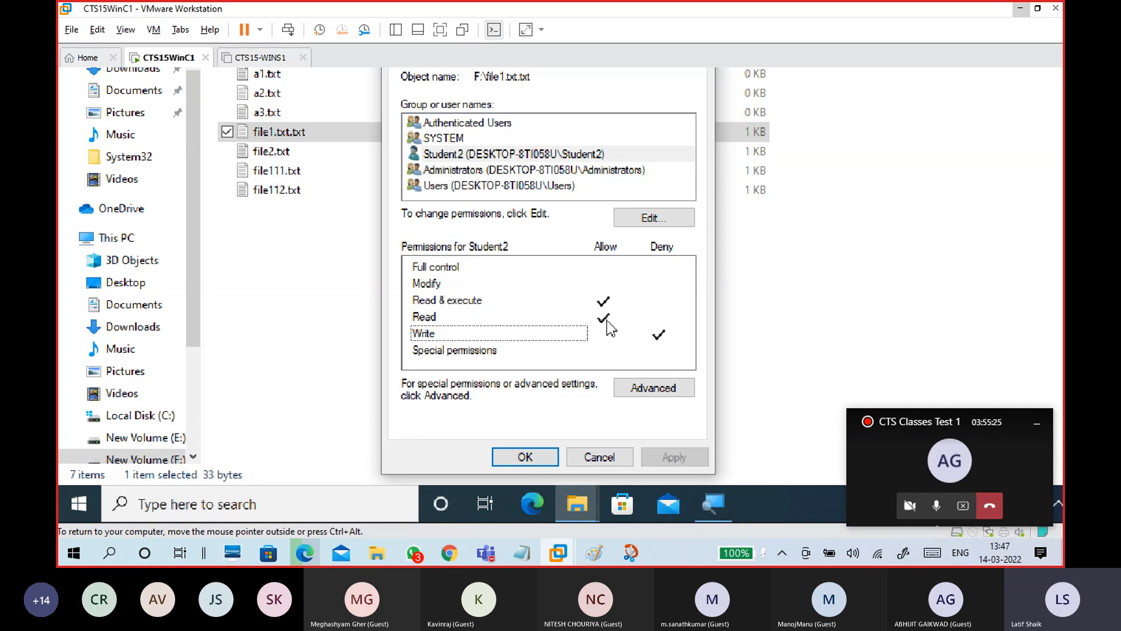
click(525, 458)
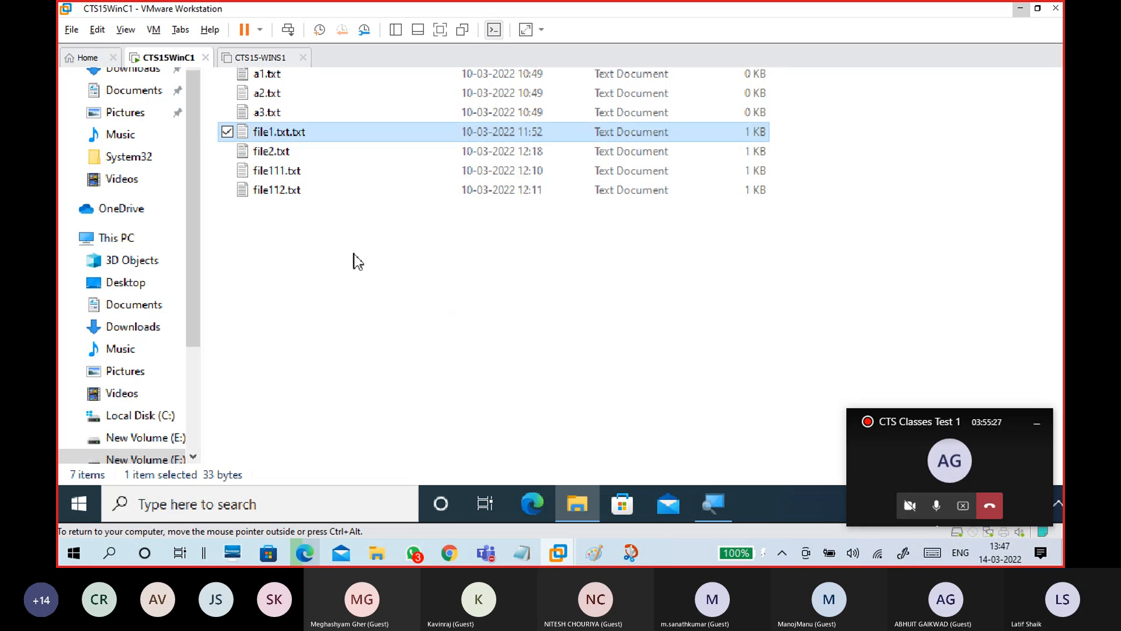
click(285, 154)
right_click(284, 153)
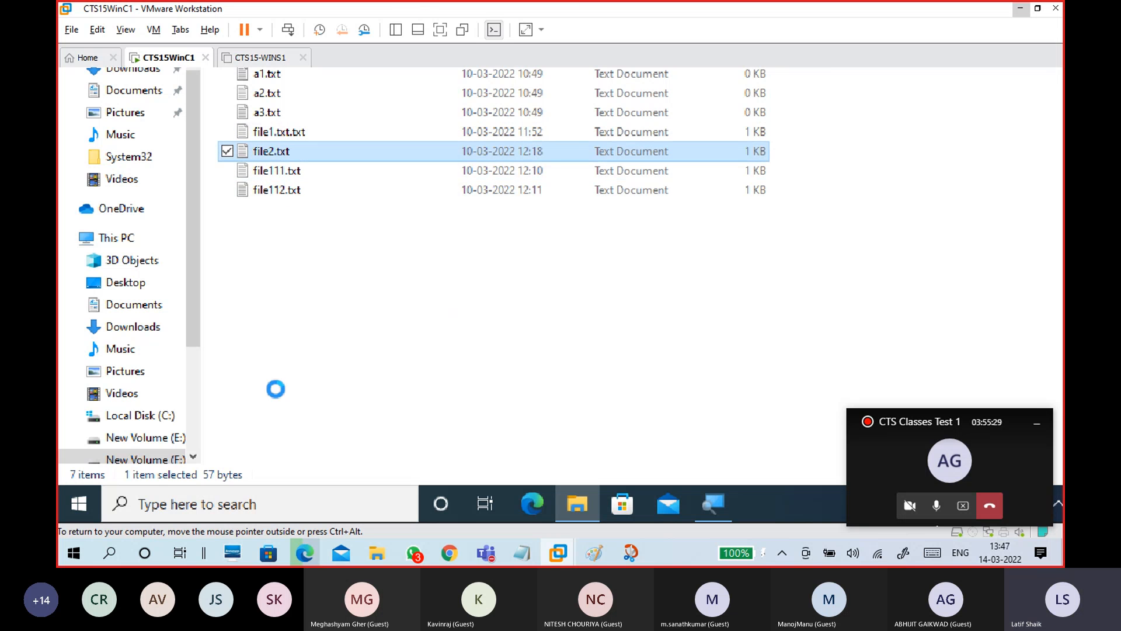
click(192, 471)
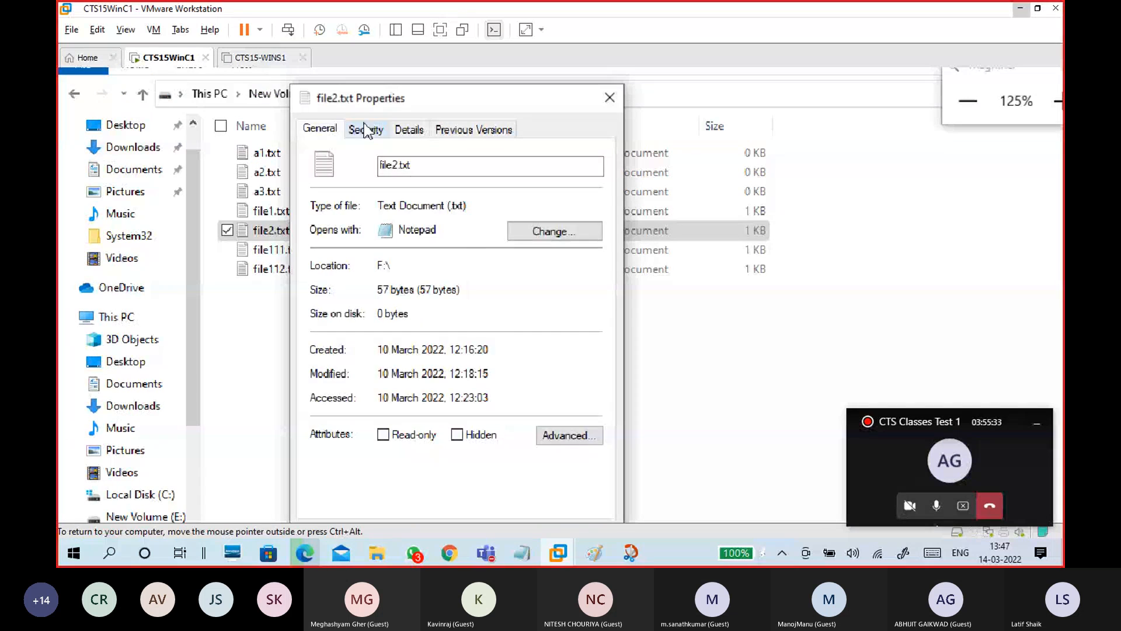
click(365, 125)
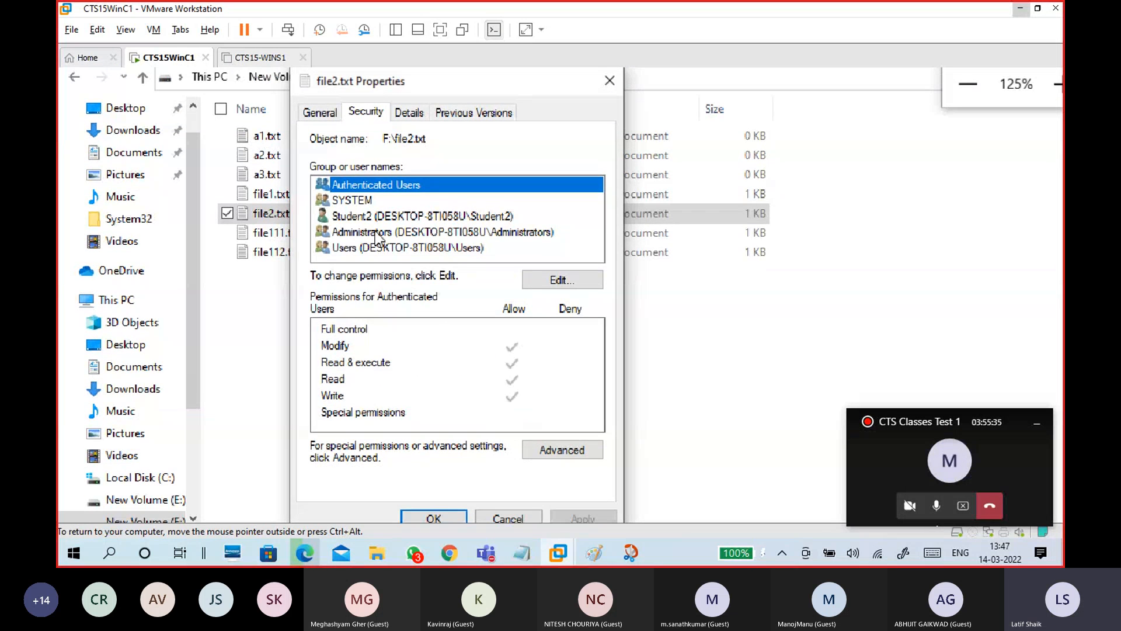
click(374, 216)
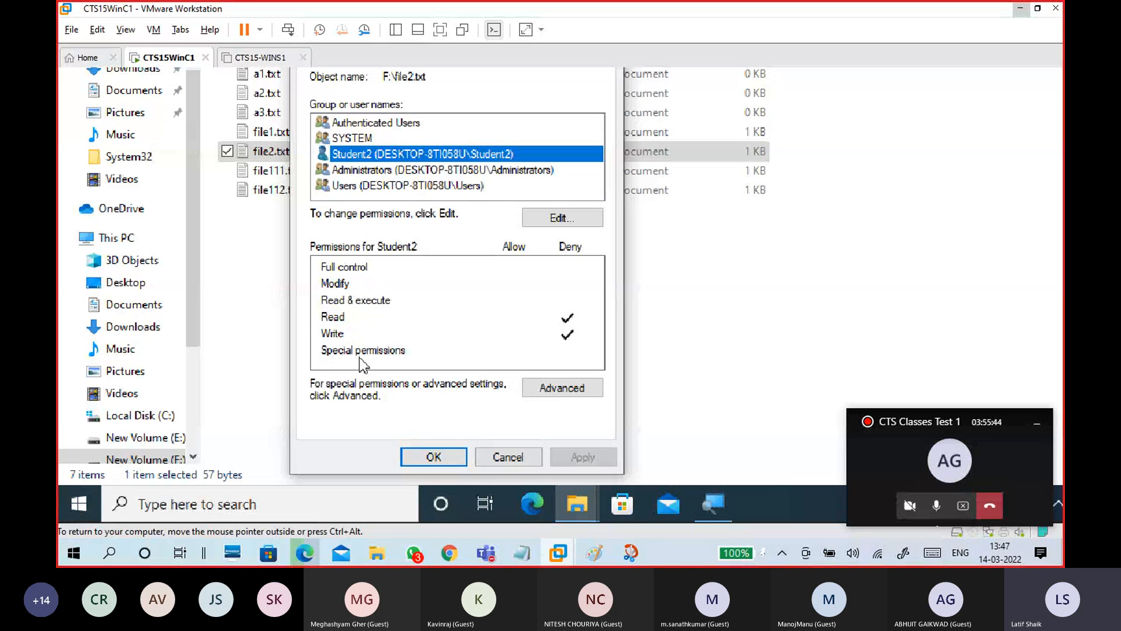
click(432, 456)
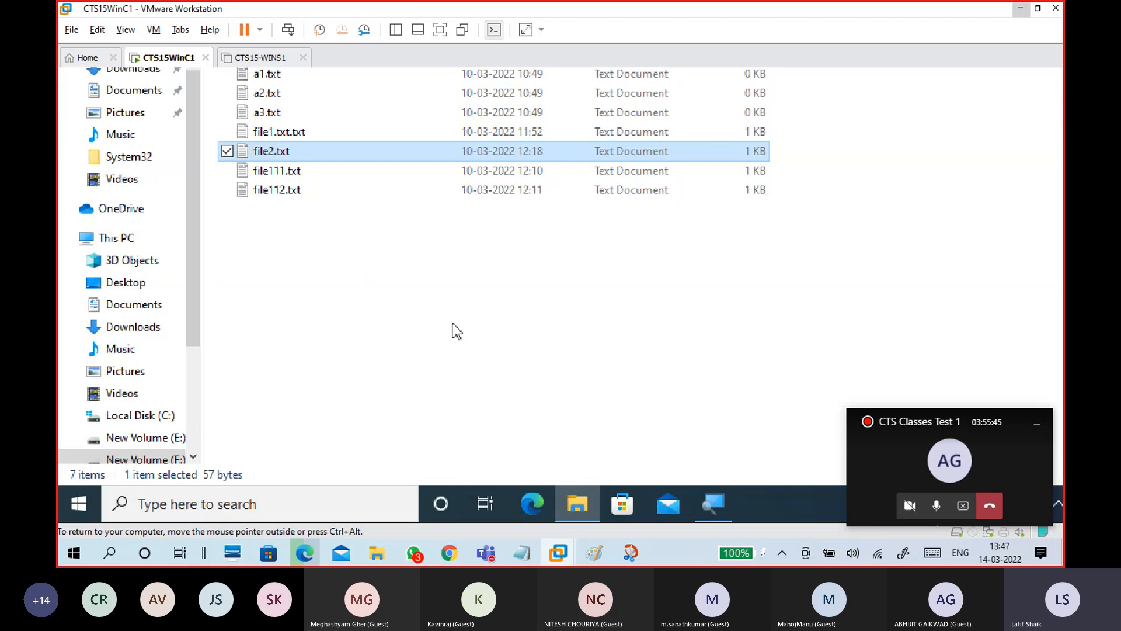
Lower magnification to 100%, move Magnifier aside, and release input to the host with Ctrl+Alt
click(967, 136)
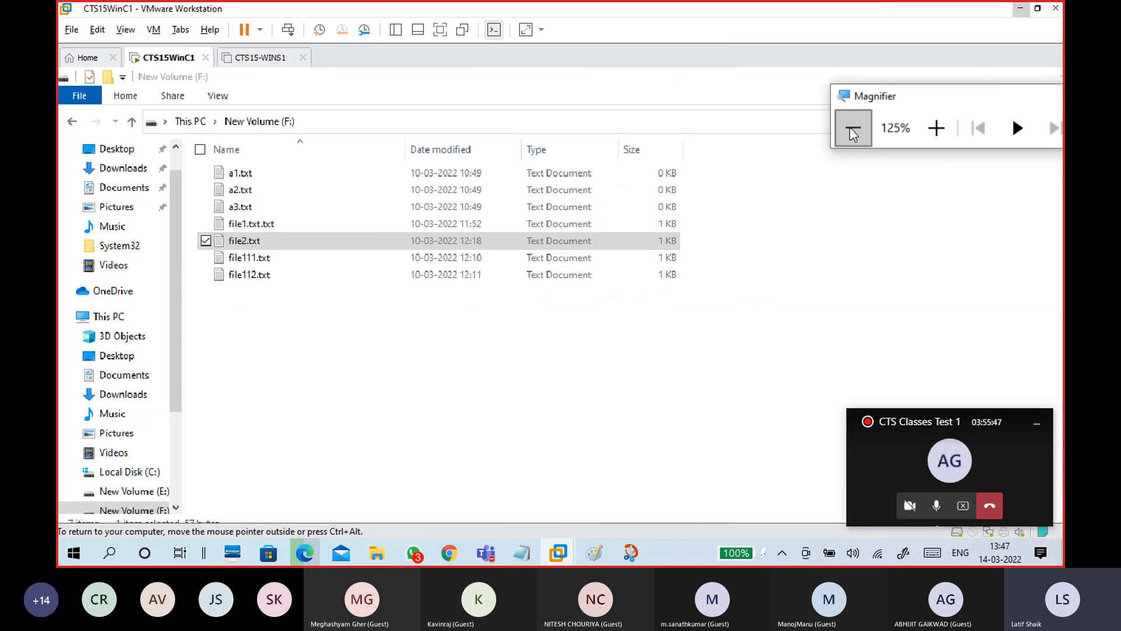
drag(806, 98, 922, 124)
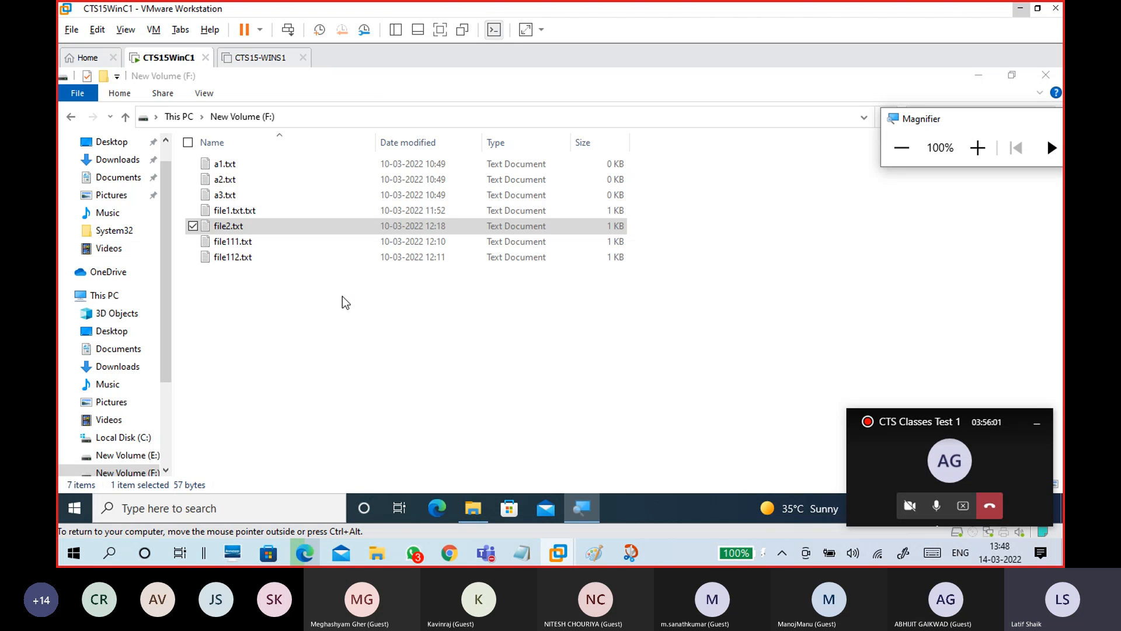
click(342, 325)
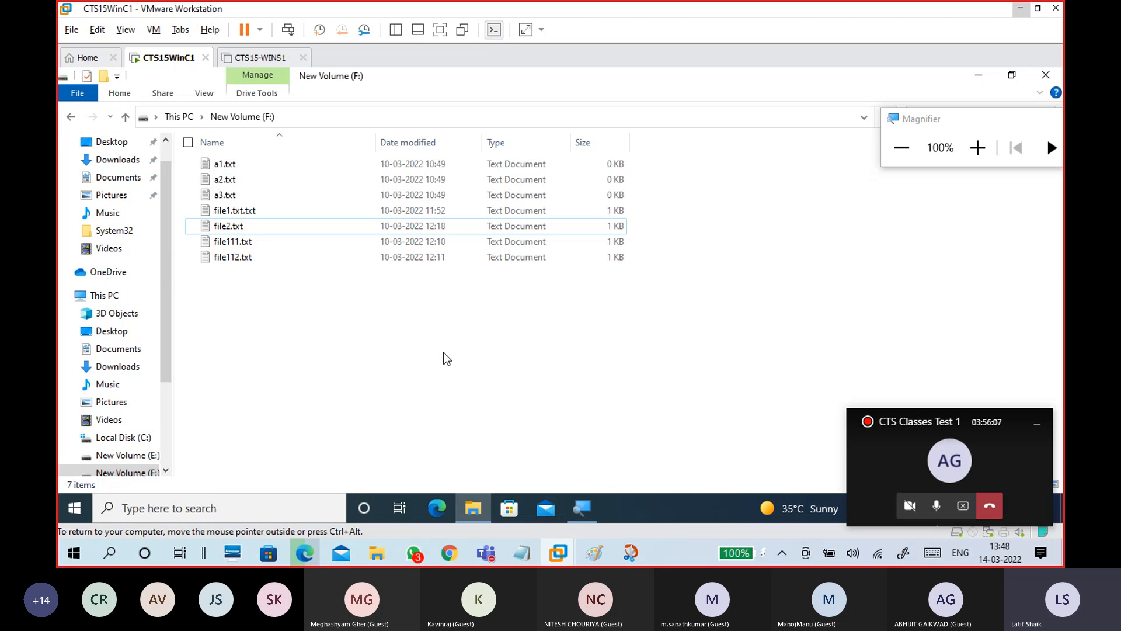
key(ctrl+alt)
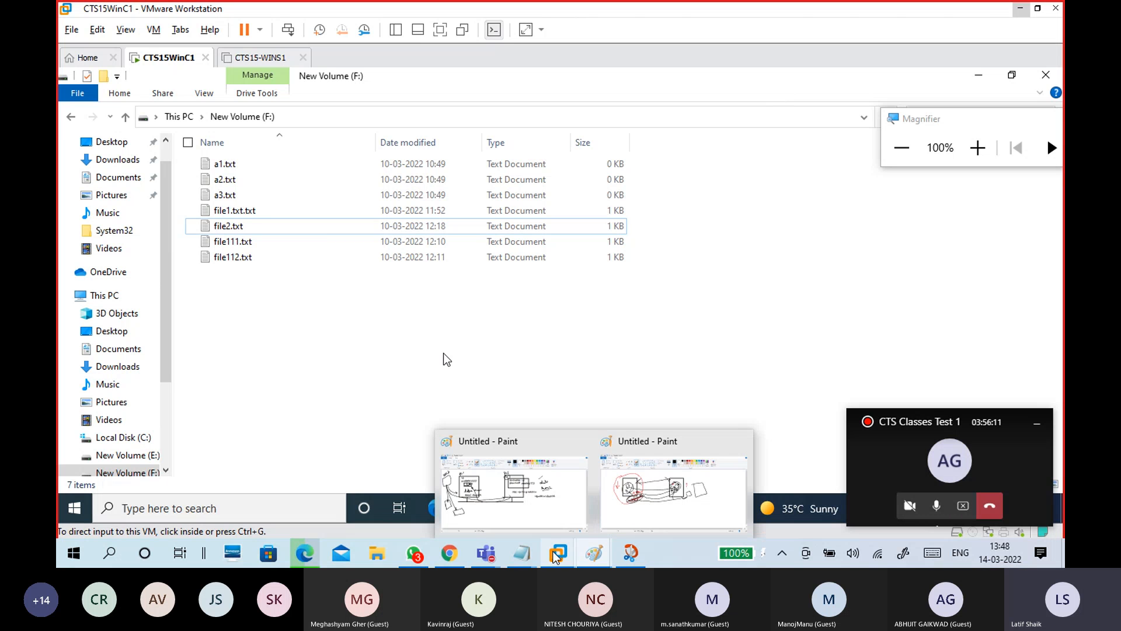
In the Untitled Notepad, add the note '-encrypt the file or folder' under Encrypt
mouse_move(521, 553)
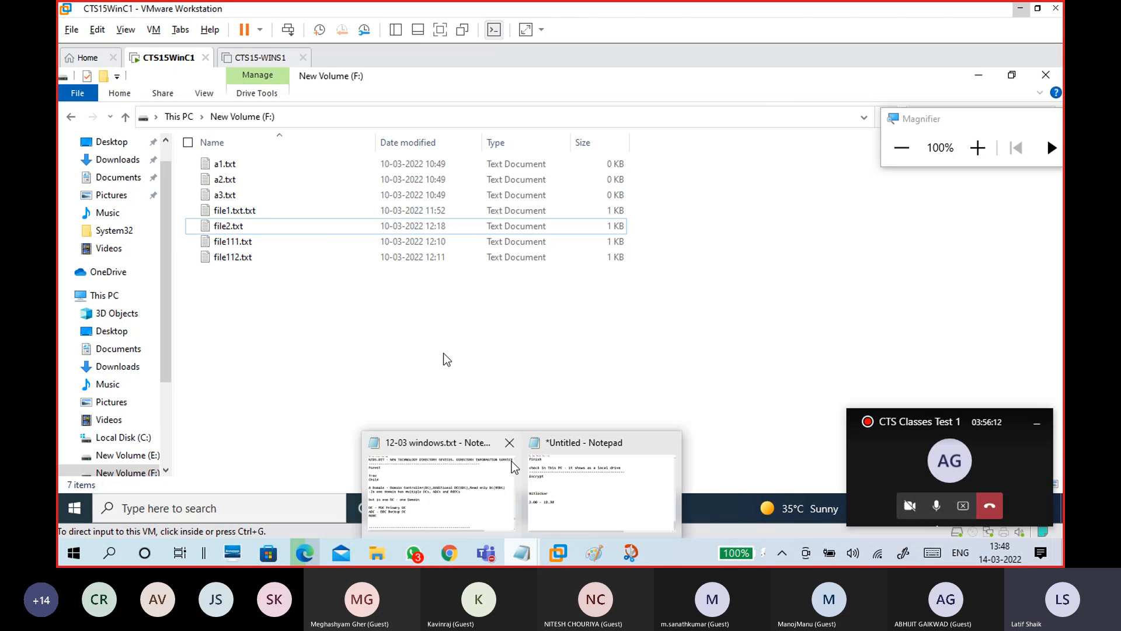
click(433, 504)
mouse_move(524, 557)
click(608, 499)
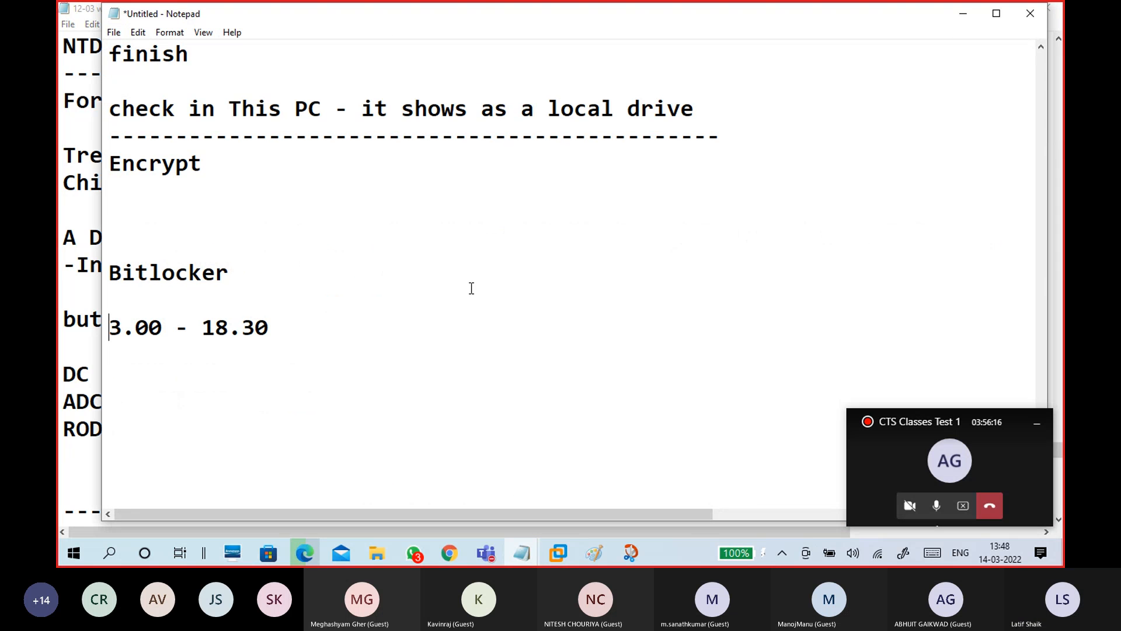
click(235, 191)
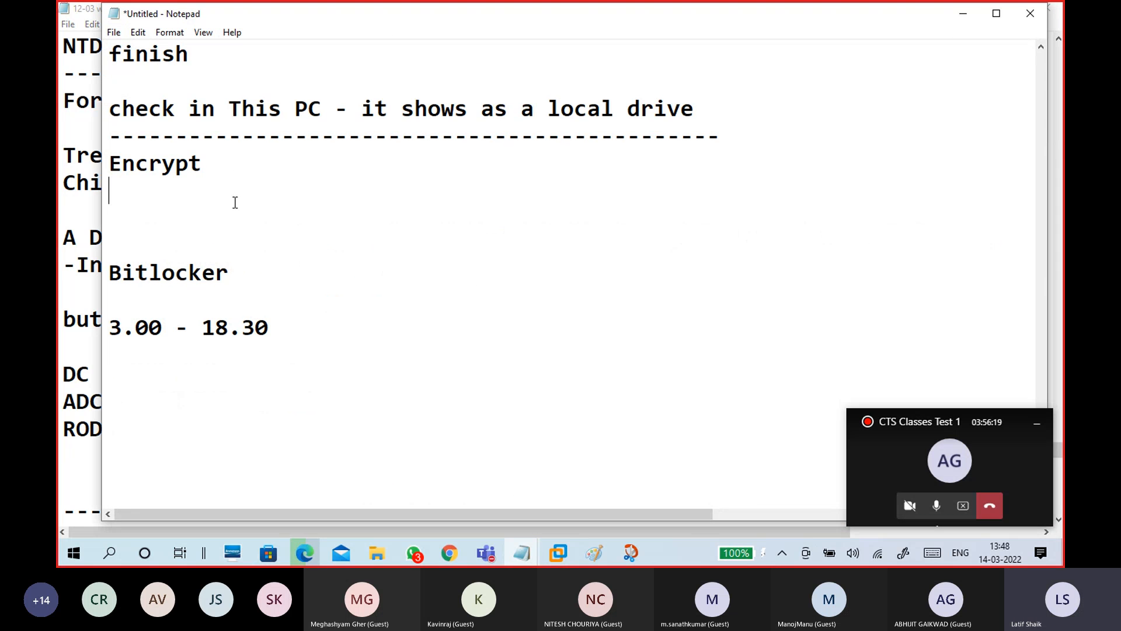
key(Return)
key(Return)
key(Return)
key(Return)
key(Return)
key(Up)
key(Up)
key(Up)
key(Up)
text(-)
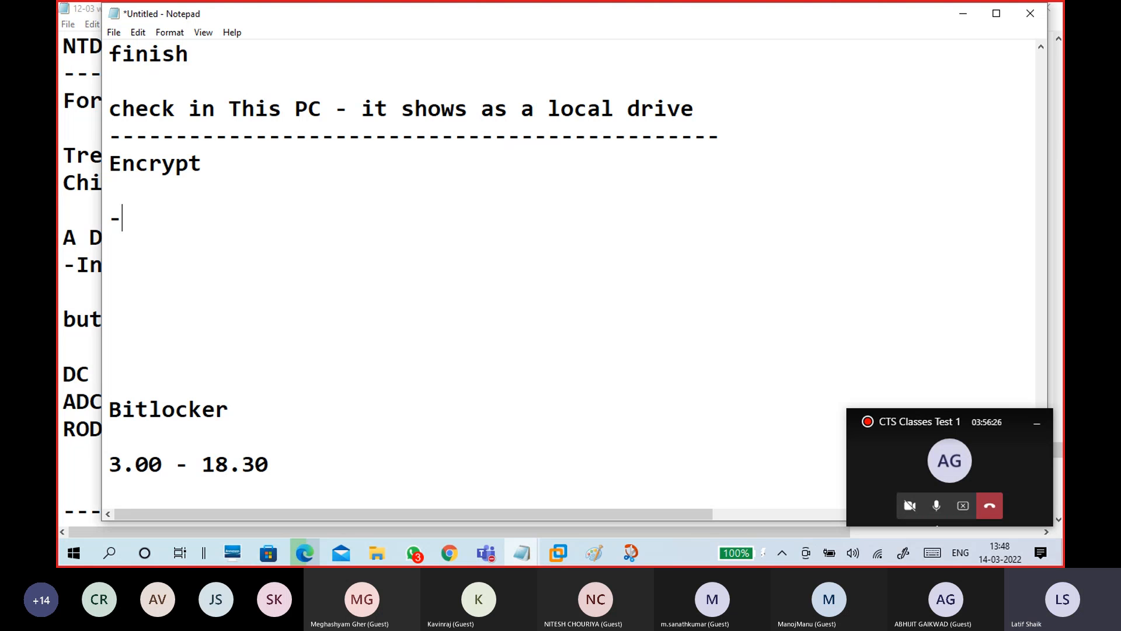
text(we)
key(BackSpace)
key(BackSpace)
key(BackSpace)
text(encryt)
key(BackSpace)
text(pt th)
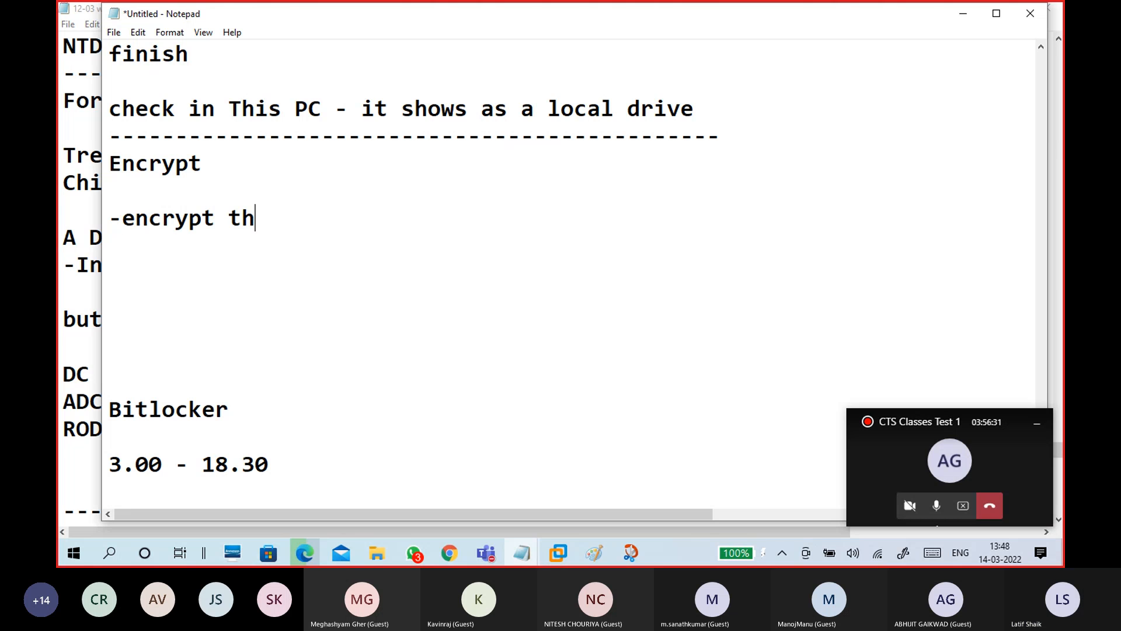
text(e file or folder)
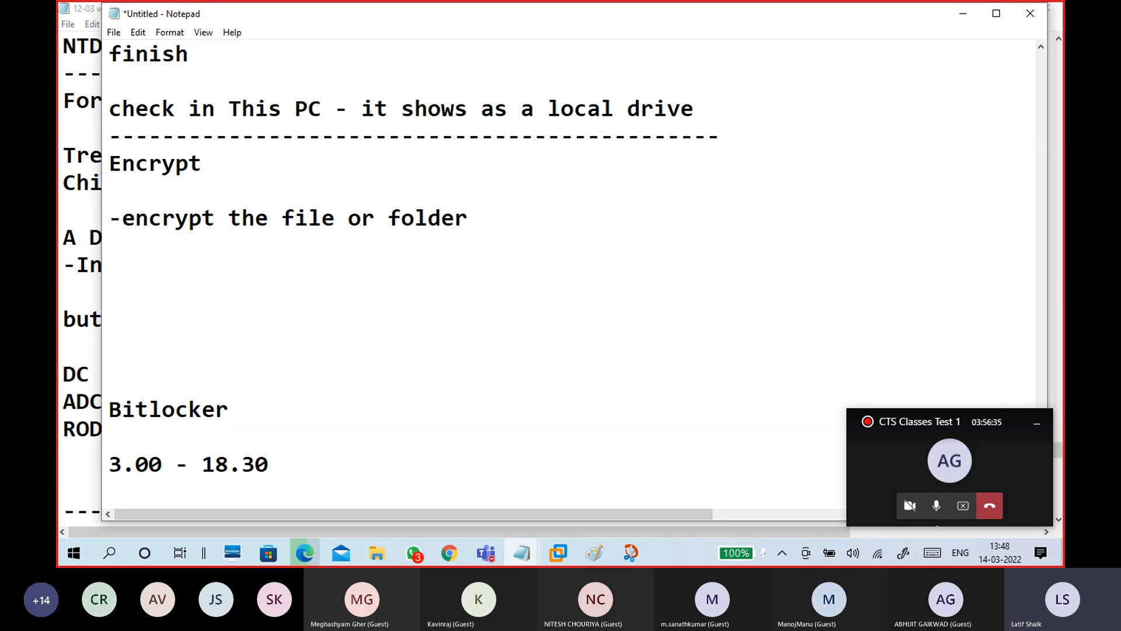
Add '-user cant access without key/certificate' and highlight both notes for emphasis
key(Return)
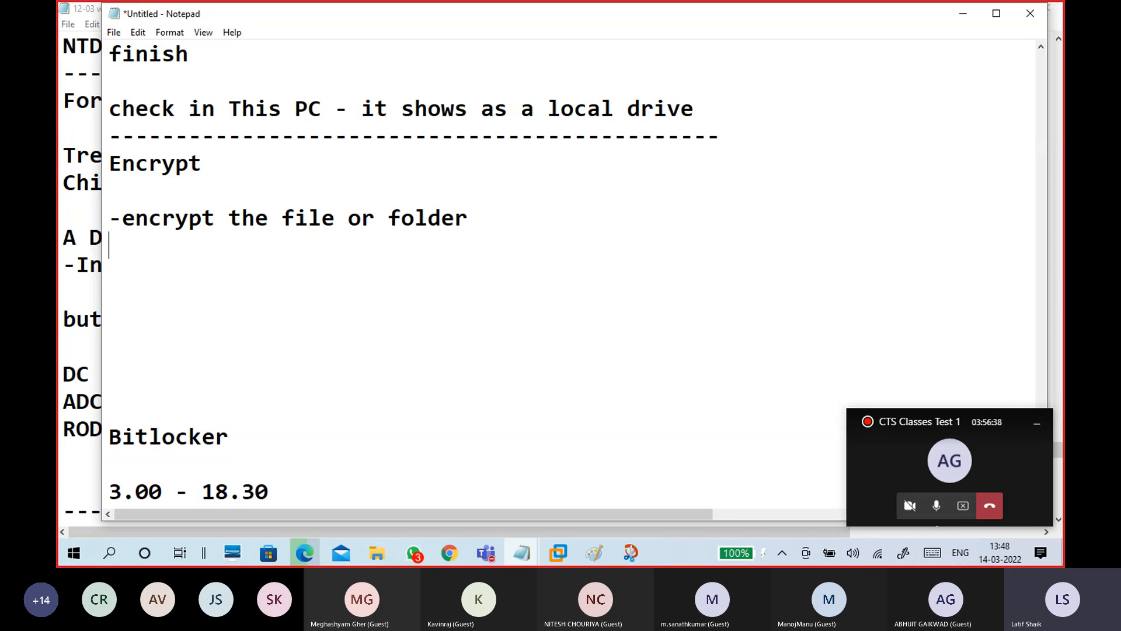
text(-user cant access without key/certi)
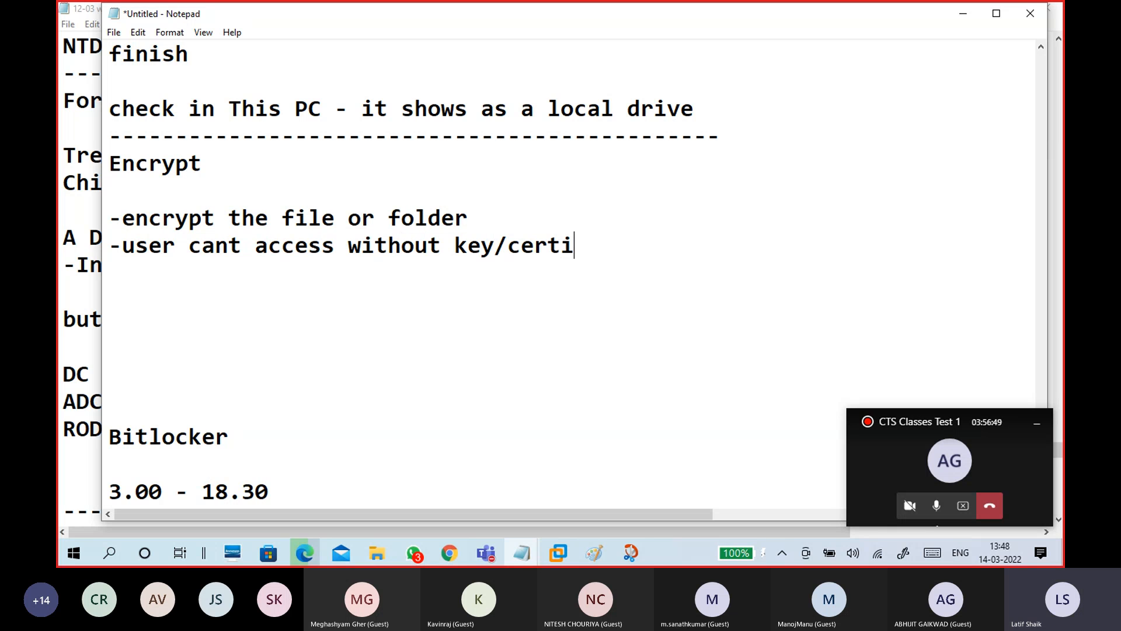
text(ficate)
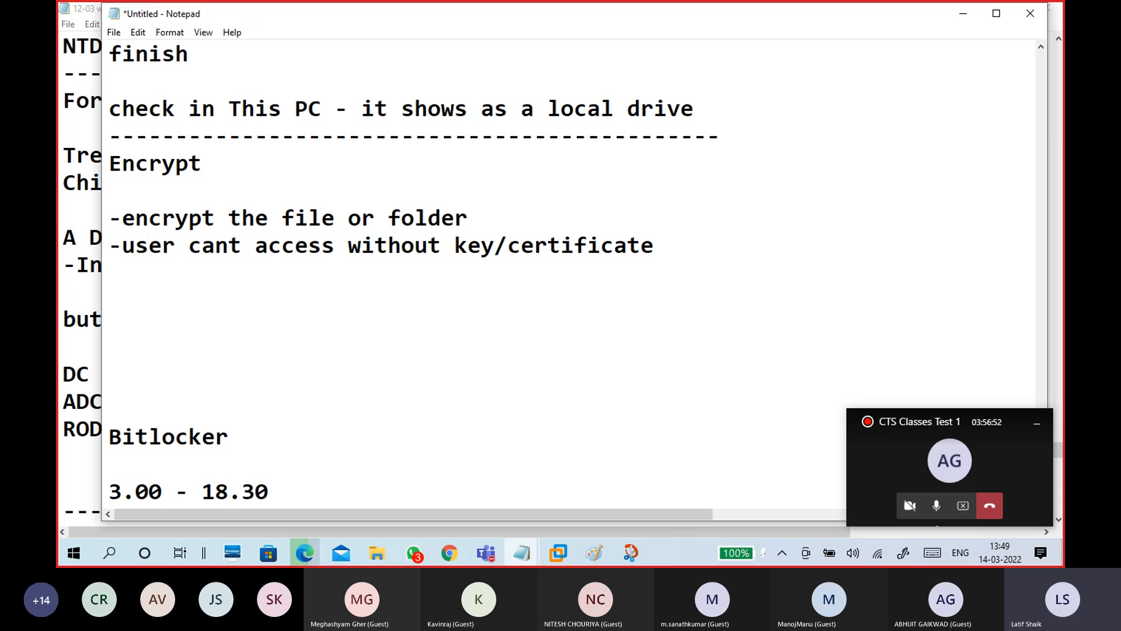
drag(657, 245, 98, 249)
click(153, 292)
drag(479, 212, 108, 218)
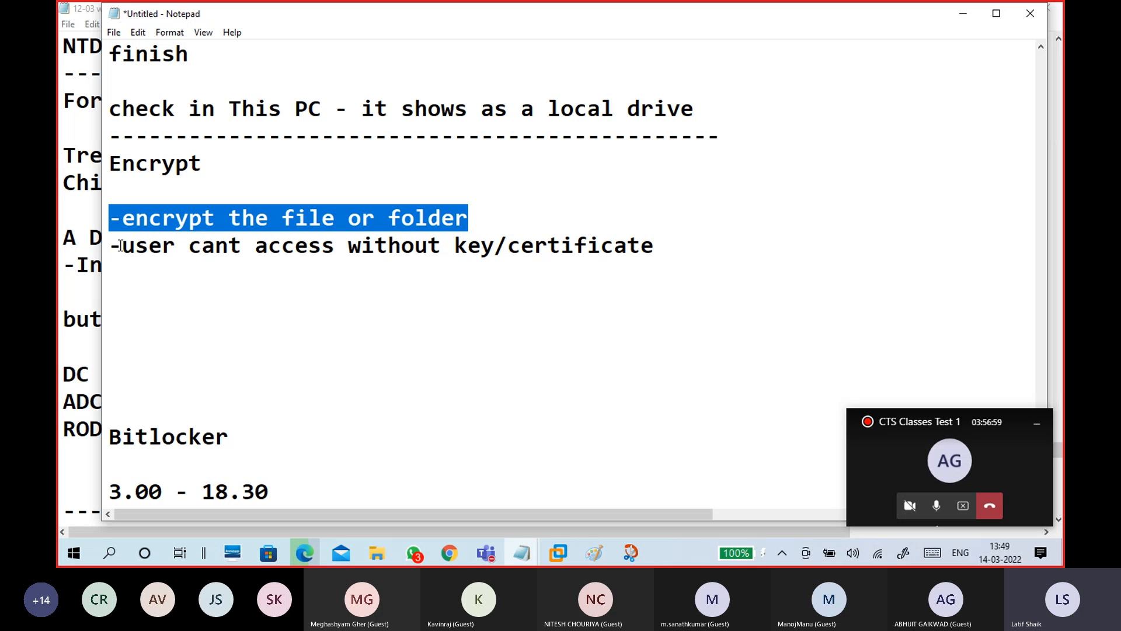
click(142, 284)
Type an example line with a sample username and an encrypted-looking password
click(191, 326)
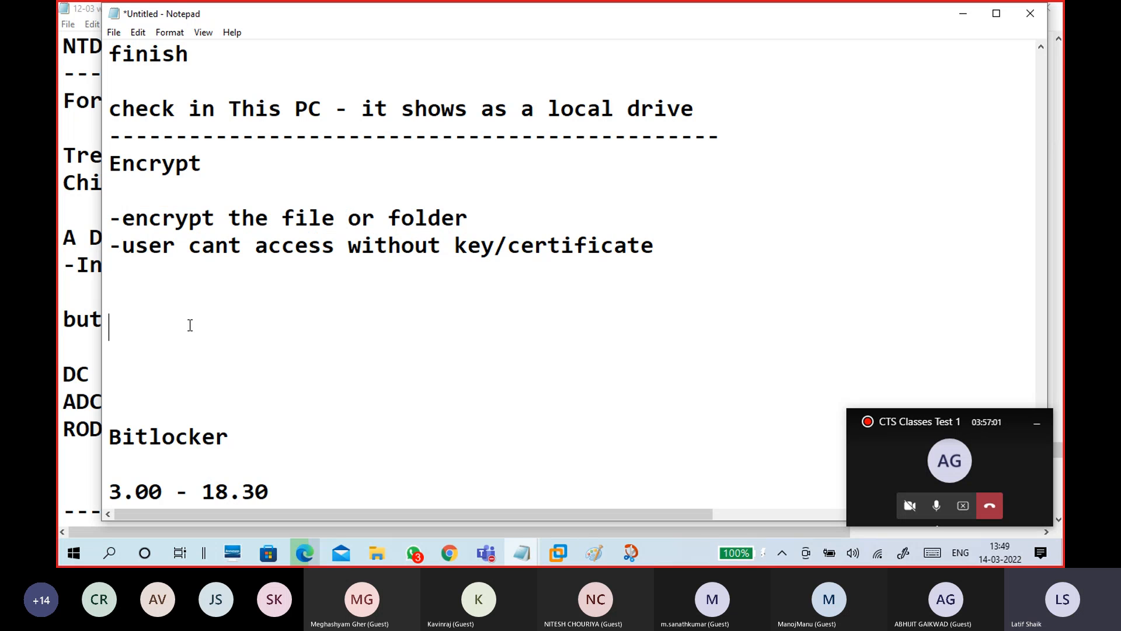
text(latif - )
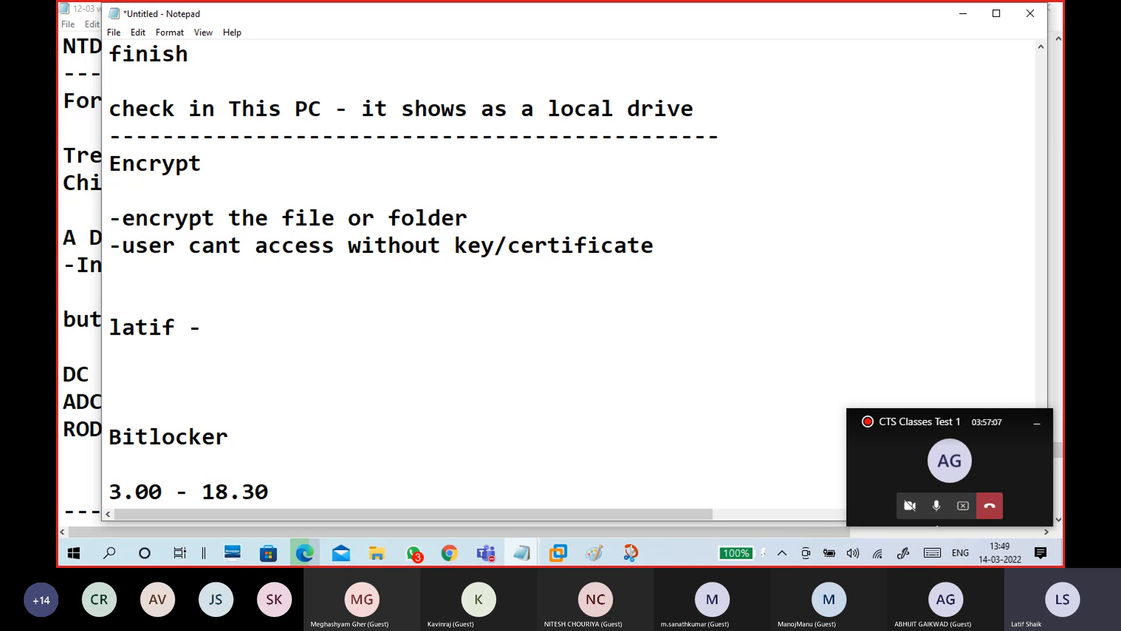
text(q!23)
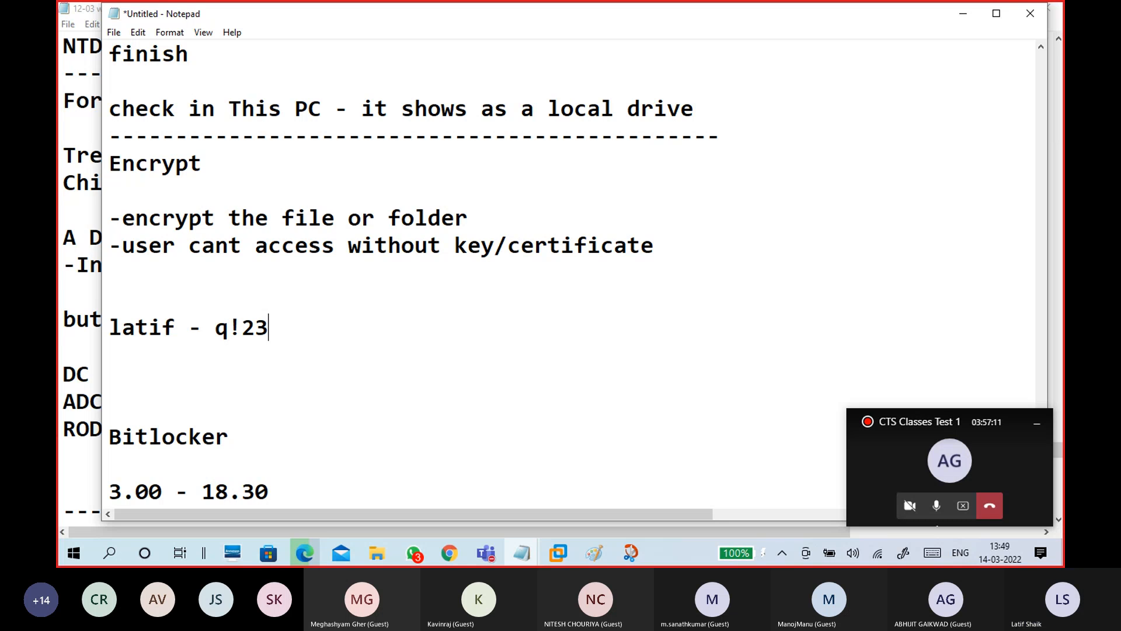
text(cF44)
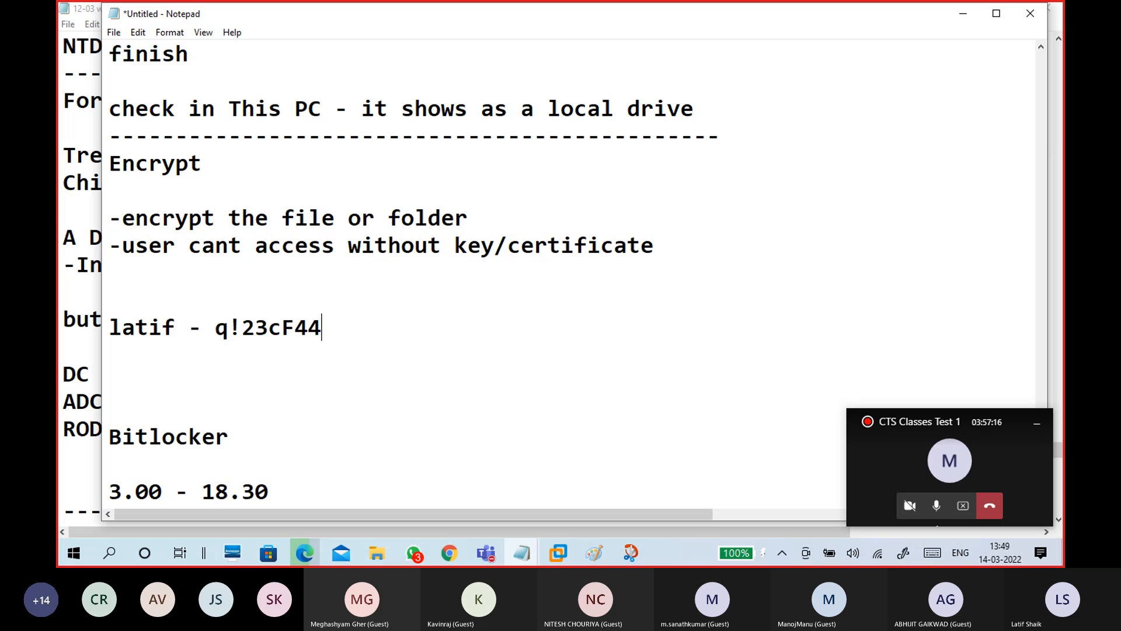
text(5A)
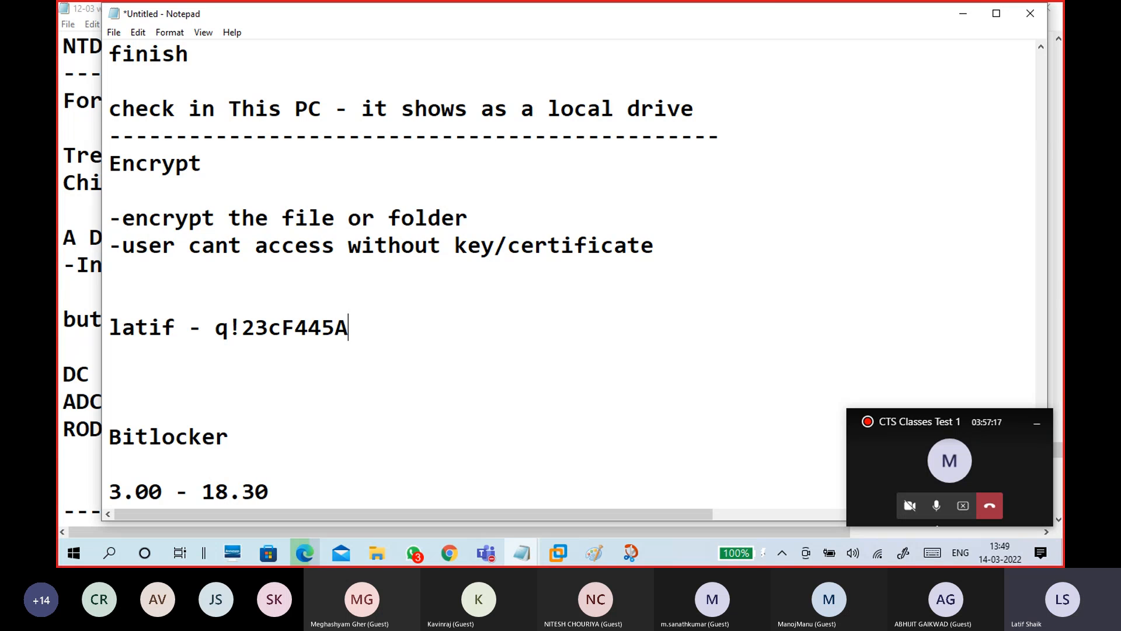
text(xvf)
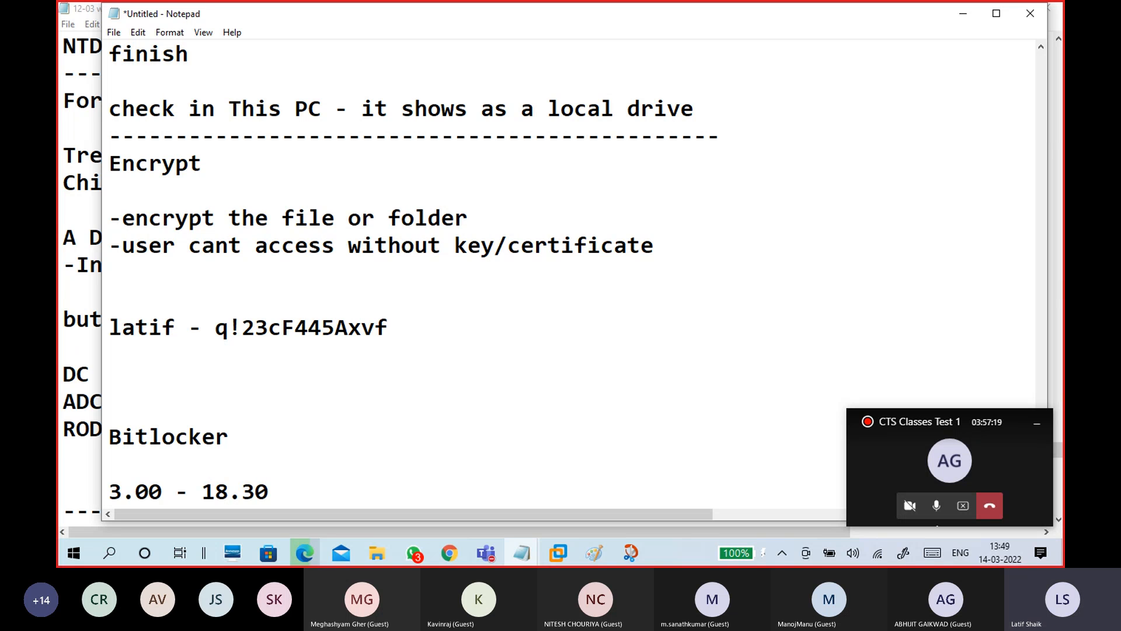
text(0))
drag(216, 327, 433, 325)
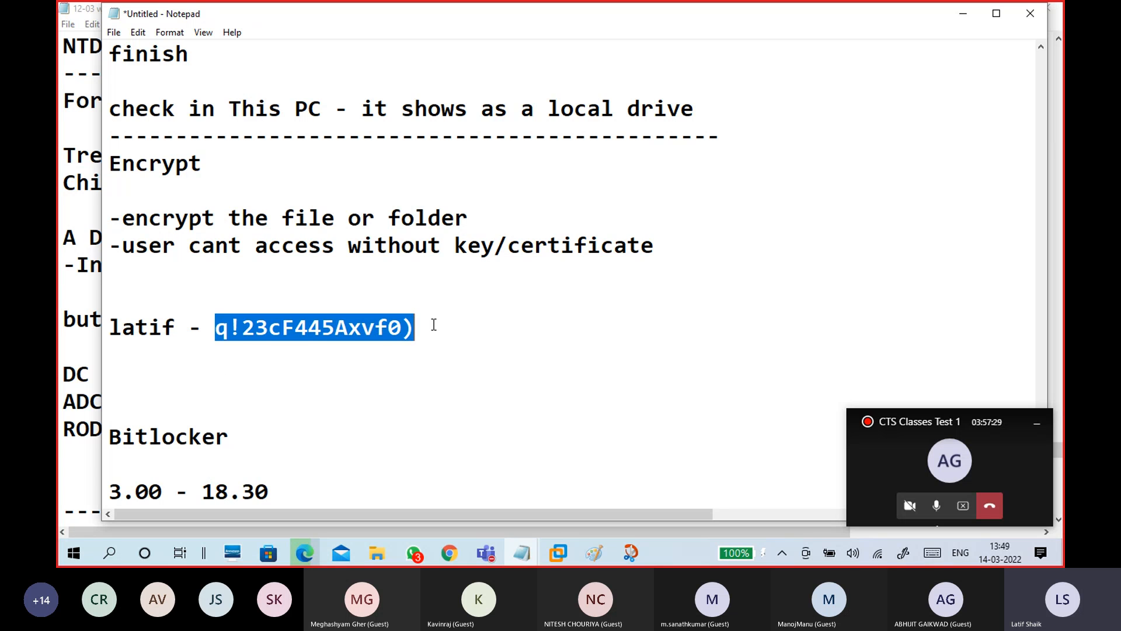
click(437, 325)
Replace the dash with 'convert into encrypt format by using hashing algorithems'
click(203, 329)
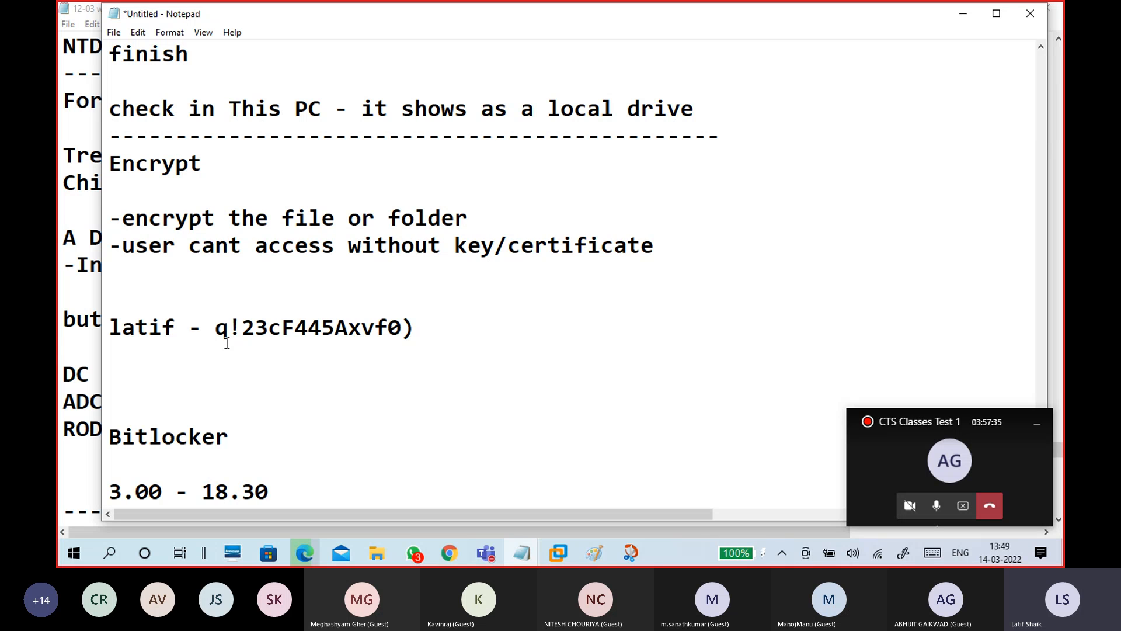
key(BackSpace)
text(conver)
text(t into )
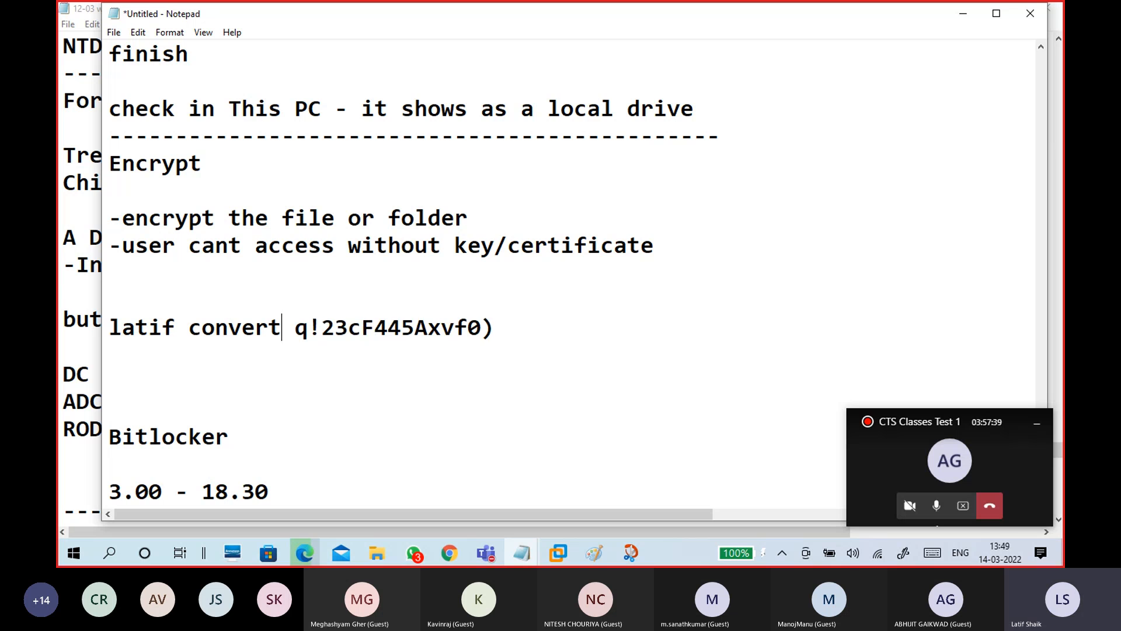
text(encrypt format )
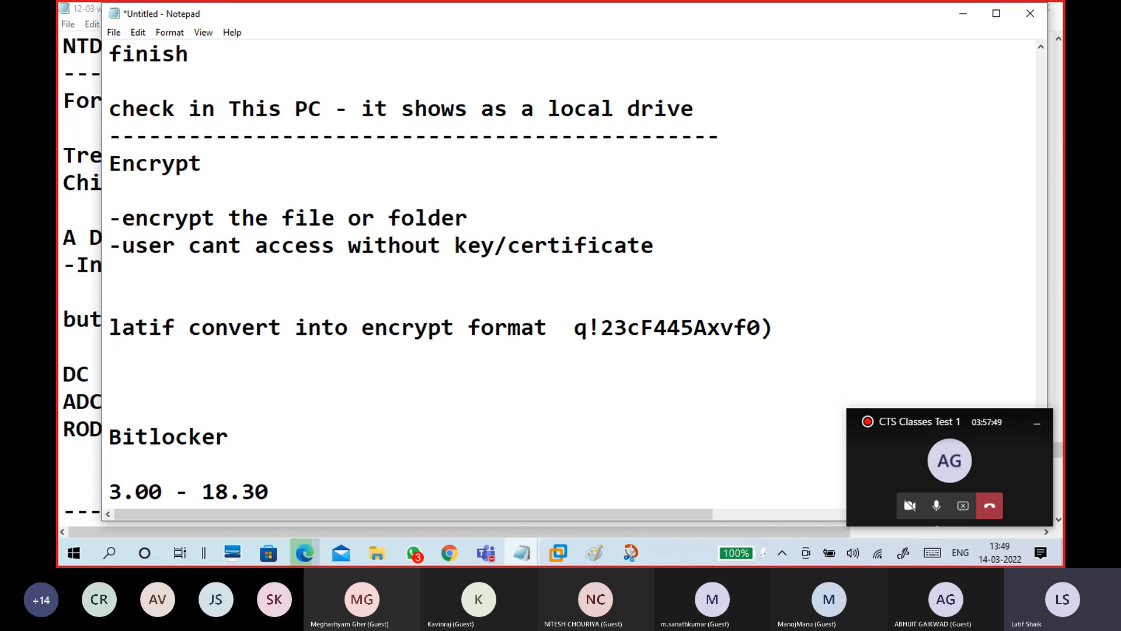
text(by)
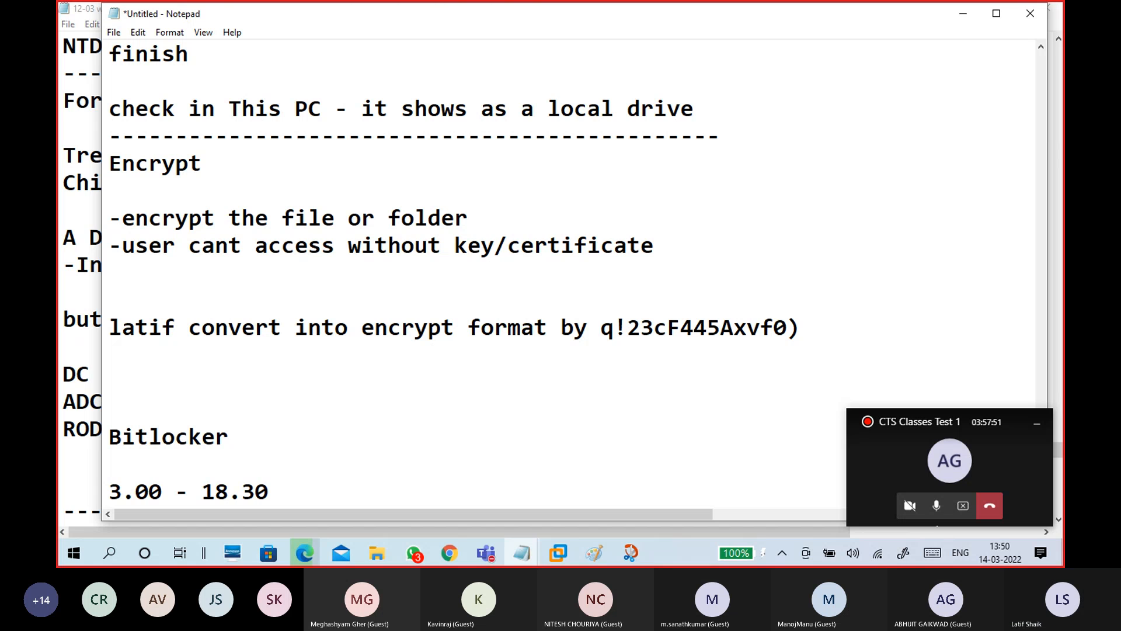
text( using)
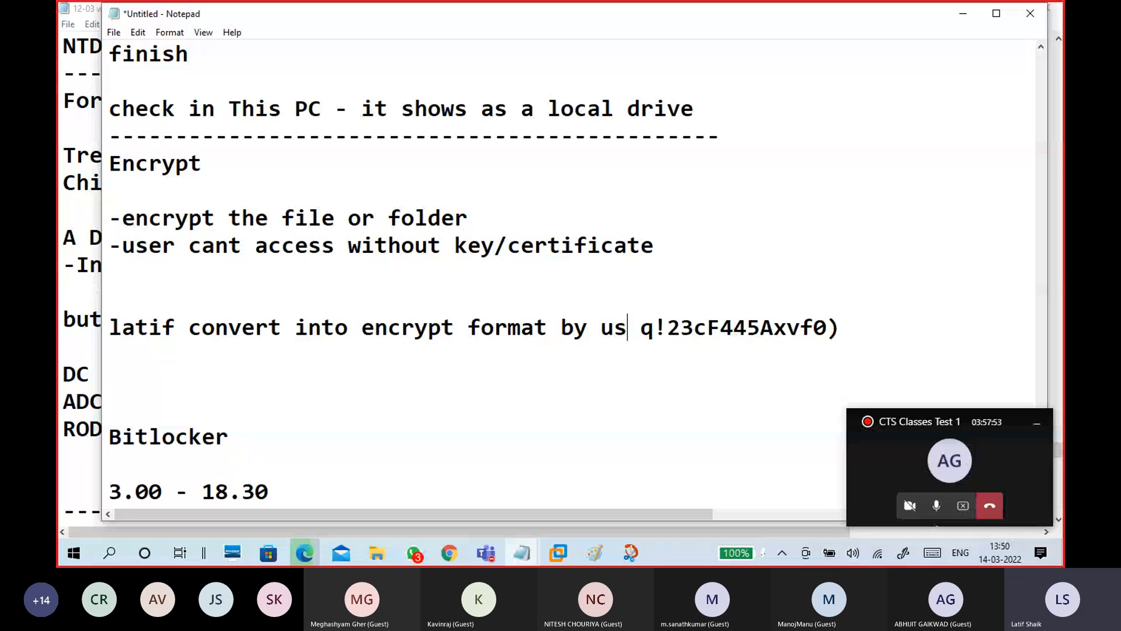
text( har)
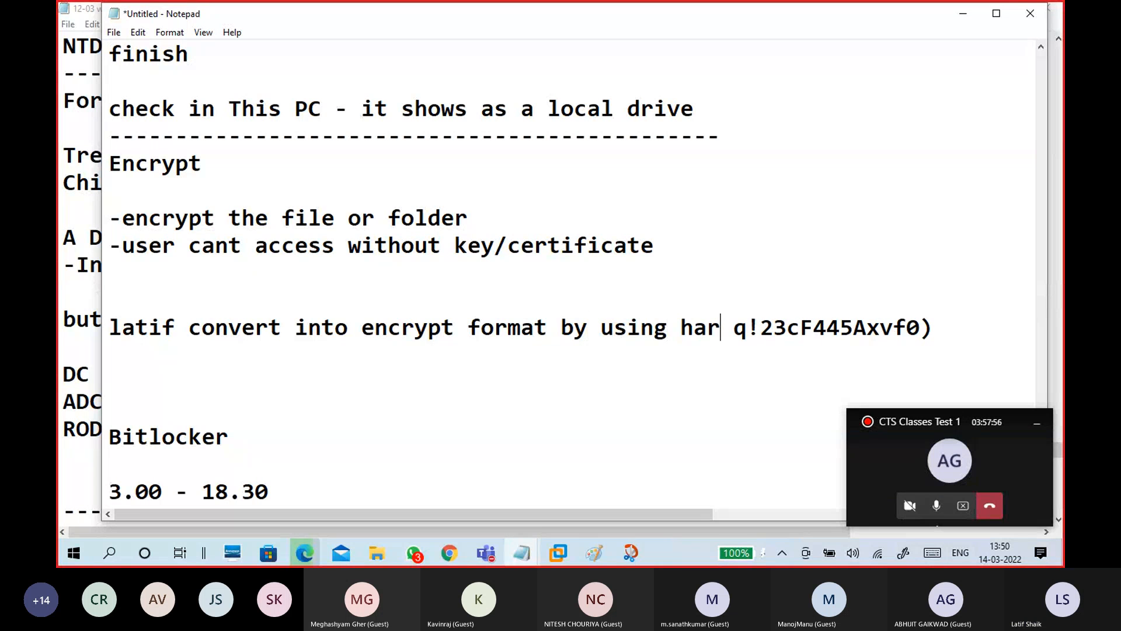
key(BackSpace)
text(sh)
key(BackSpace)
text(ing al)
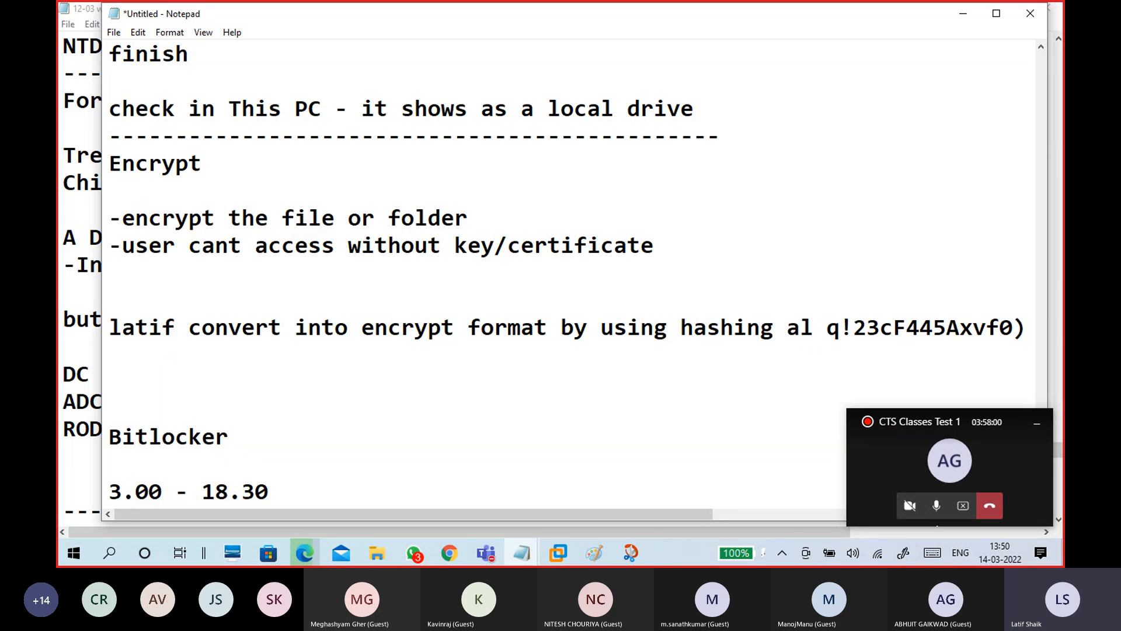
text(gori)
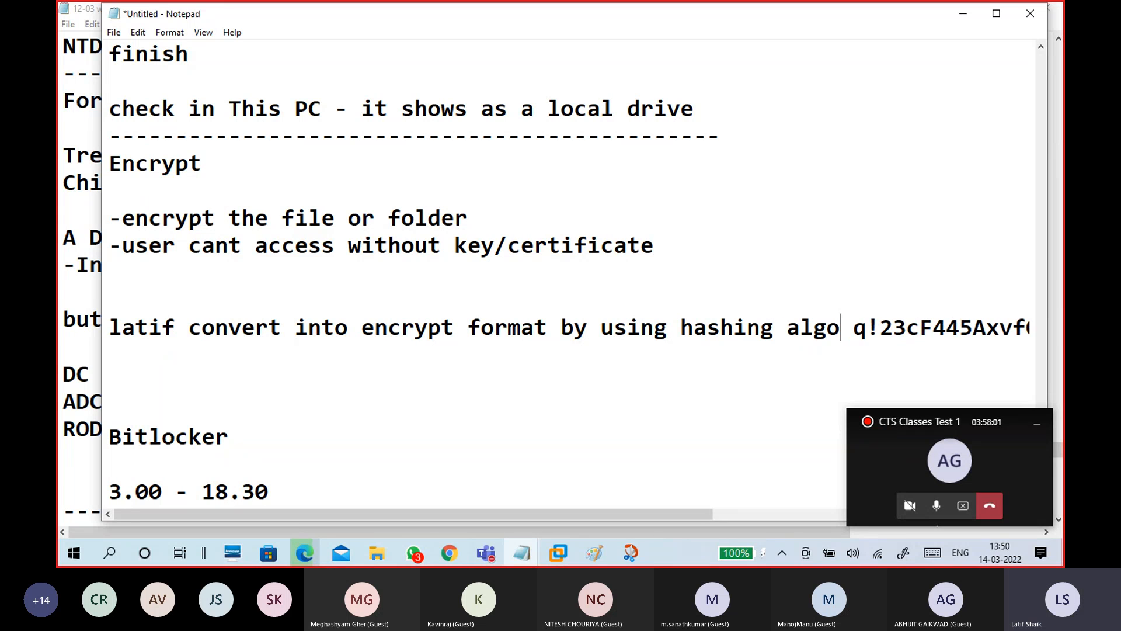
text(thems)
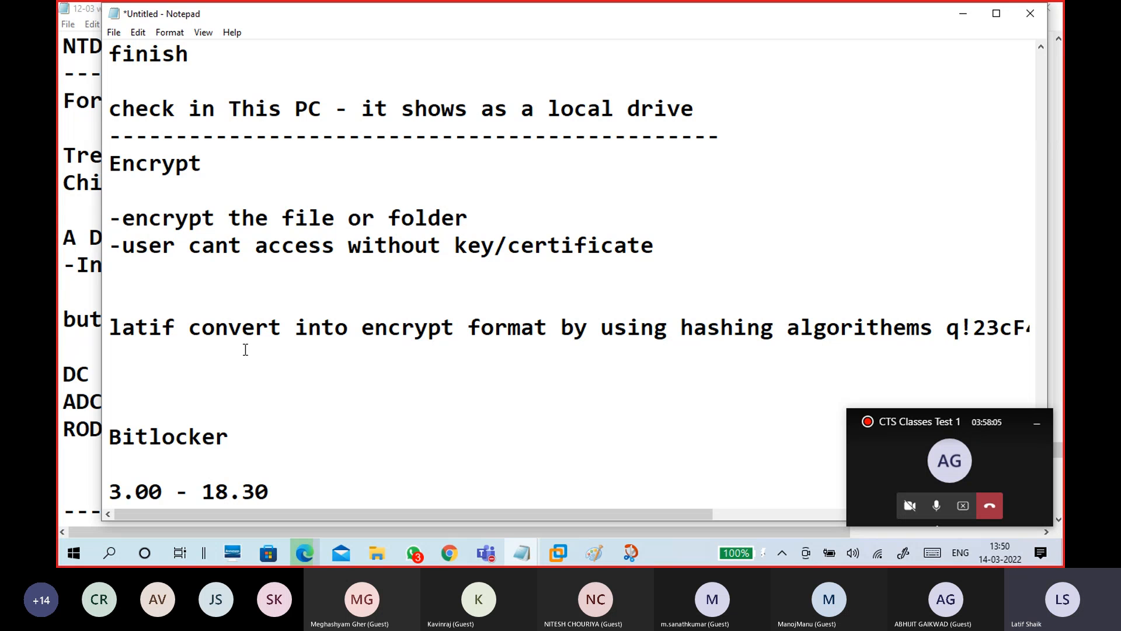
Search Google for 'algorithm' to check its spelling, then return to the Notepad notes
click(449, 554)
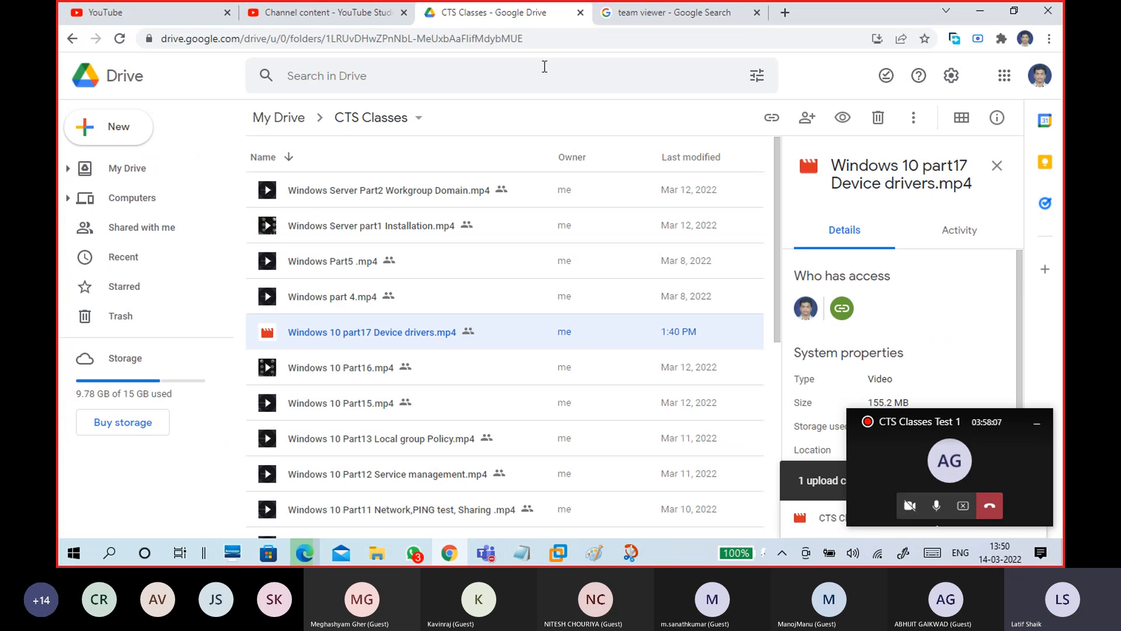
click(691, 14)
drag(316, 75, 209, 76)
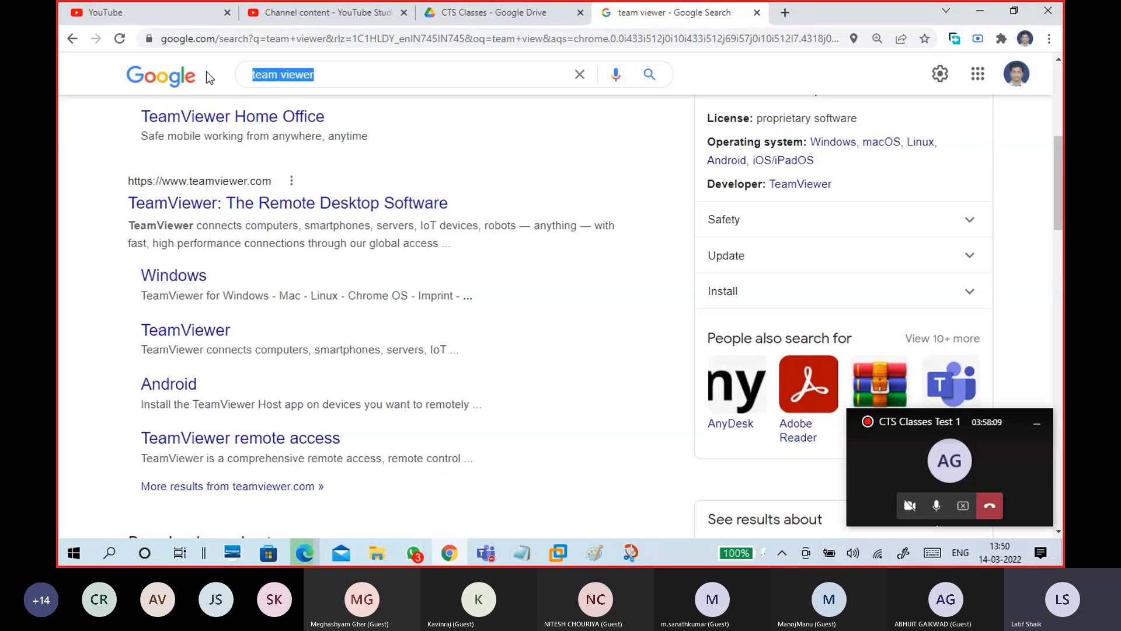
text(alge)
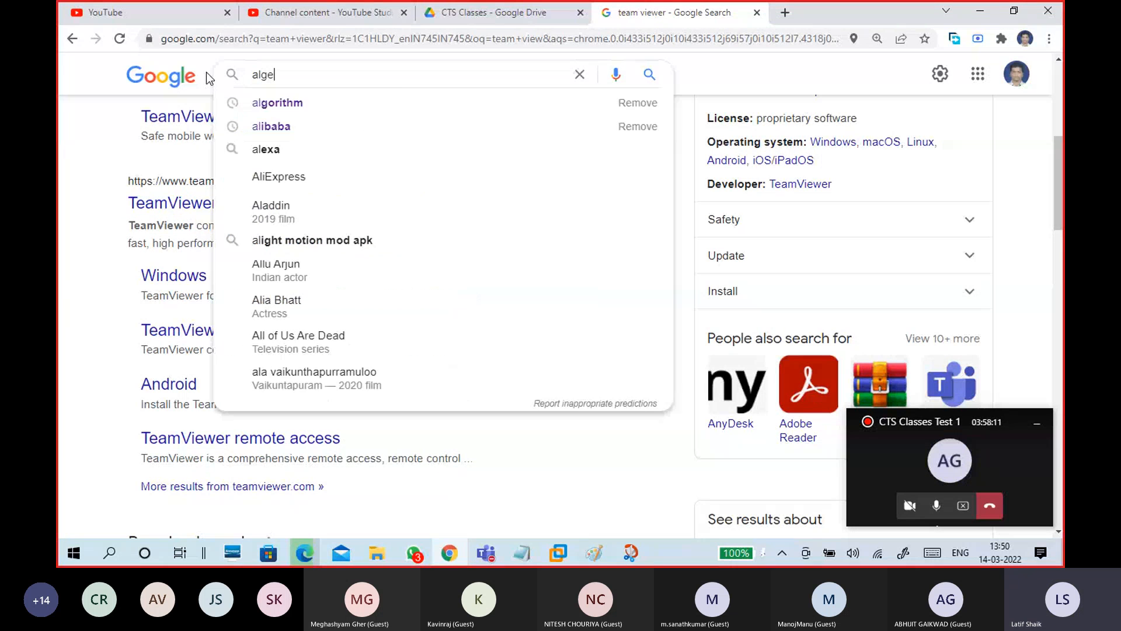
text(rith)
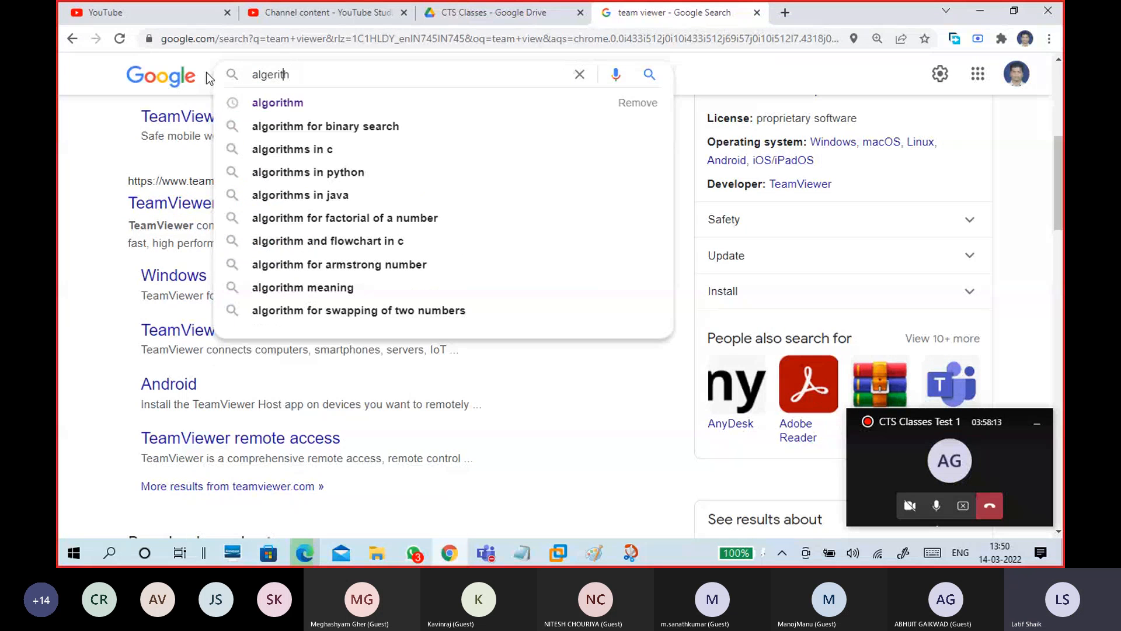
key(Down)
key(Return)
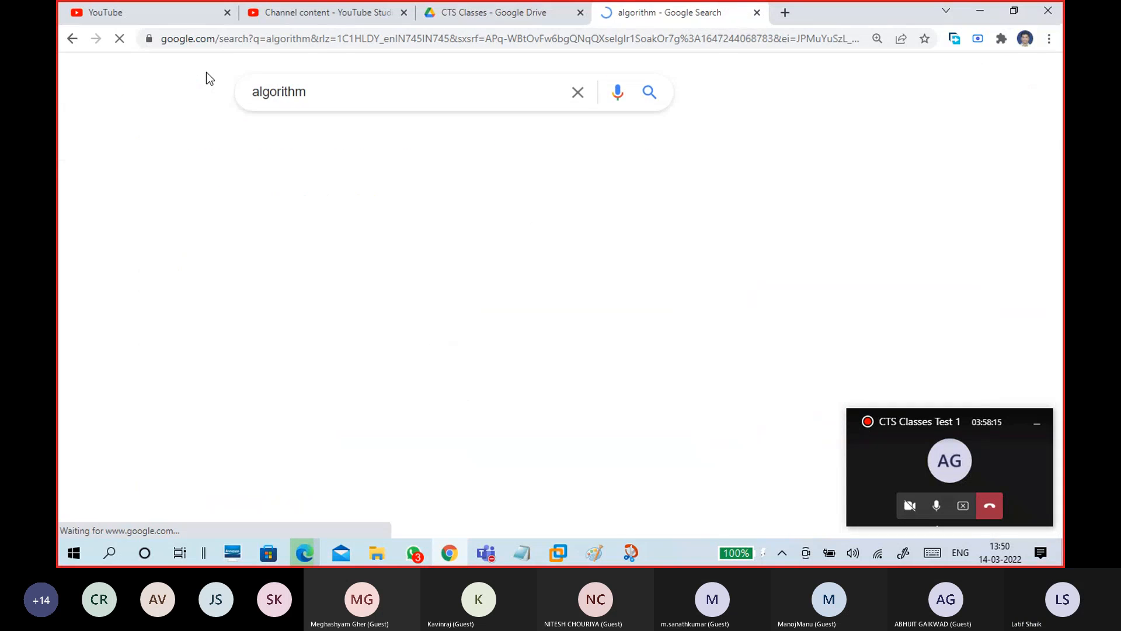
drag(169, 321, 274, 339)
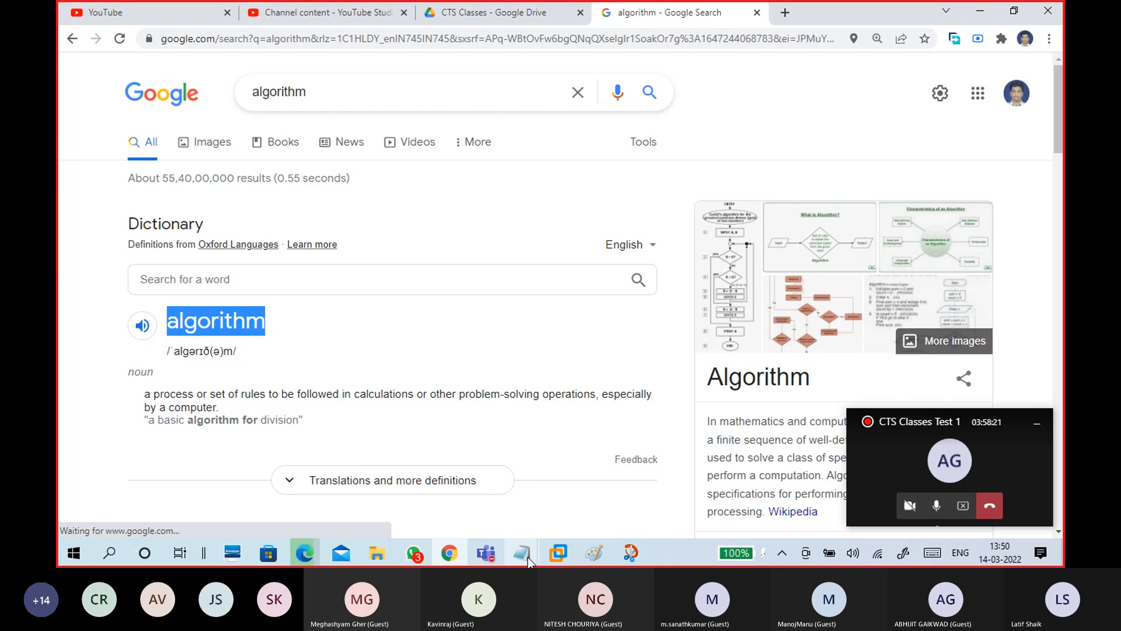
mouse_move(521, 553)
click(578, 513)
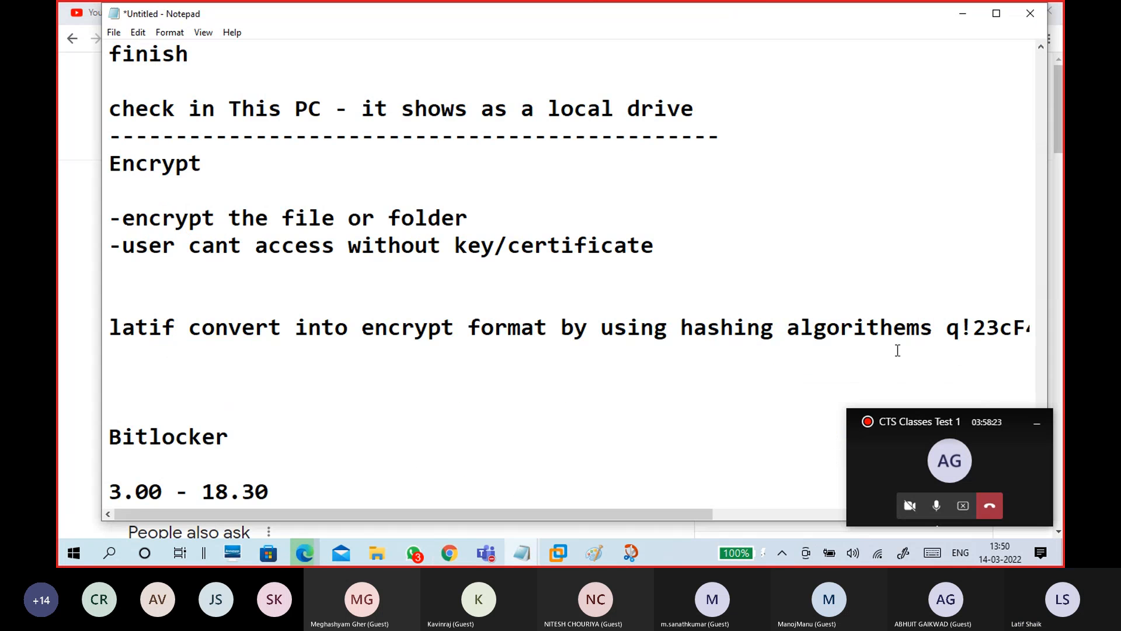
Correct 'algorithems' to 'algorithms' in the example line
click(908, 327)
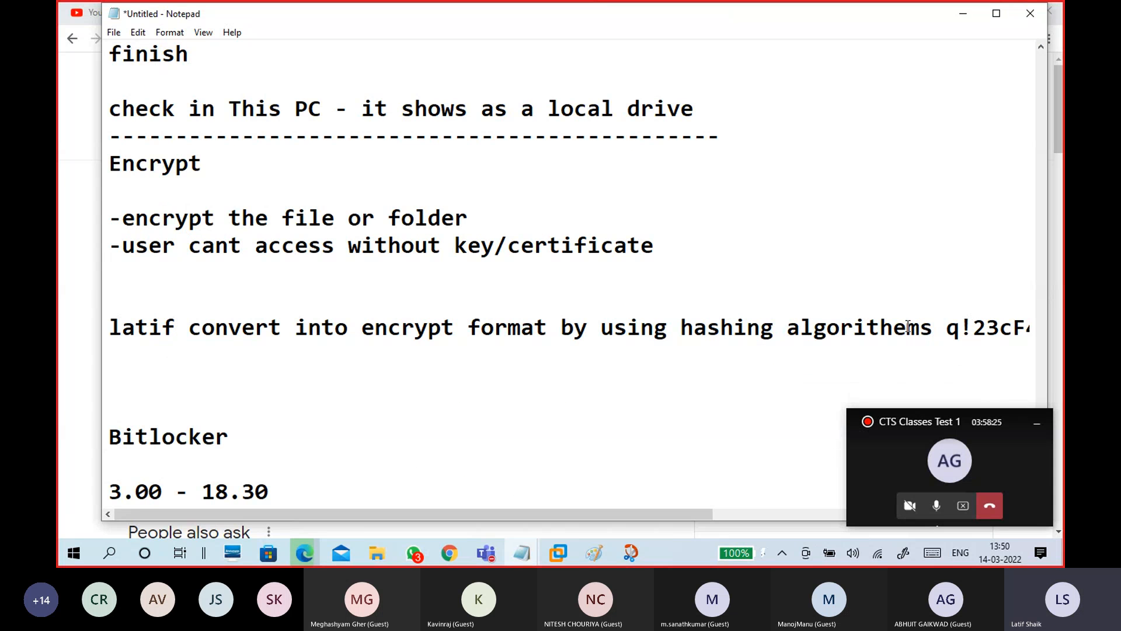
key(BackSpace)
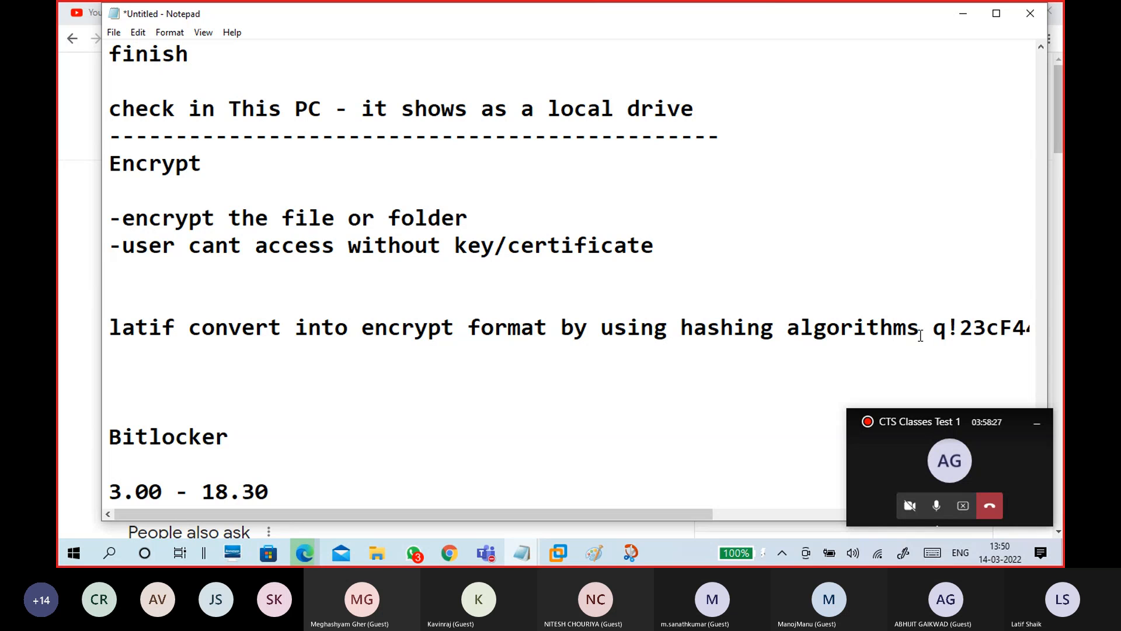
key(BackSpace)
text(s)
Move the hashing explanation onto its own line below the example password line
scroll(903, 351, down, 1)
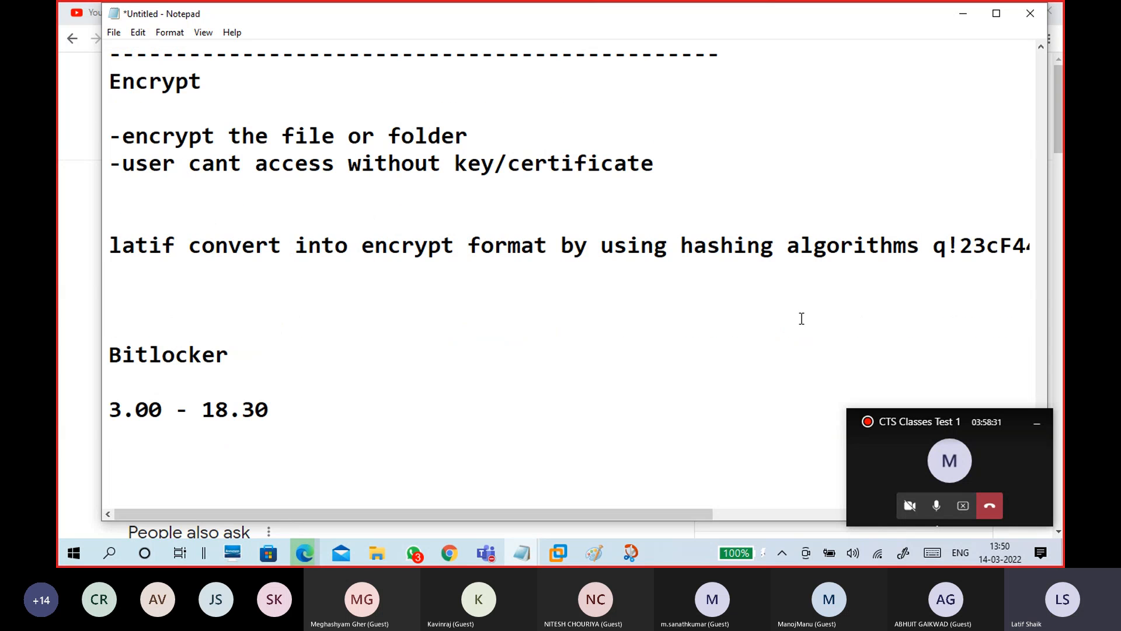
drag(190, 243, 916, 246)
key(ctrl+c)
key(BackSpace)
click(381, 307)
click(370, 273)
key(ctrl+v)
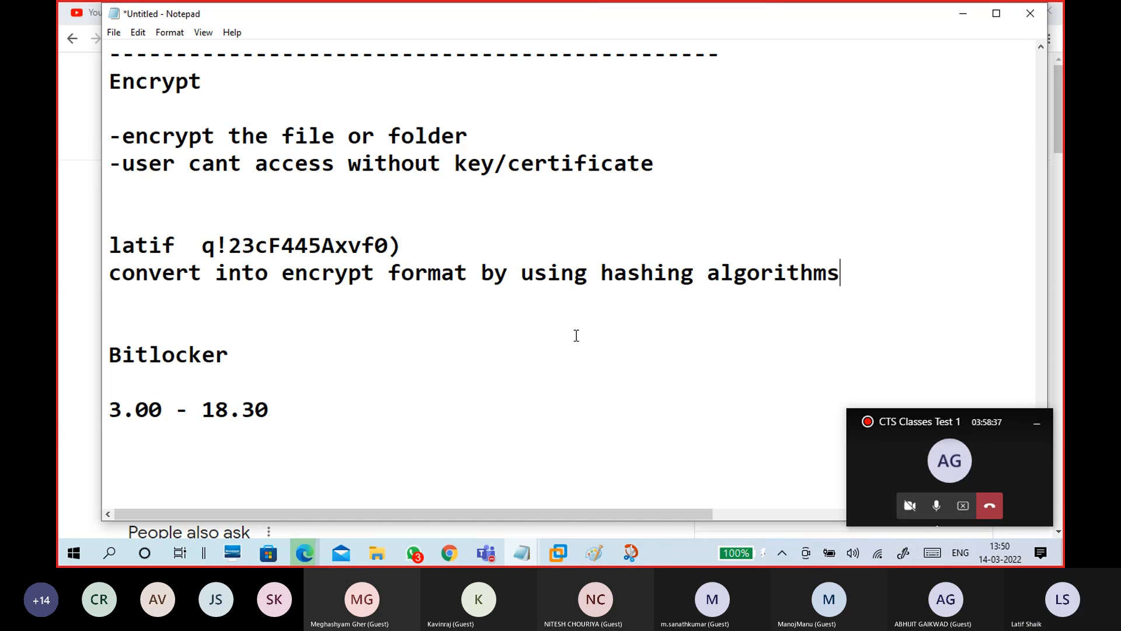
Insert '--' between the username and password, highlight the explanation, and add a new line
click(465, 252)
click(175, 245)
text(--)
key(Delete)
key(Delete)
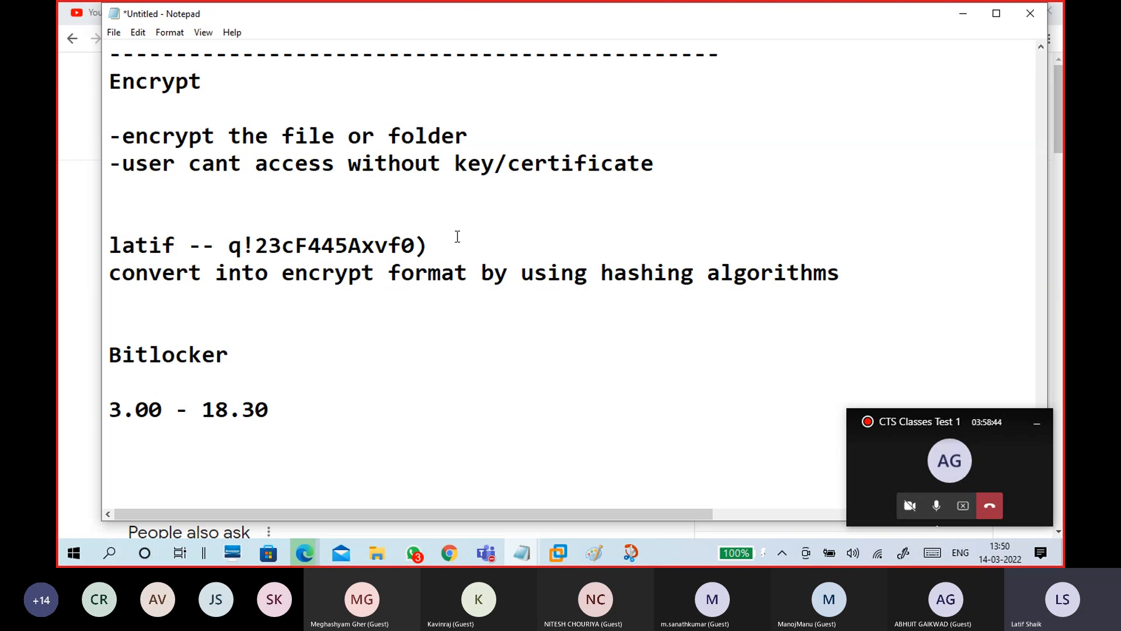
drag(457, 237, 228, 245)
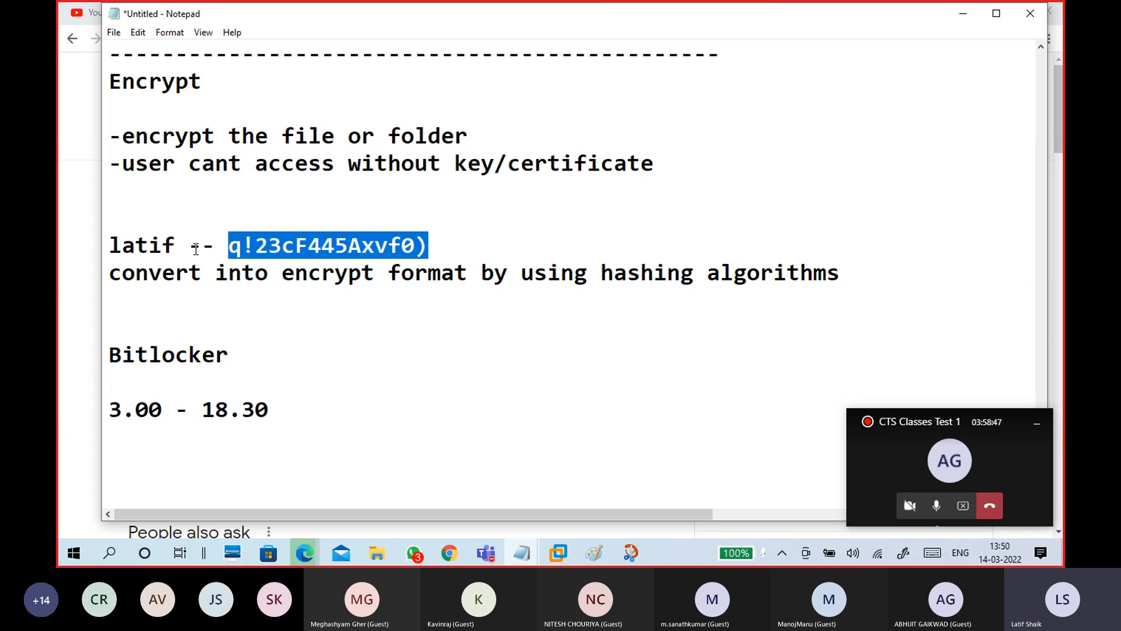
drag(191, 246, 100, 237)
drag(234, 241, 443, 240)
click(443, 239)
drag(282, 273, 851, 275)
click(850, 276)
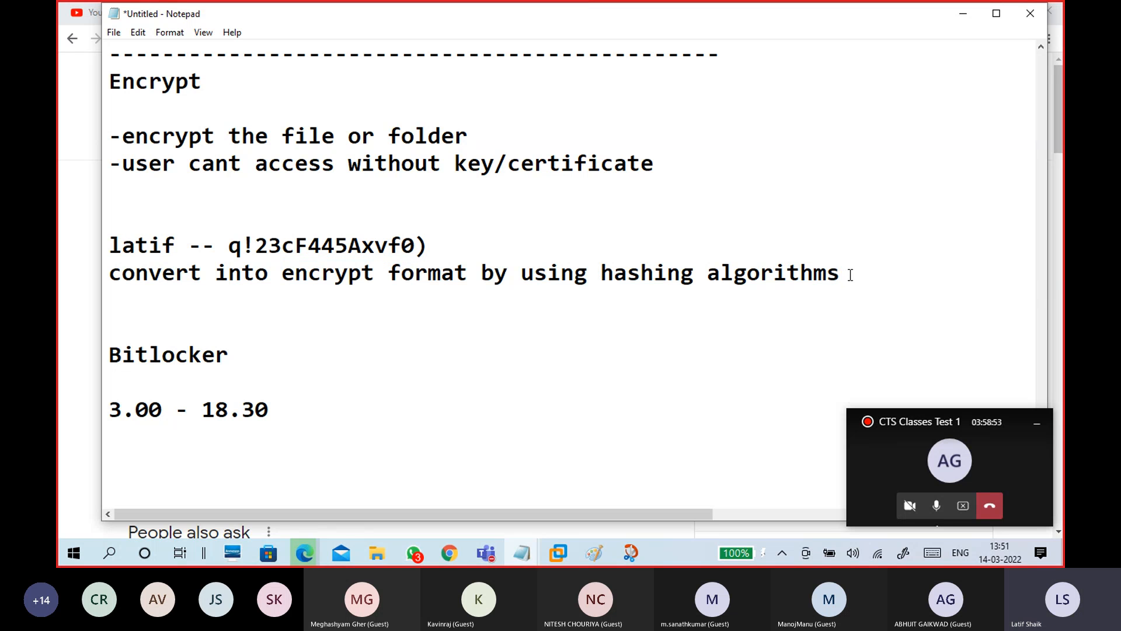
key(Return)
Below the hashing line, add 'can be understand or decrypt by key/certificate' followed by a blank line
key(Return)
key(BackSpace)
key(Return)
key(BackSpace)
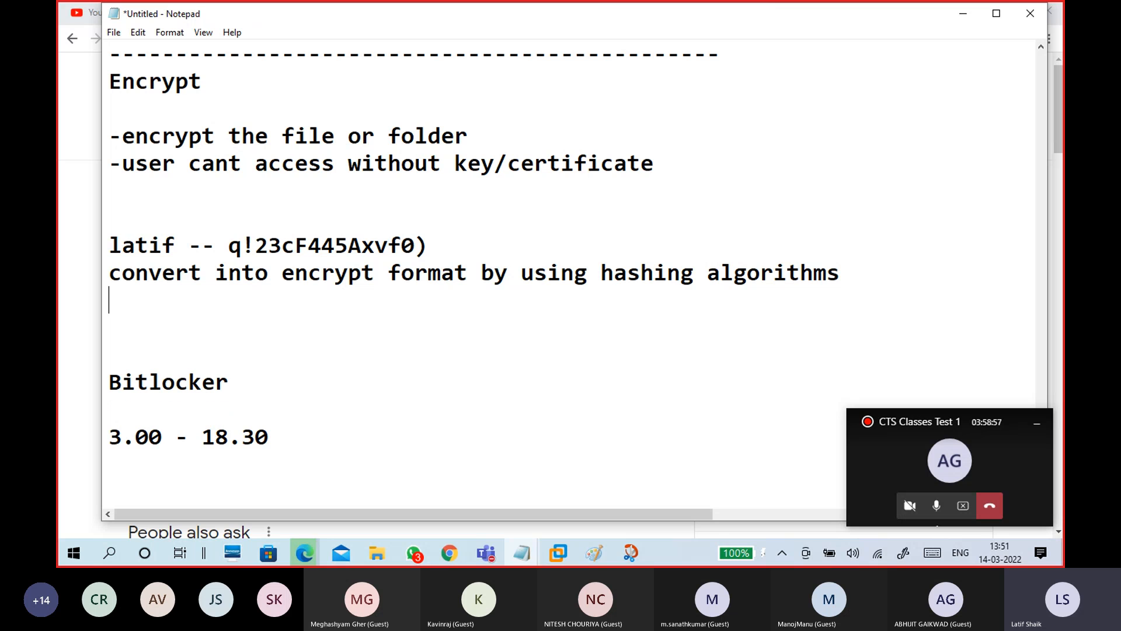
text(can be un)
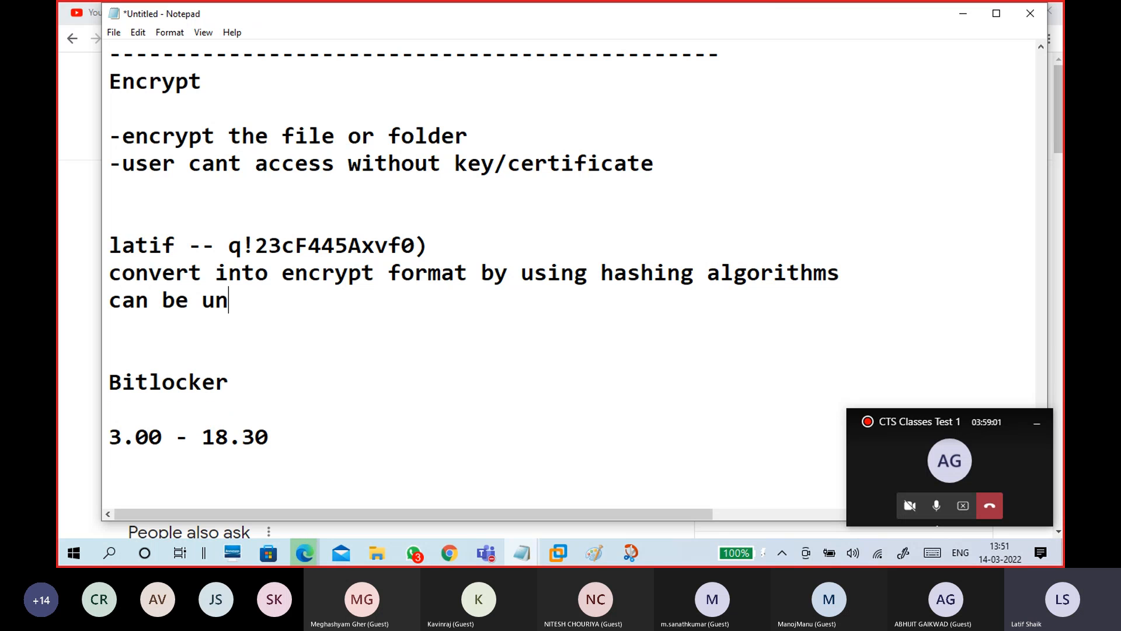
text(derstand or decryp)
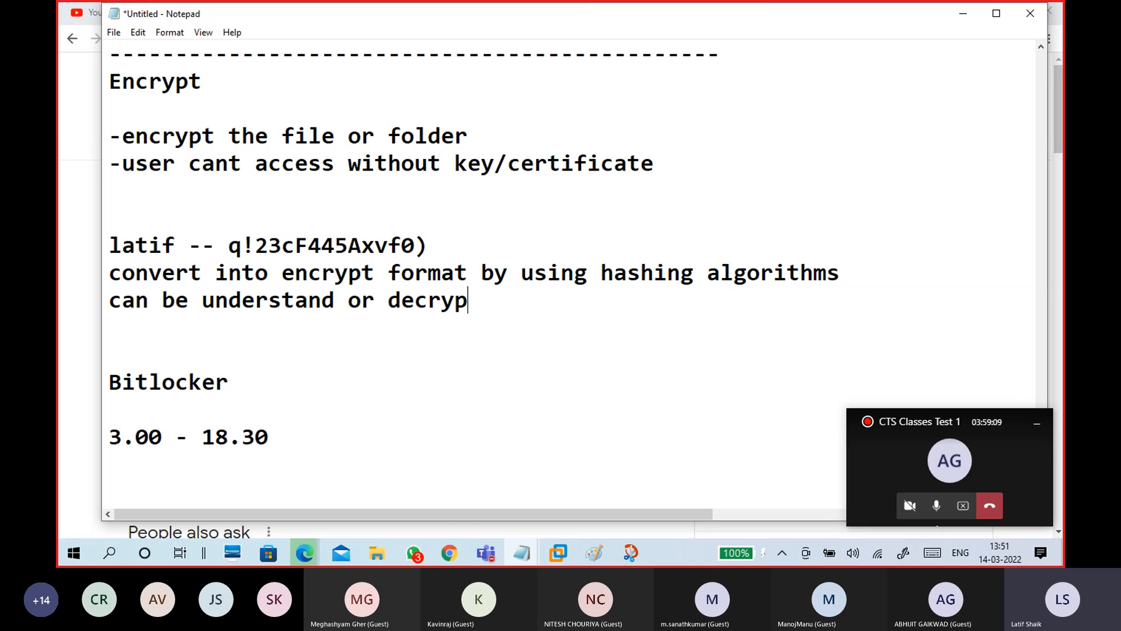
text(t by key/certificate)
key(Return)
key(Return)
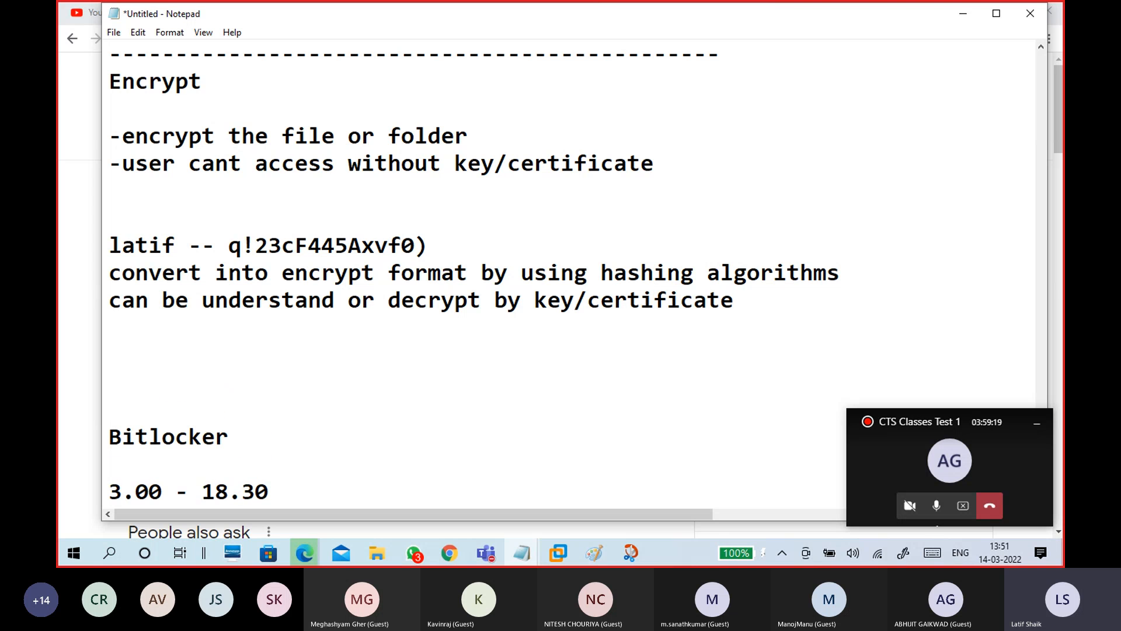
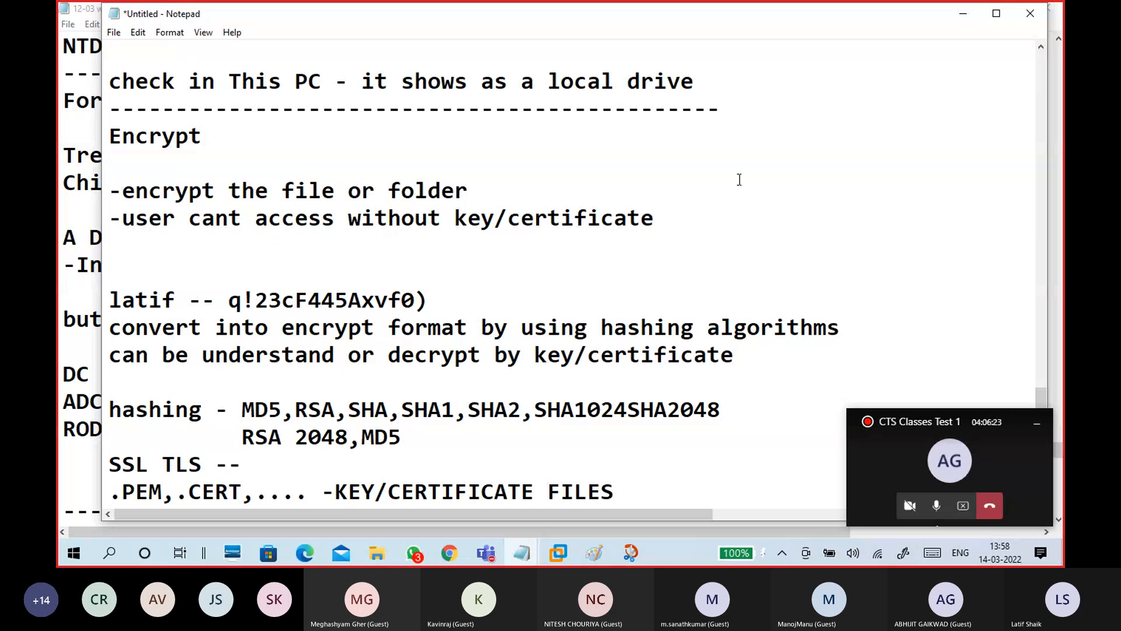
Minimize both Notepad note windows to reveal File Explorer on New Volume (F:)
click(963, 14)
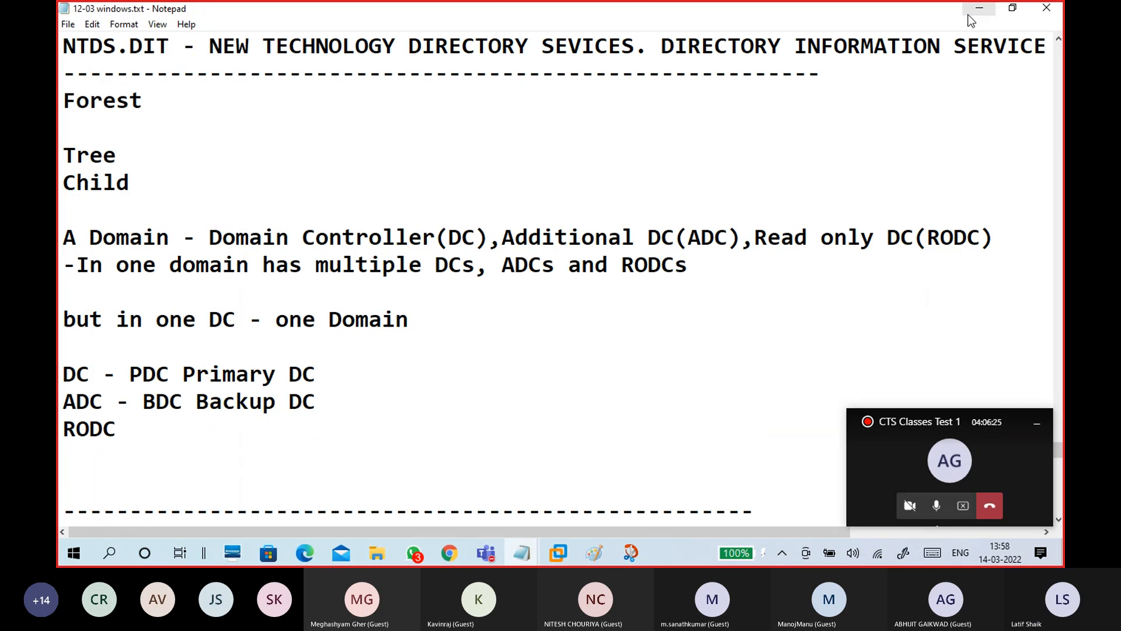
click(995, 9)
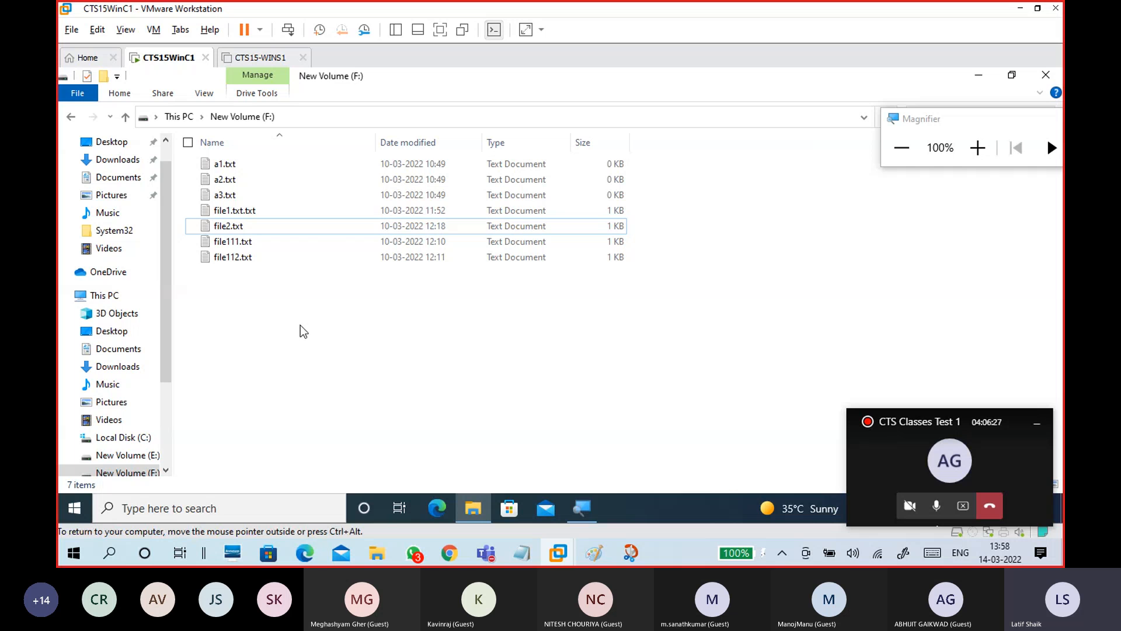
Create a new bitmap image named PIC1.bmp on F: and try opening it
key(Menu)
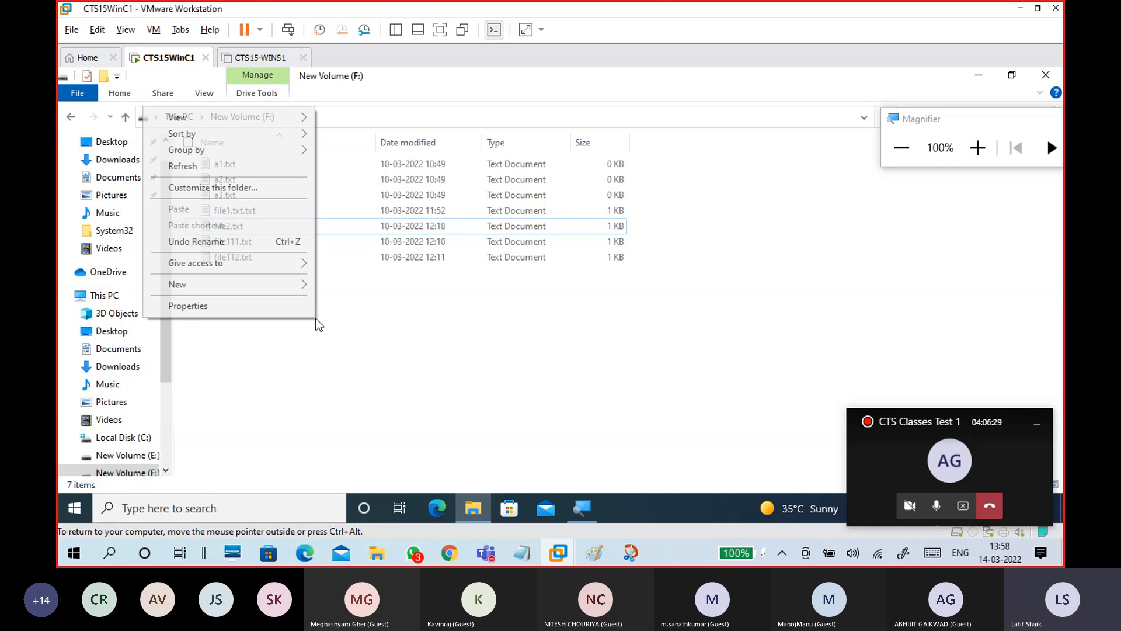
mouse_move(294, 285)
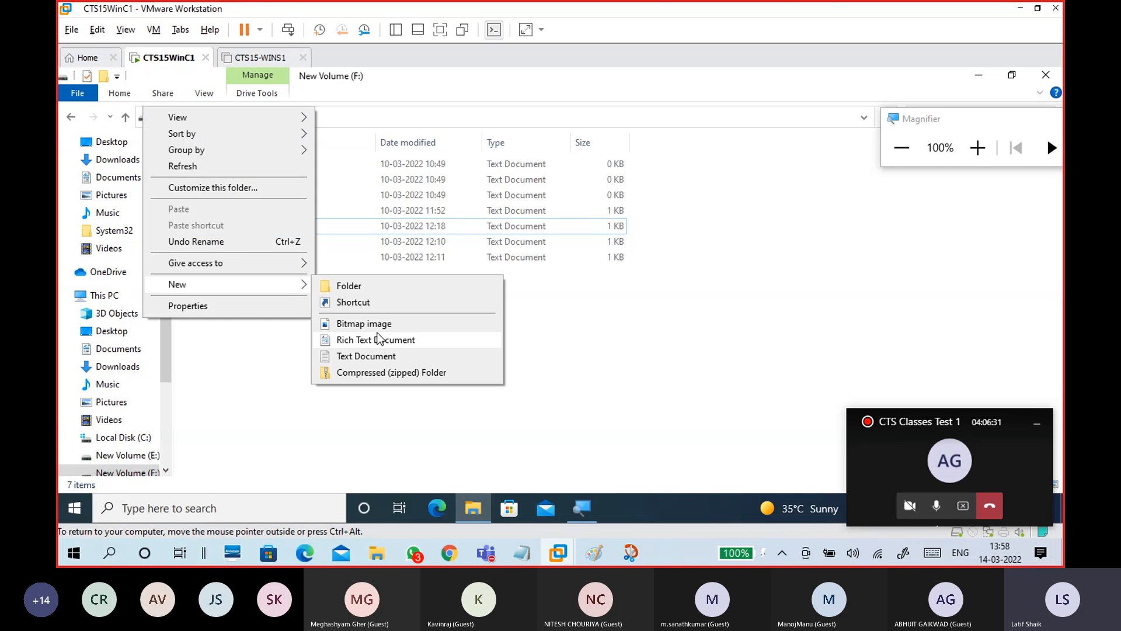
click(377, 327)
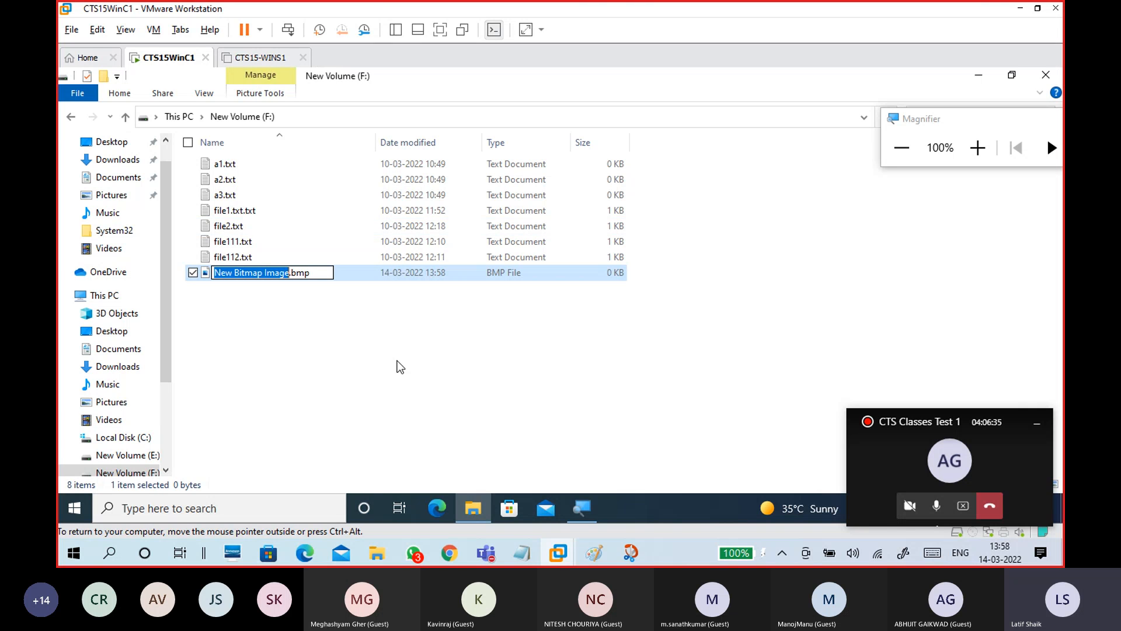
text(PIC1)
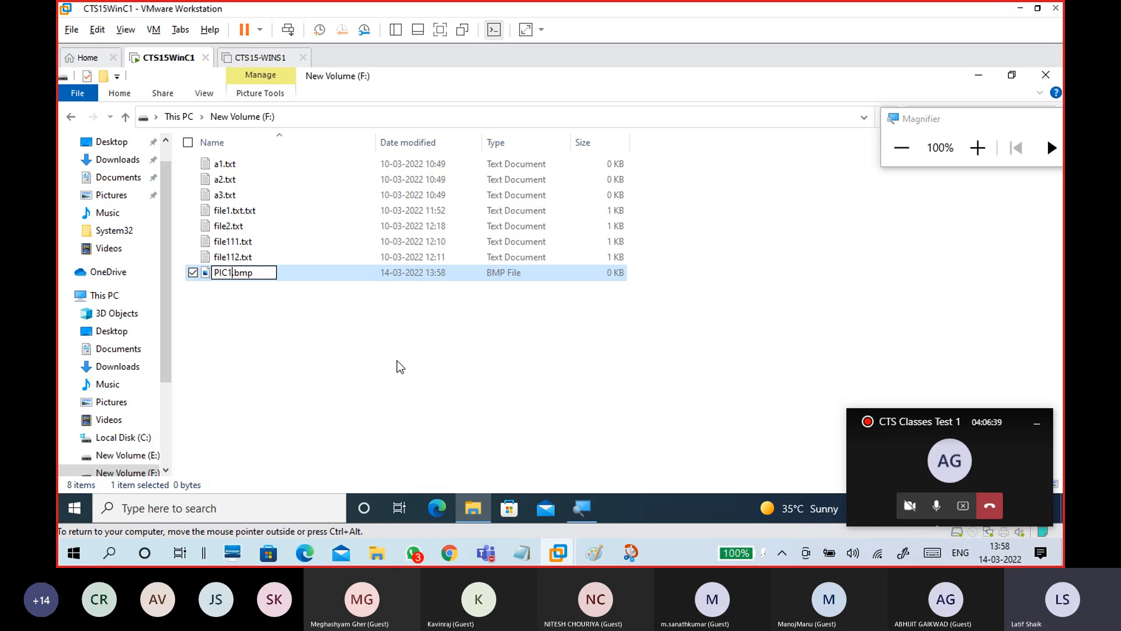
click(390, 374)
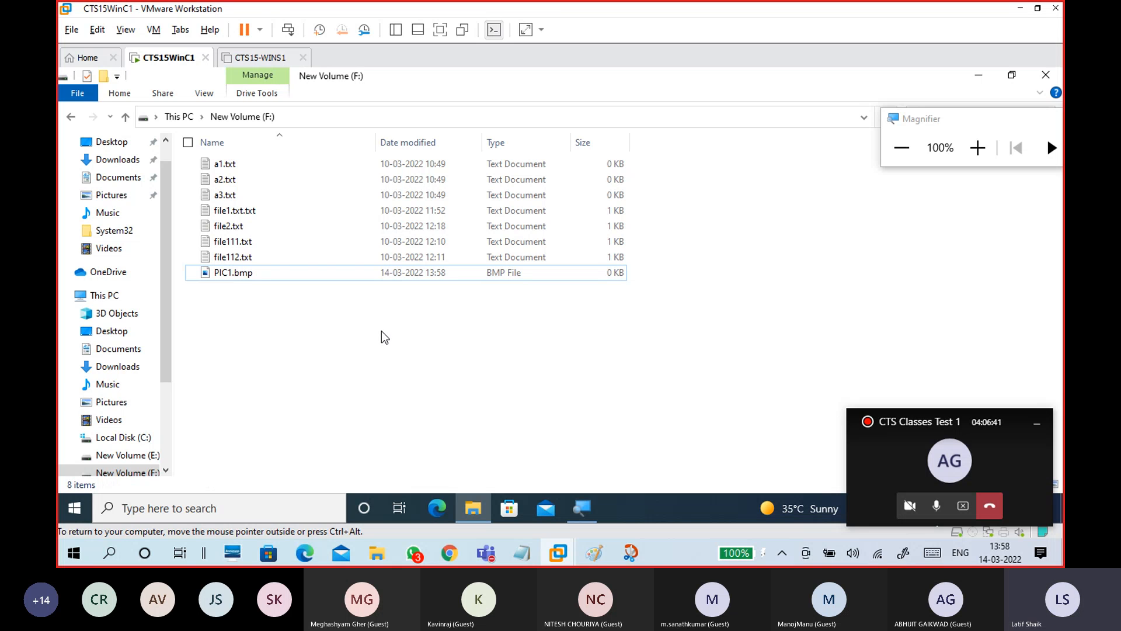
click(320, 275)
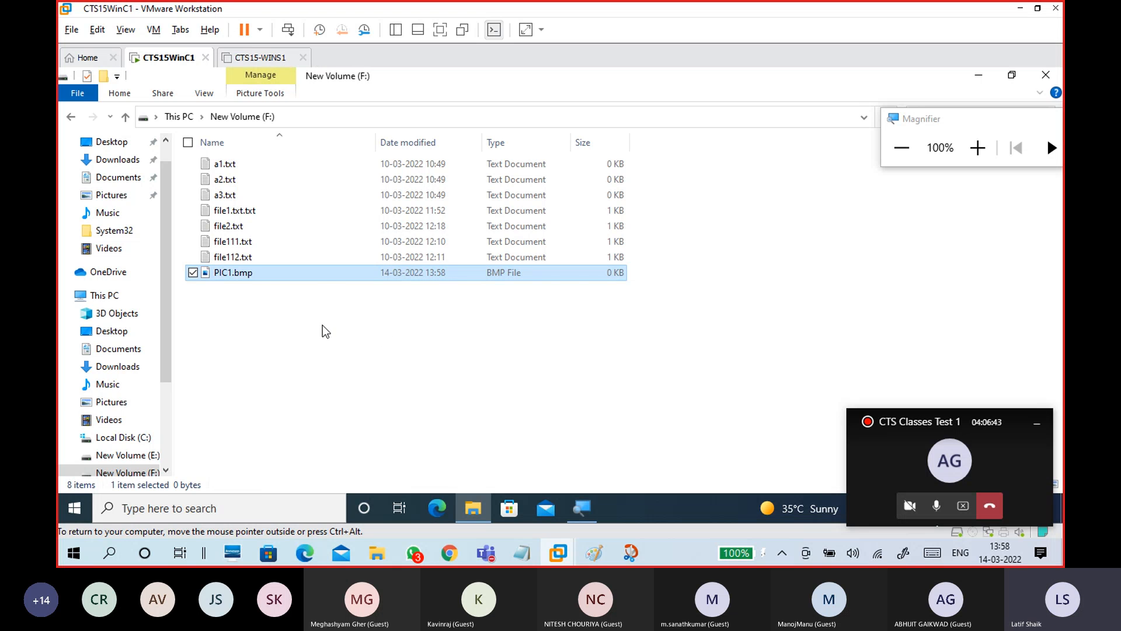
double_click(276, 274)
Open PIC1.bmp in Paint, maximize the window, and enlarge the canvas
right_click(280, 264)
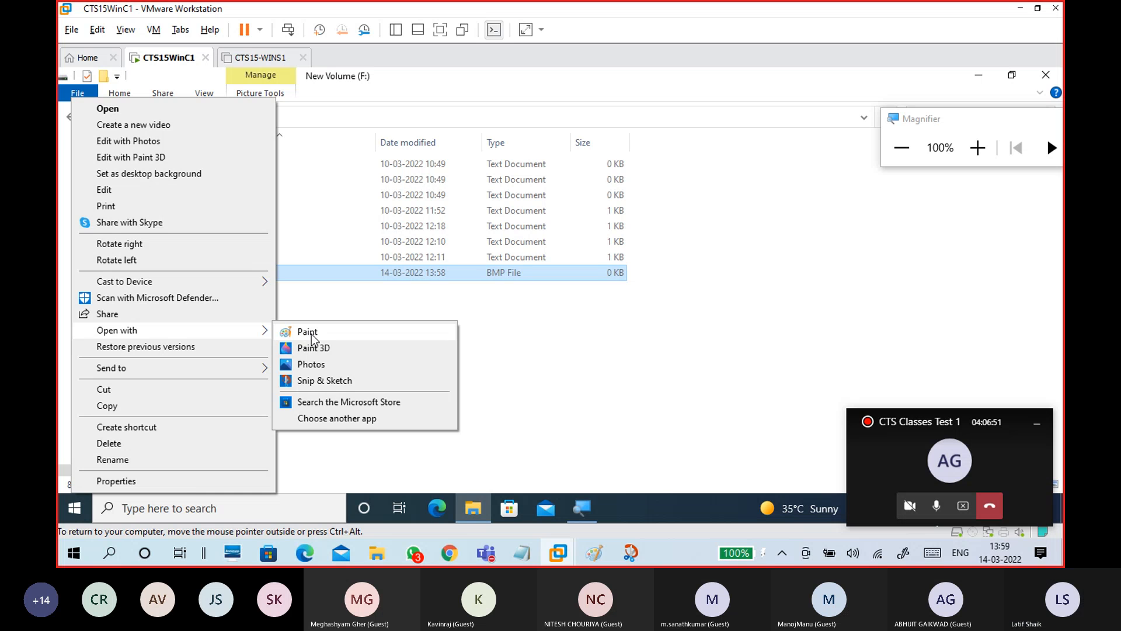
click(308, 332)
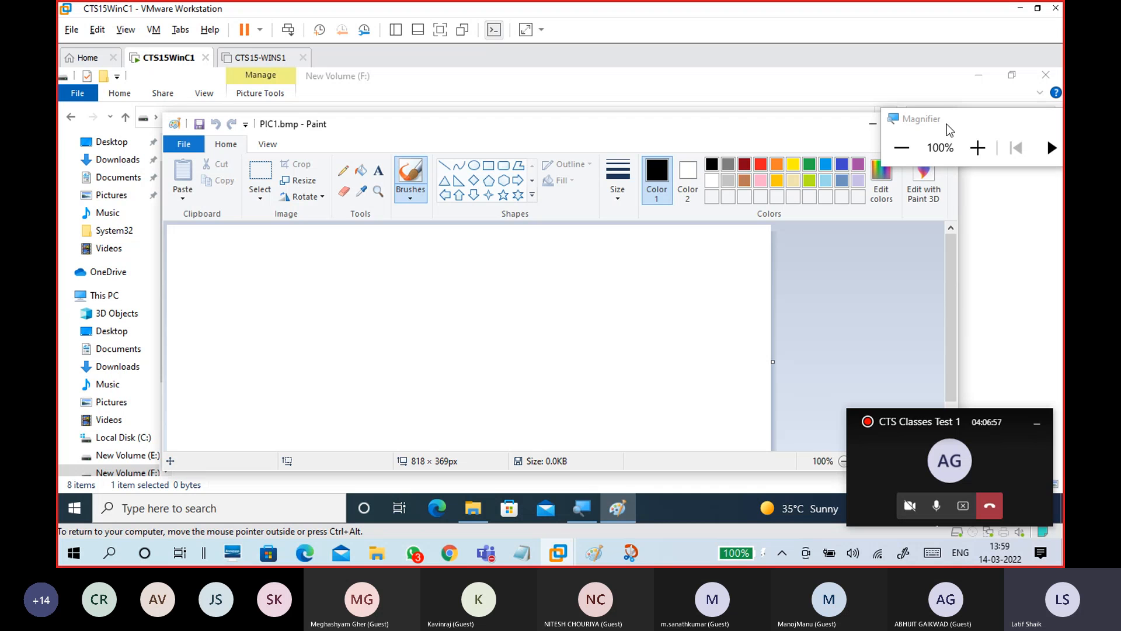
drag(947, 123, 964, 158)
click(906, 125)
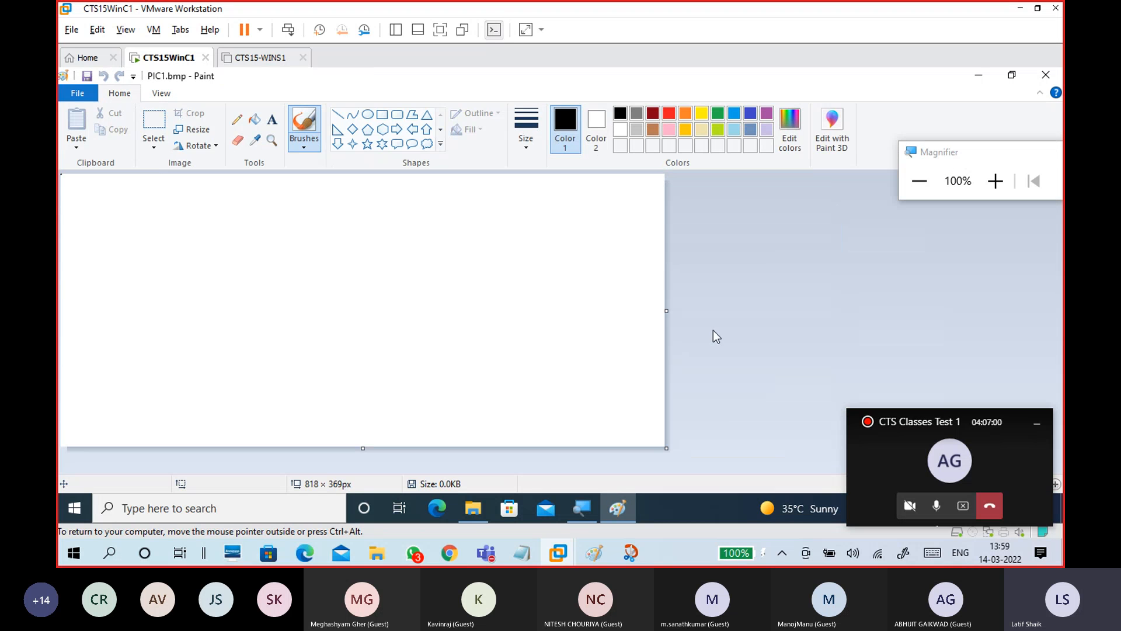
drag(667, 448, 921, 470)
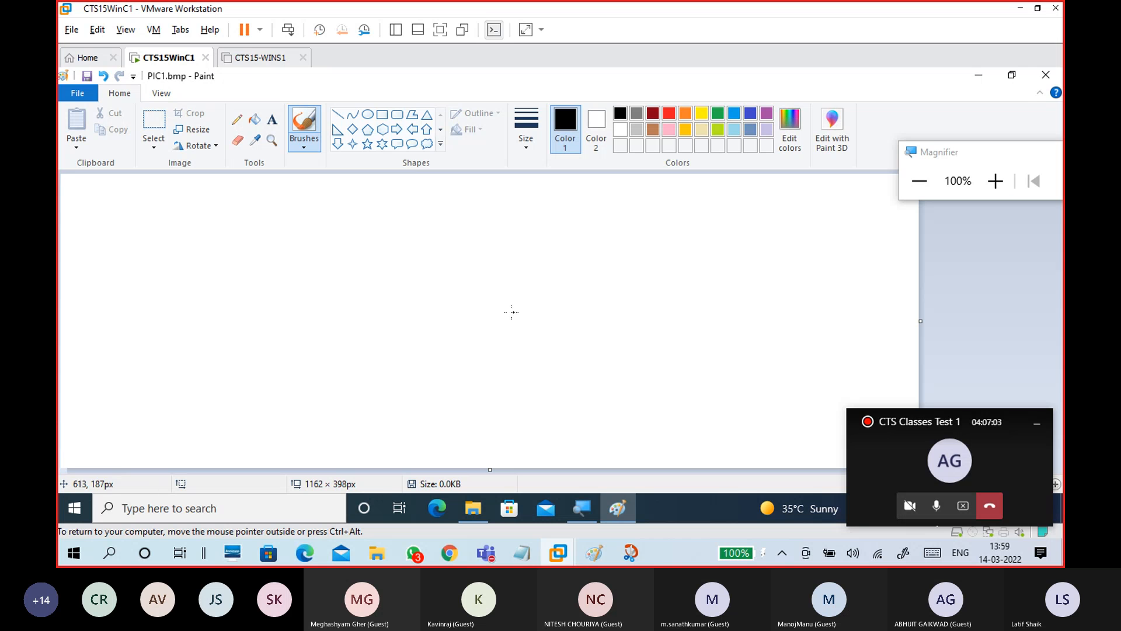
Draw a rectangle, fill it brown, and draw a triangle roof above it
click(382, 115)
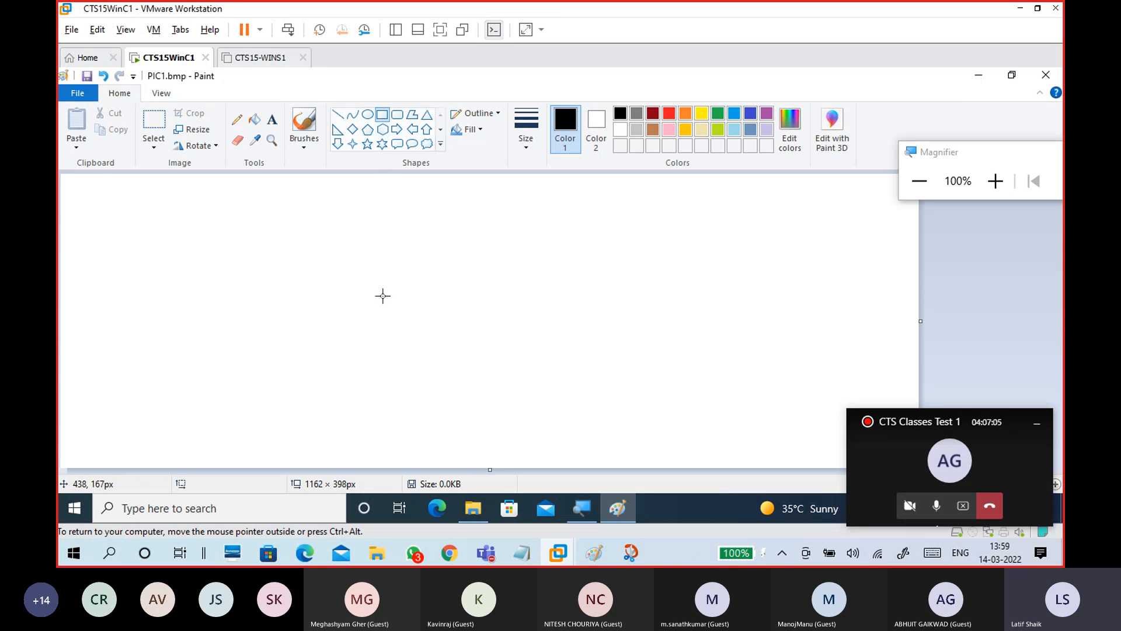
drag(368, 288, 561, 384)
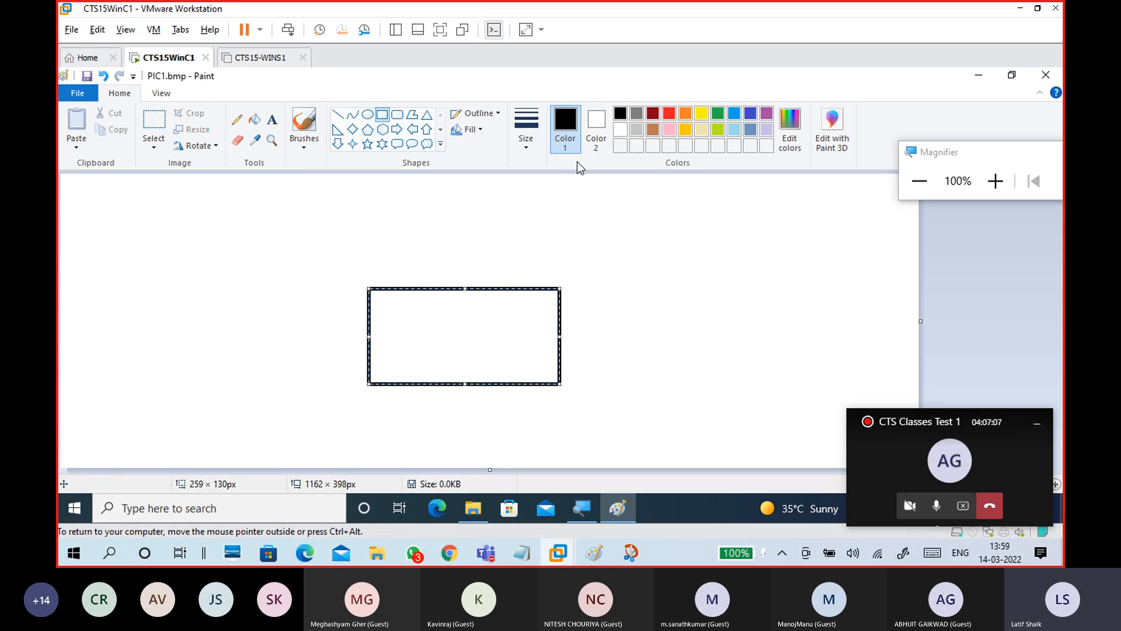
click(304, 141)
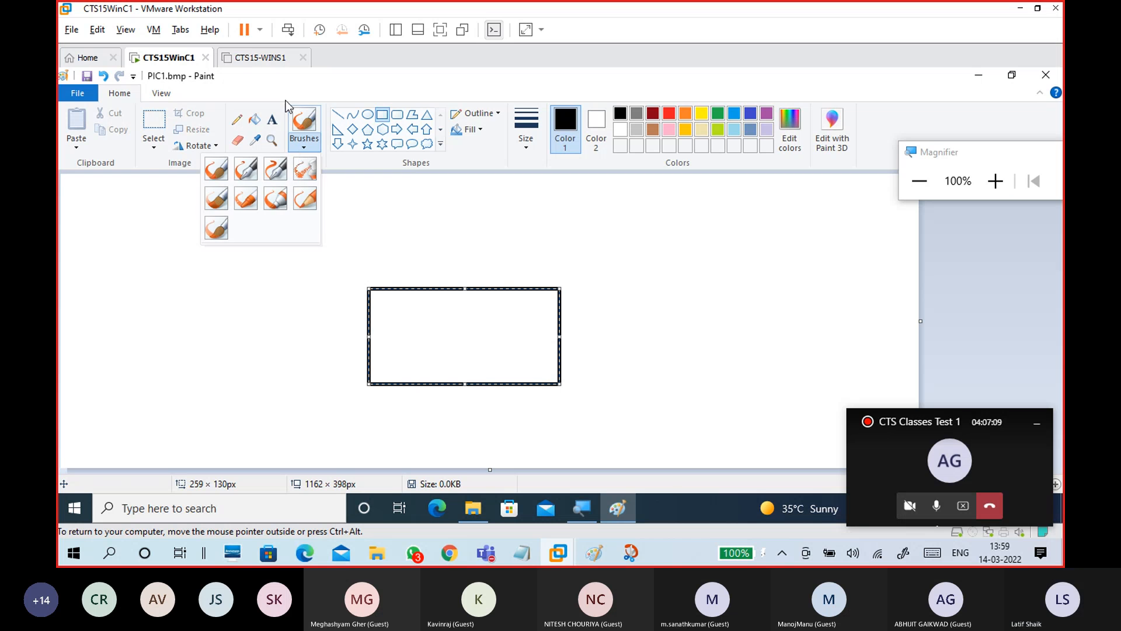
click(303, 120)
click(254, 120)
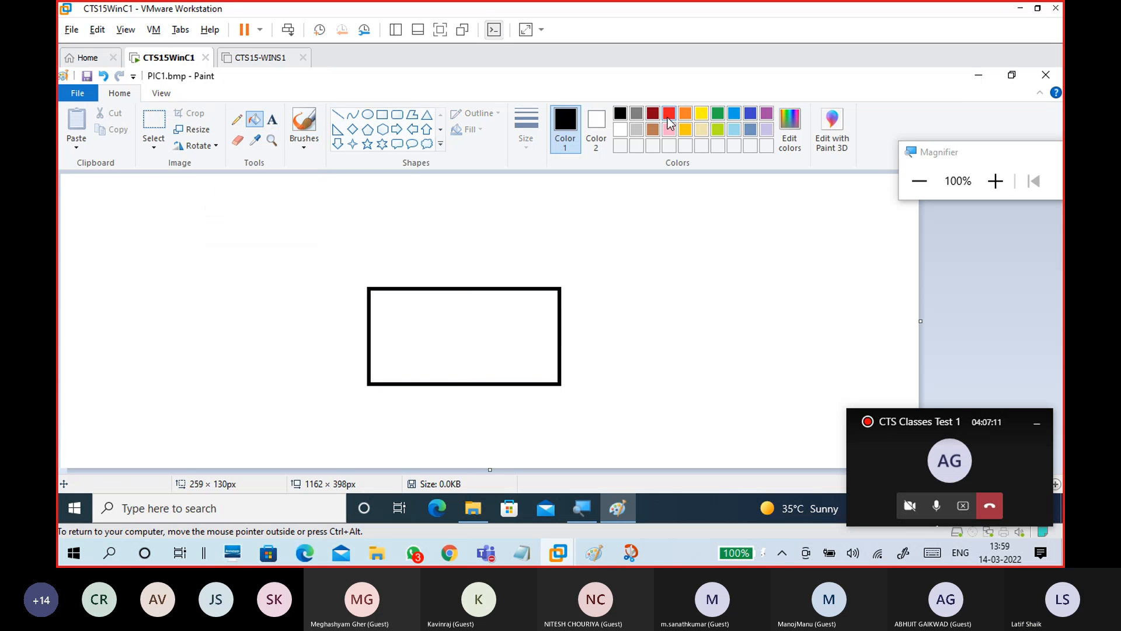
click(653, 129)
click(489, 325)
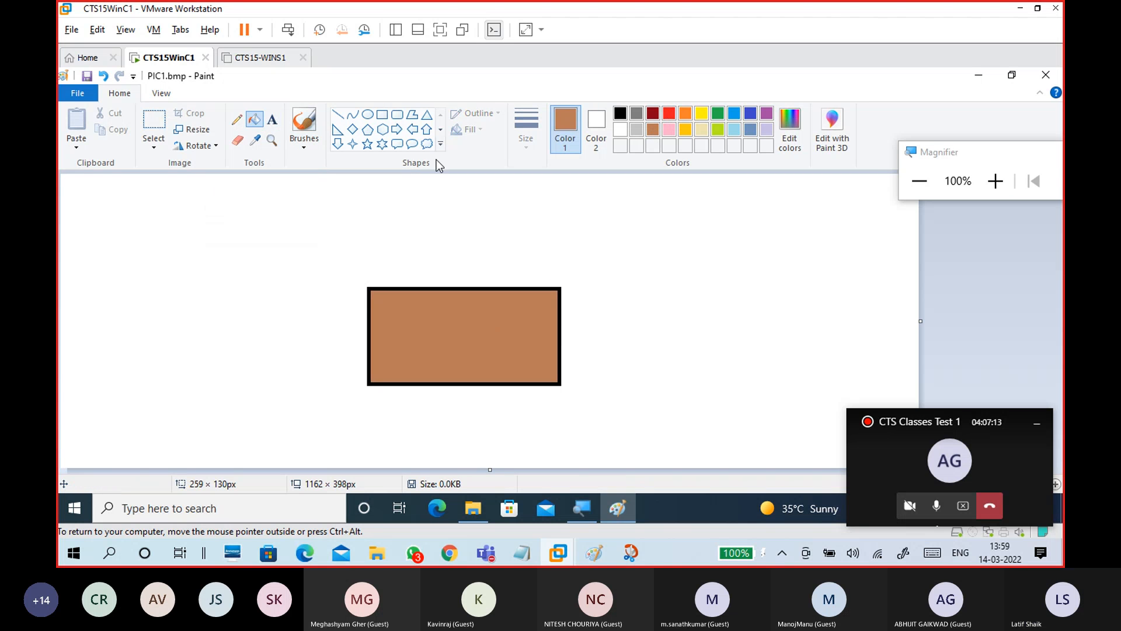
click(427, 115)
drag(314, 193, 621, 287)
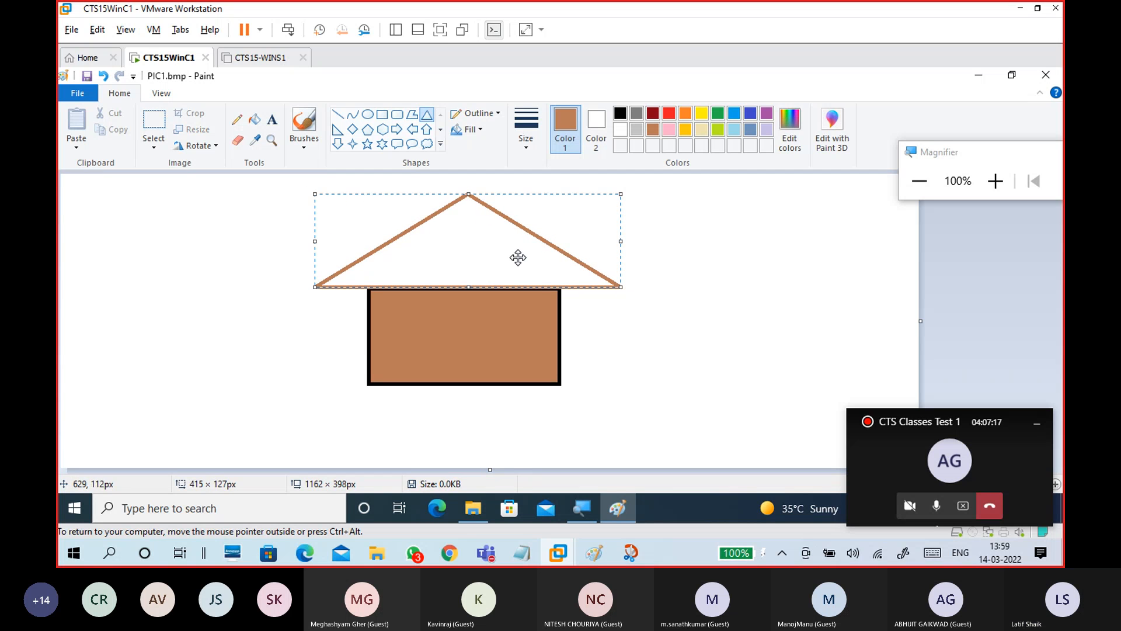
Fill the triangle roof dark red and undo the accidental dark red background fill
click(254, 119)
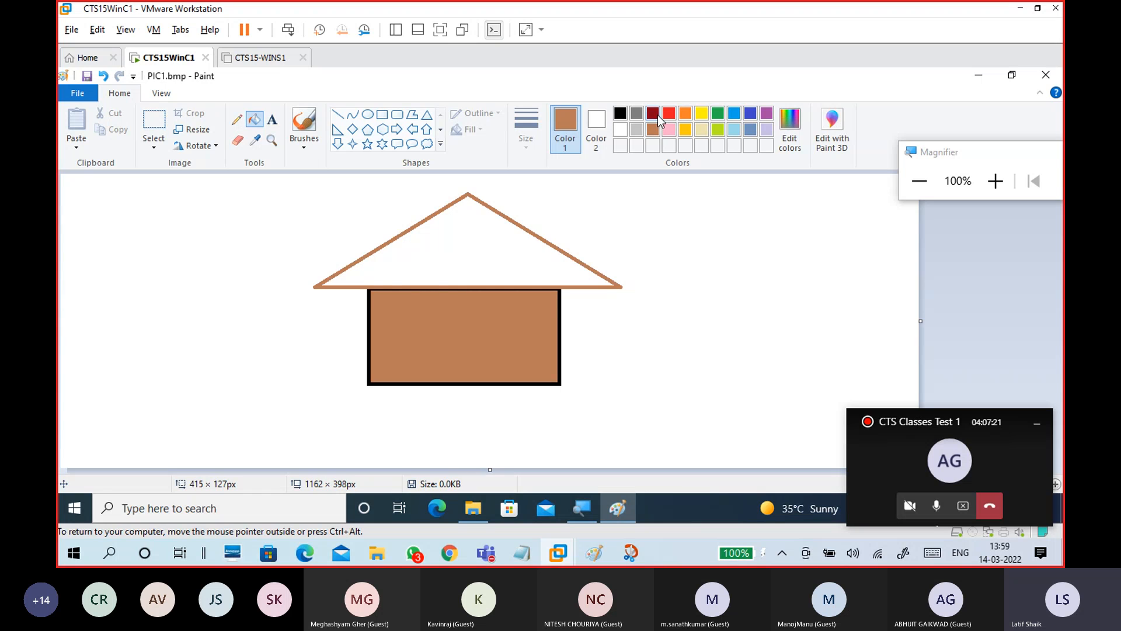
click(658, 115)
click(500, 240)
click(663, 221)
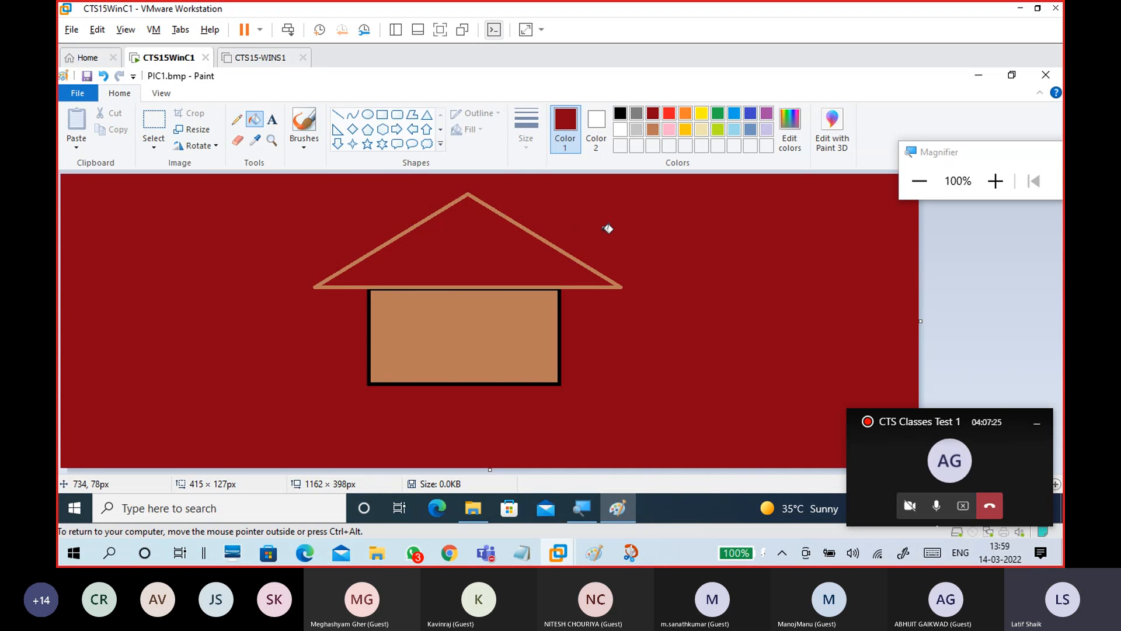
key(ctrl+z)
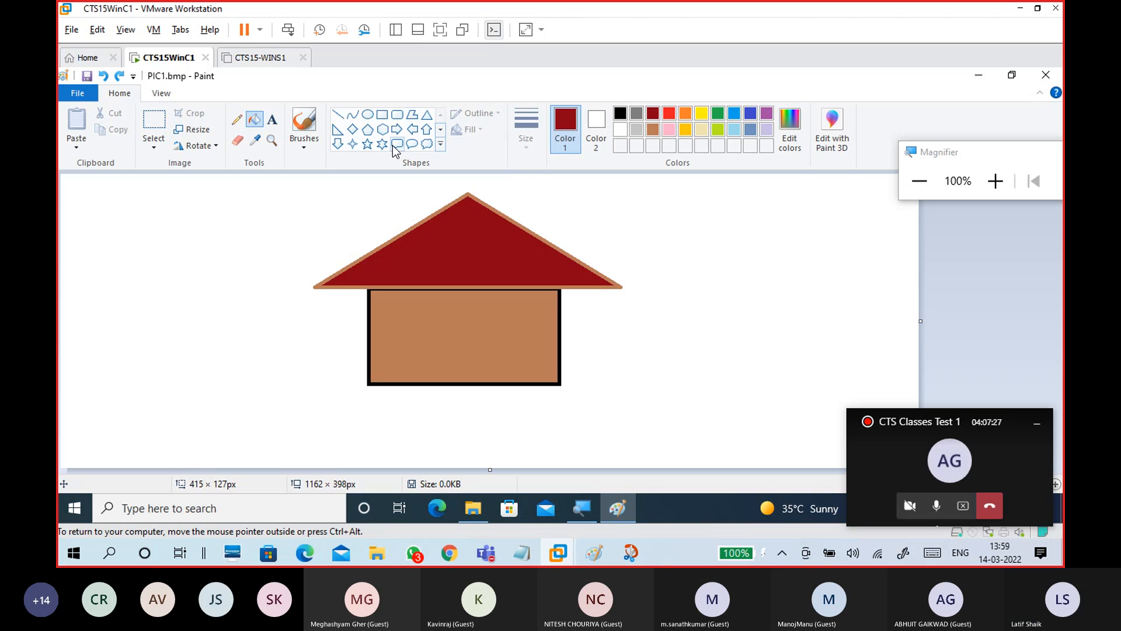
Draw two star shapes on the roof
click(368, 143)
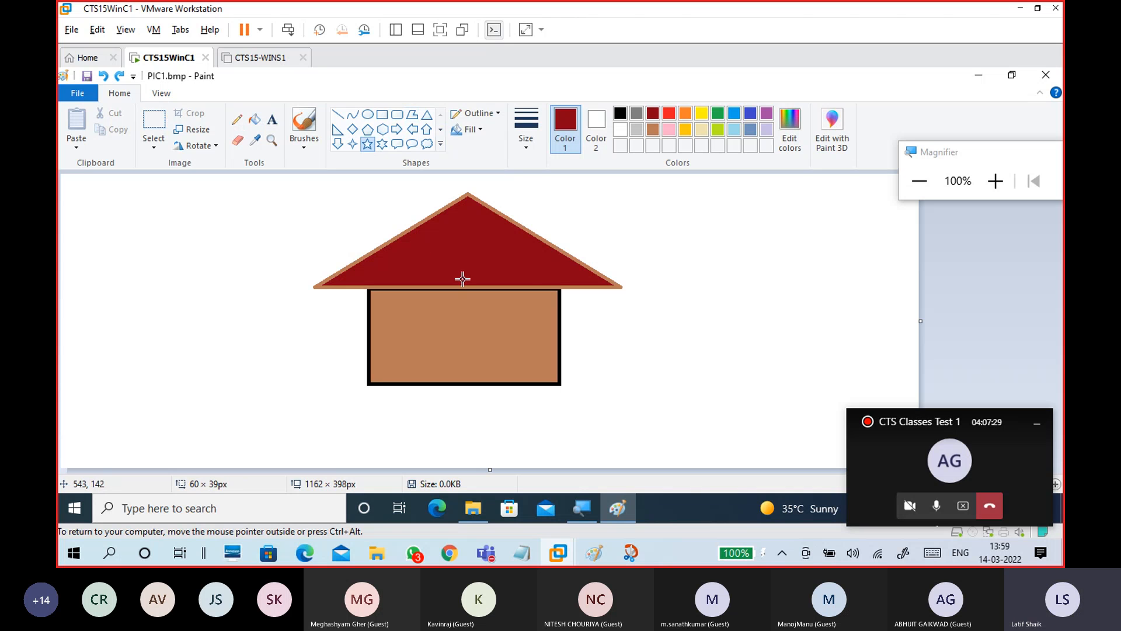
drag(418, 251, 527, 277)
click(634, 253)
drag(448, 232, 502, 275)
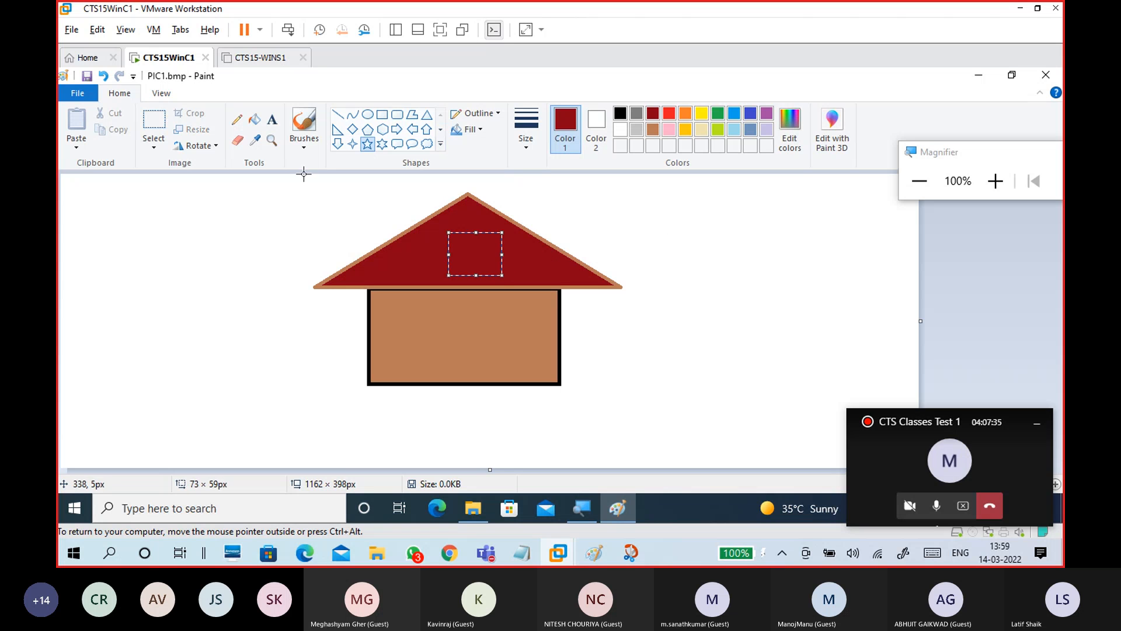
Refill the roof yellow, undo the yellow background fill, and pick black
click(254, 121)
click(702, 115)
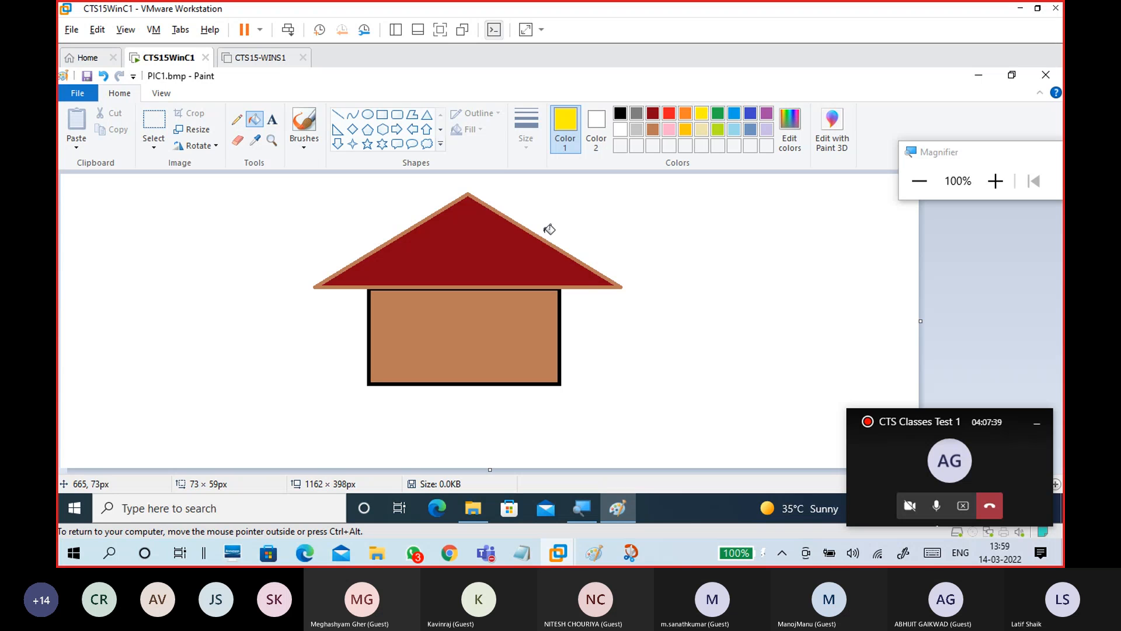
click(460, 256)
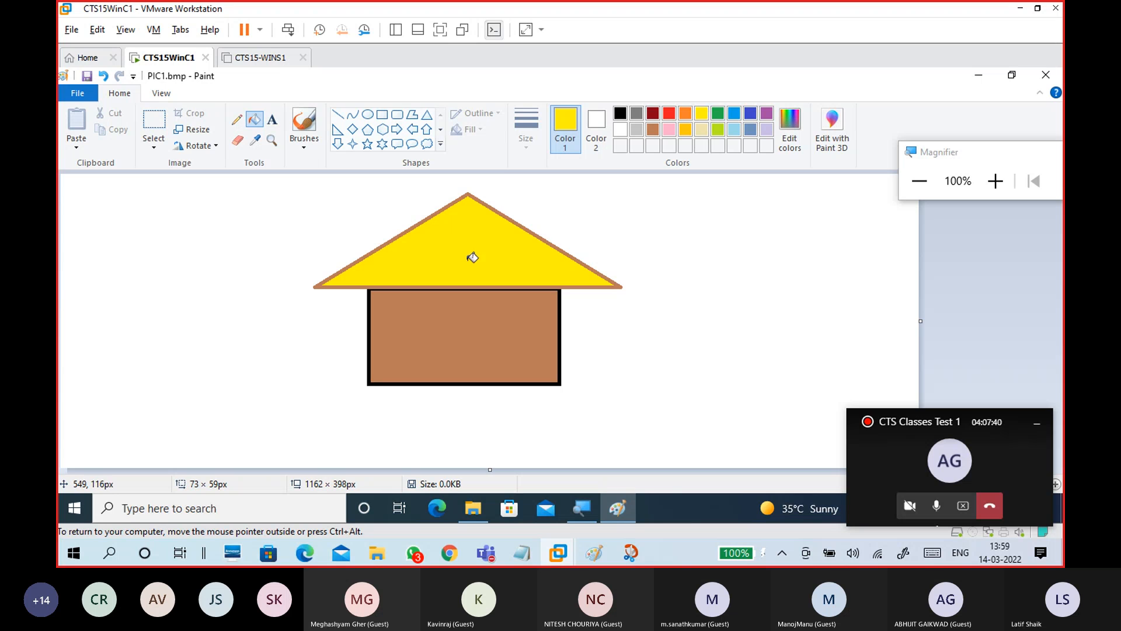
click(550, 206)
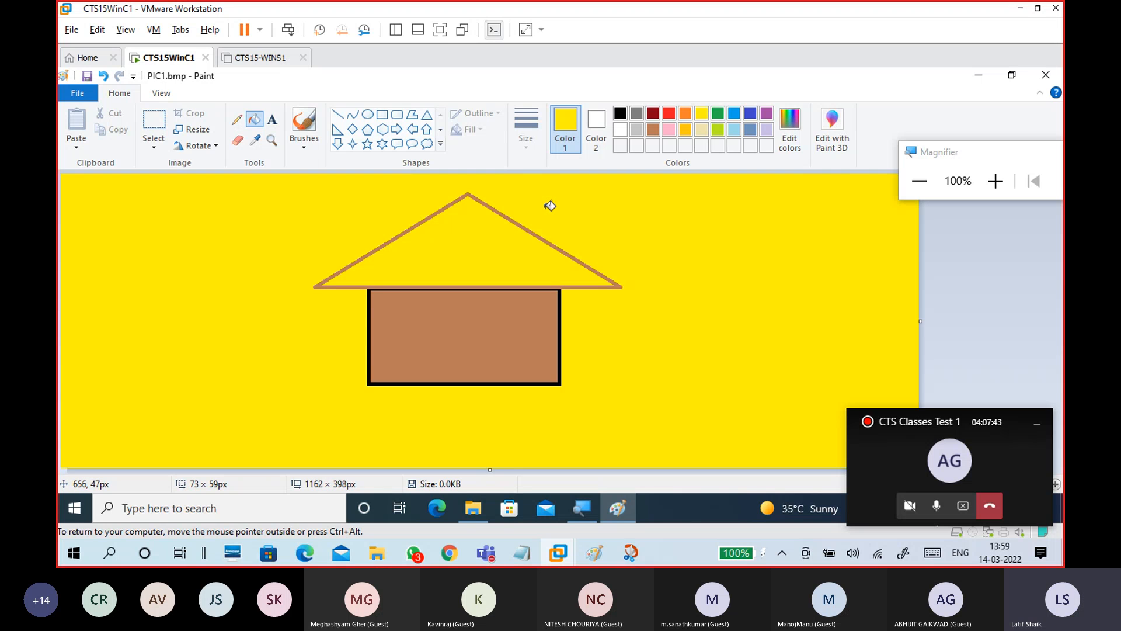
key(ctrl+z)
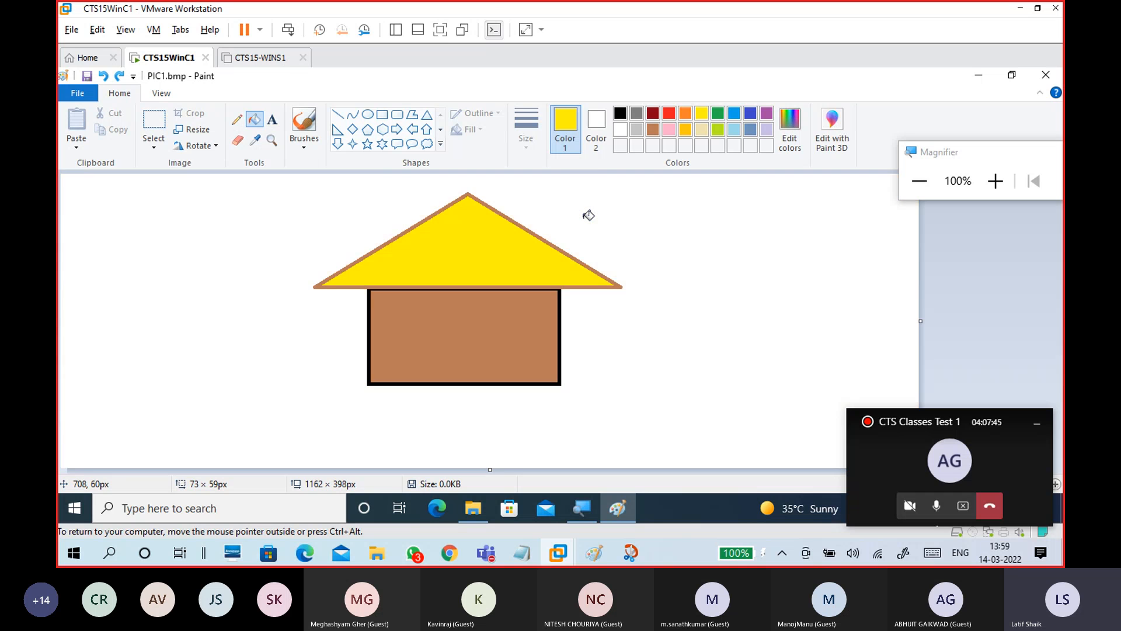
click(623, 112)
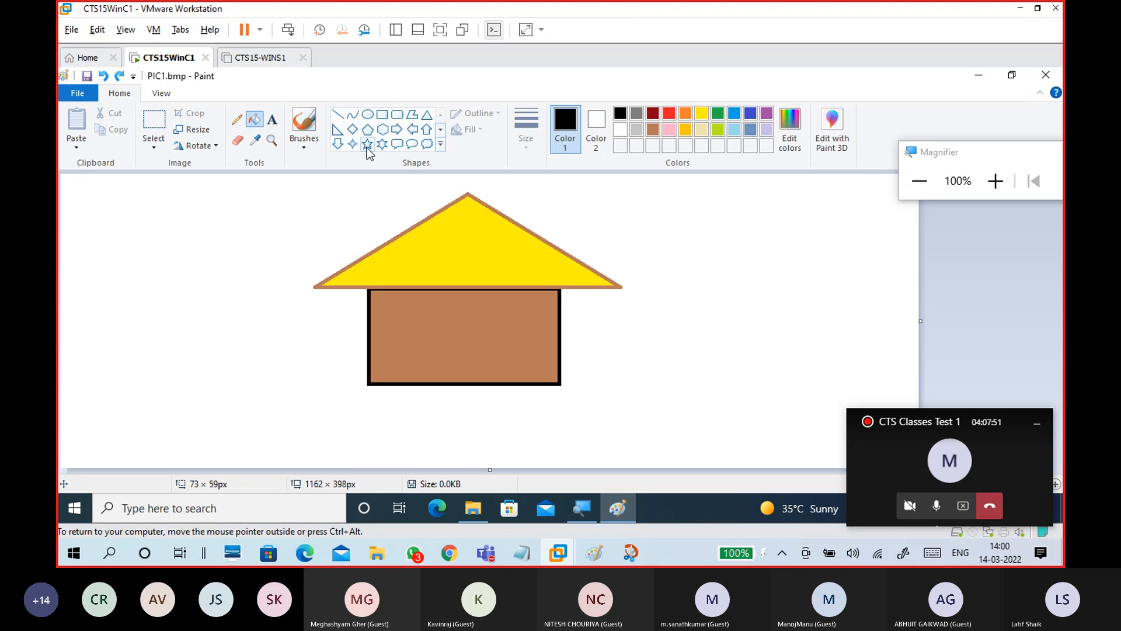
Draw a star on the yellow roof and give it a red outline
click(367, 147)
drag(448, 233, 473, 251)
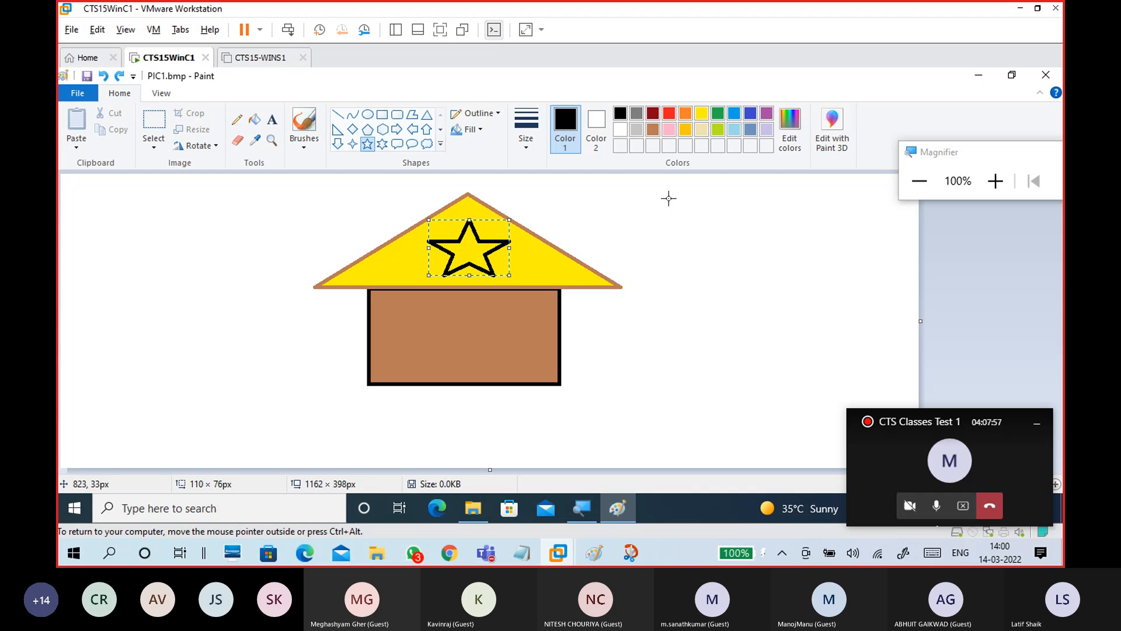
click(670, 114)
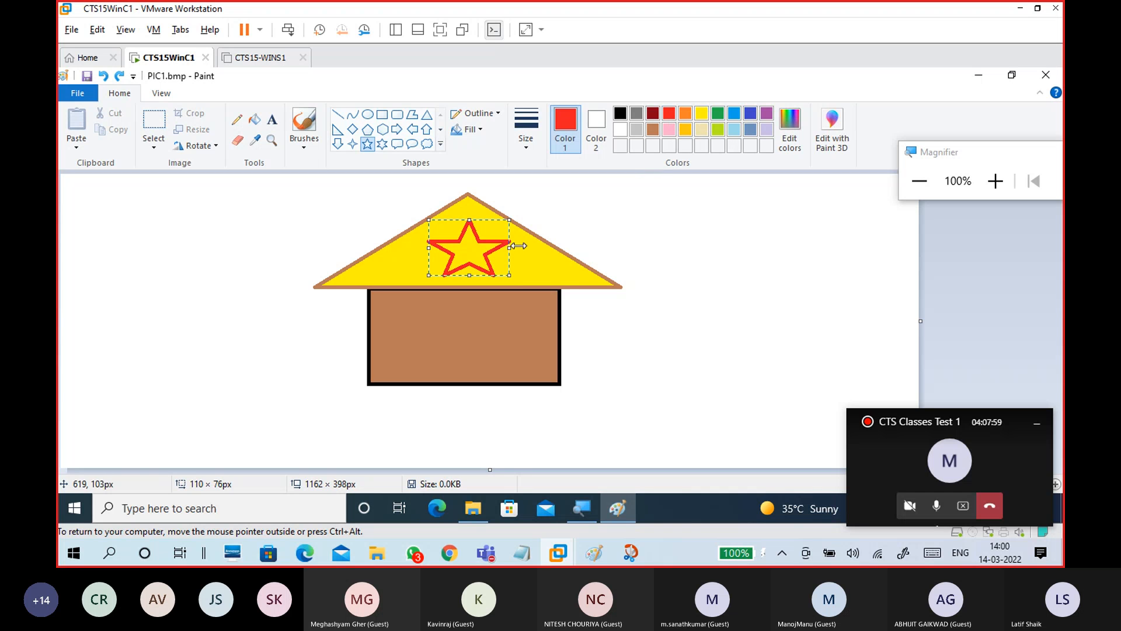
click(340, 216)
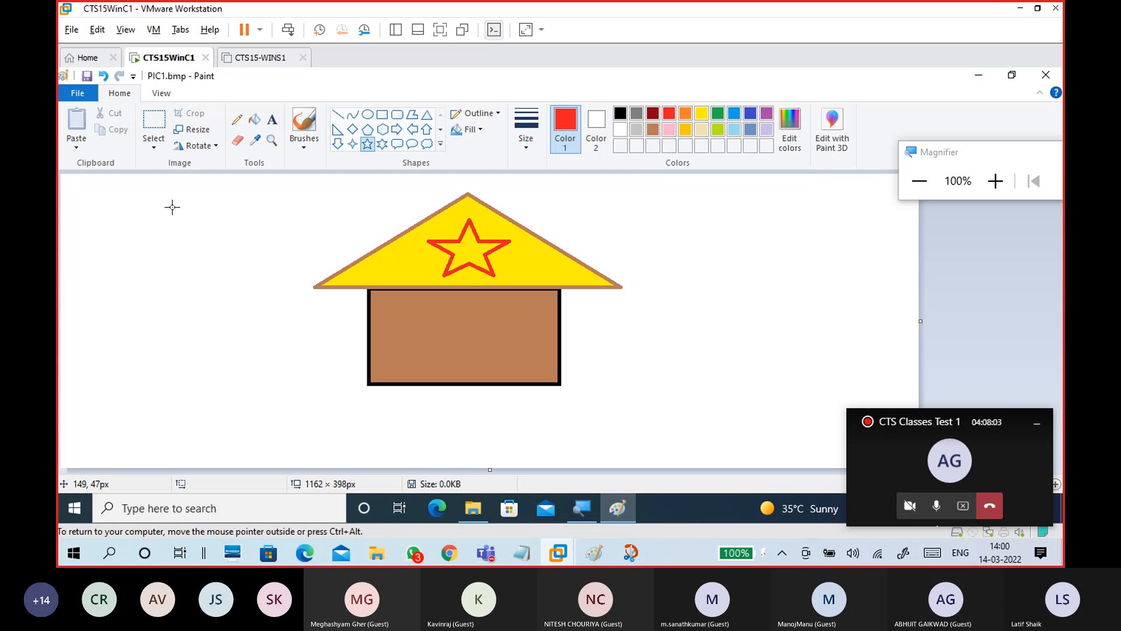
Save PIC1.bmp and close Paint
click(85, 97)
click(87, 76)
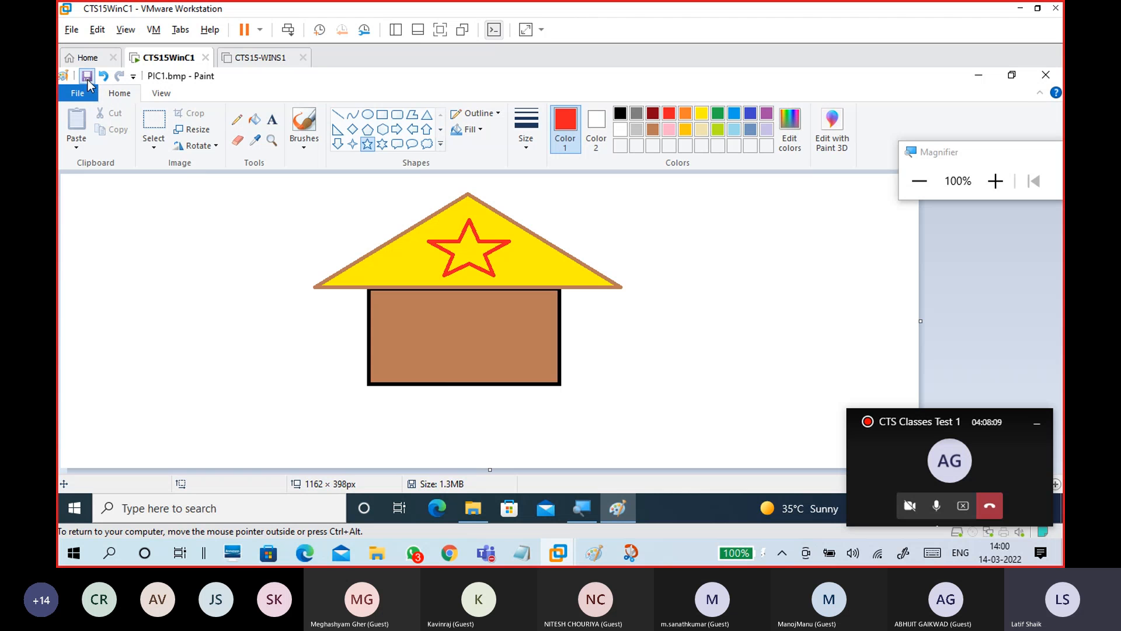
click(1046, 75)
Switch F: to Large icons view and select PIC1.bmp to see its house thumbnail
click(309, 324)
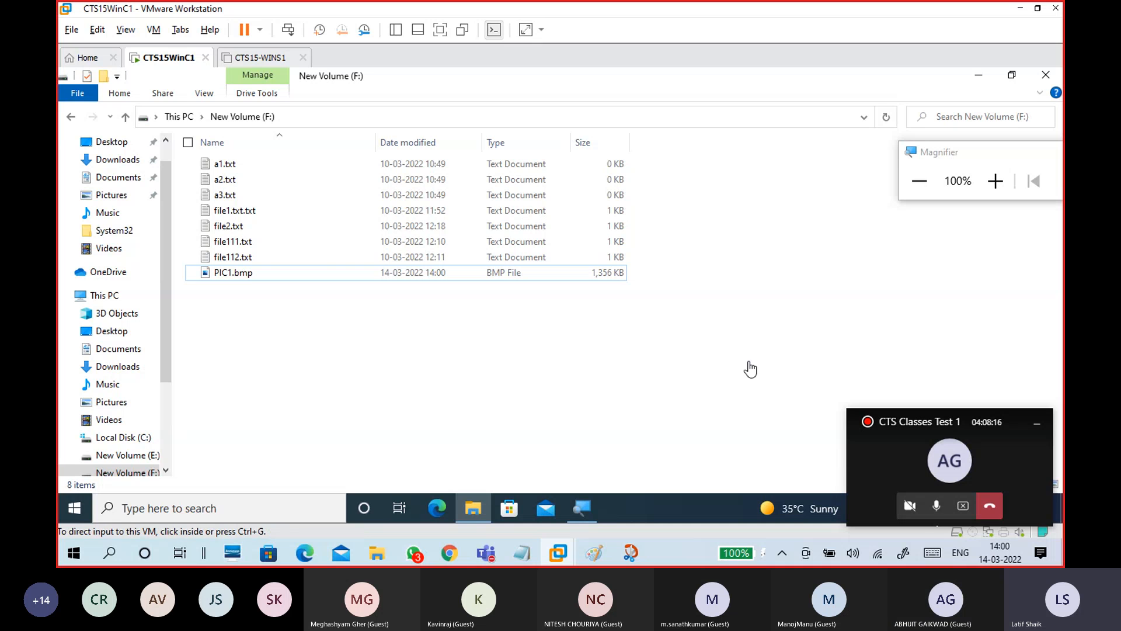
click(1038, 426)
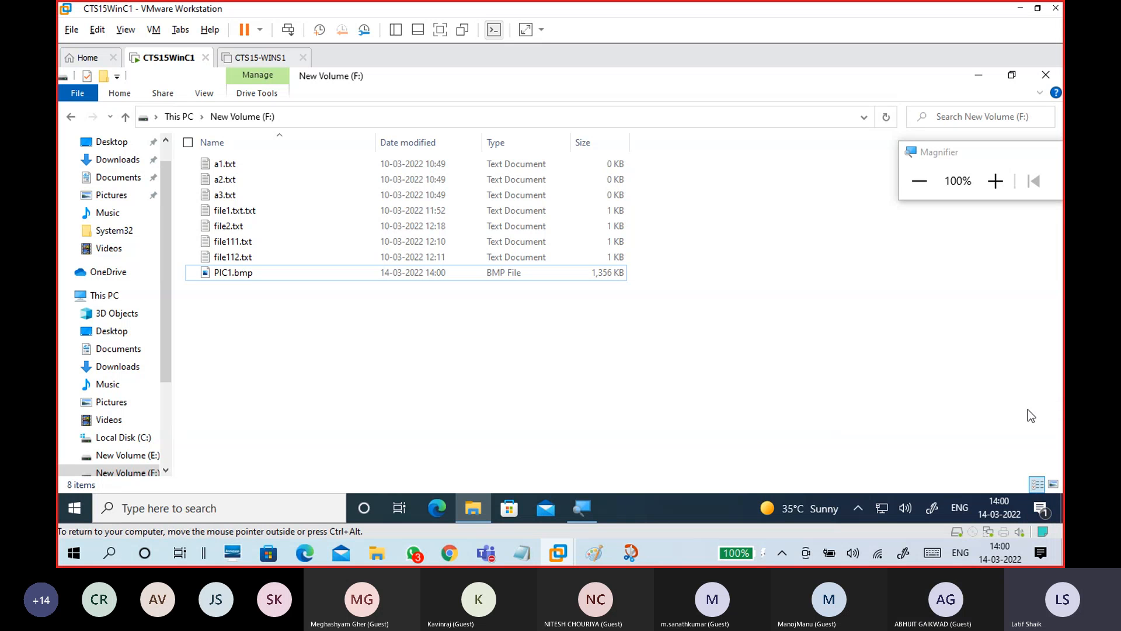
click(1056, 484)
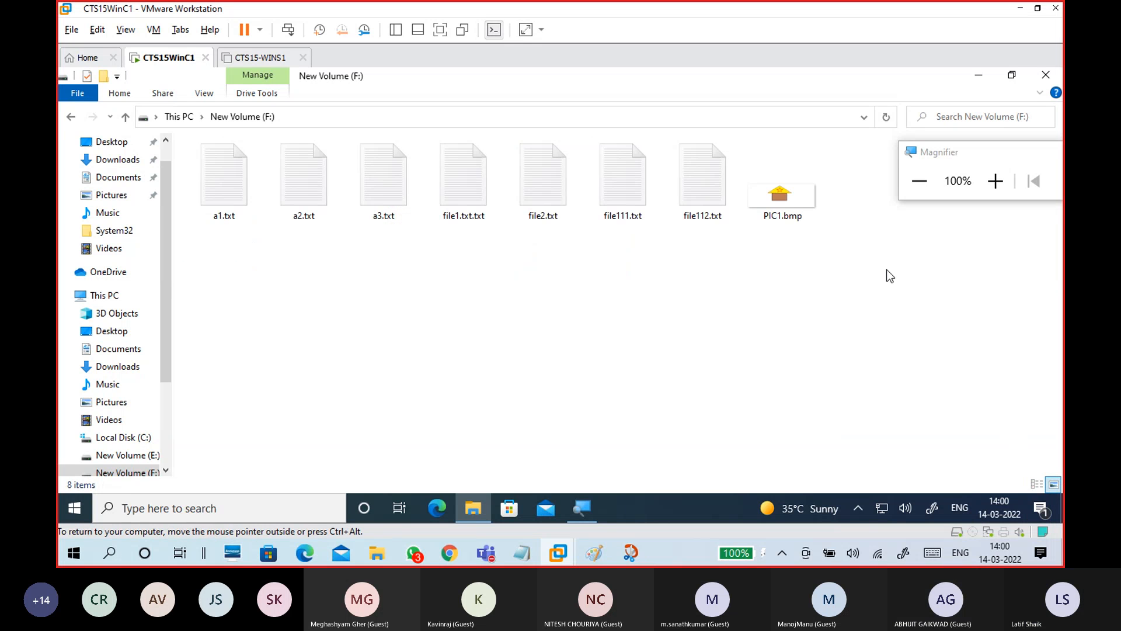
click(809, 210)
click(786, 336)
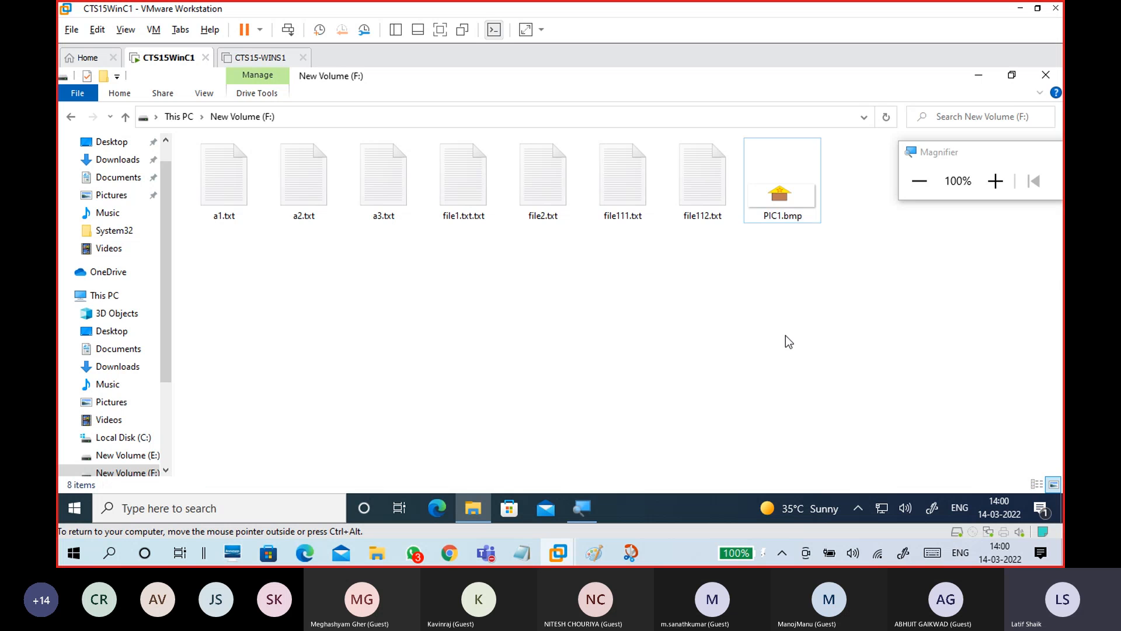
click(786, 200)
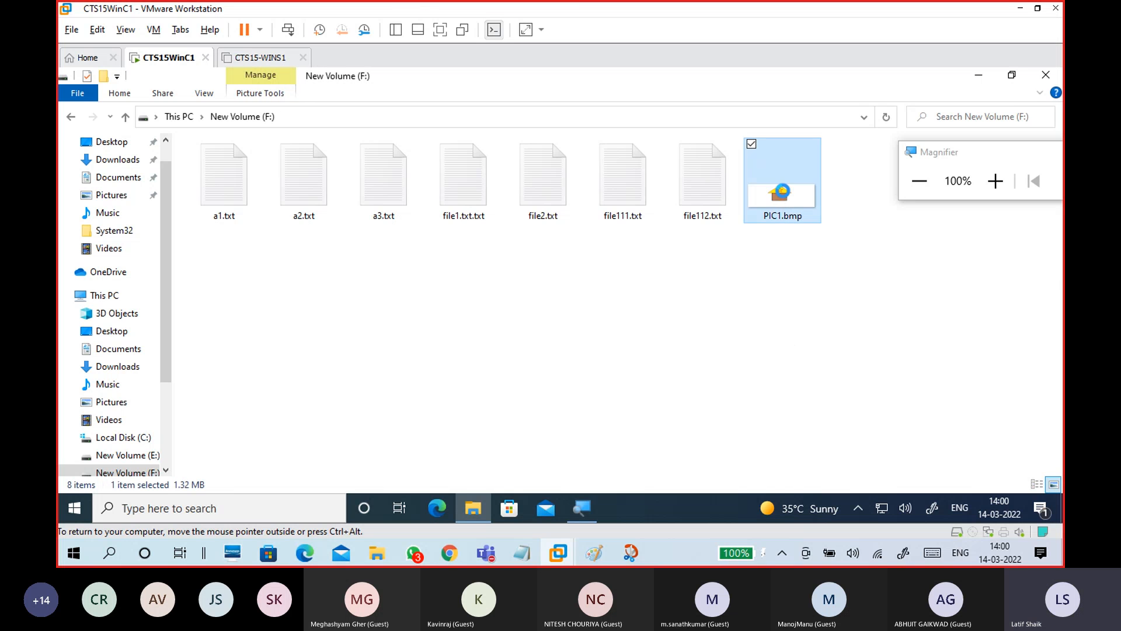
Open PIC1.bmp's Properties and Advanced attributes, tick encryption, then cancel without applying
right_click(782, 192)
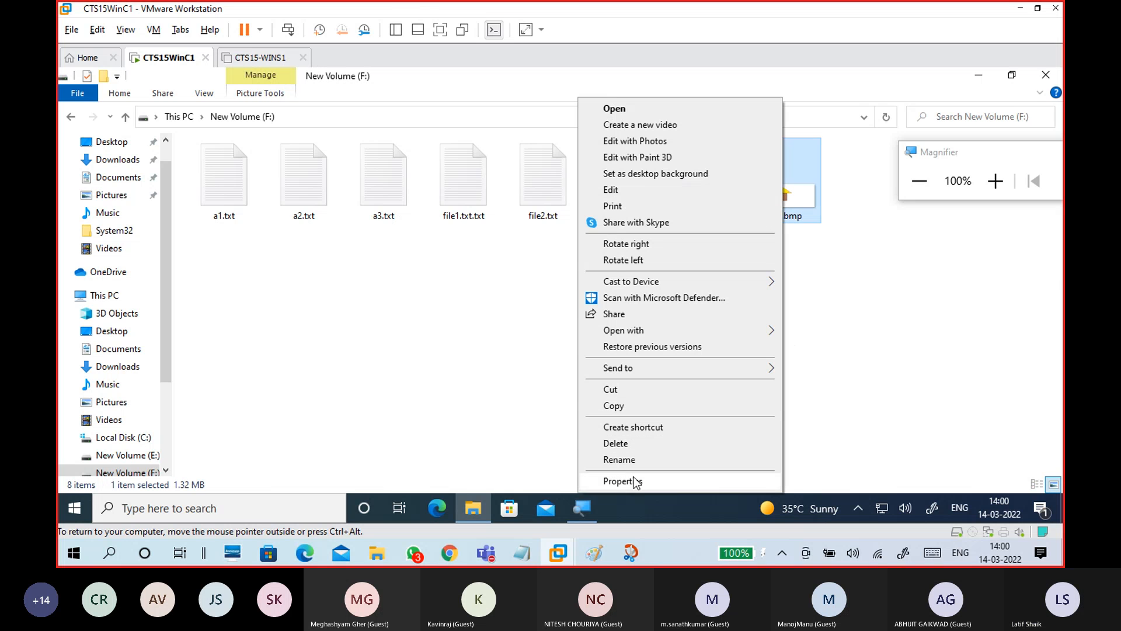
click(634, 483)
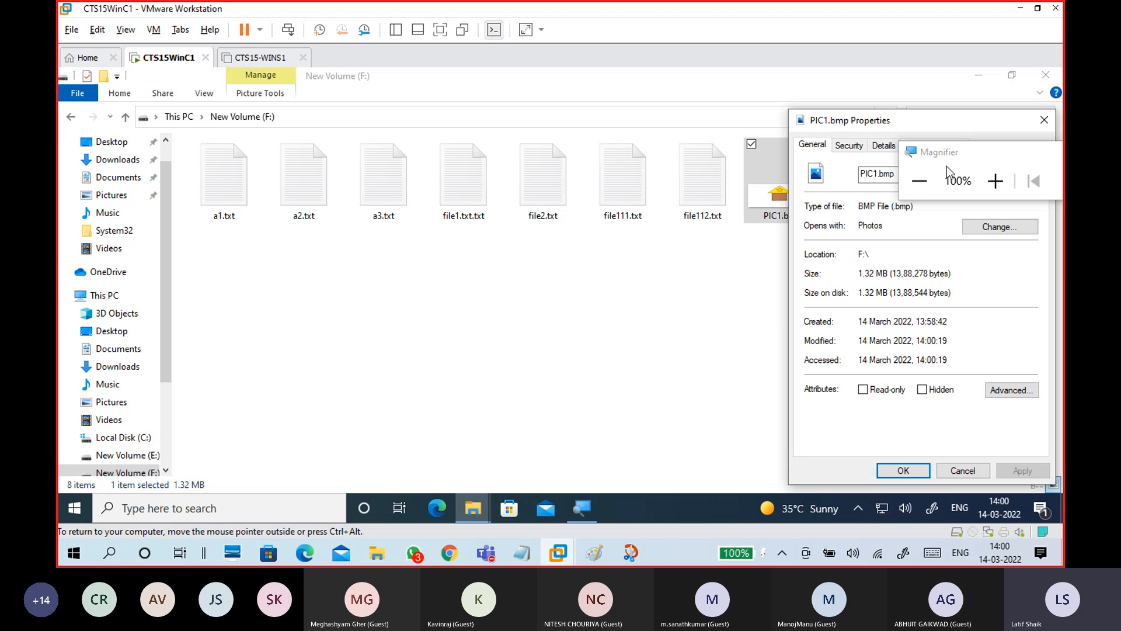
drag(955, 161, 571, 161)
click(613, 179)
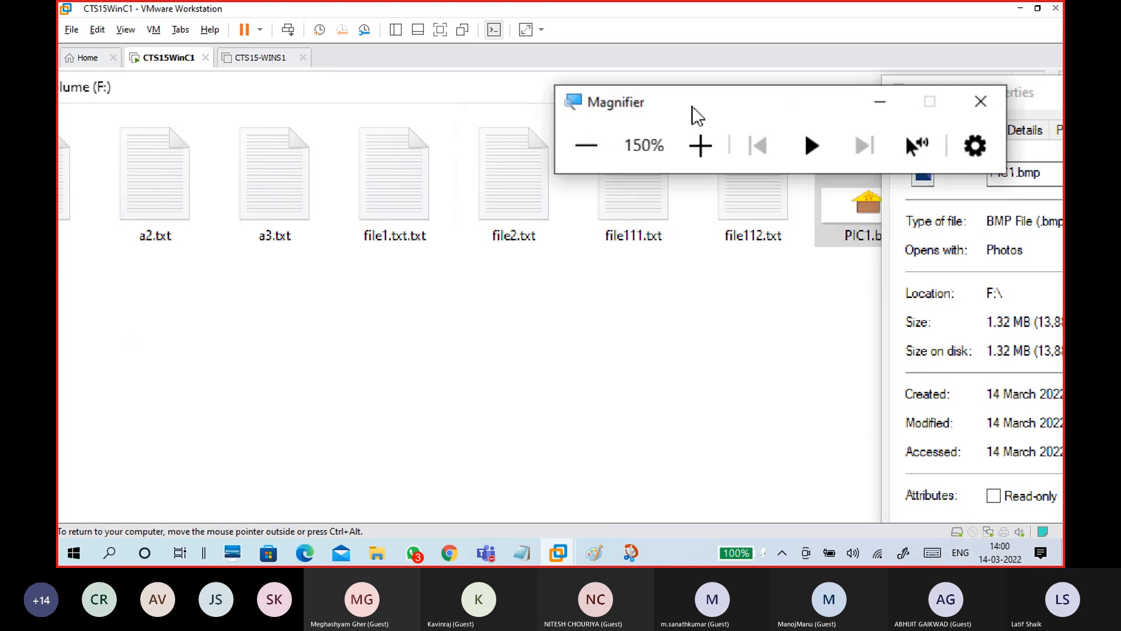
drag(958, 157, 397, 114)
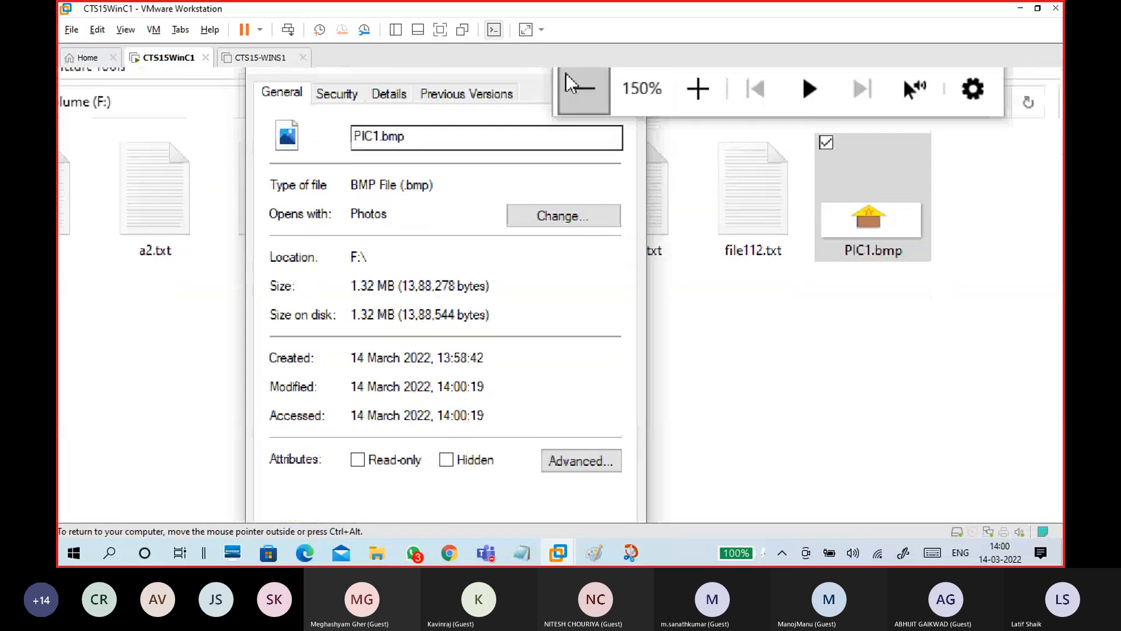
click(584, 115)
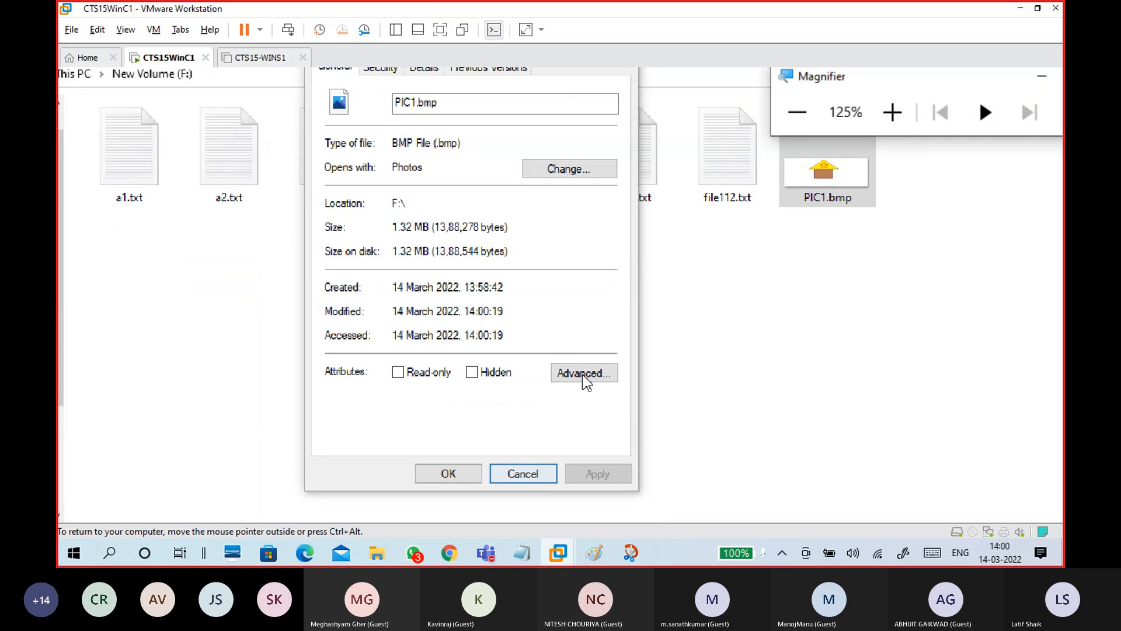
click(585, 374)
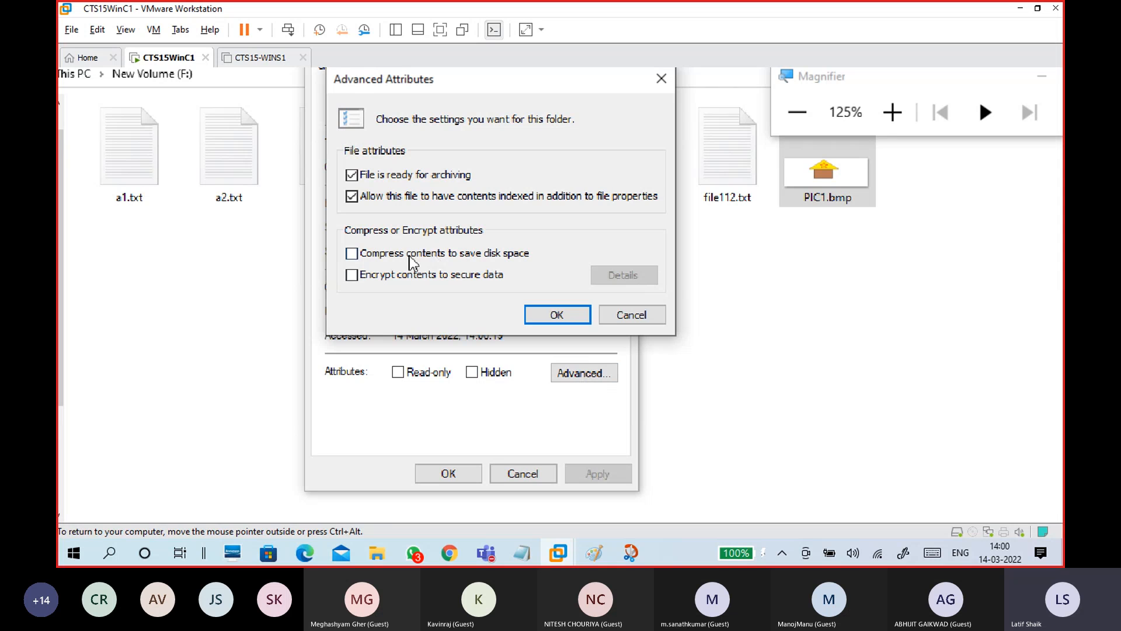
click(403, 277)
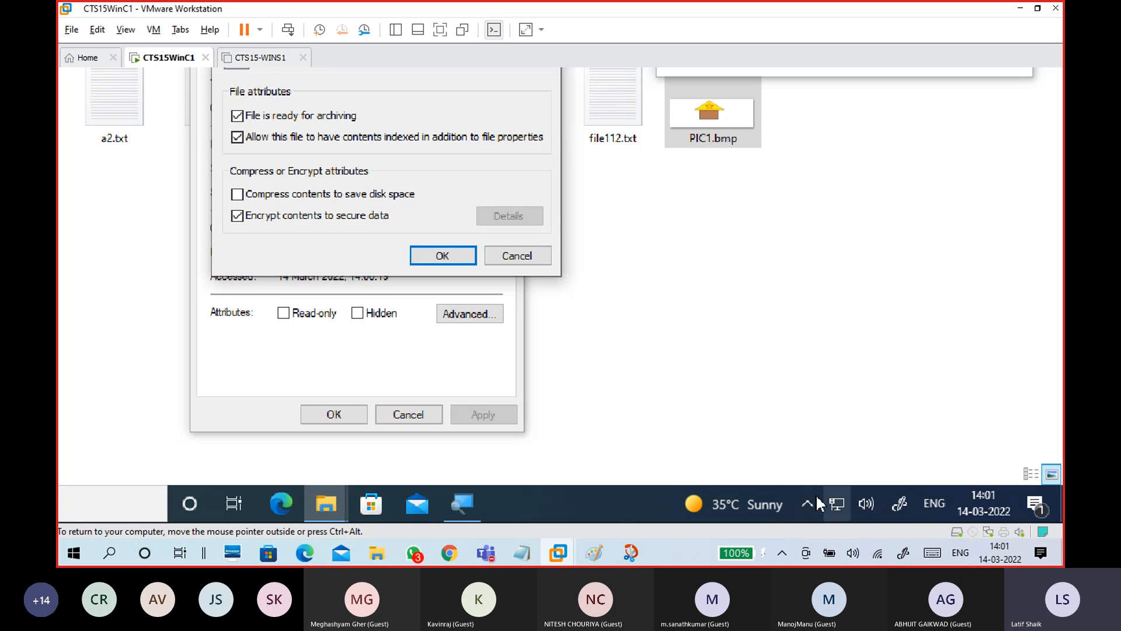
click(500, 255)
click(409, 413)
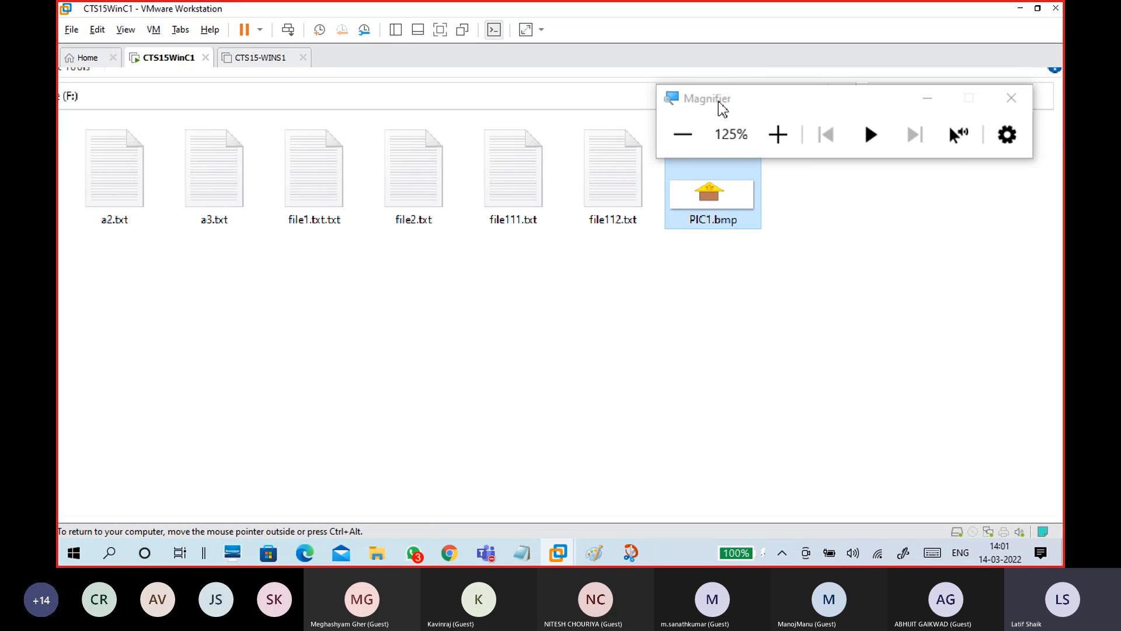
Reopen Properties, enable 'Encrypt contents to secure data' for PIC1.bmp, and apply it
right_click(710, 225)
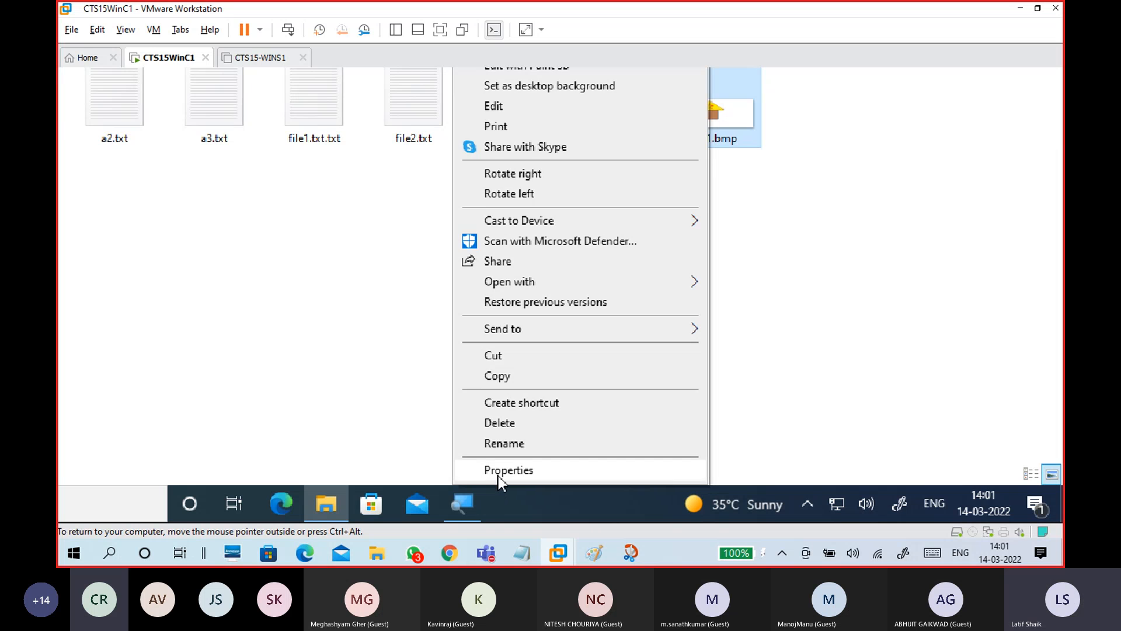
click(499, 475)
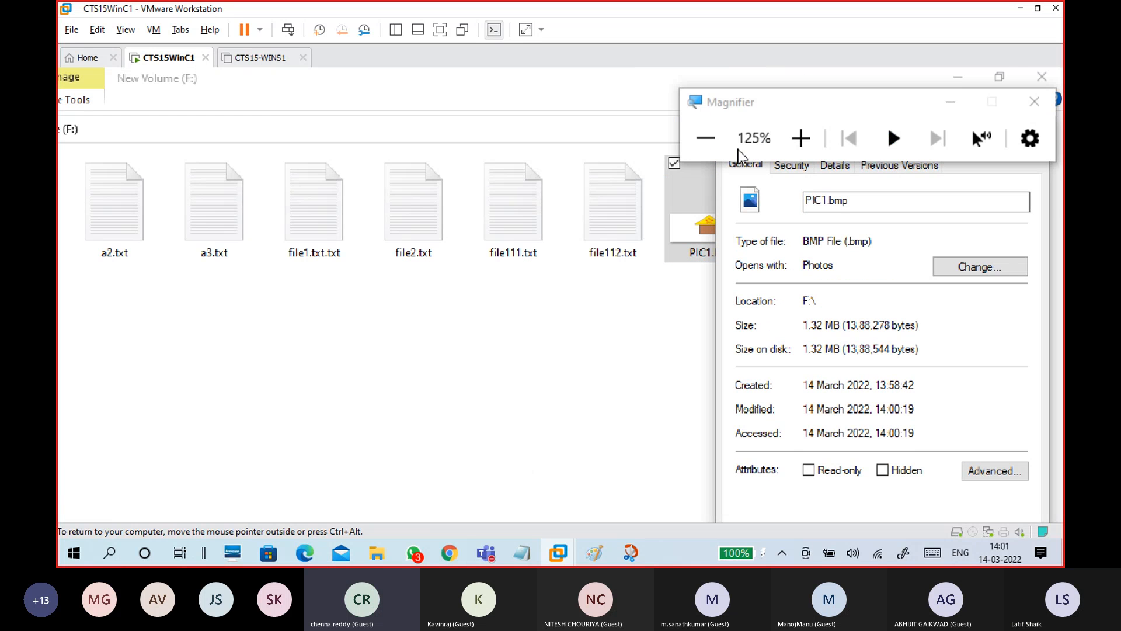
drag(753, 112, 260, 103)
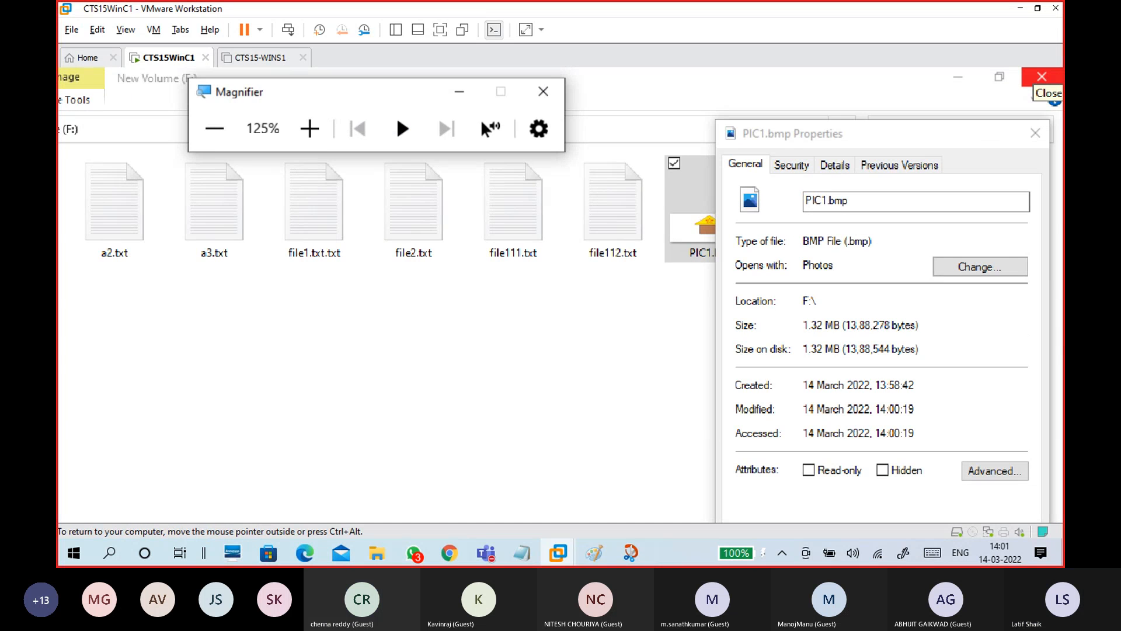
drag(841, 136, 636, 93)
click(792, 418)
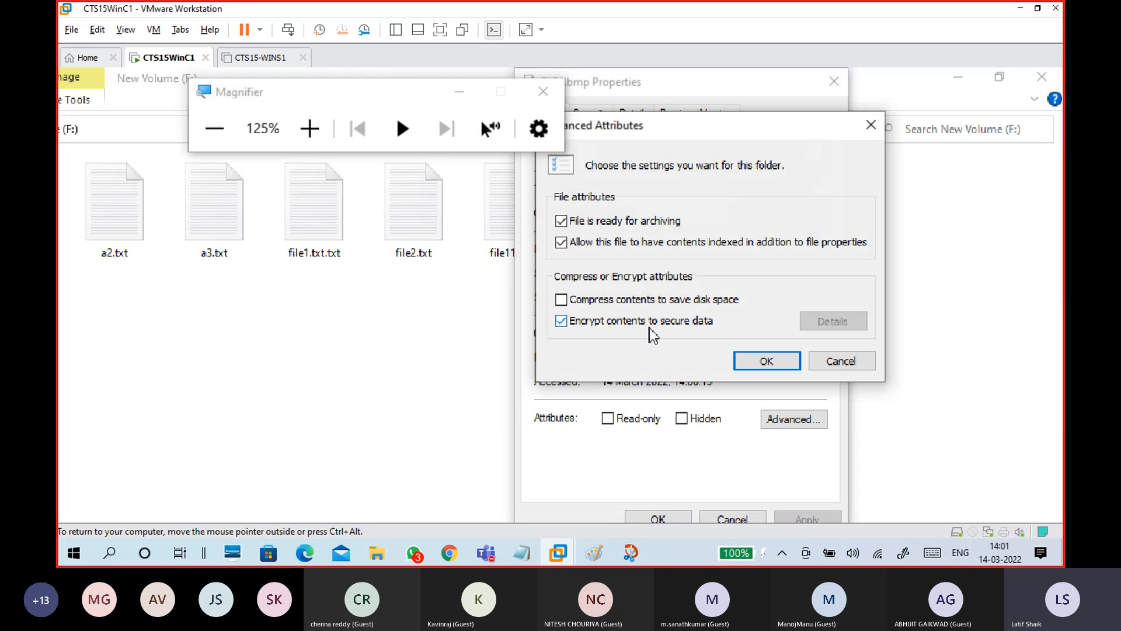
click(757, 362)
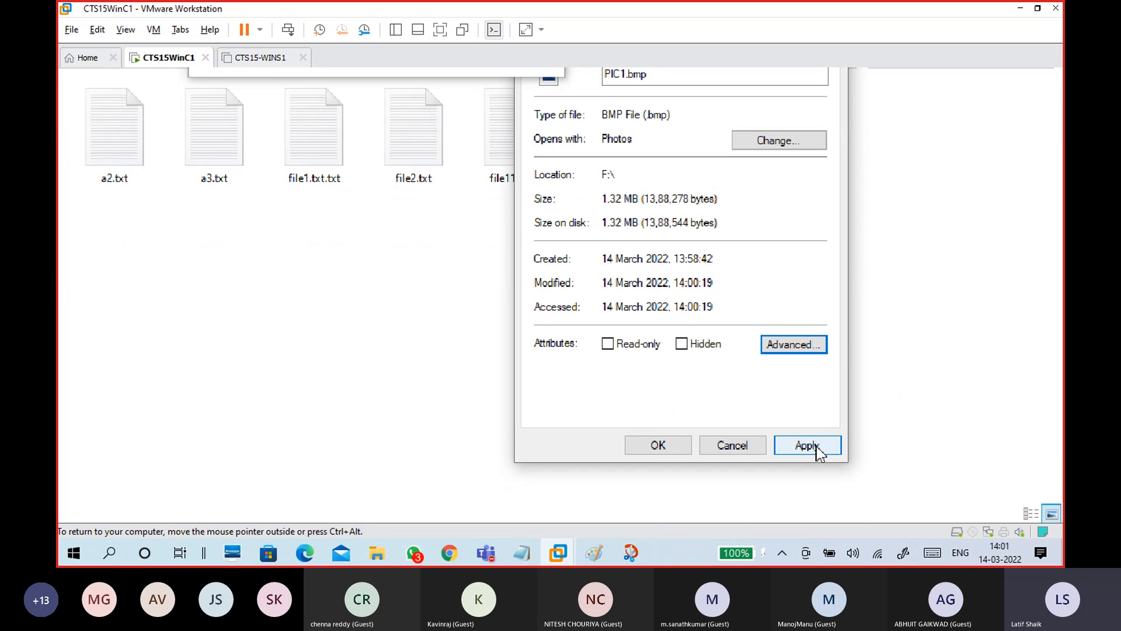
click(818, 450)
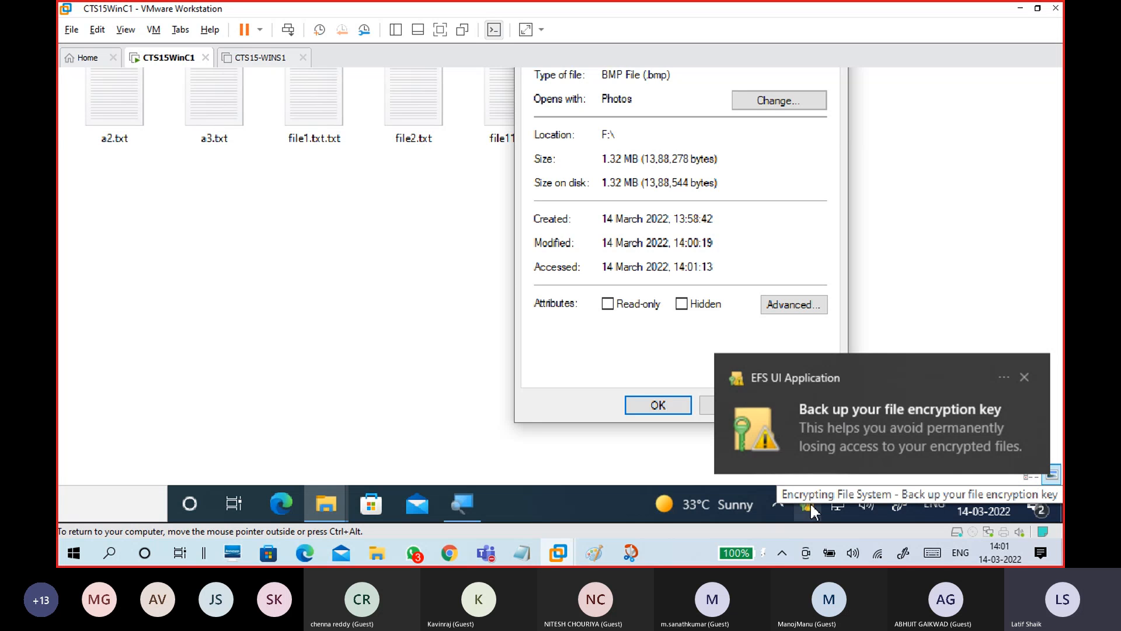
Choose 'Back up now' from the EFS encryption key backup prompt
click(875, 430)
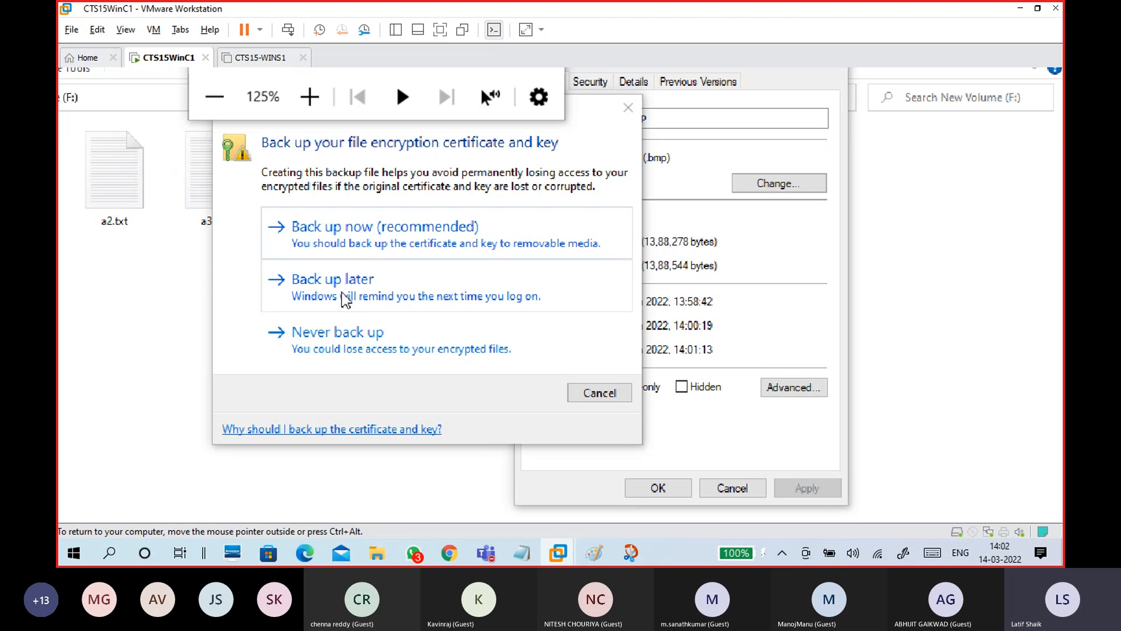
click(335, 231)
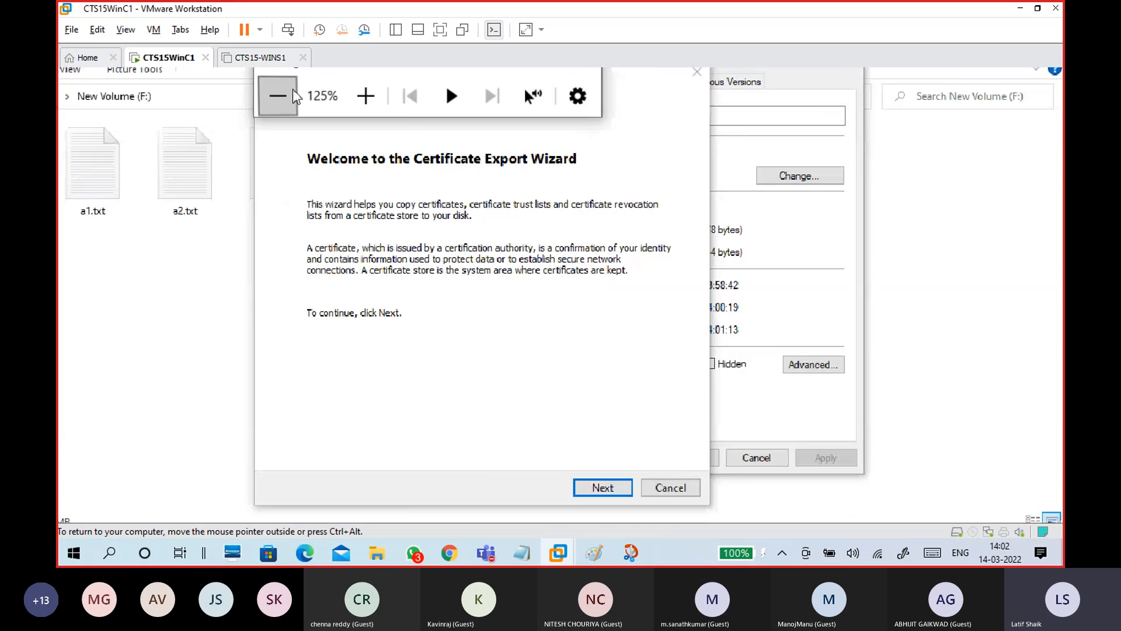
click(276, 95)
drag(600, 87, 903, 122)
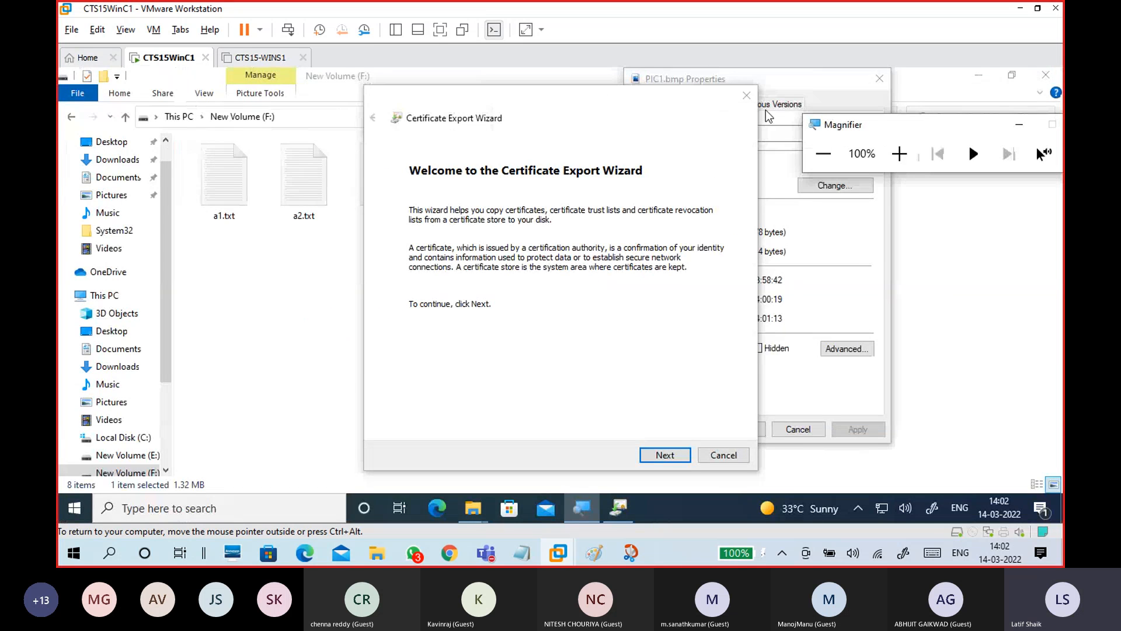
click(910, 155)
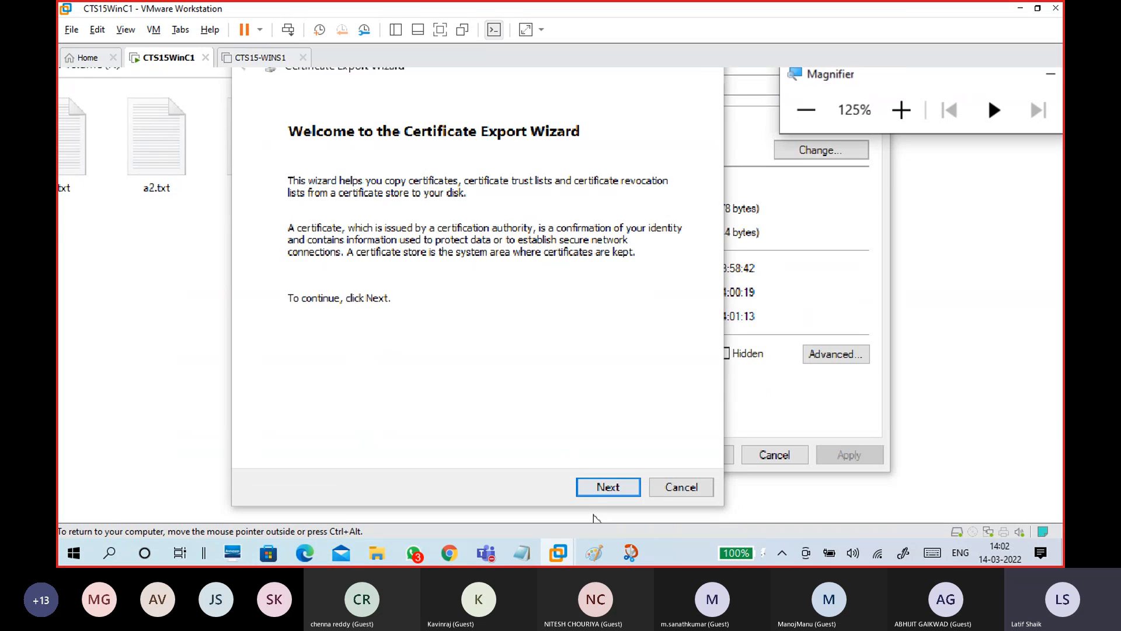
Keep the PKCS #12 (.PFX) export format and tick the Password option
click(608, 486)
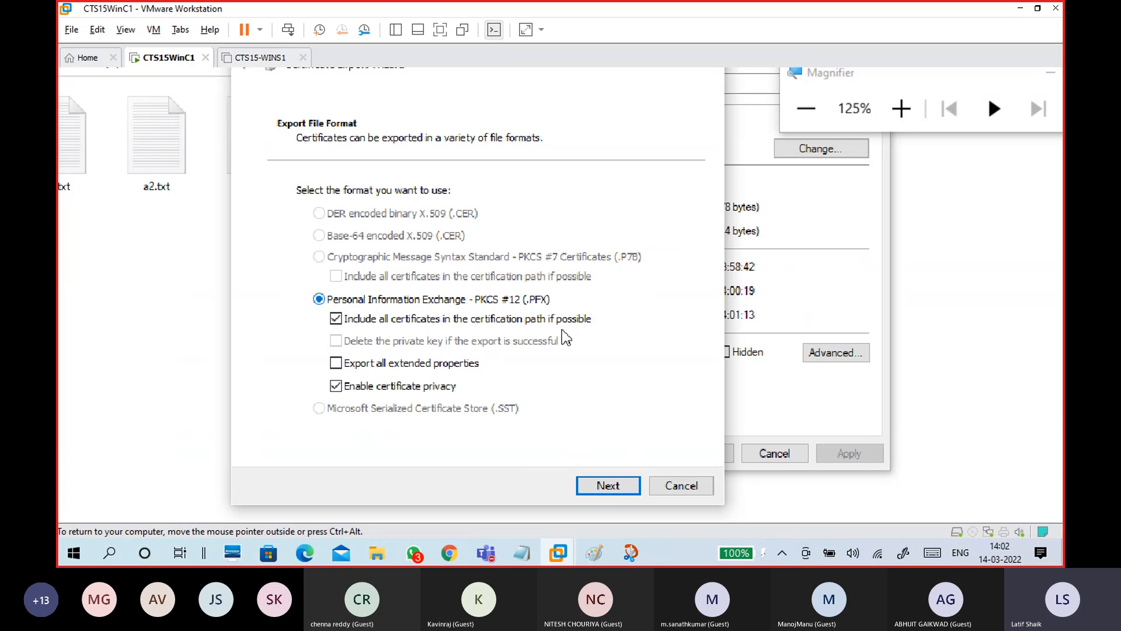
click(607, 486)
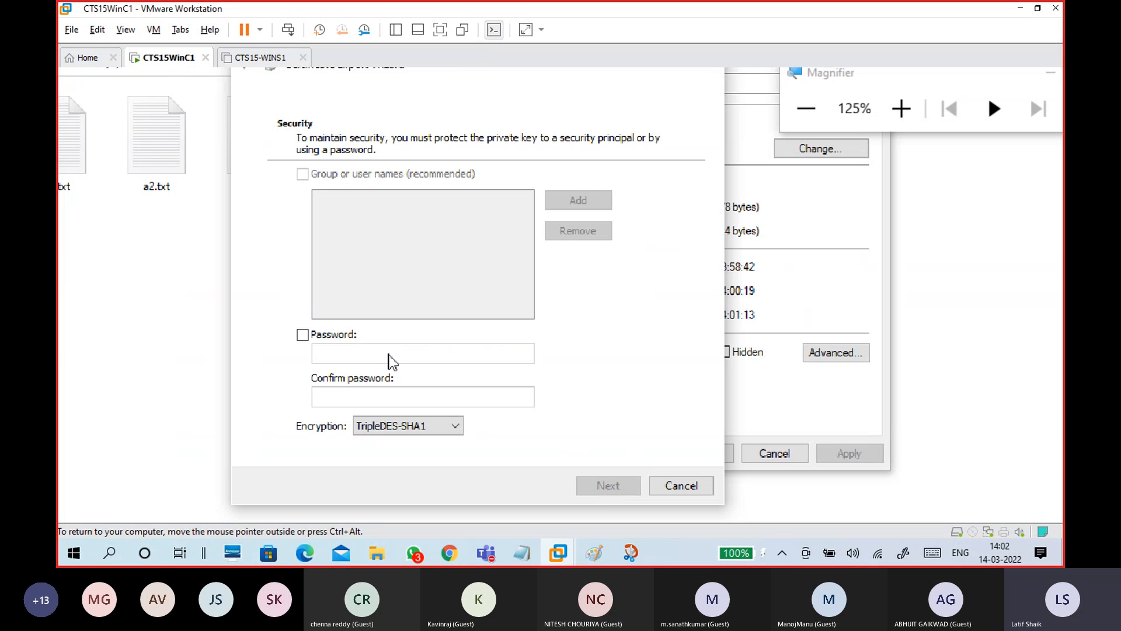
click(348, 336)
Enter the private-key password and confirm it
click(355, 350)
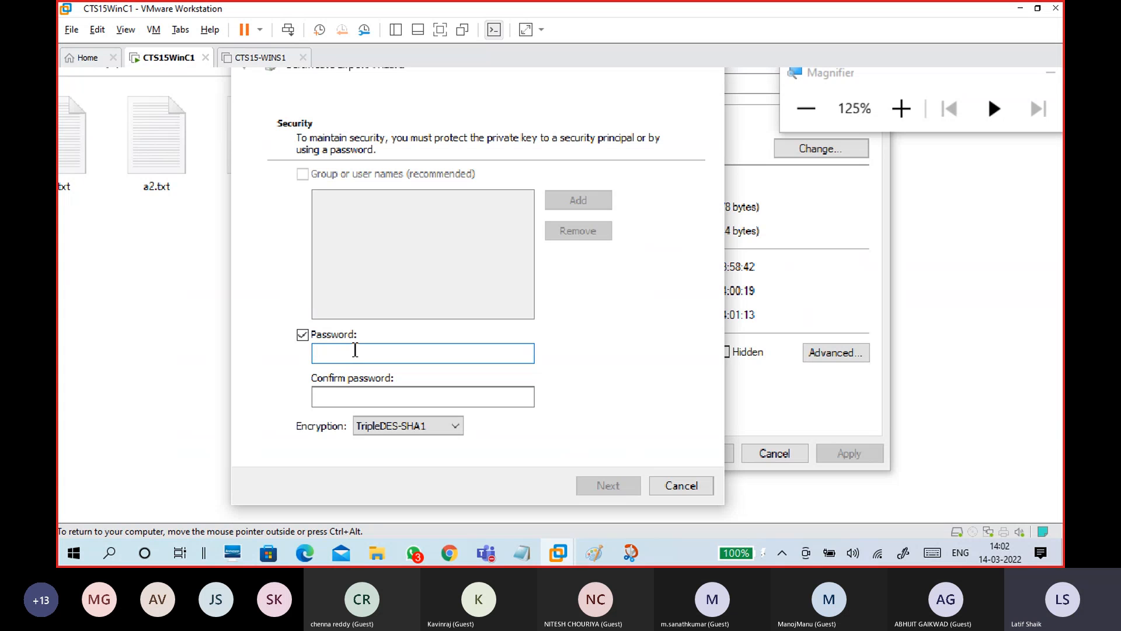
text(12)
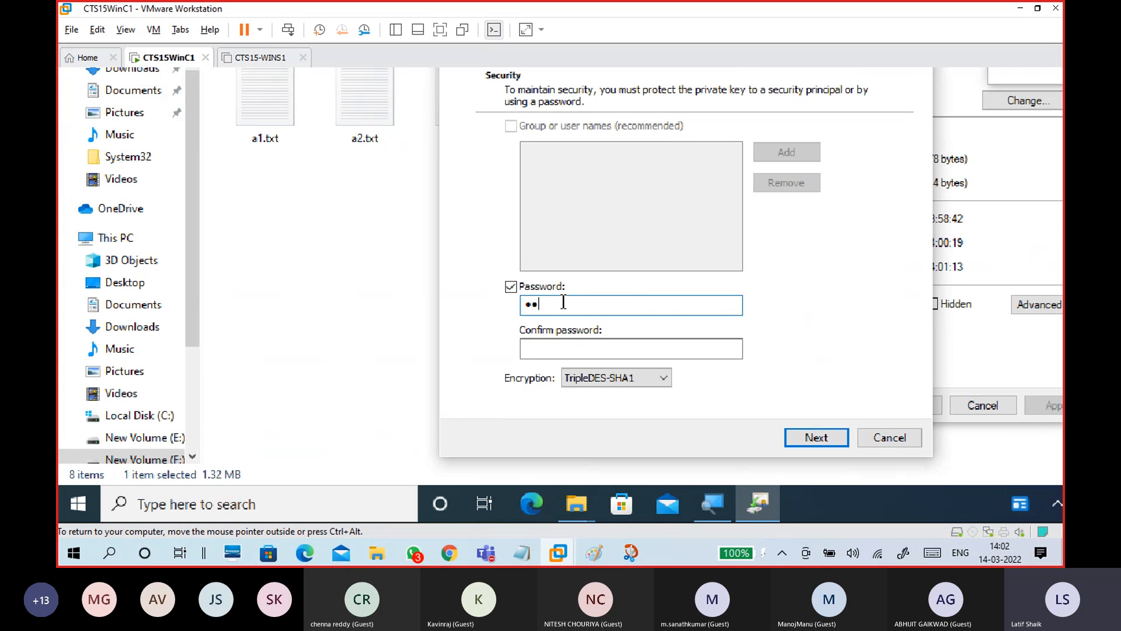
key(BackSpace)
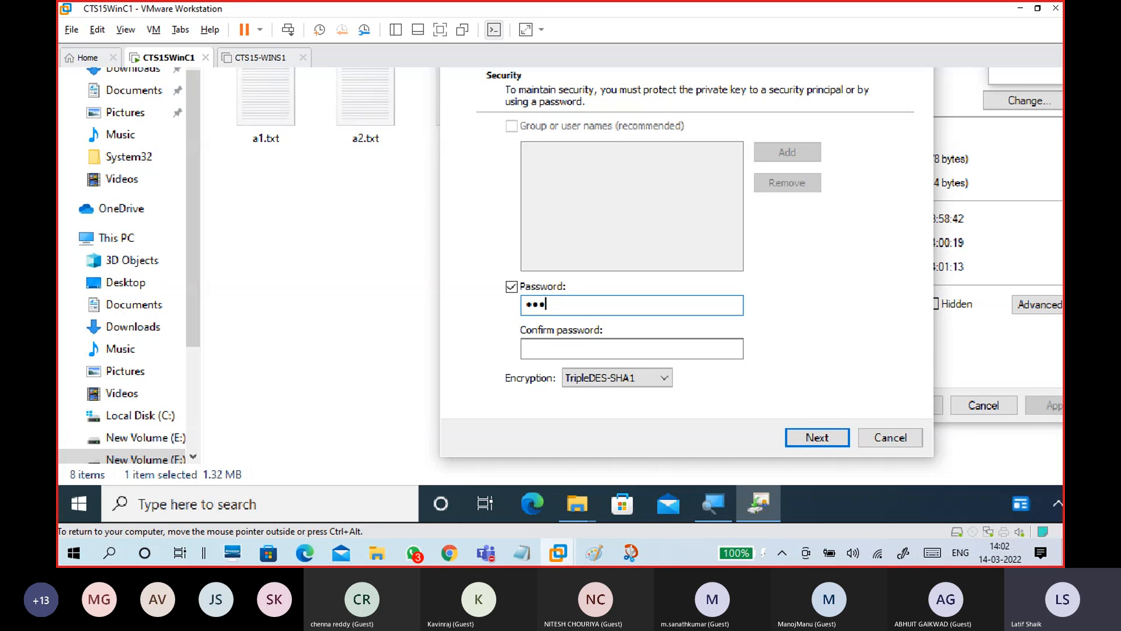
text(67)
key(Tab)
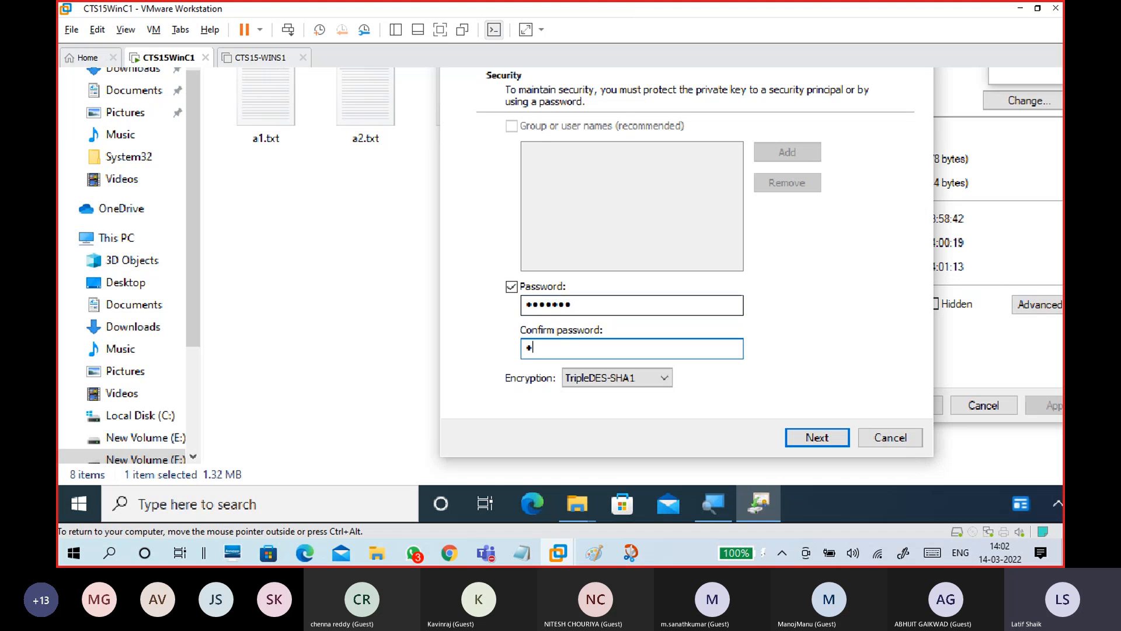
text(1234567)
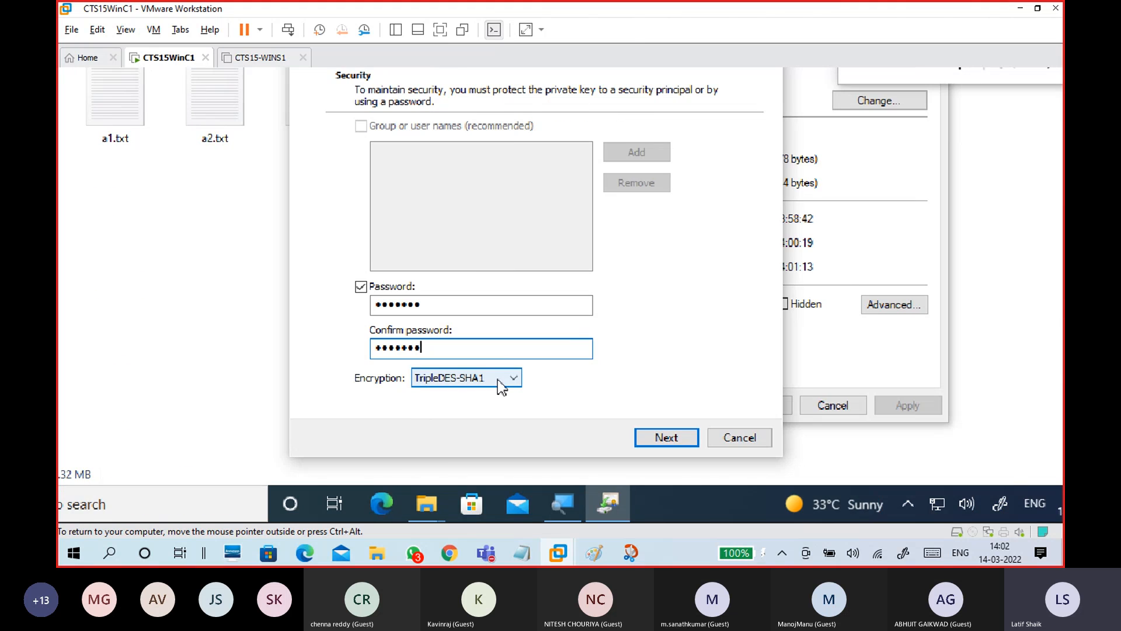
Leave the export encryption set to TripleDES-SHA1
click(501, 384)
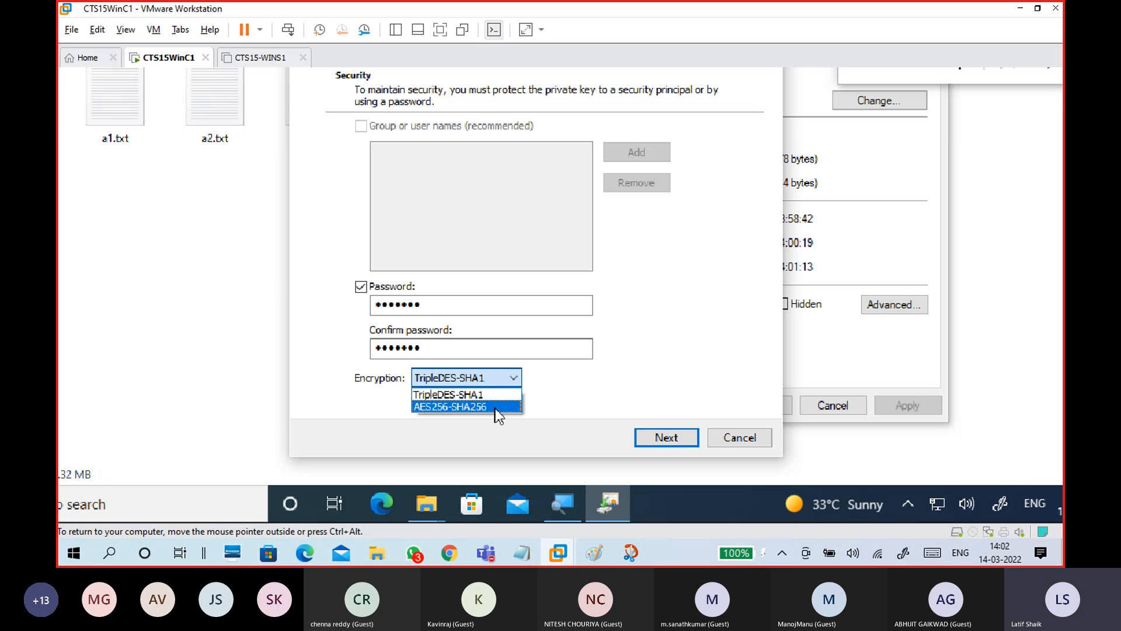
click(495, 397)
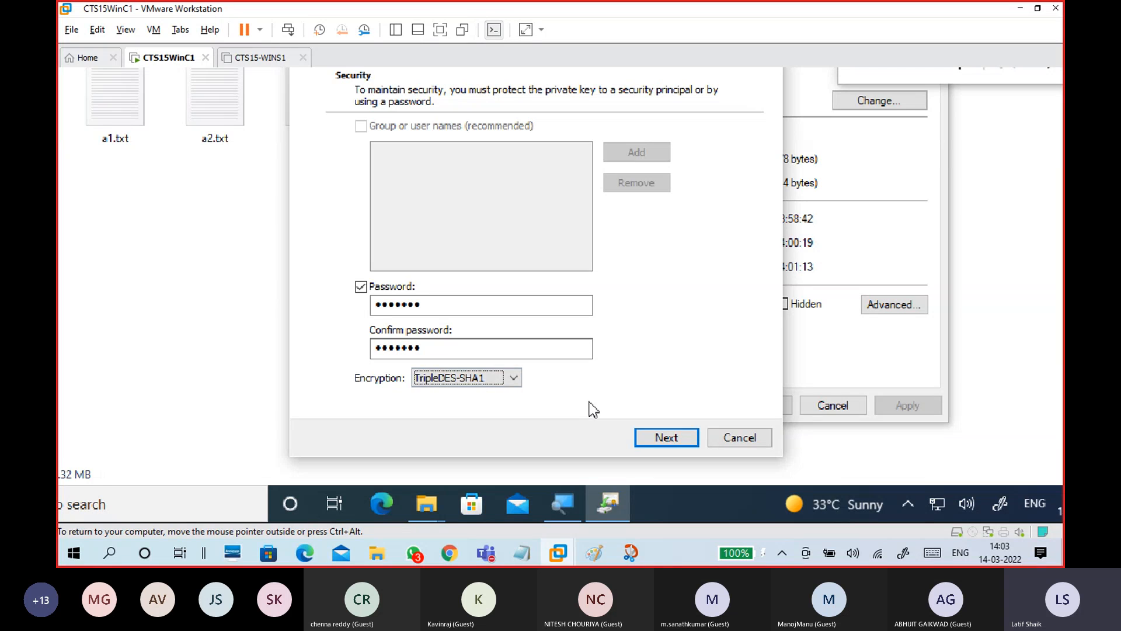
click(507, 378)
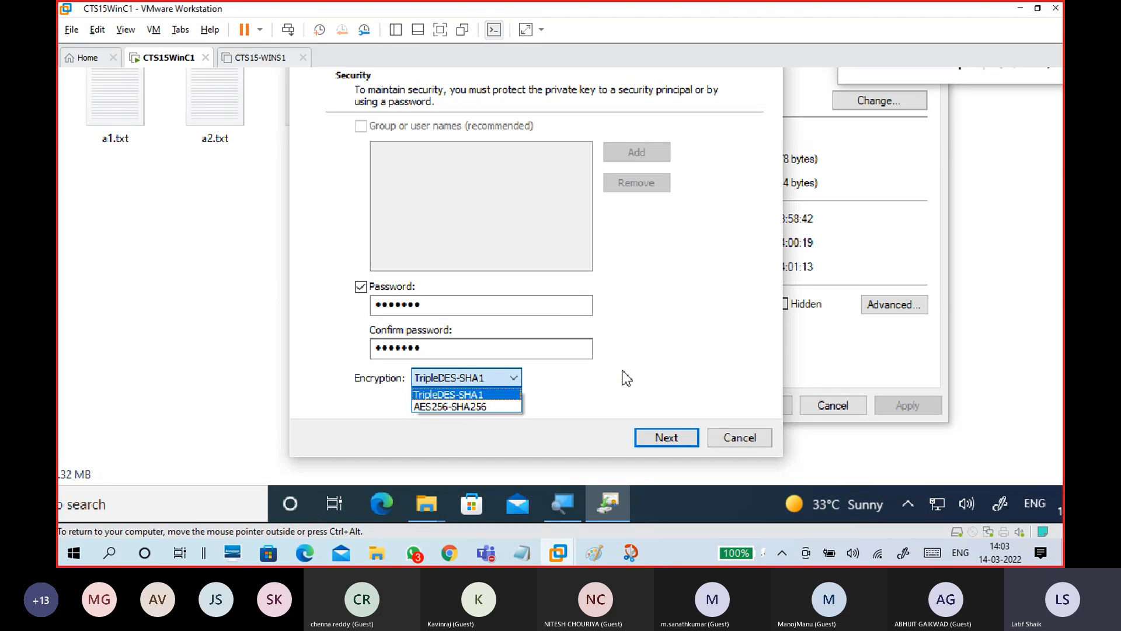
click(664, 379)
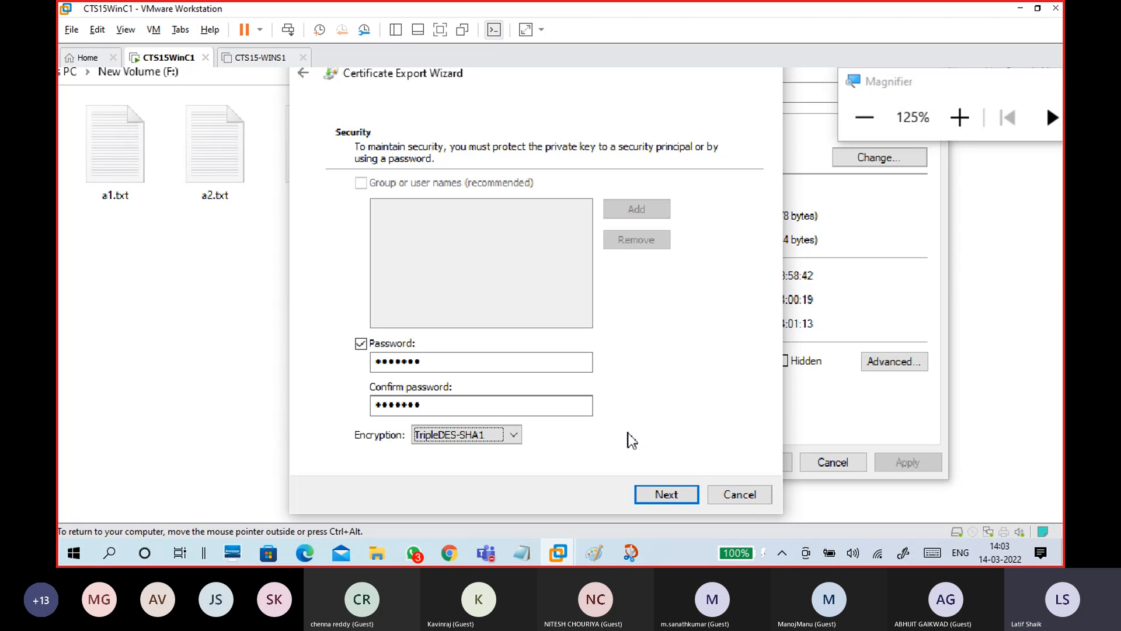
Continue to the file name page and browse to Local Disk (C:)
click(488, 436)
click(682, 404)
click(680, 494)
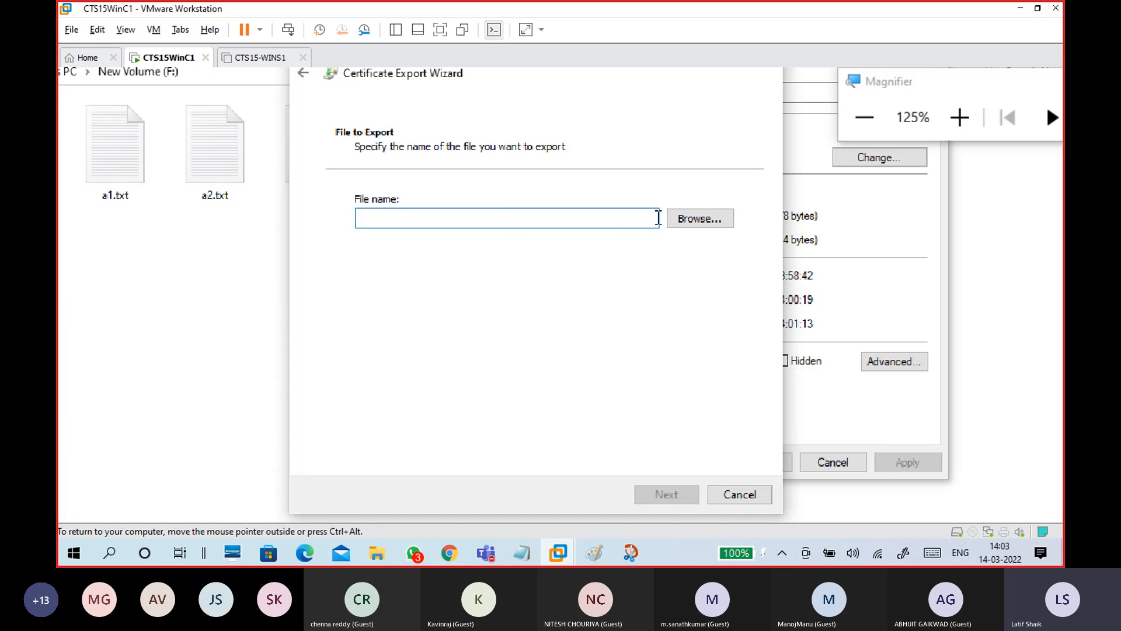
click(685, 219)
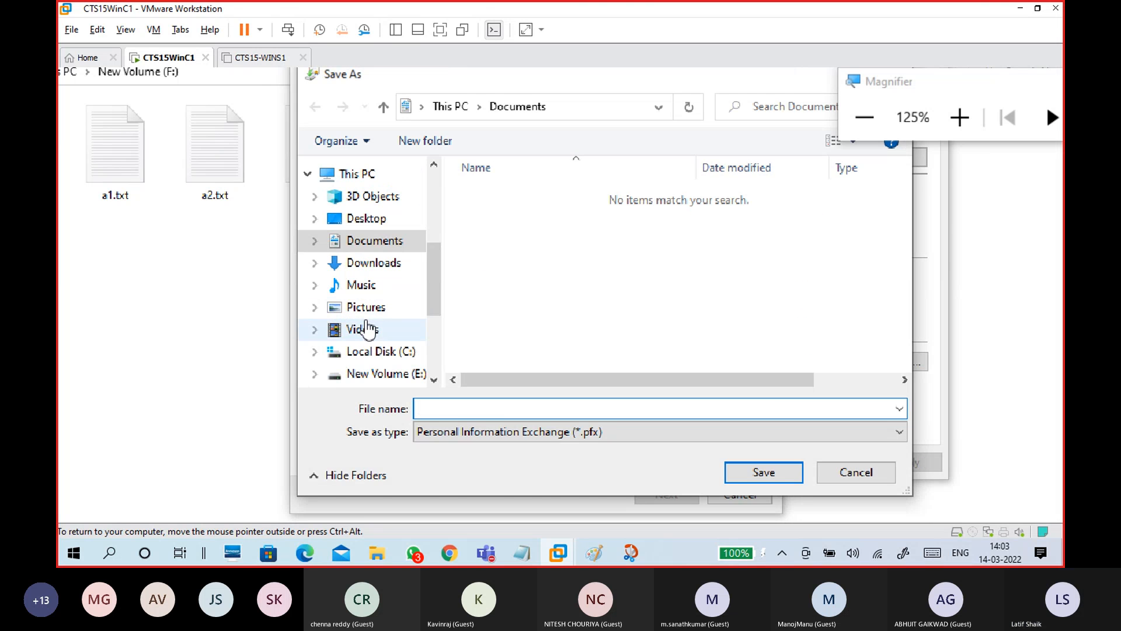
drag(443, 288, 438, 307)
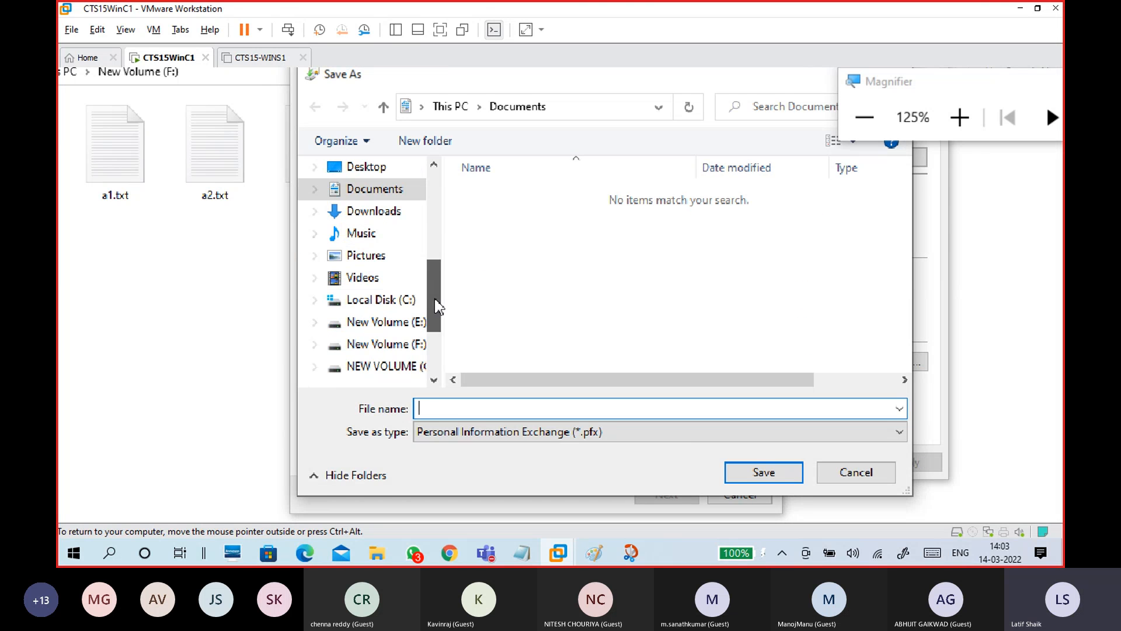
click(400, 300)
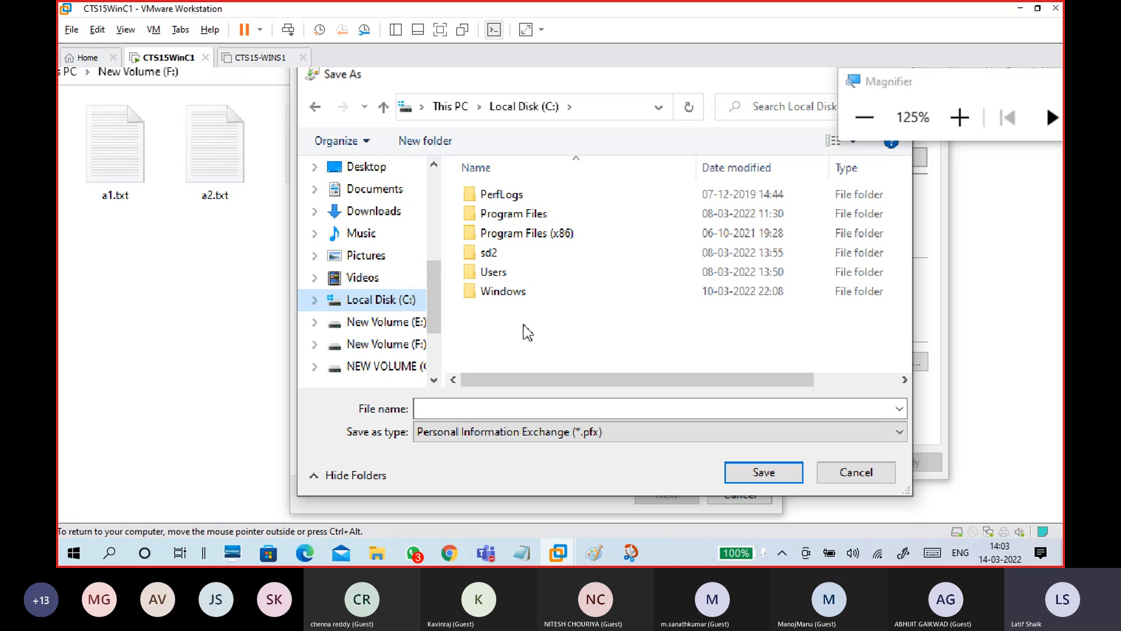
Create a Keys folder on C: and save the export there as PIC1-key.pfx
click(439, 145)
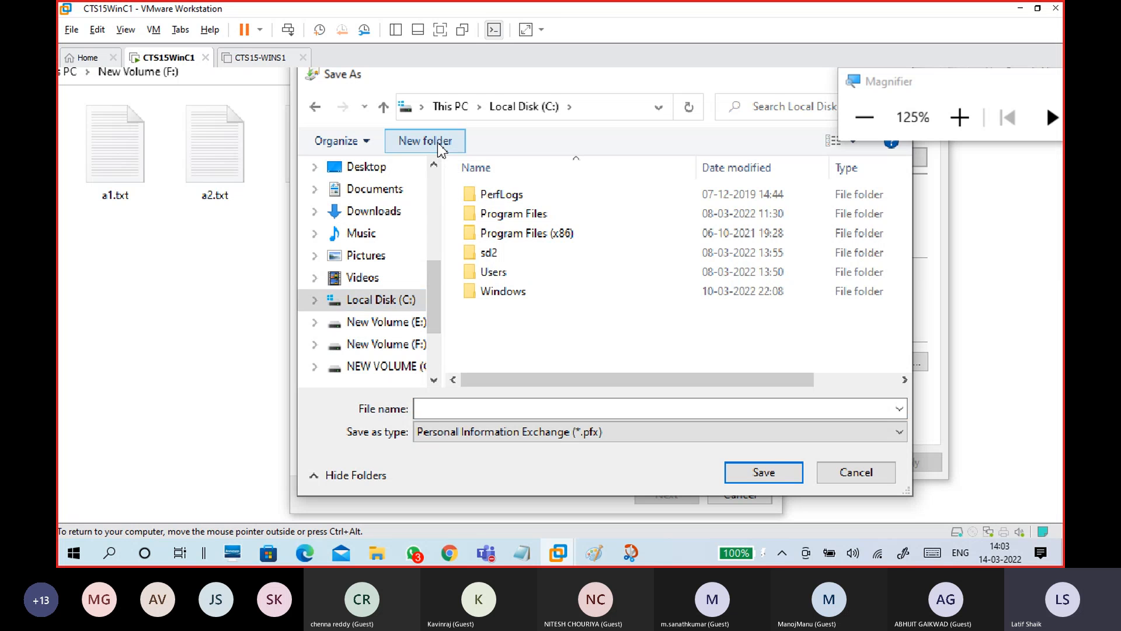
click(438, 145)
text(Keys)
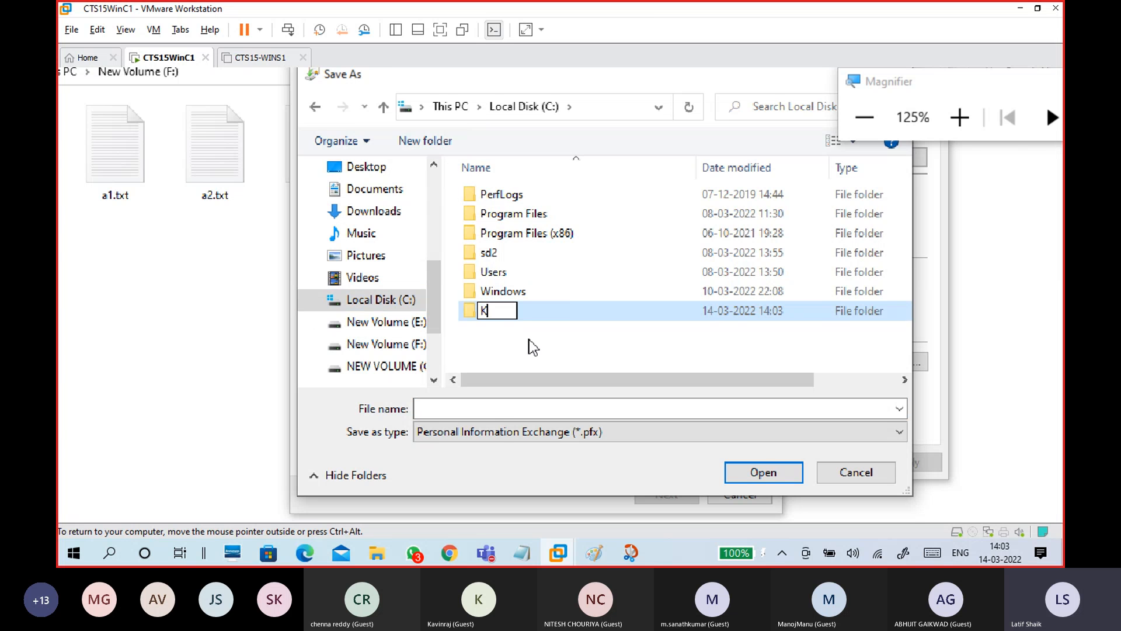
click(587, 324)
double_click(579, 298)
click(606, 392)
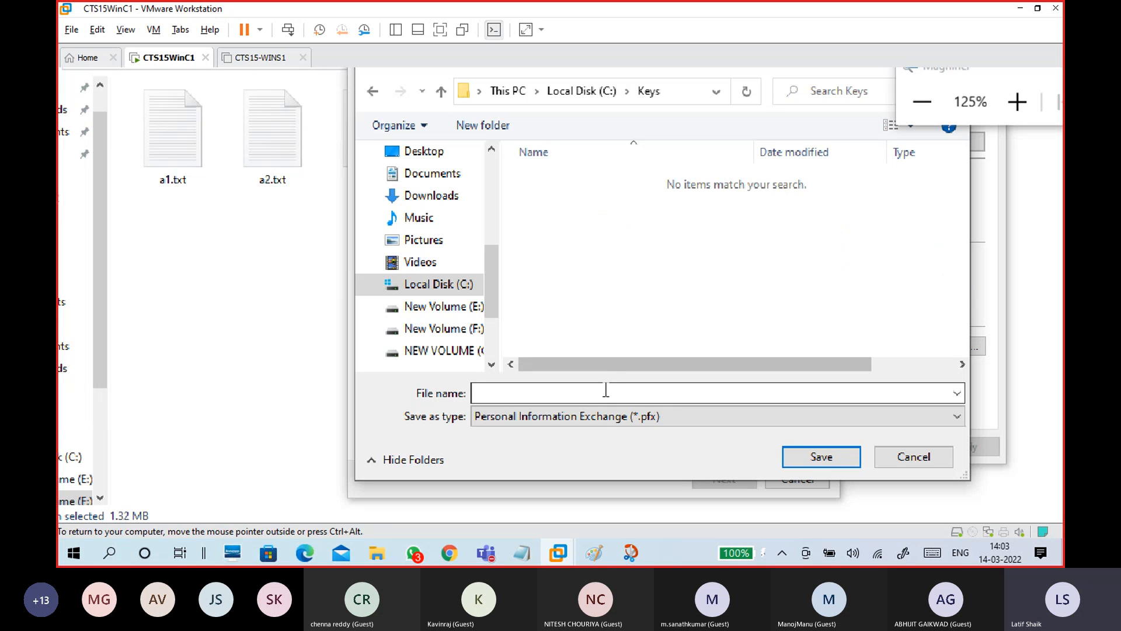
text(PIC1)
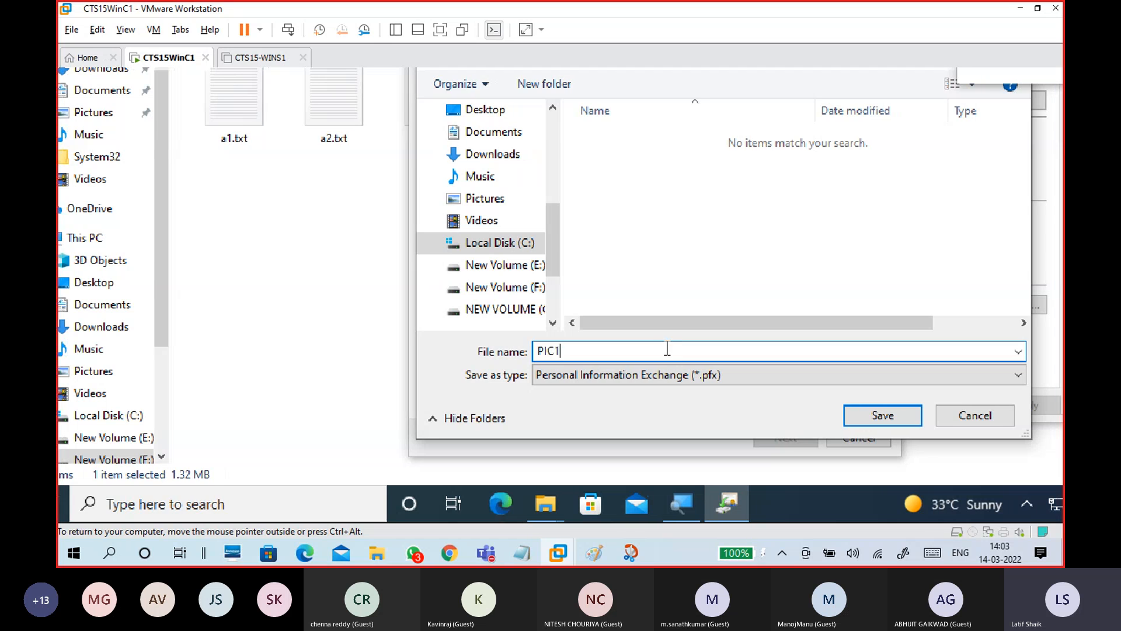
text(-k)
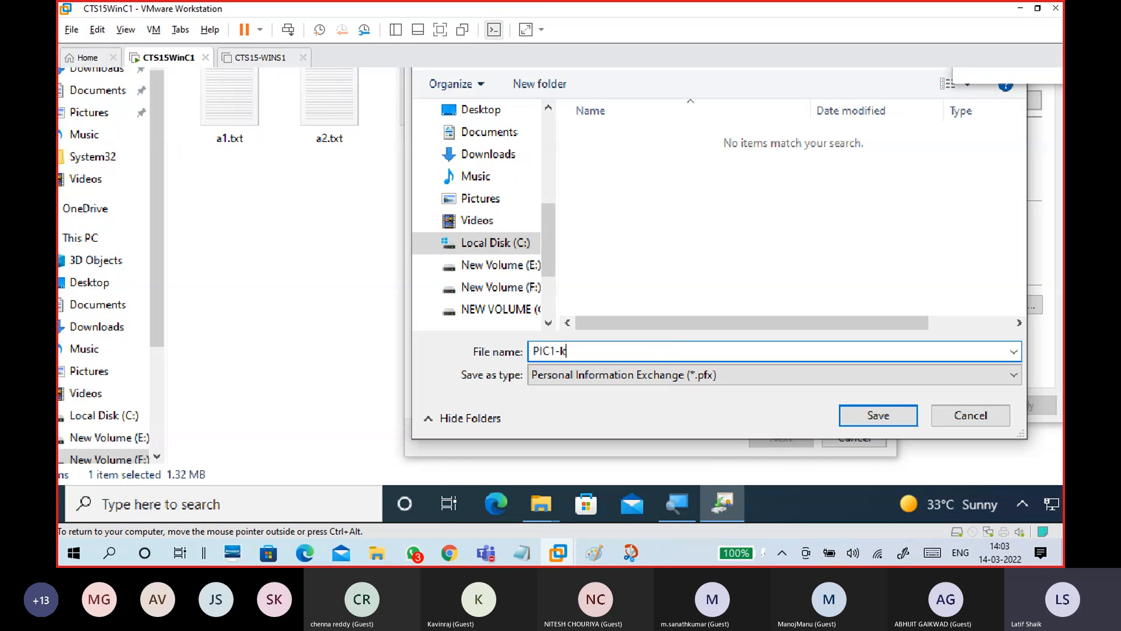
text(ey)
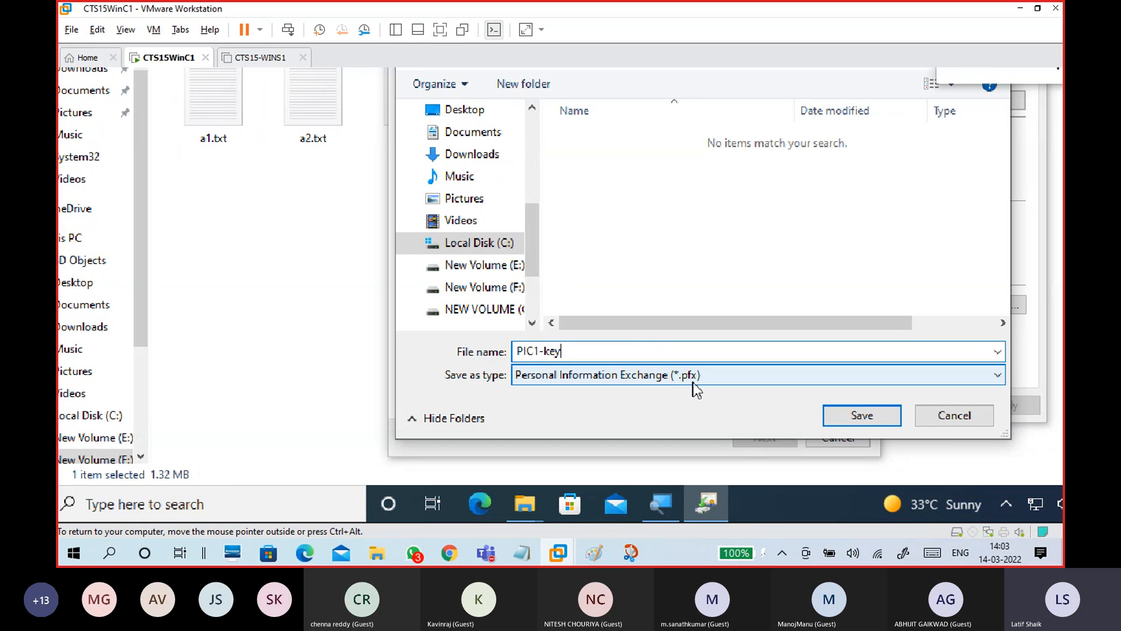
click(850, 417)
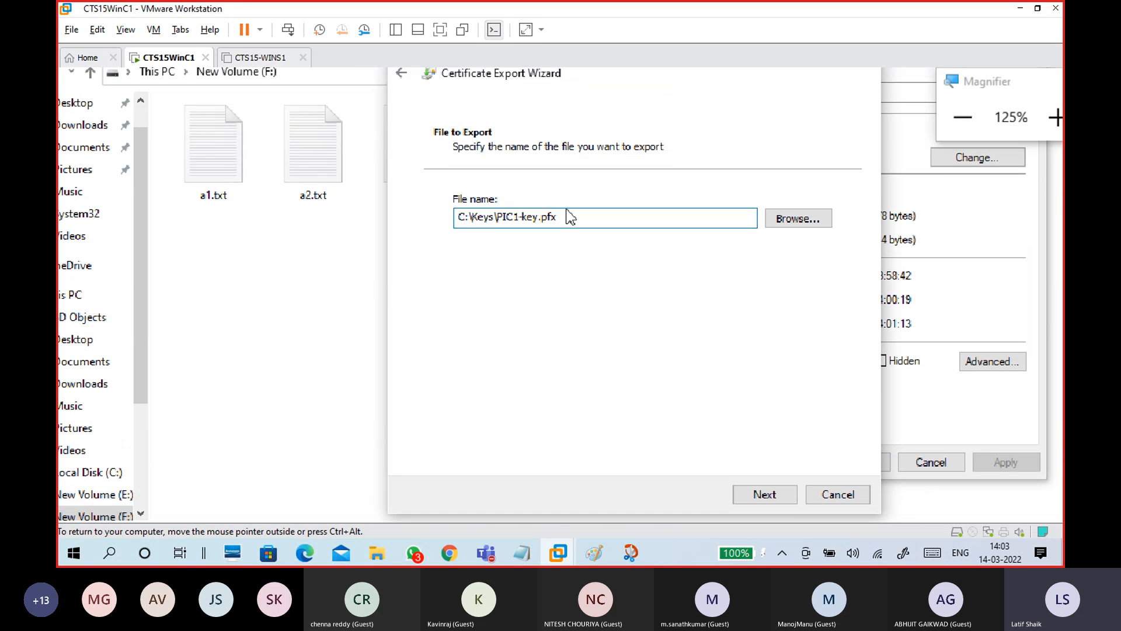
Finish the certificate export, then dismiss the success message and PIC1.bmp Properties
click(783, 499)
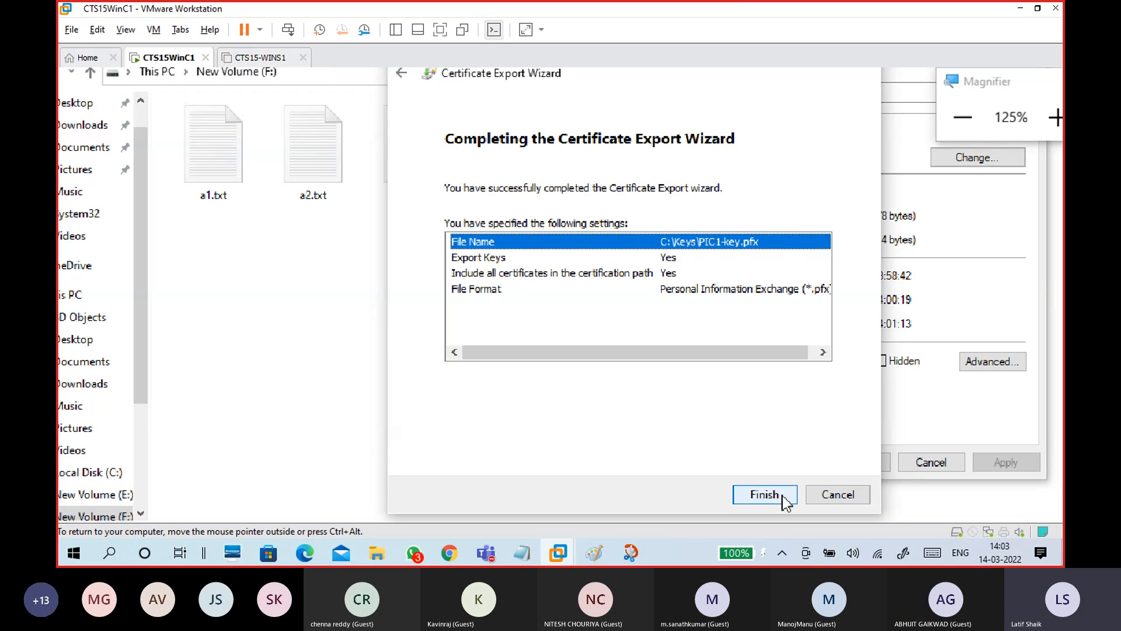
click(765, 495)
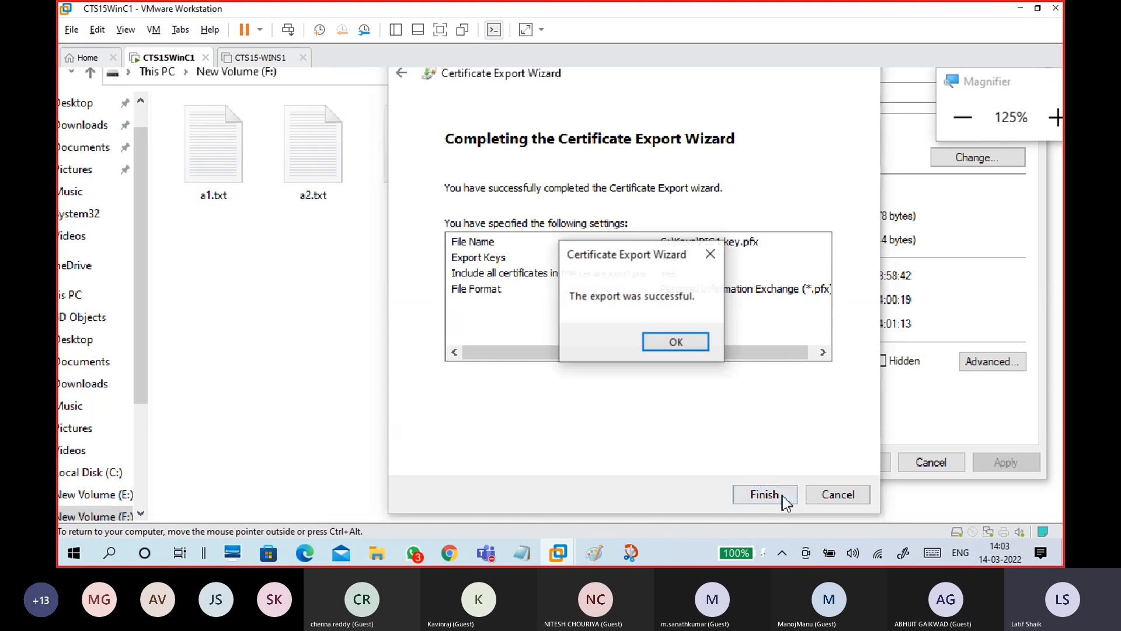
click(672, 347)
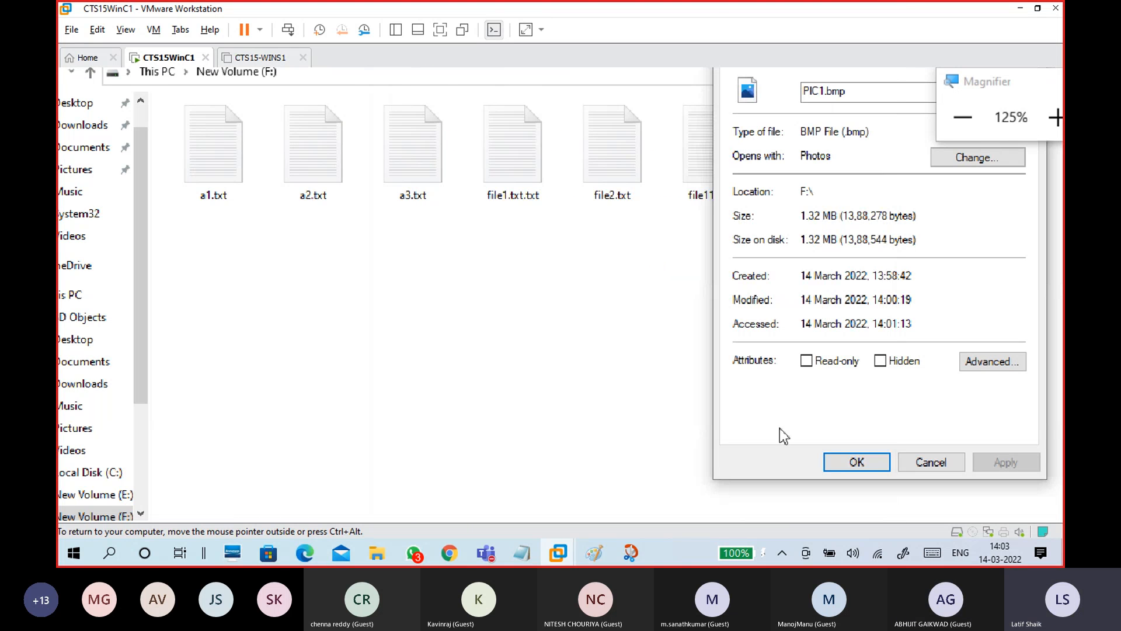
click(839, 459)
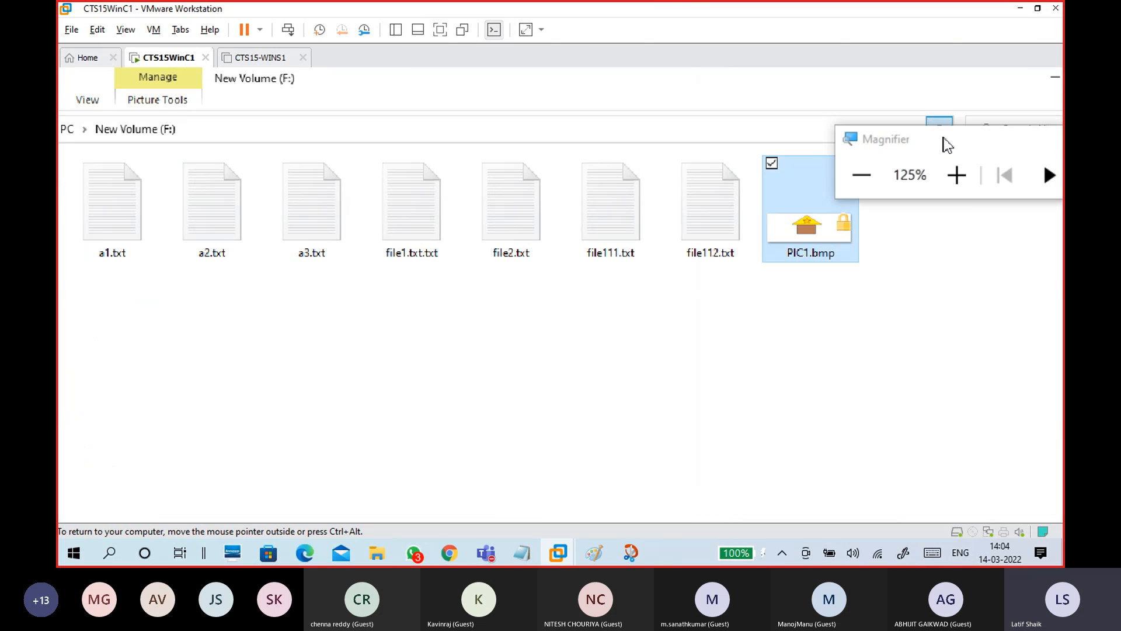
Open the encrypted PIC1.bmp in Photos to confirm the house picture shows, then close it
drag(947, 144, 959, 100)
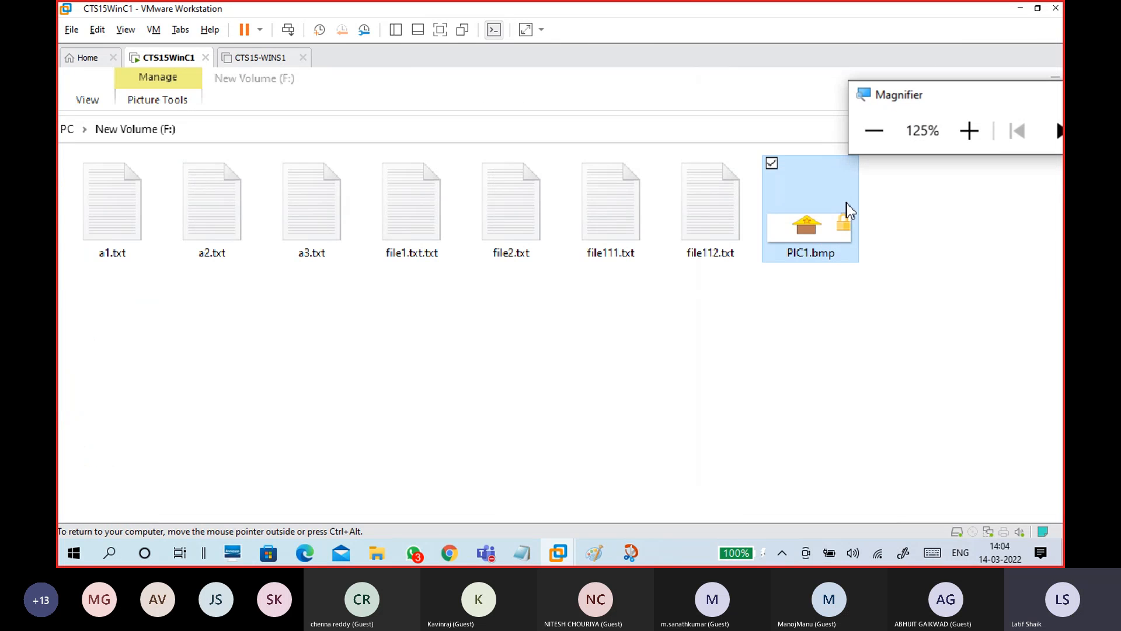
click(837, 242)
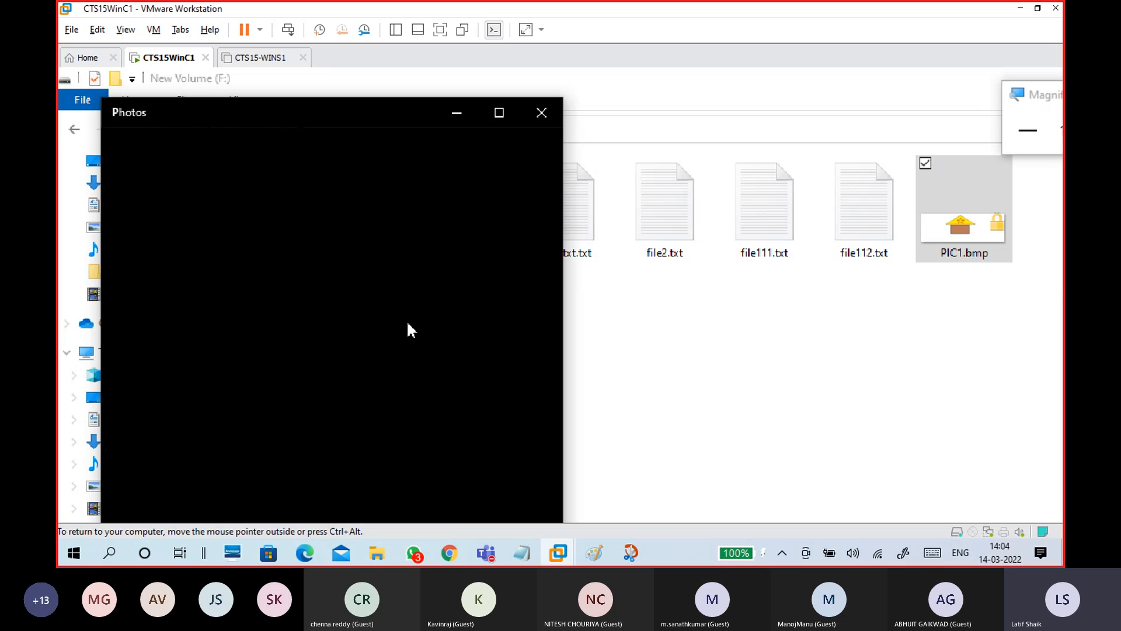
drag(334, 117, 555, 90)
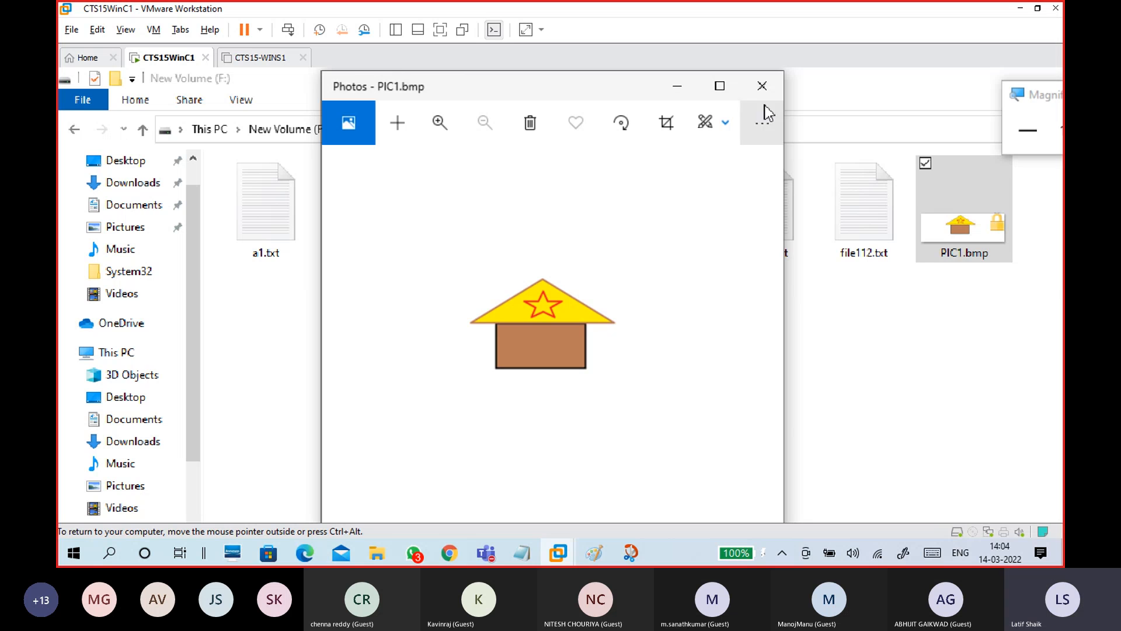
click(763, 86)
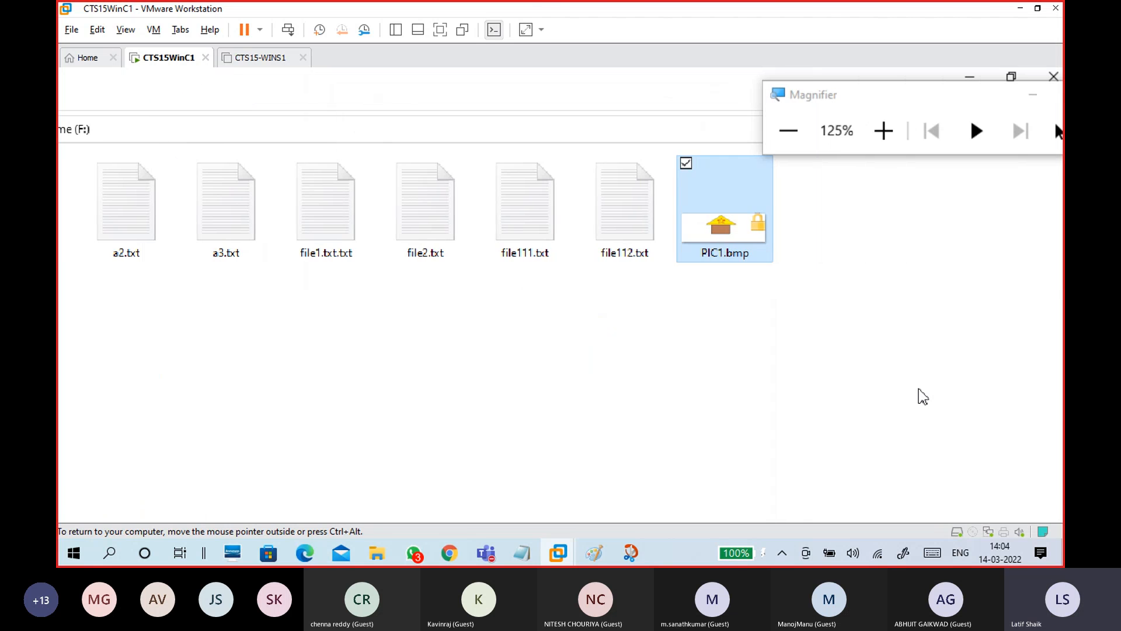
click(817, 516)
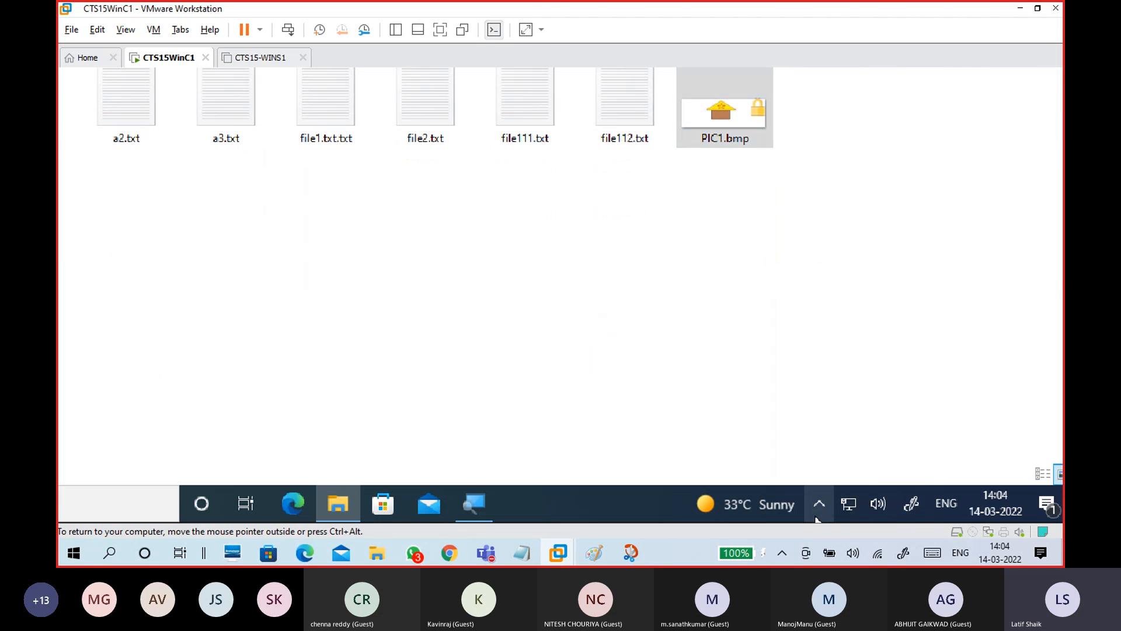
Open PIC1.bmp's Properties, then its Advanced attributes and encryption Details
double_click(696, 184)
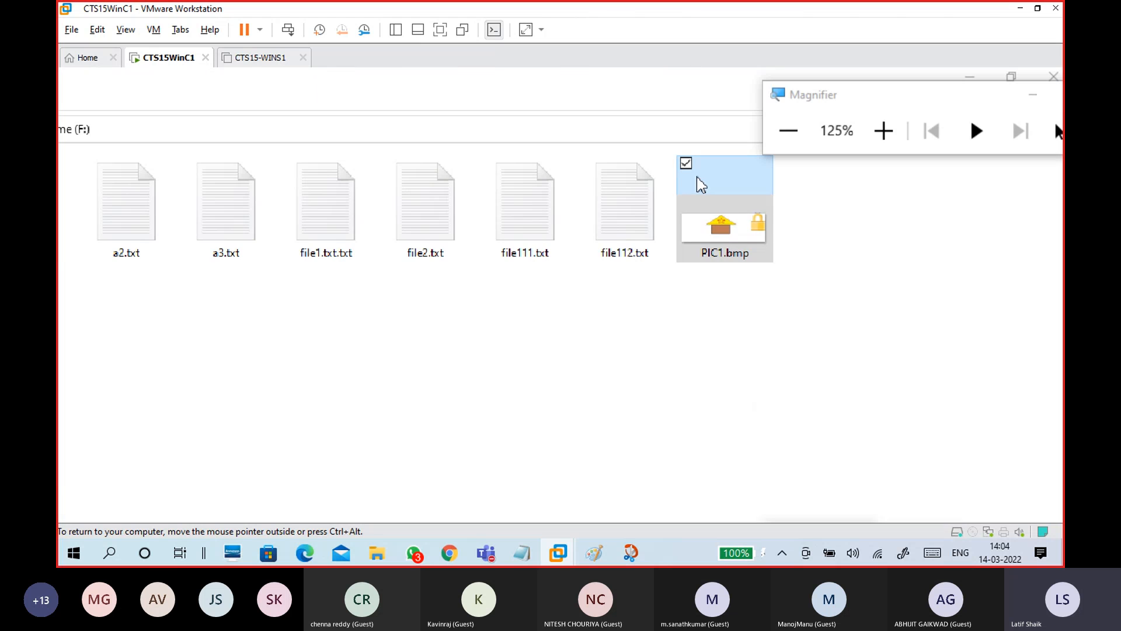
right_click(708, 207)
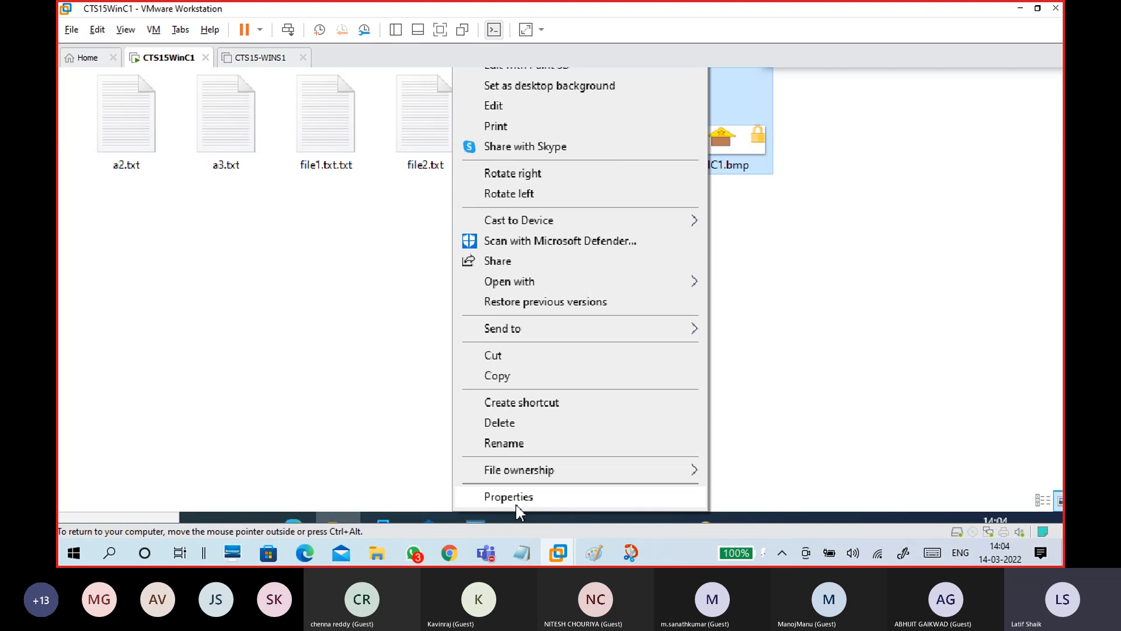
click(516, 503)
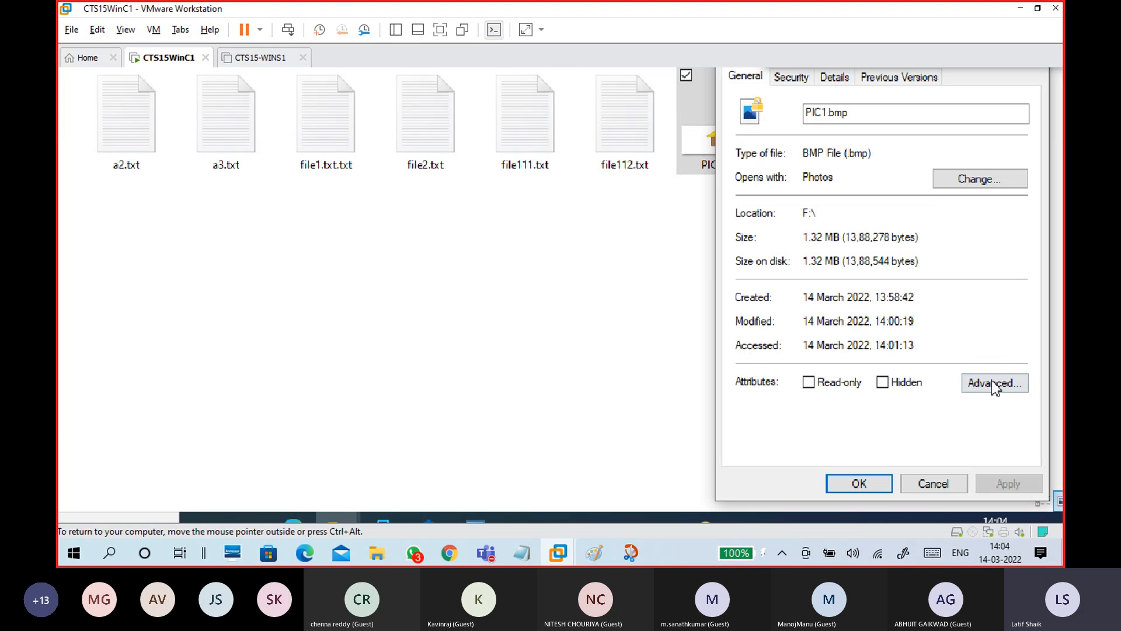
click(876, 114)
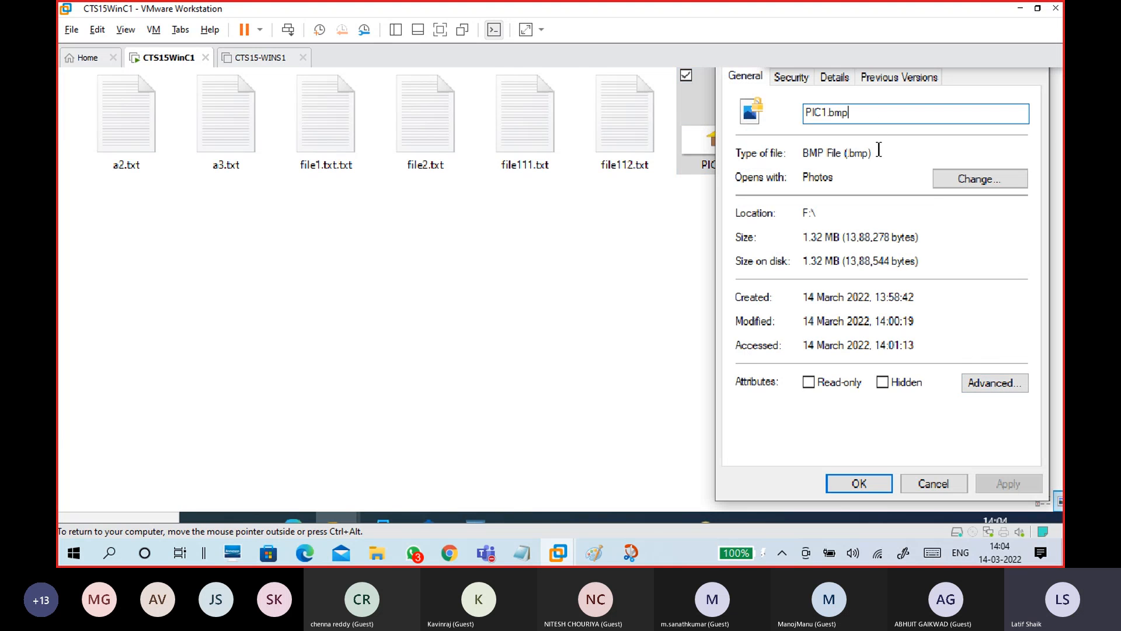
click(987, 386)
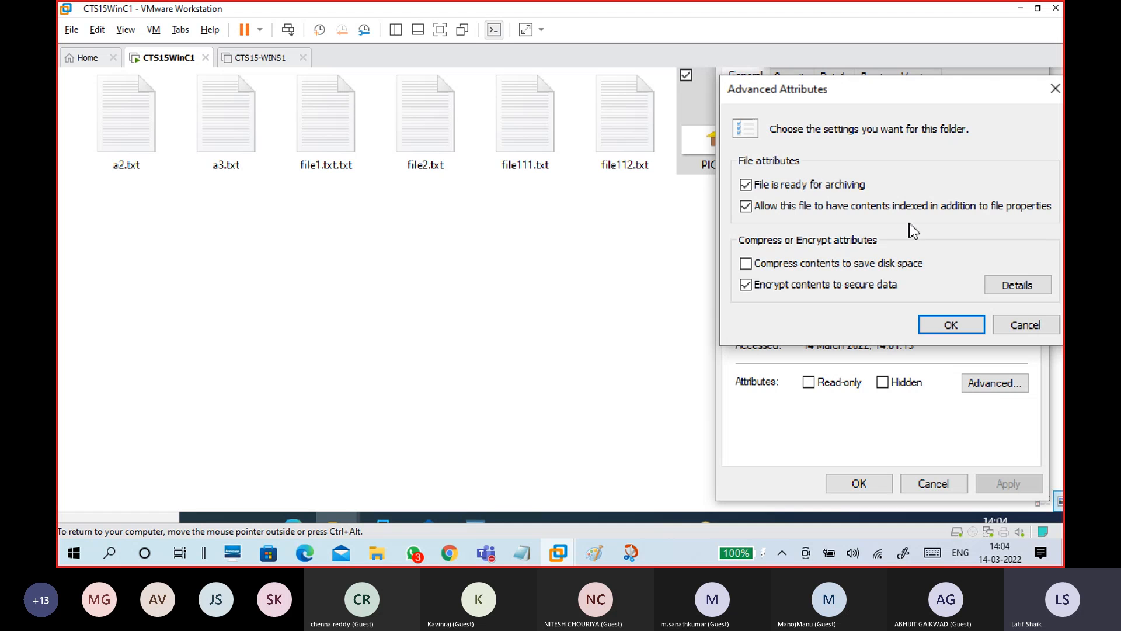
drag(920, 89, 667, 90)
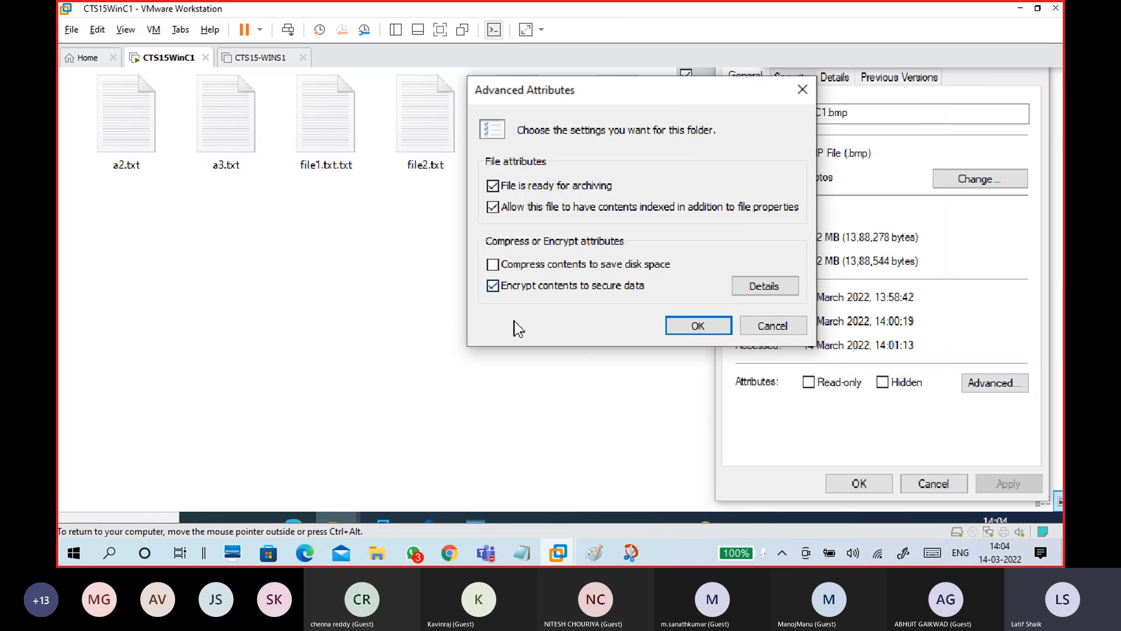
click(774, 287)
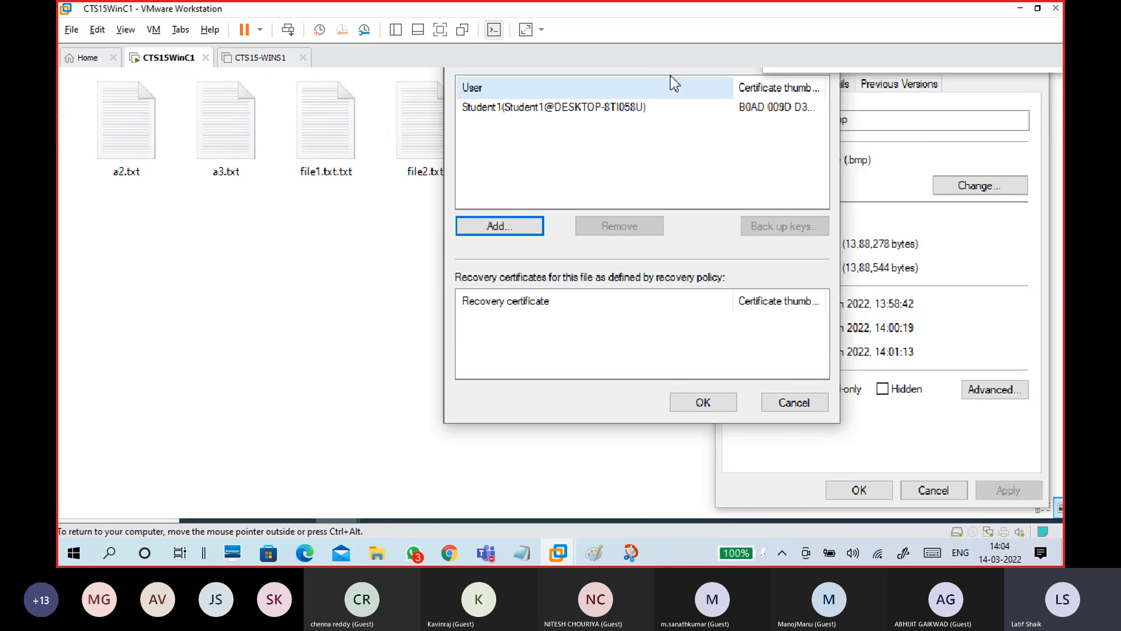
Select the user entry and widen the Certificate thumbprint column in User Access to PIC1.bmp
click(581, 191)
click(585, 193)
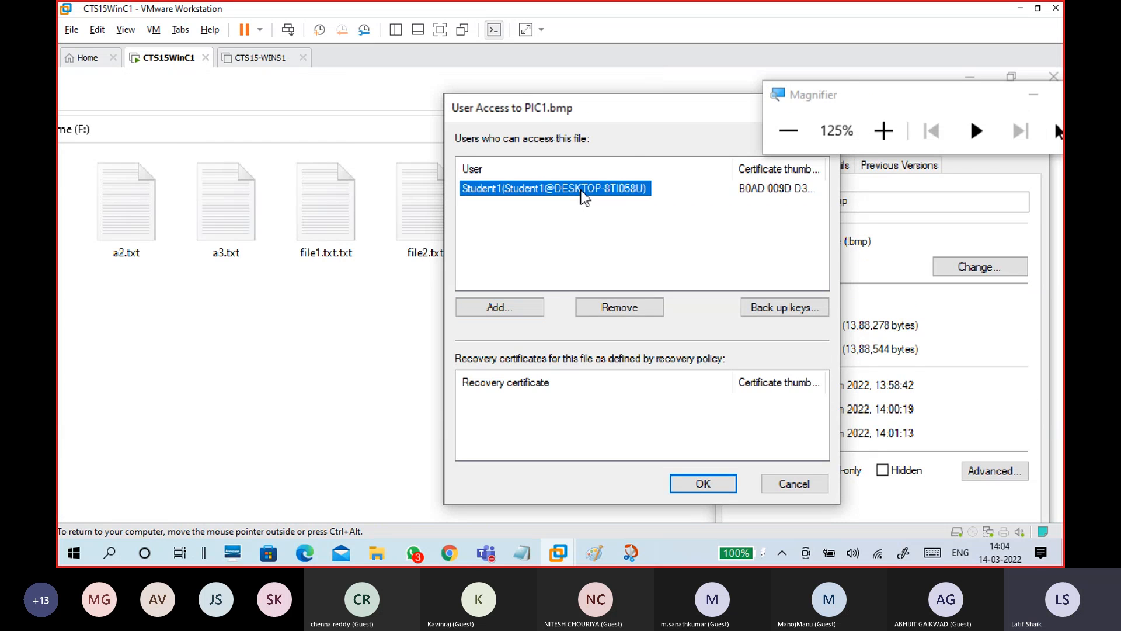
drag(613, 113, 515, 94)
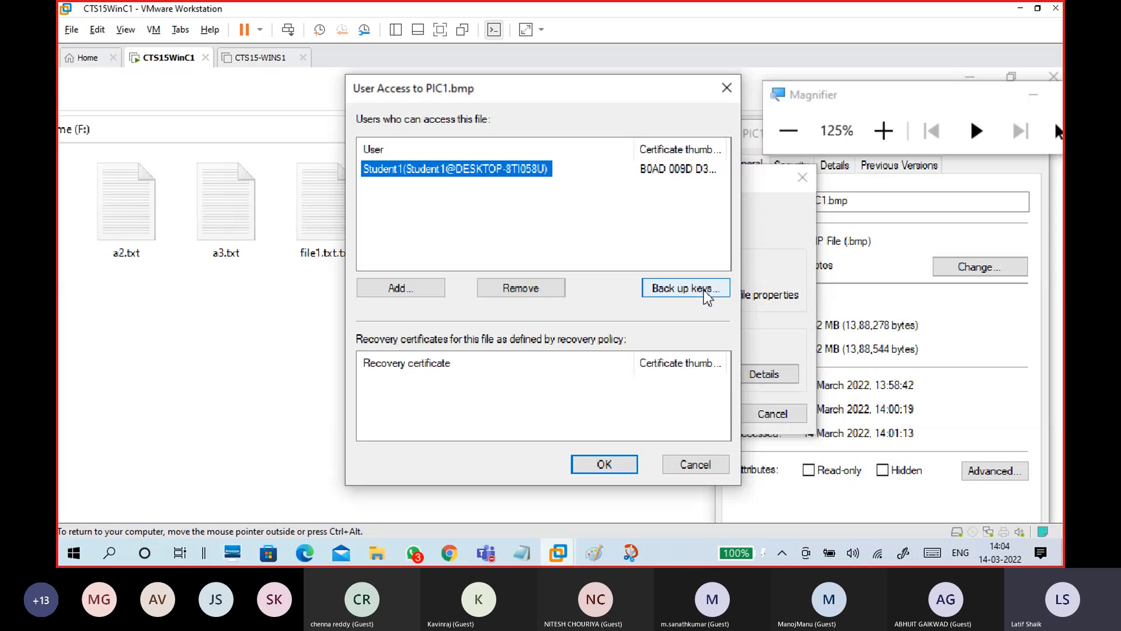
click(682, 177)
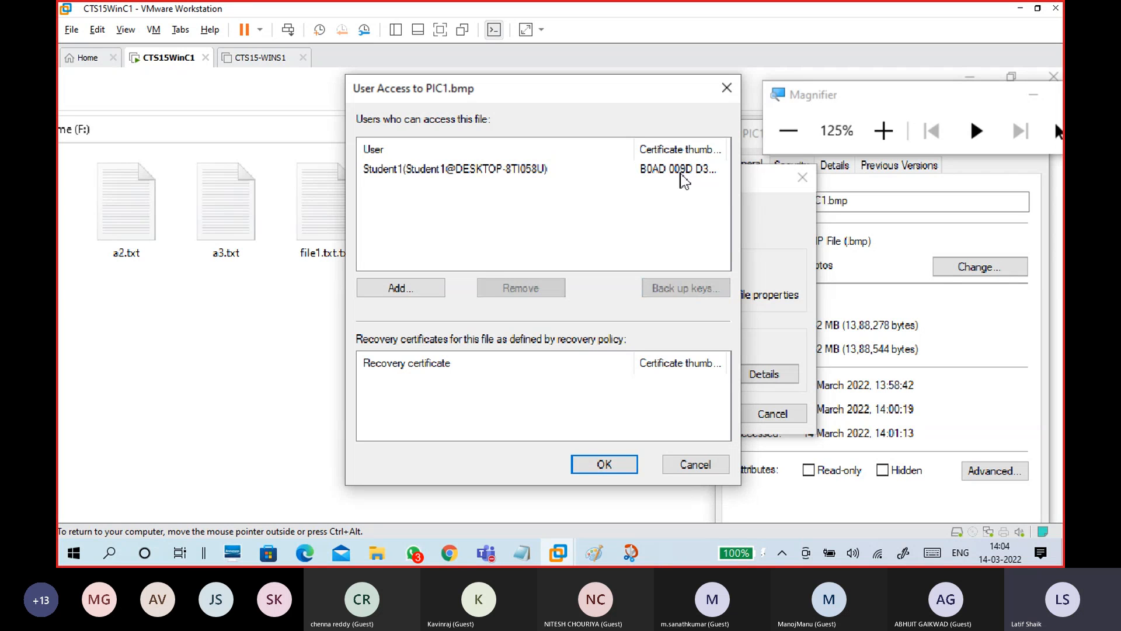
click(544, 169)
drag(634, 149, 554, 151)
drag(650, 149, 693, 147)
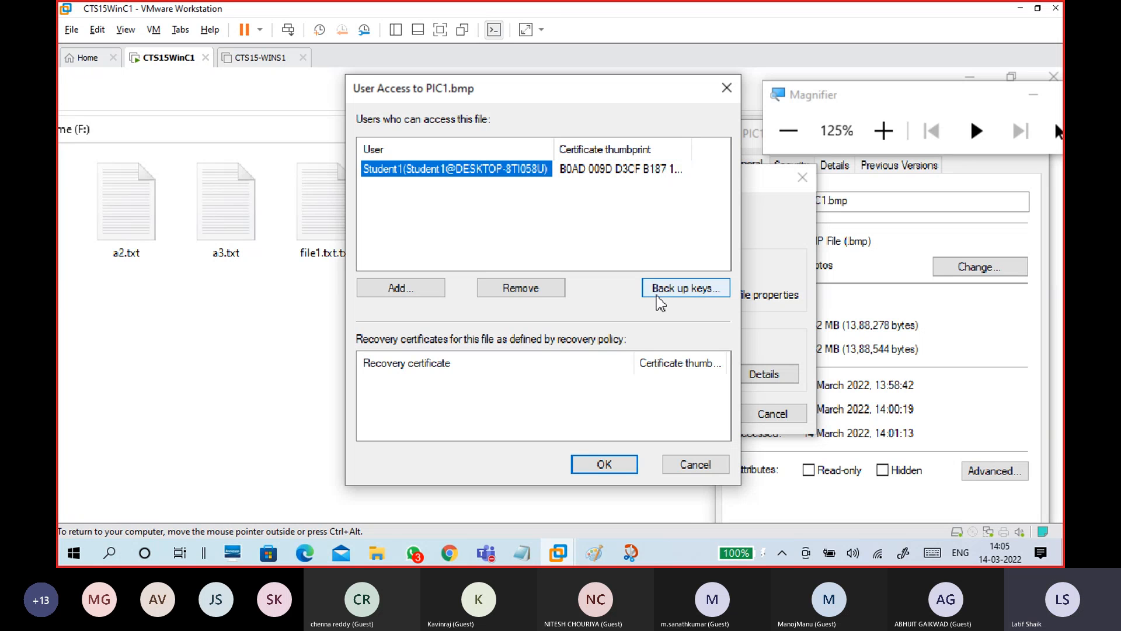
click(622, 179)
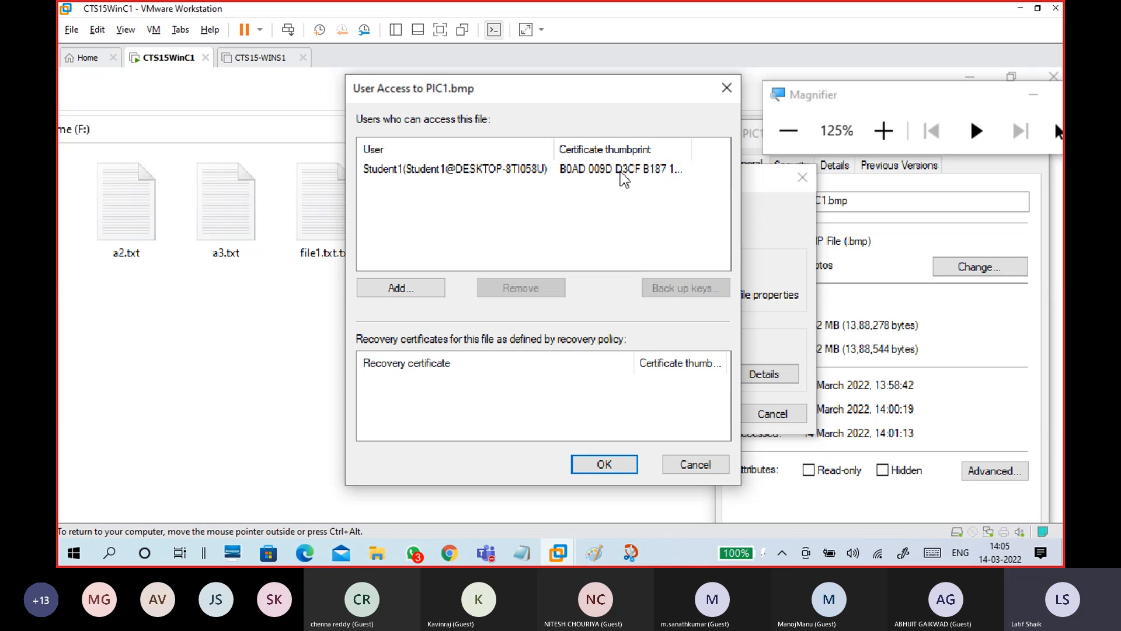
click(495, 175)
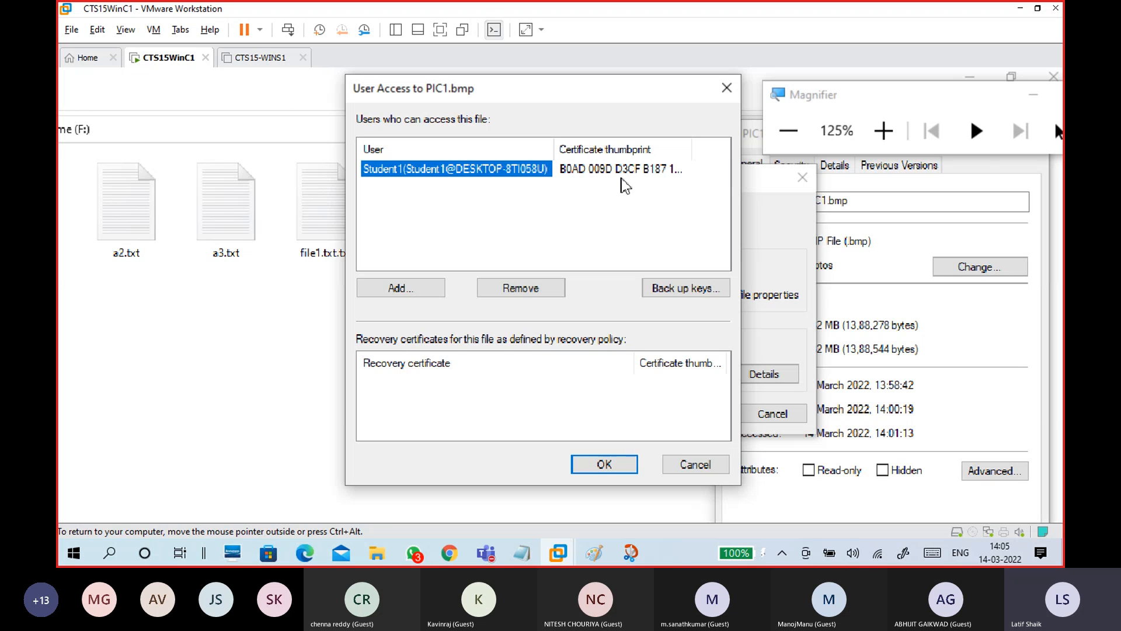
Start Back up keys, advance to the export password page, then cancel the Certificate Export Wizard
click(677, 291)
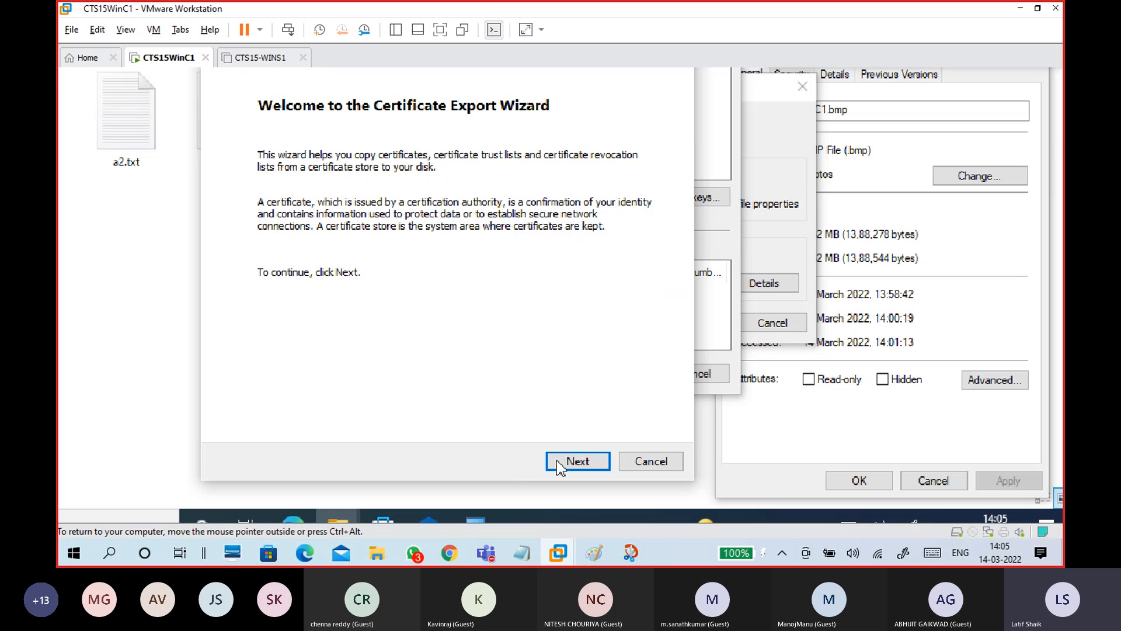
click(558, 462)
click(556, 460)
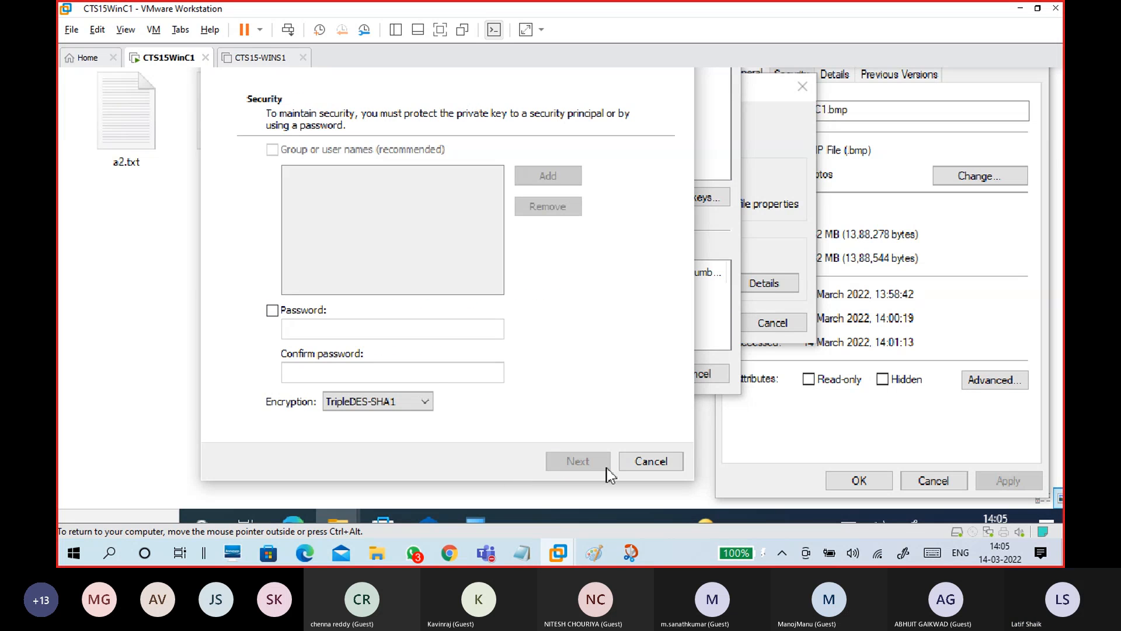
click(640, 464)
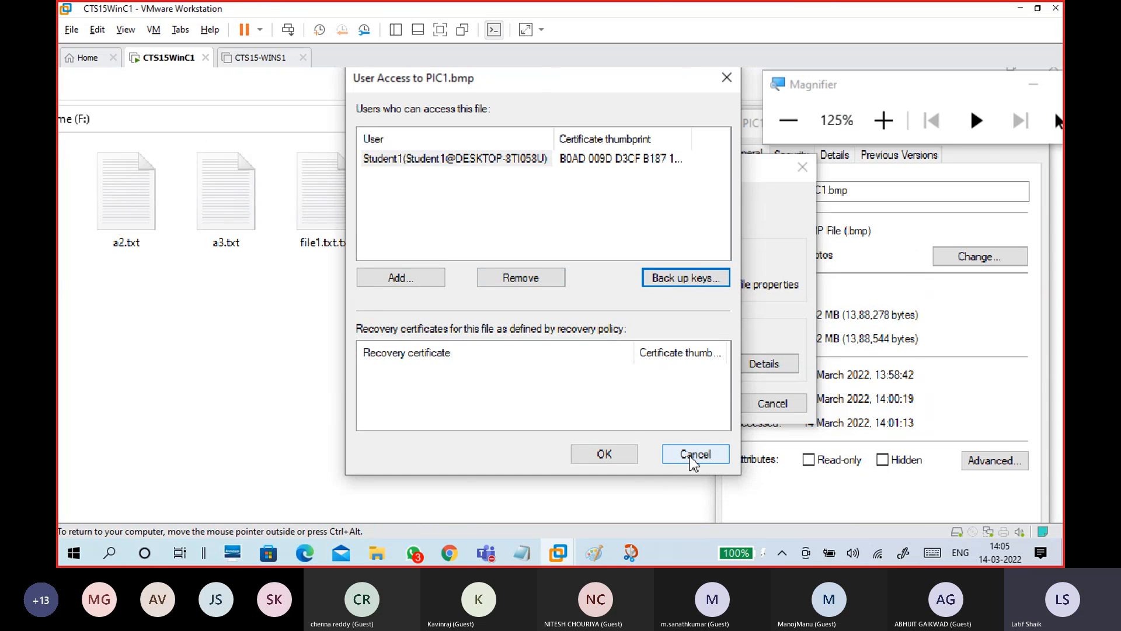
Cancel the User Access and Advanced Attributes dialogs and exit the magnified view
click(694, 455)
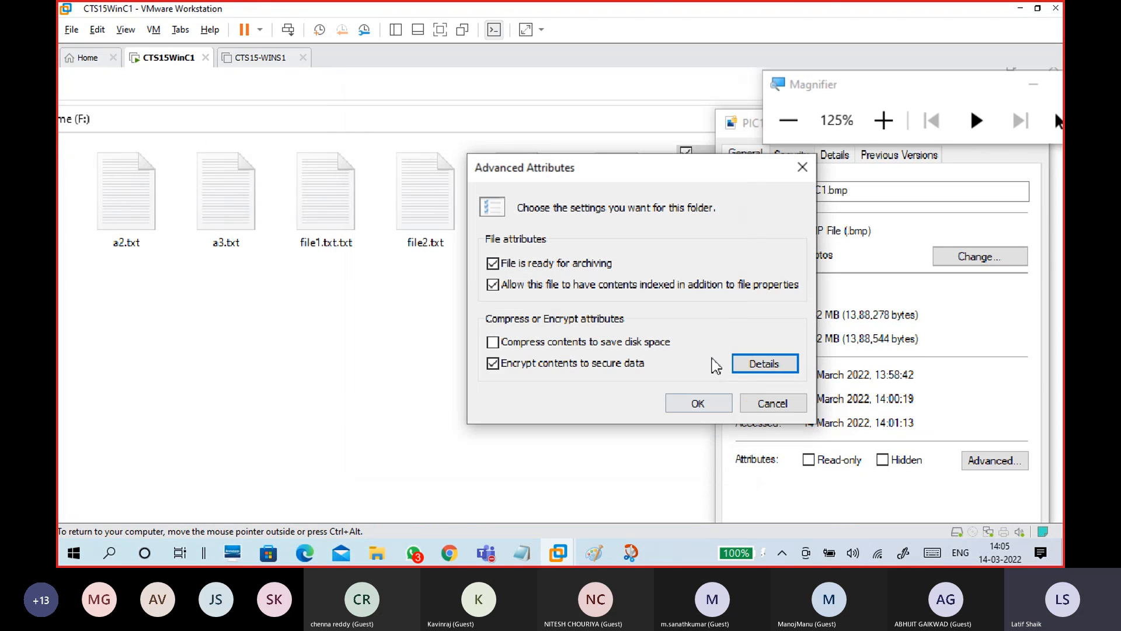
click(765, 367)
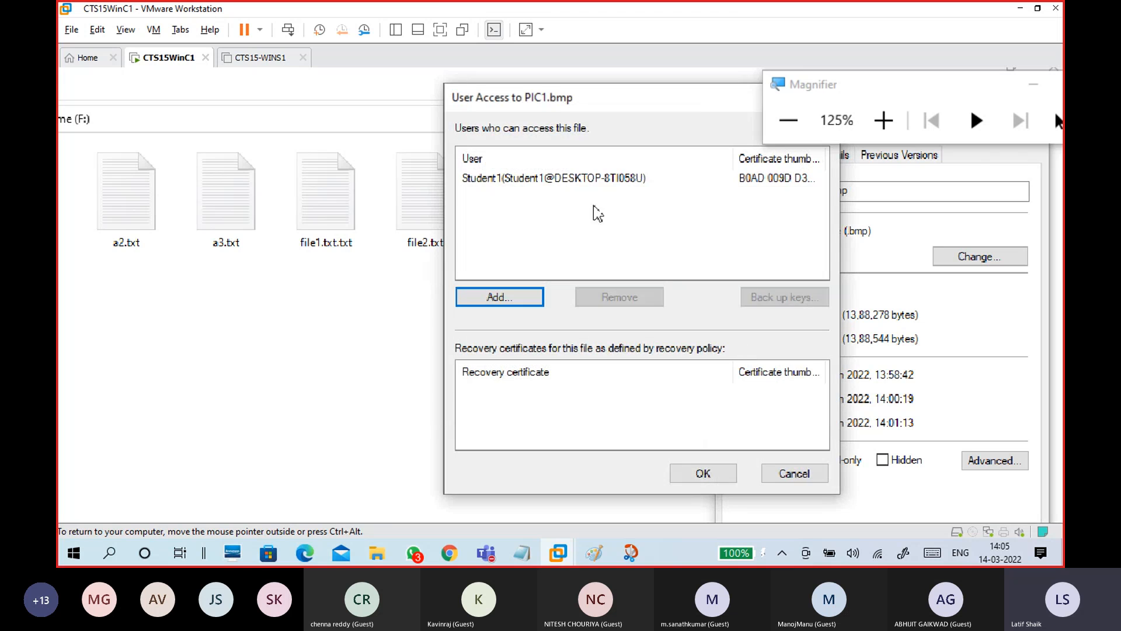
click(491, 178)
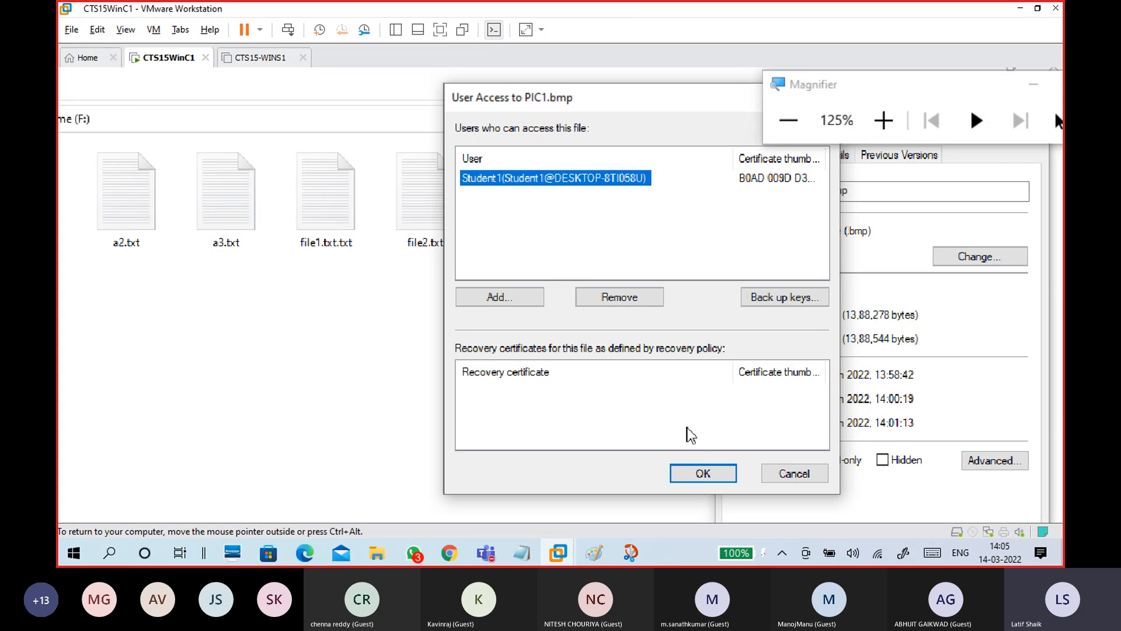
click(776, 474)
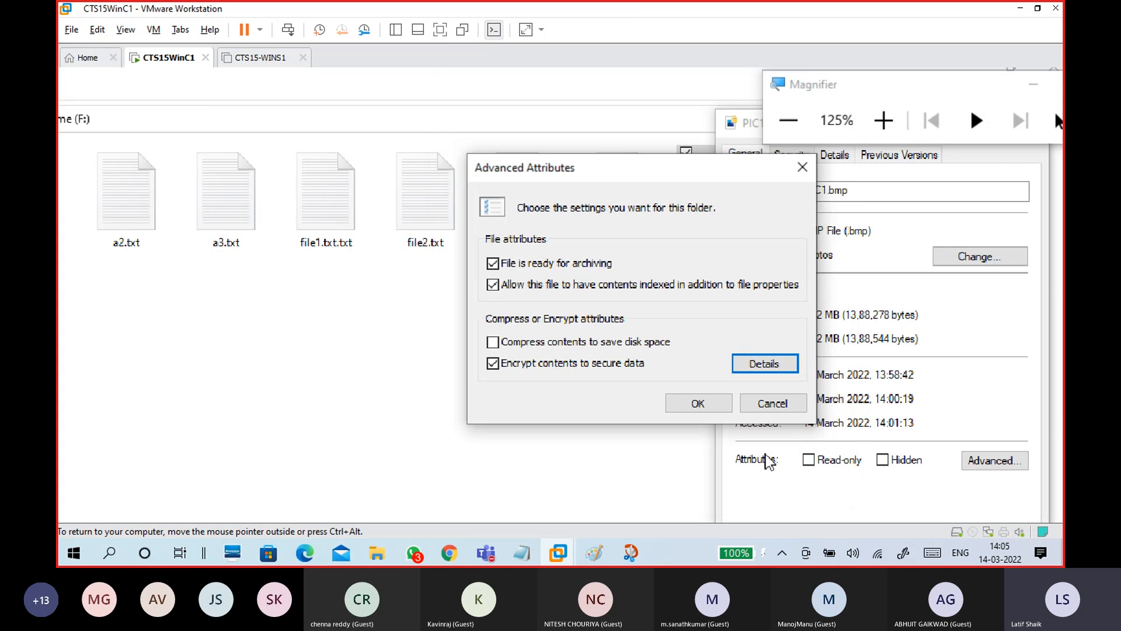
click(758, 408)
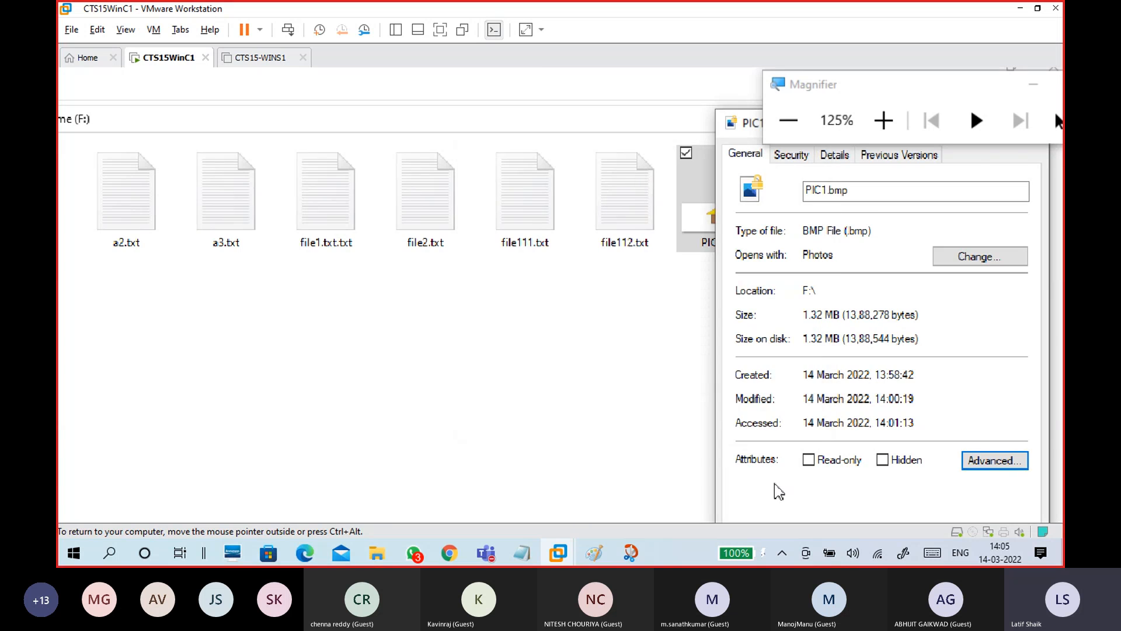
key(super+minus)
Close PIC1.bmp Properties and return the guest view to 100% zoom
click(850, 456)
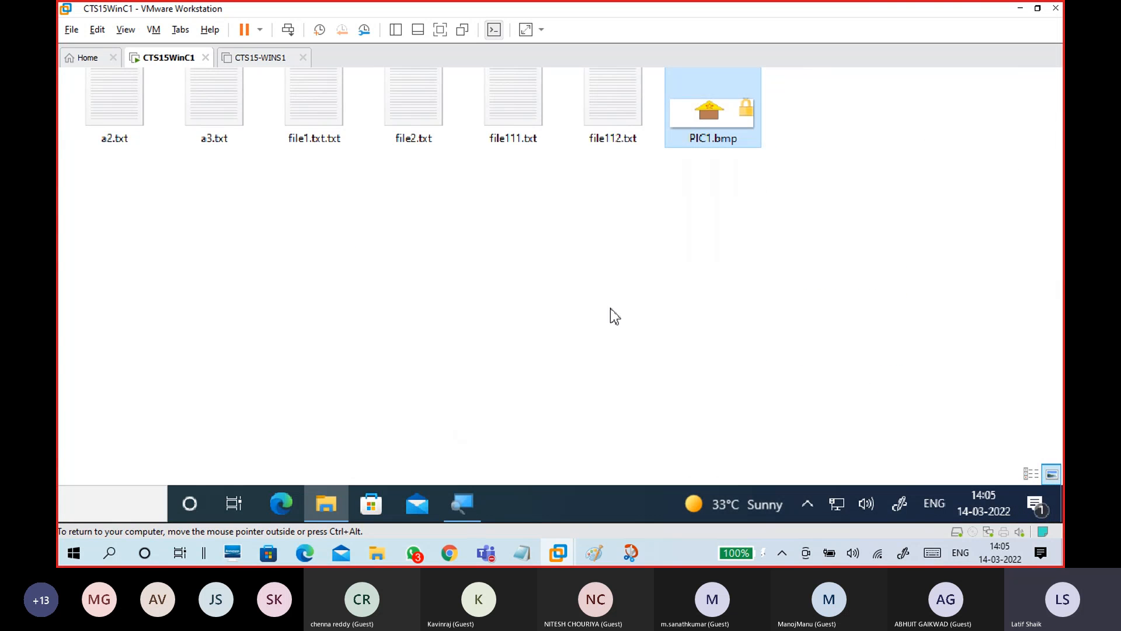
key(super+minus)
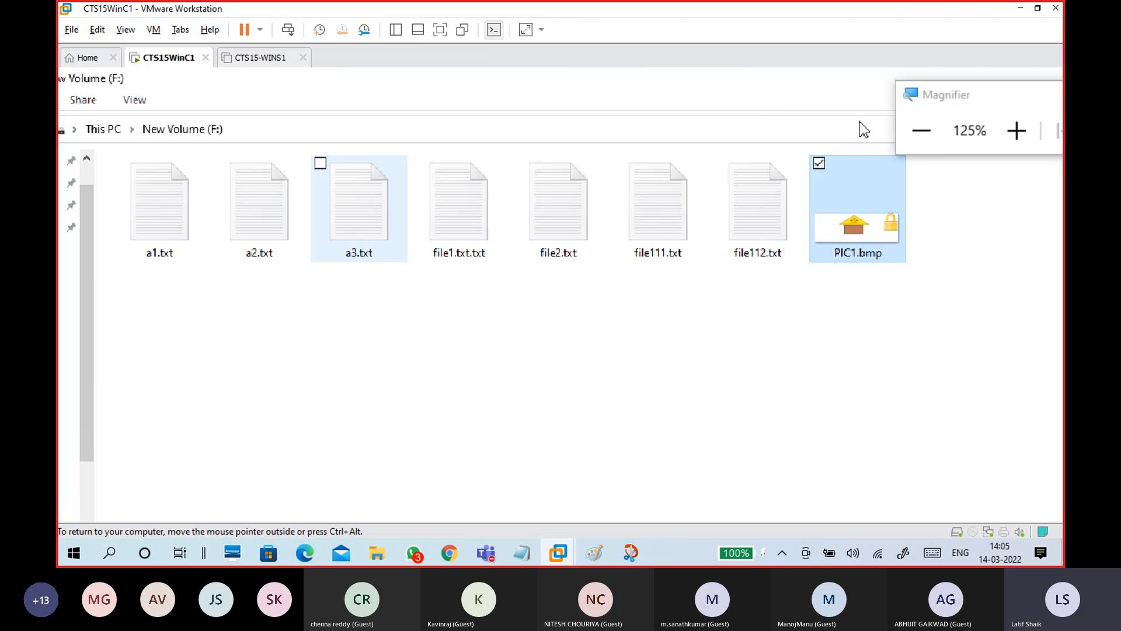
click(922, 127)
click(609, 338)
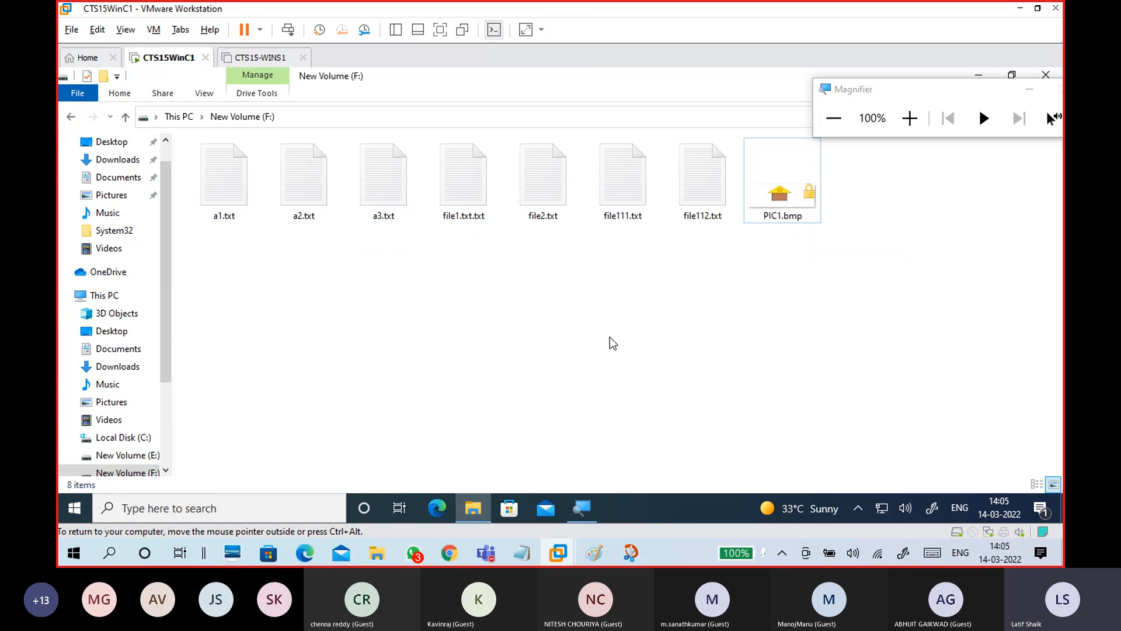
Run mmc from the Win+R Run box
key(super+r)
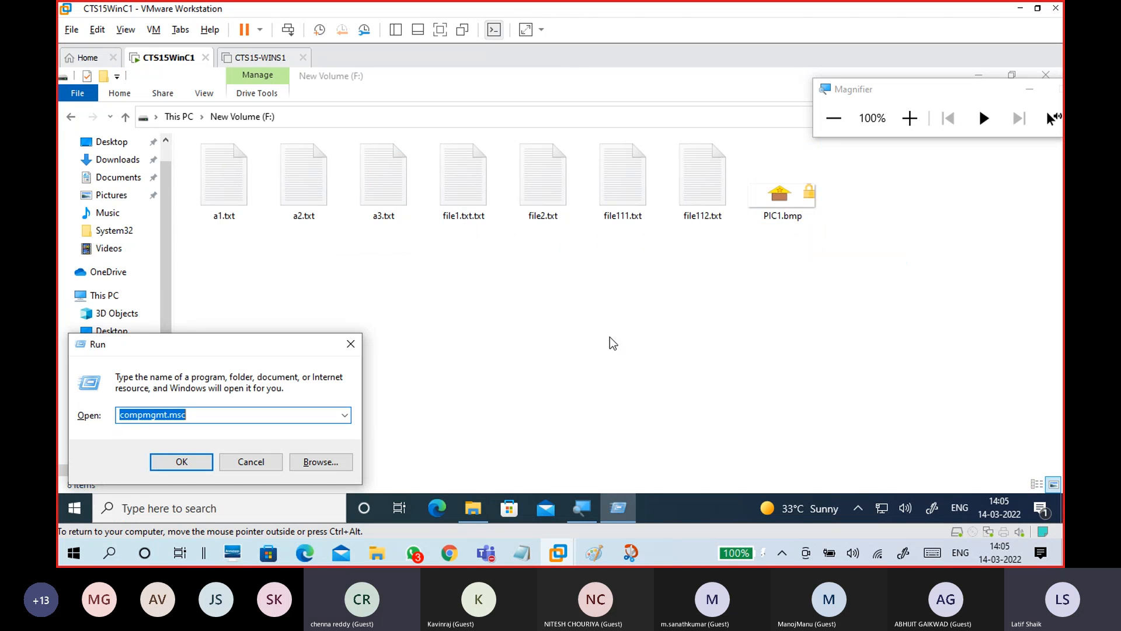
text(mmc)
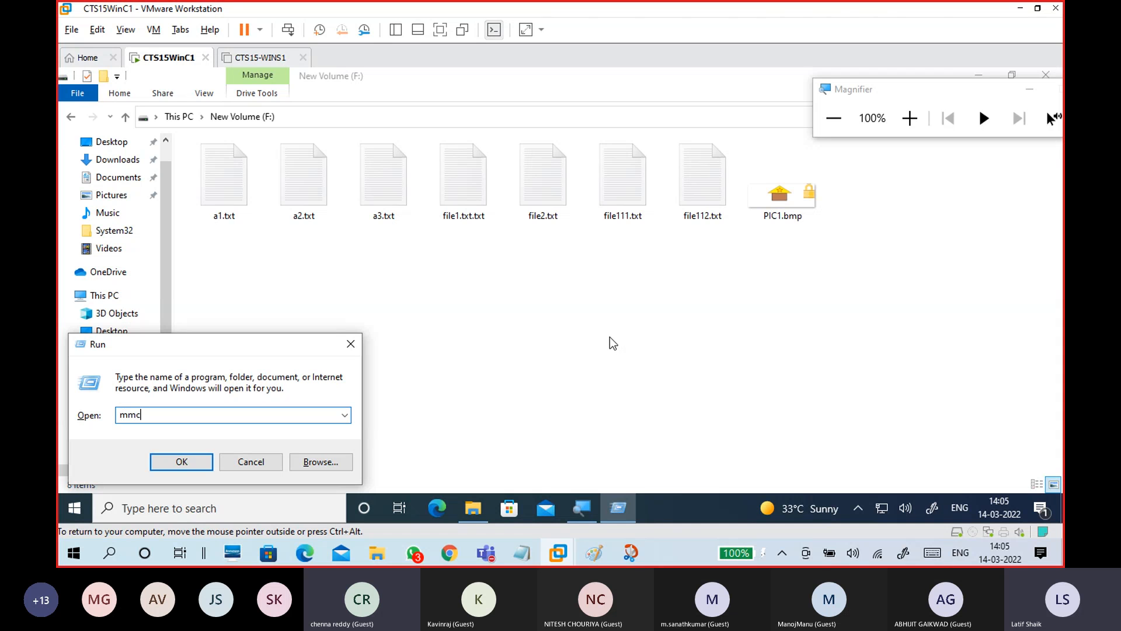
drag(268, 359, 497, 309)
click(927, 126)
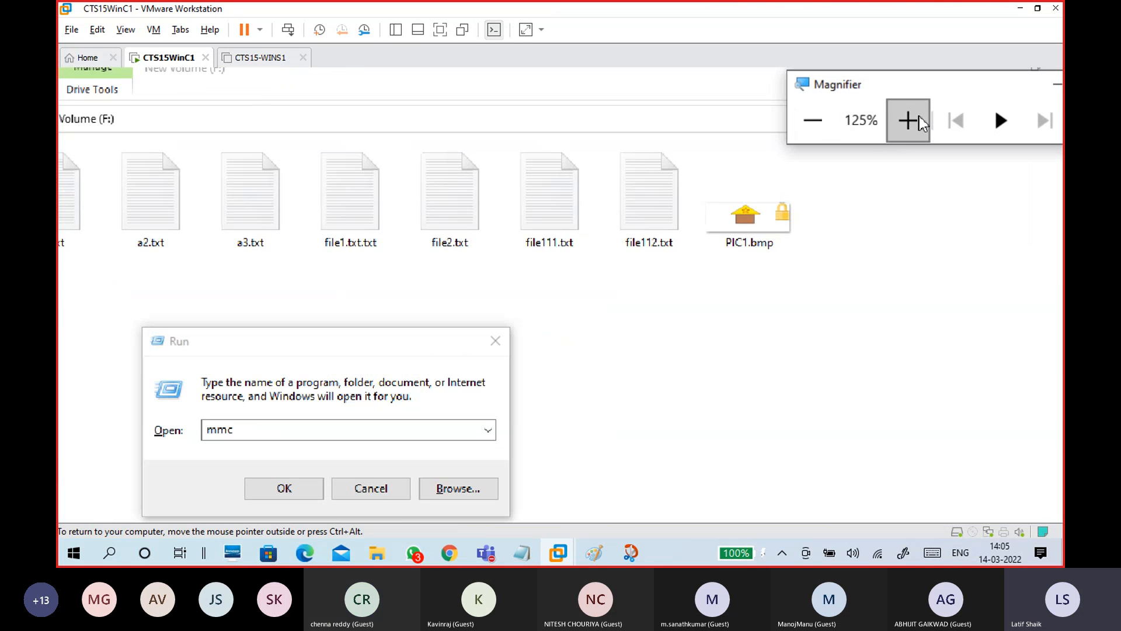
drag(264, 264, 363, 238)
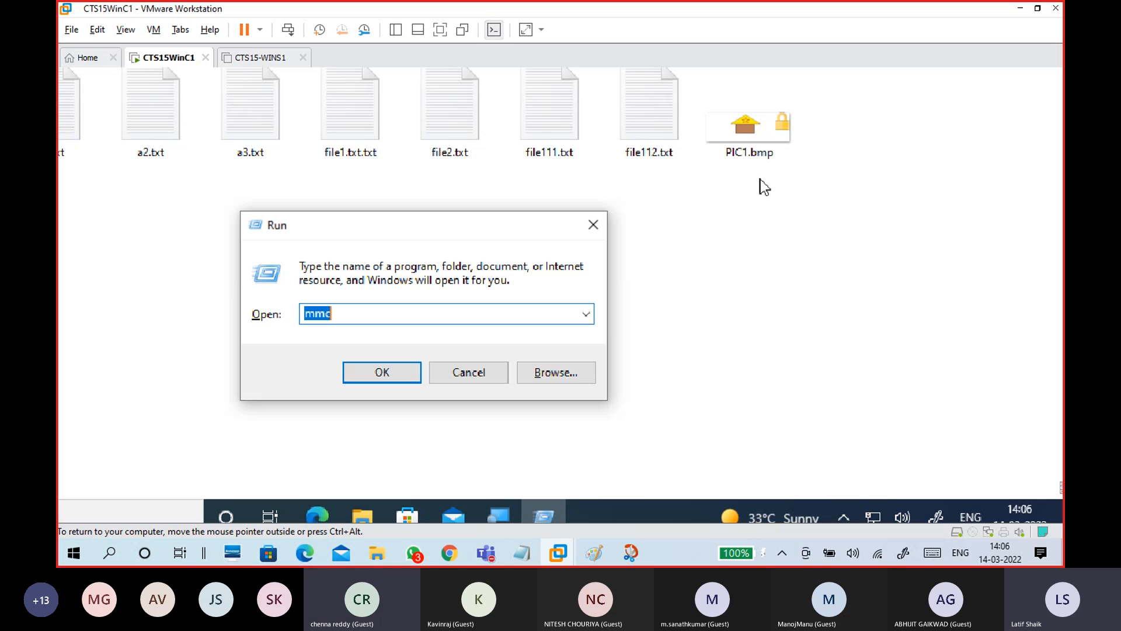
click(393, 315)
drag(393, 316, 293, 308)
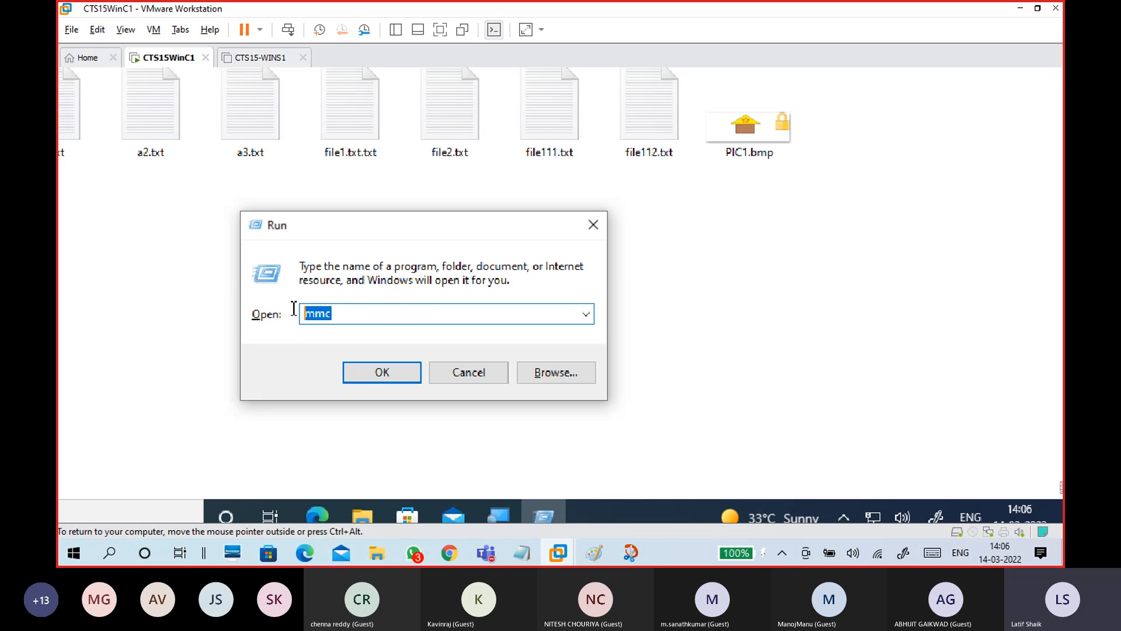
click(338, 315)
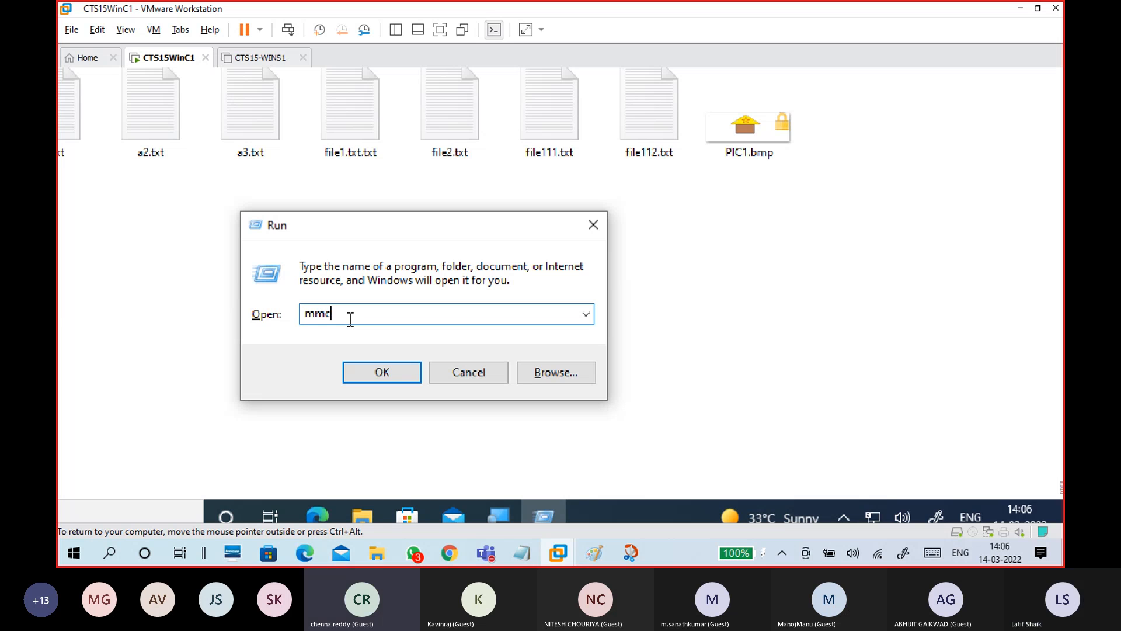
click(382, 374)
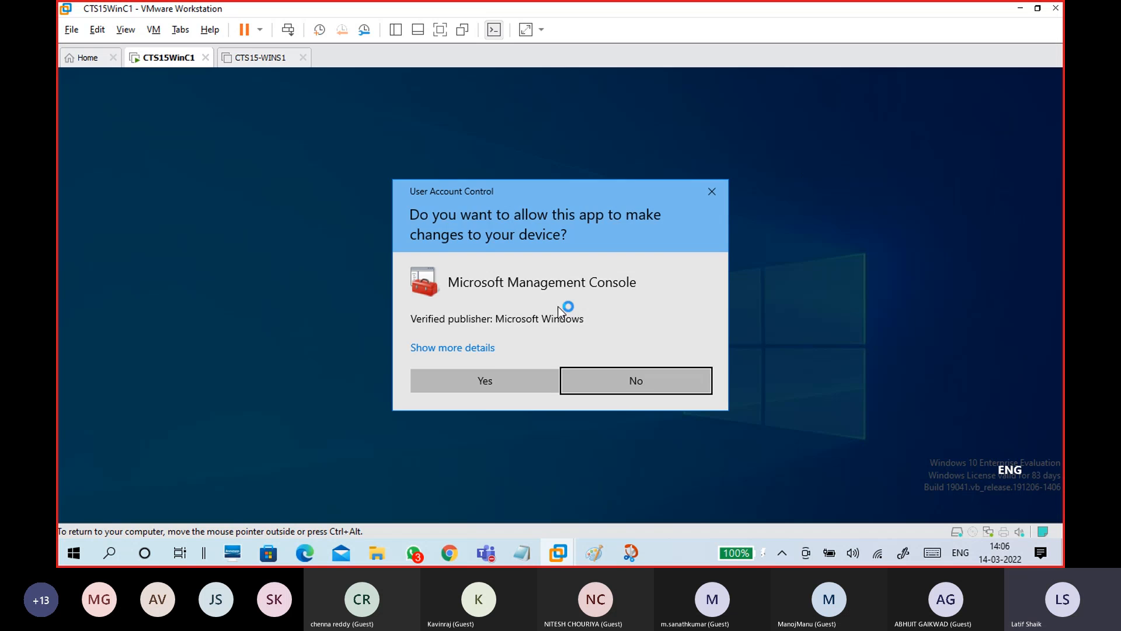
Allow Microsoft Management Console through User Account Control and adjust the guest zoom
click(482, 381)
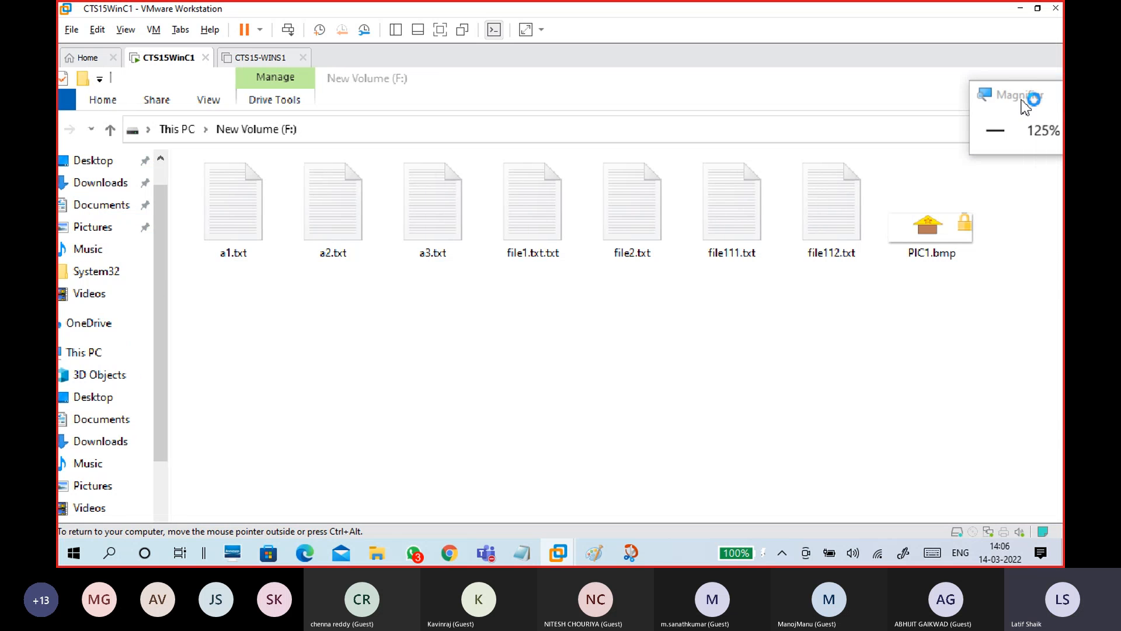
click(909, 137)
click(769, 124)
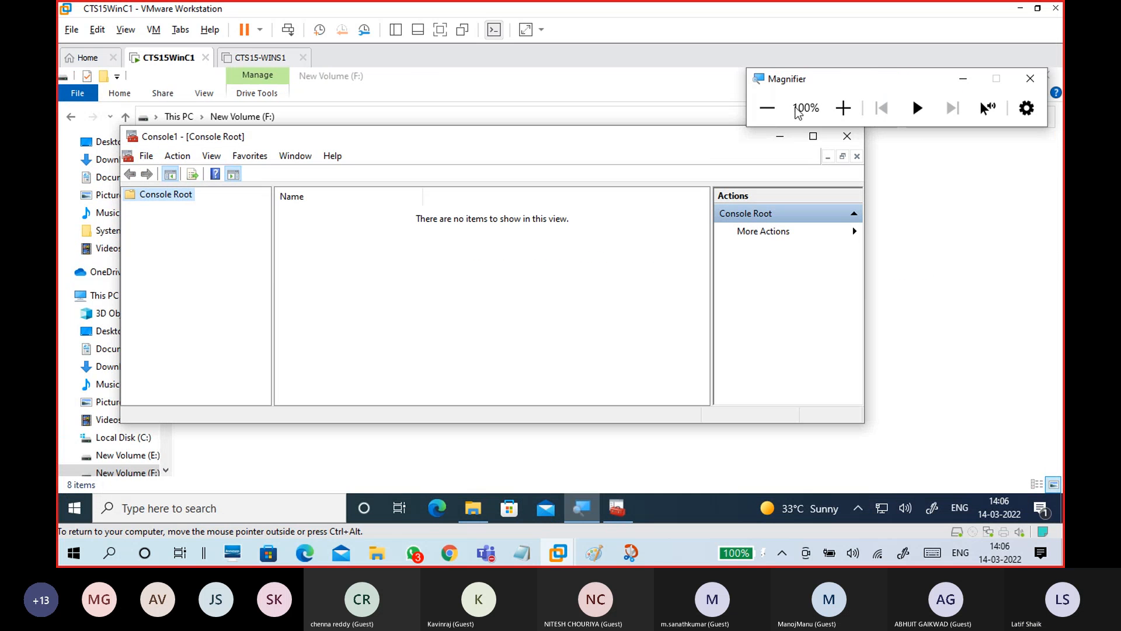
click(857, 109)
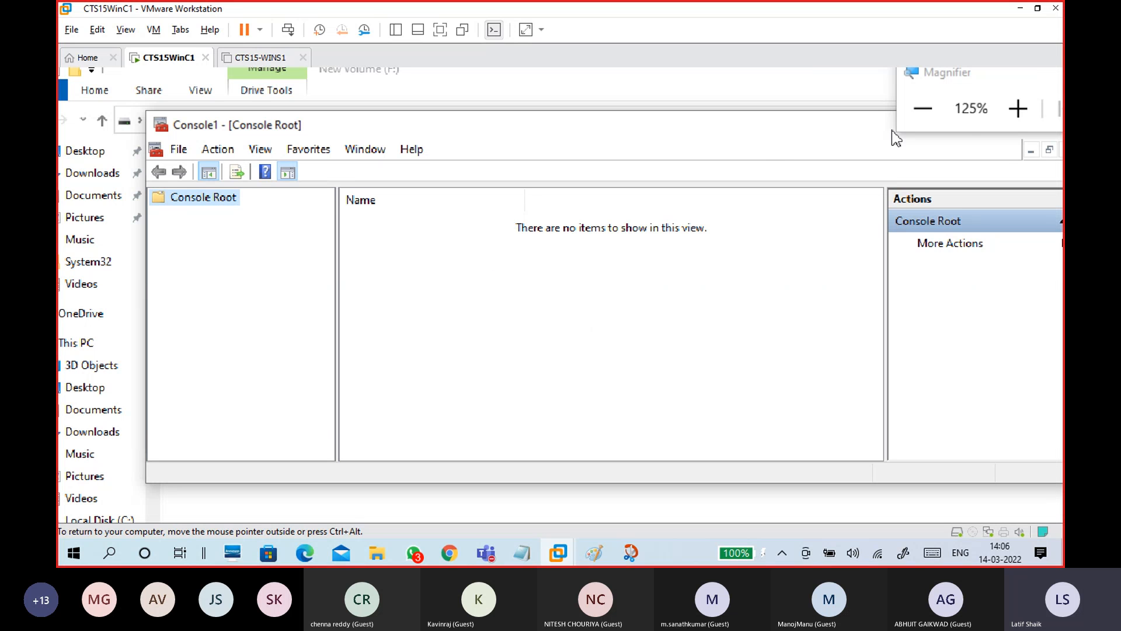
click(1004, 107)
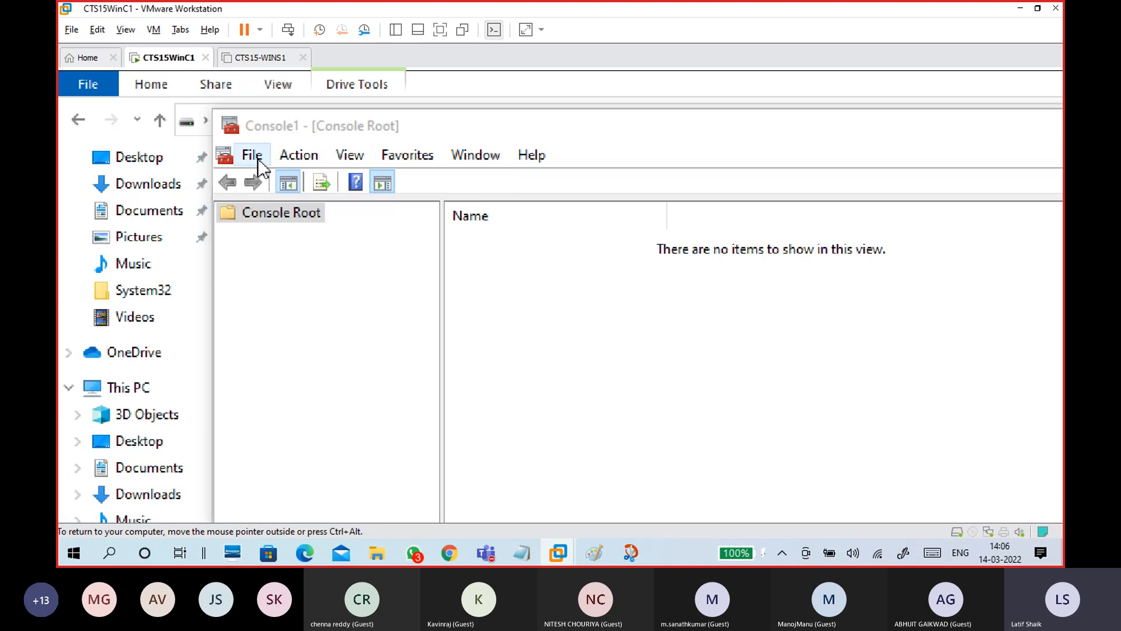
Choose File > Add/Remove Snap-in in Console1
click(257, 159)
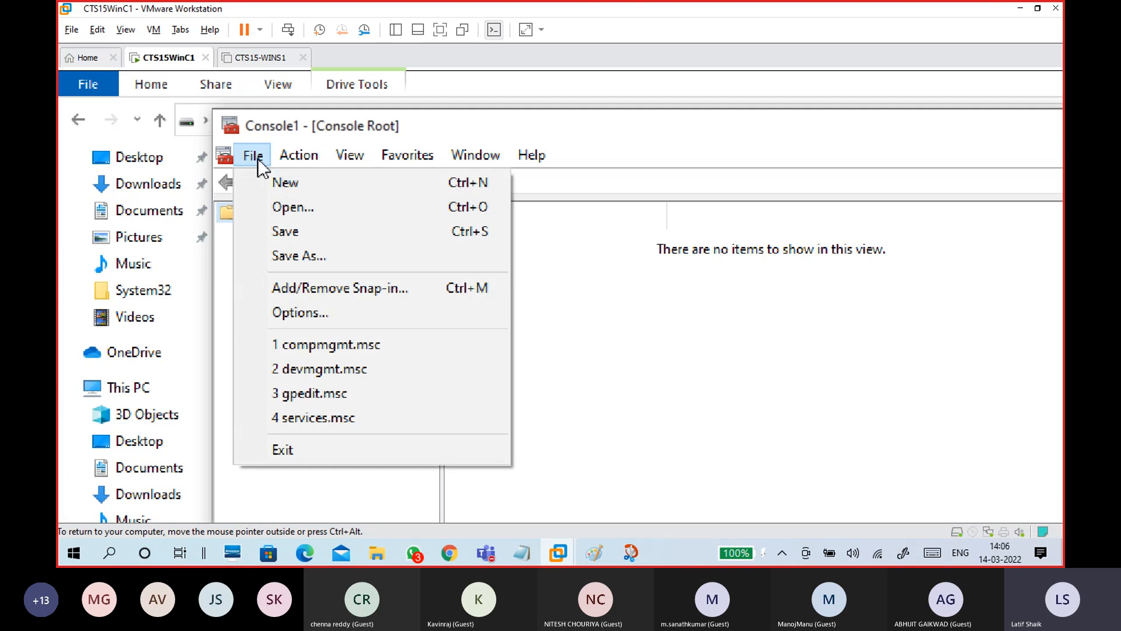
click(330, 292)
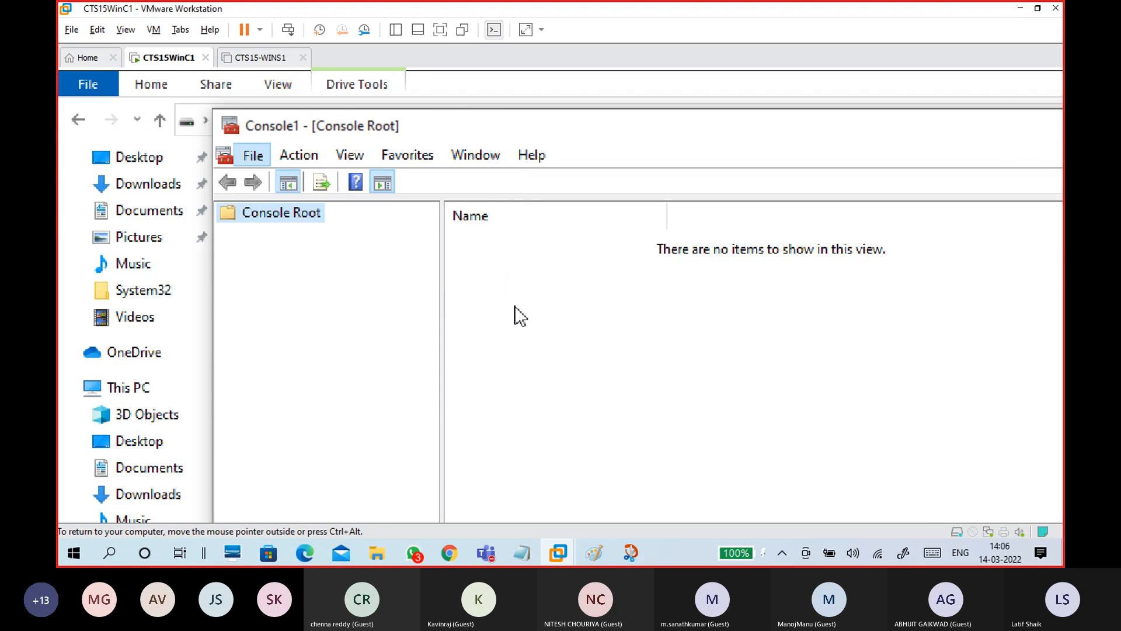
key(super+plus)
Add the Certificates snap-in for My user account and confirm it with OK
click(929, 117)
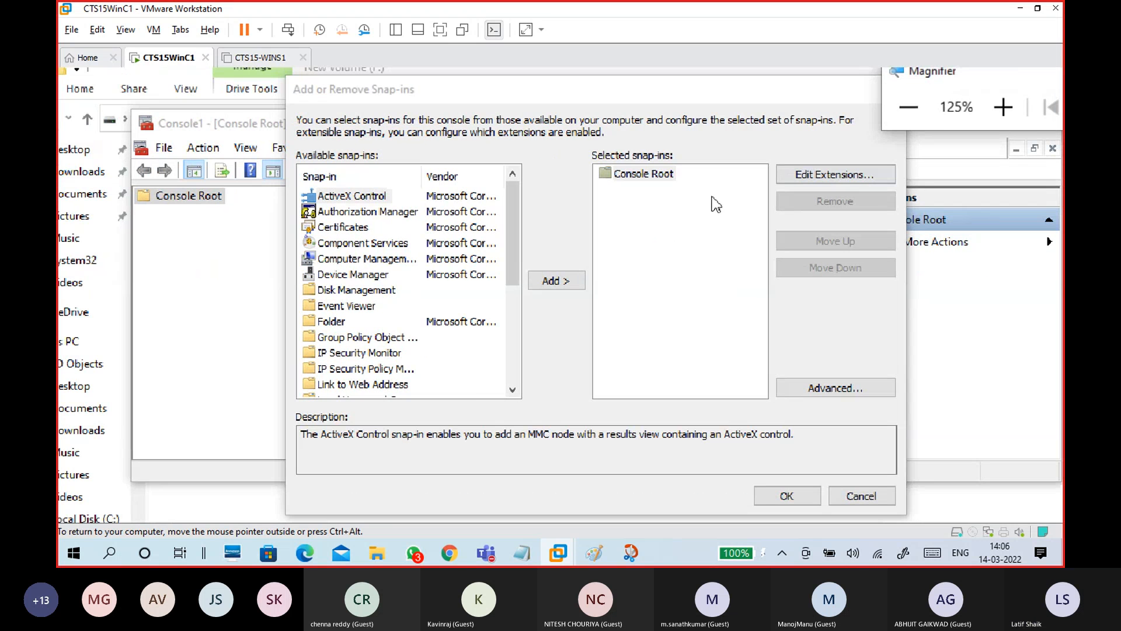
click(1004, 108)
click(1004, 108)
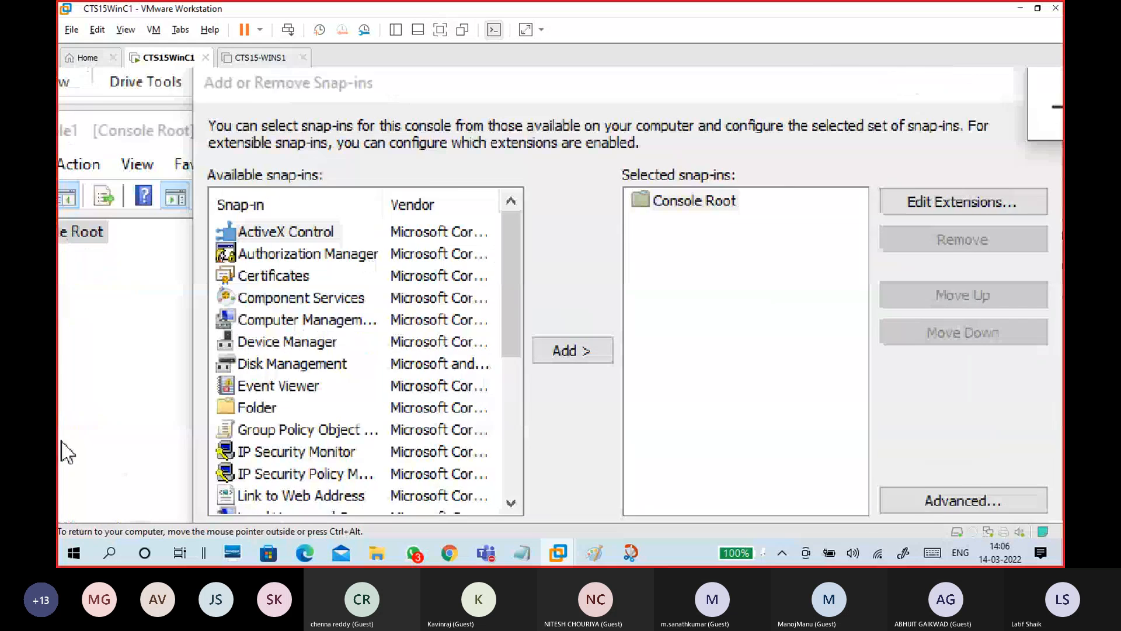
click(493, 167)
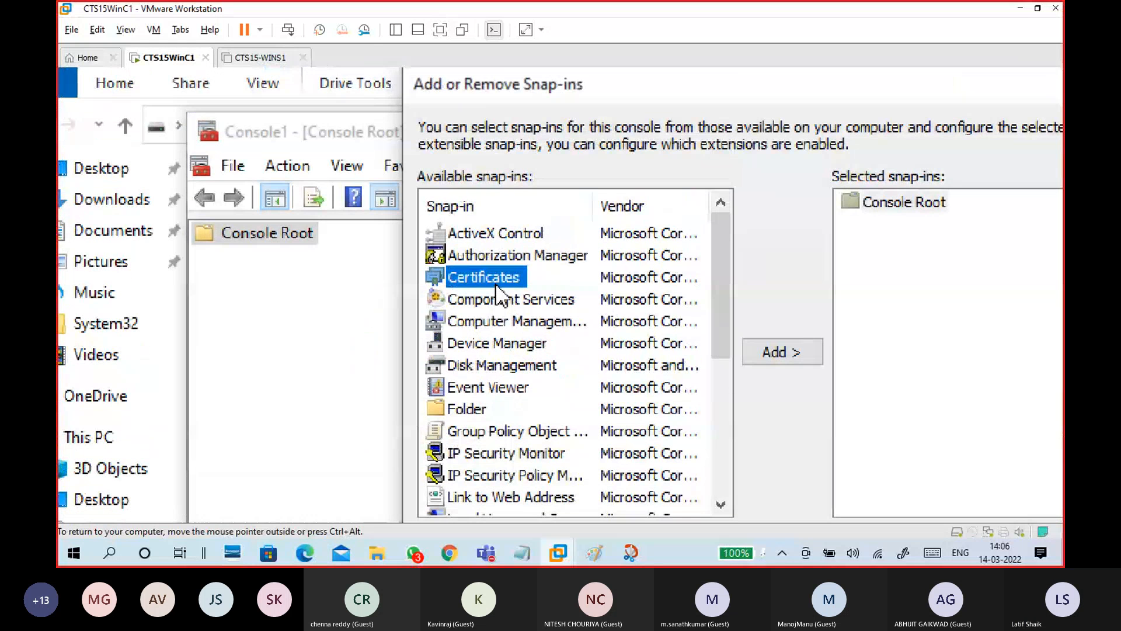
click(806, 362)
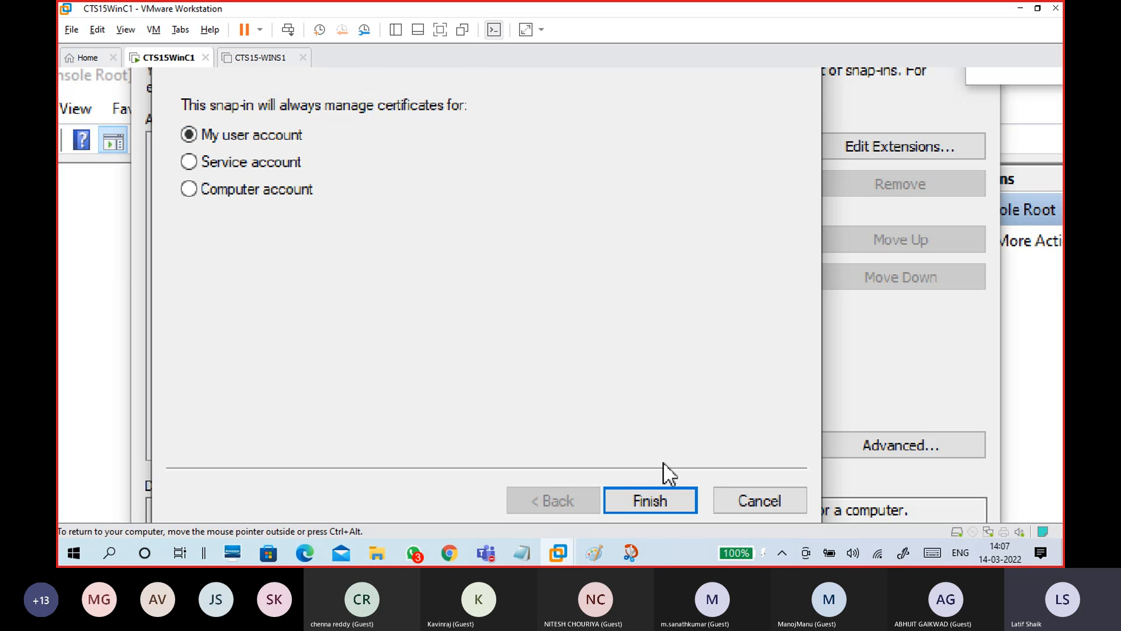
click(672, 506)
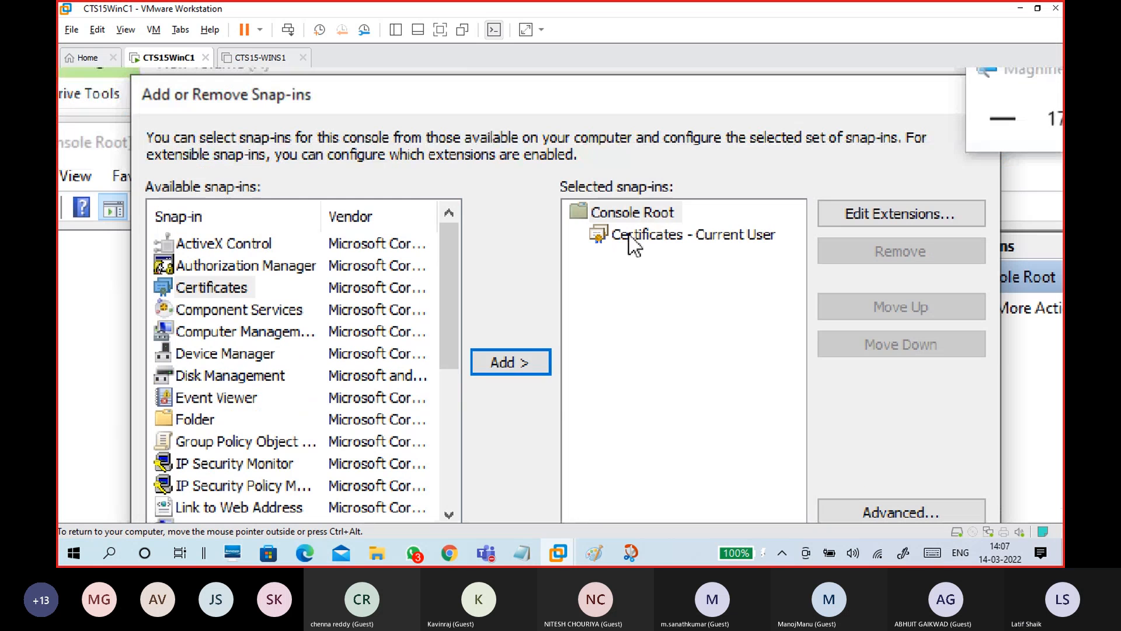
click(700, 237)
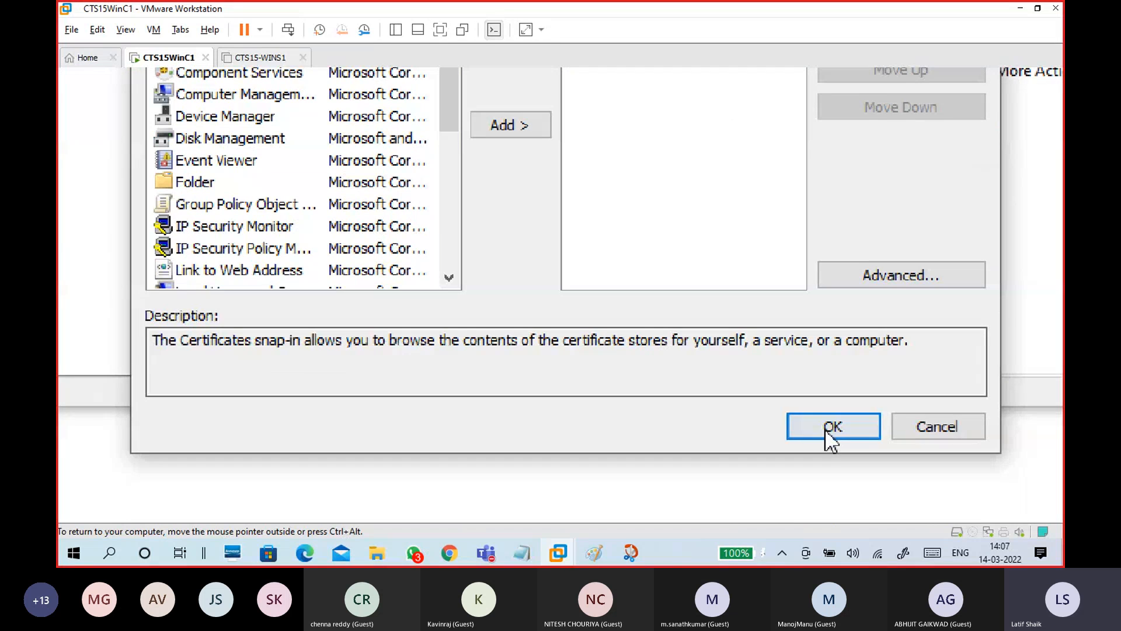
click(829, 427)
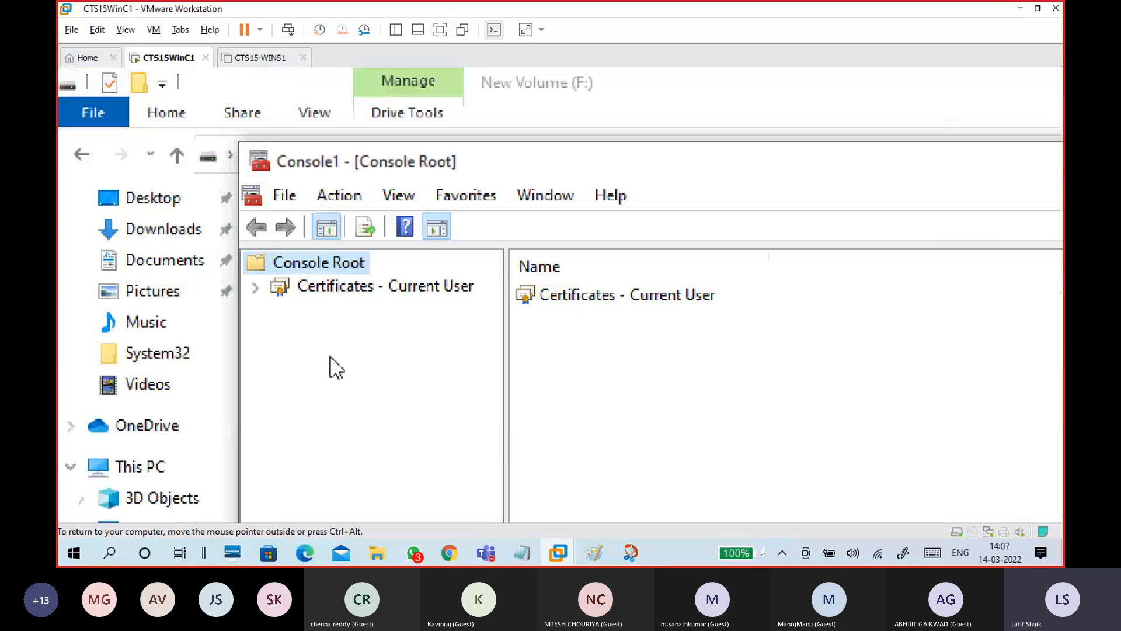
Expand Certificates - Current User > Personal > Certificates, select the EFS certificate, and narrow Issued To
click(325, 291)
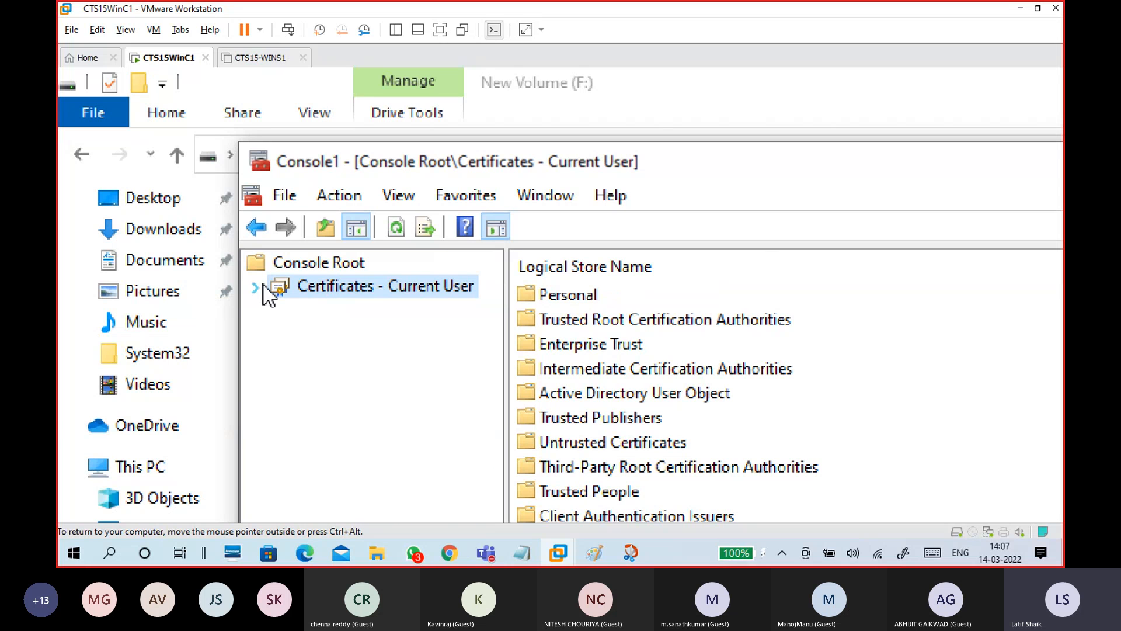
click(263, 285)
click(330, 311)
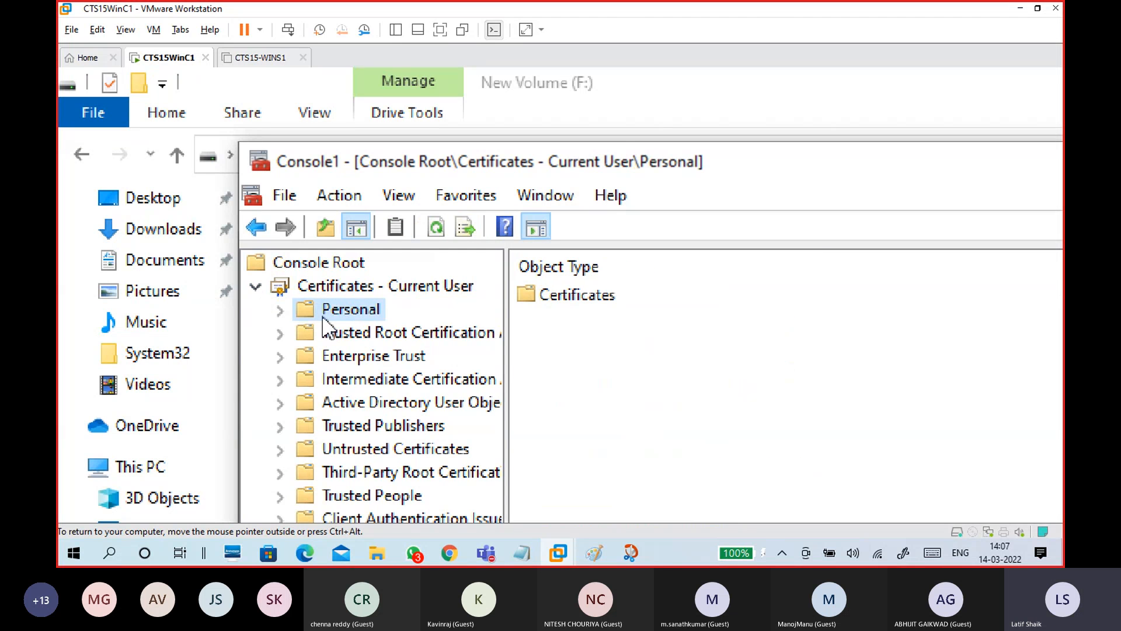
click(281, 310)
click(353, 331)
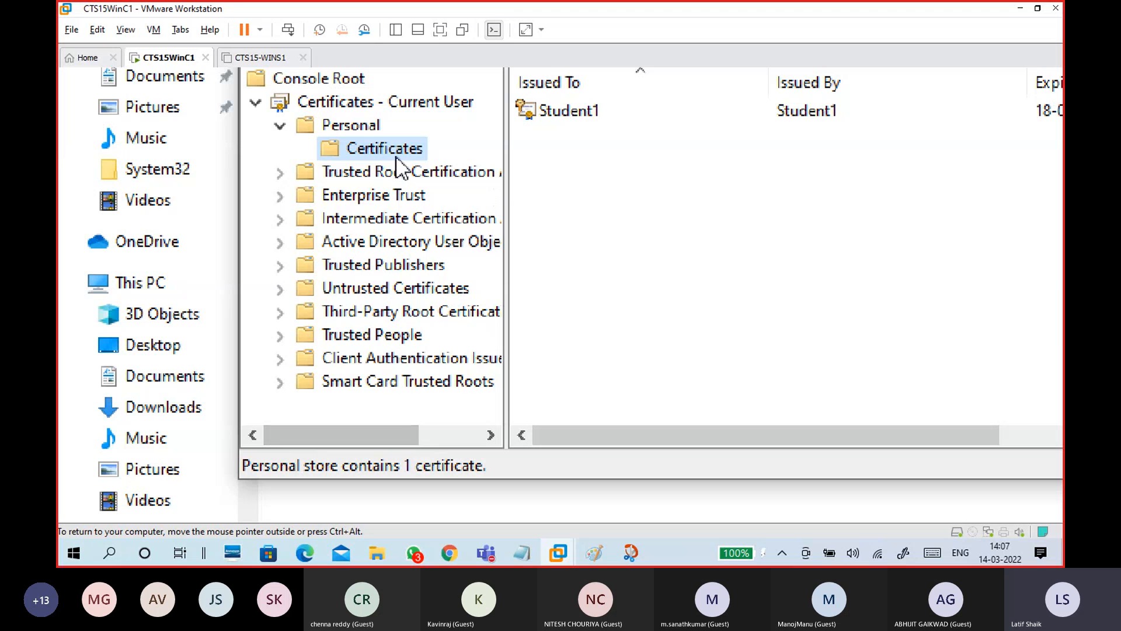
click(372, 124)
click(390, 151)
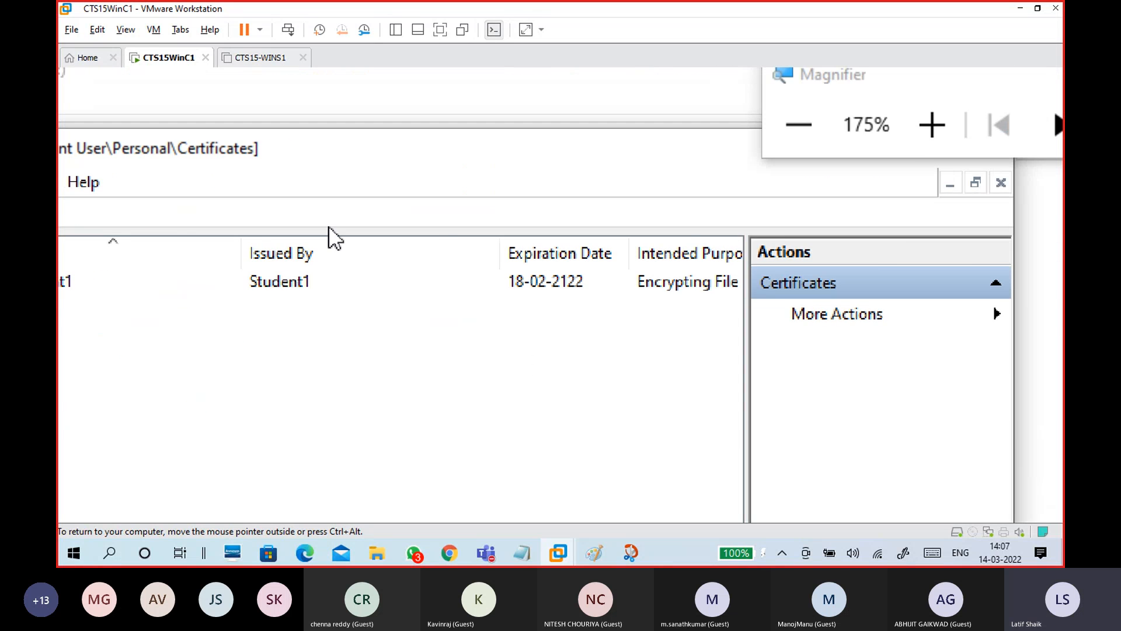
click(184, 283)
drag(407, 247, 267, 249)
Open the certificate's Details and check its signature algorithms and 2122 expiry date
drag(528, 238, 364, 255)
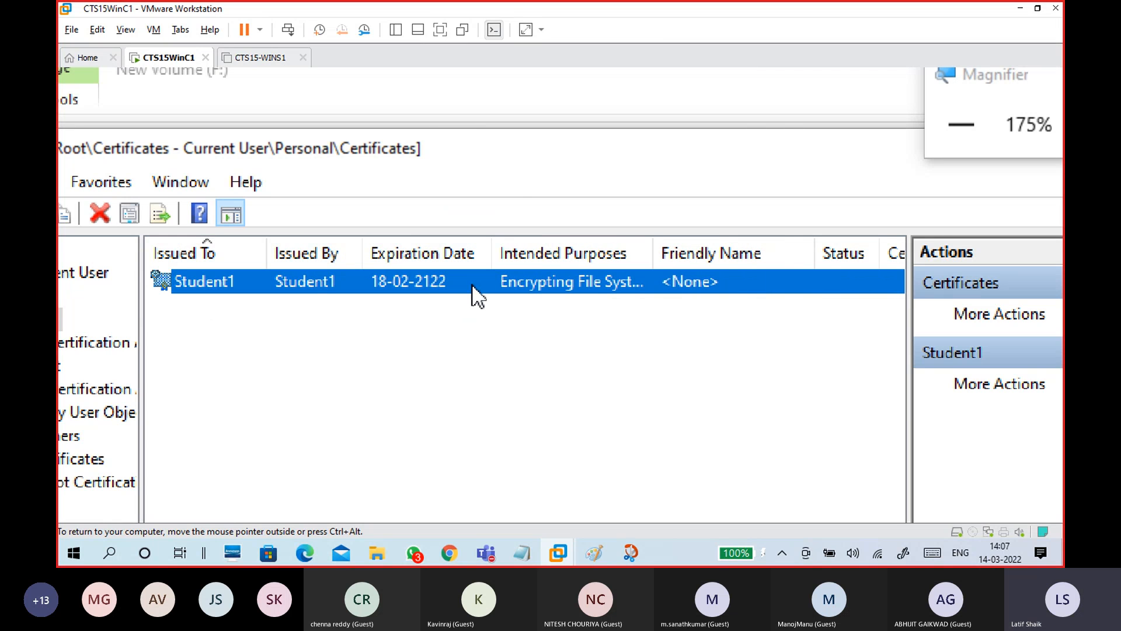
double_click(439, 294)
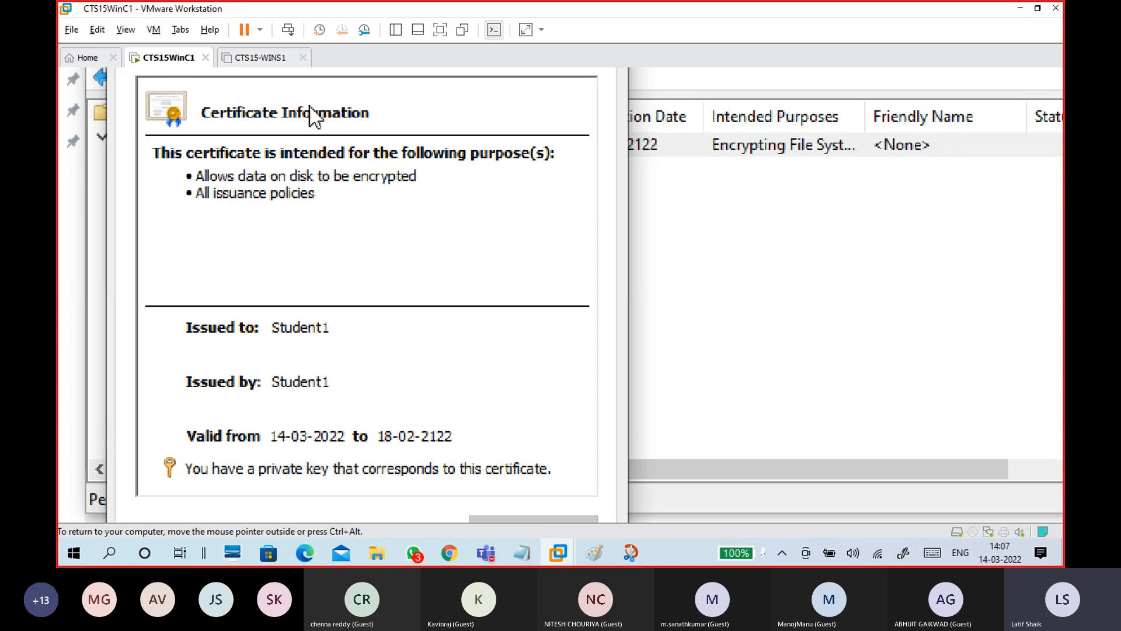
click(213, 114)
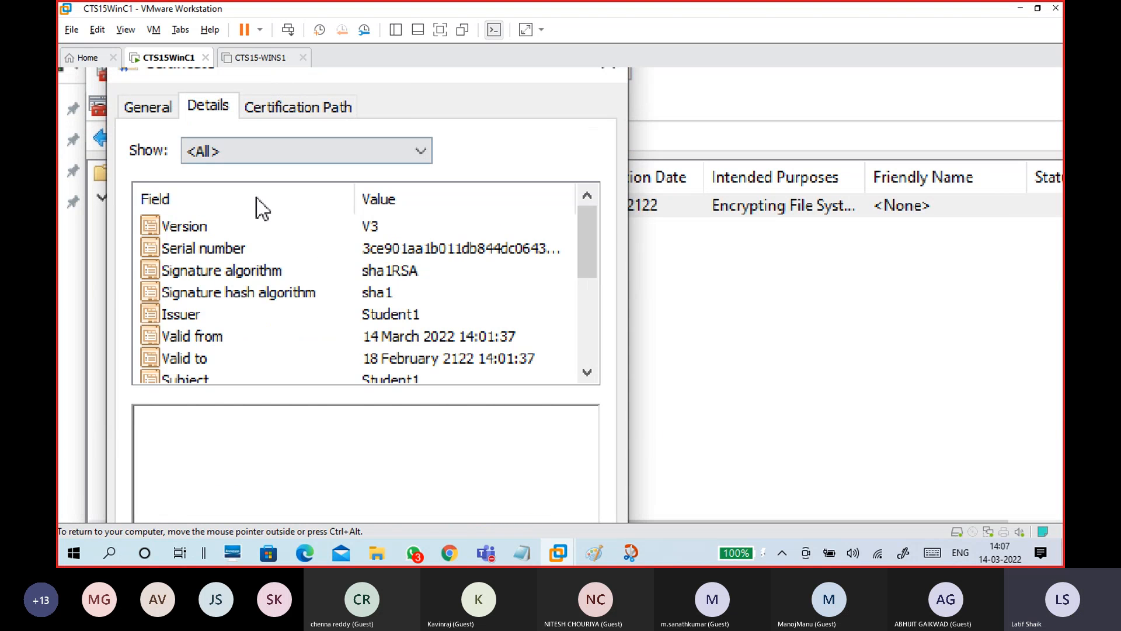
click(402, 272)
click(406, 292)
click(414, 275)
click(409, 289)
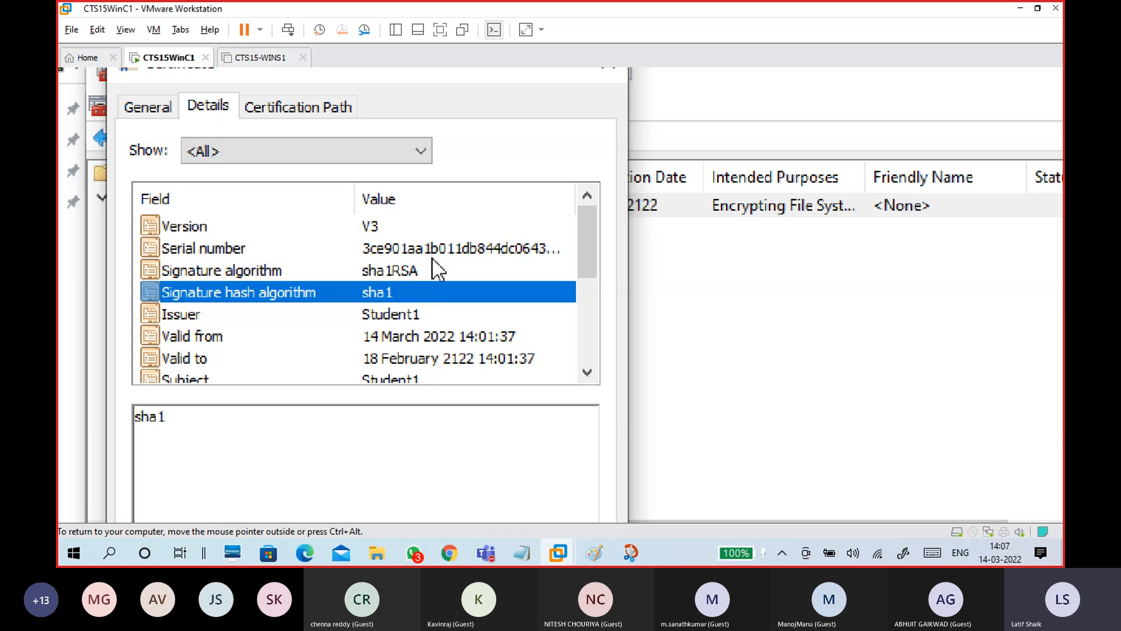
click(419, 356)
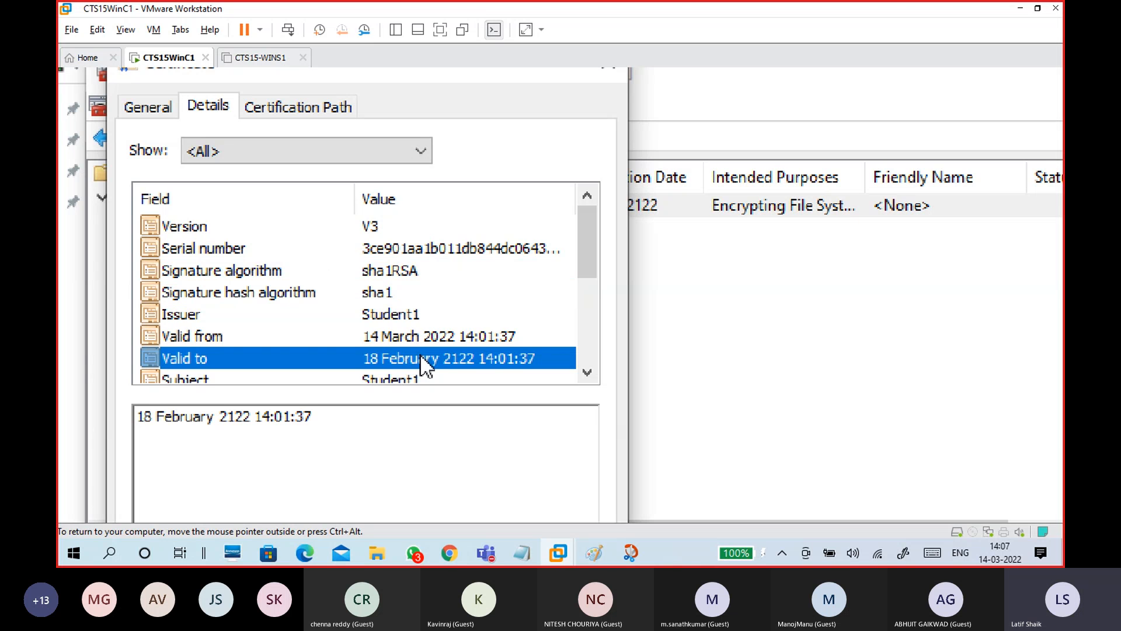
scroll(433, 364, down, 1)
scroll(432, 365, down, 1)
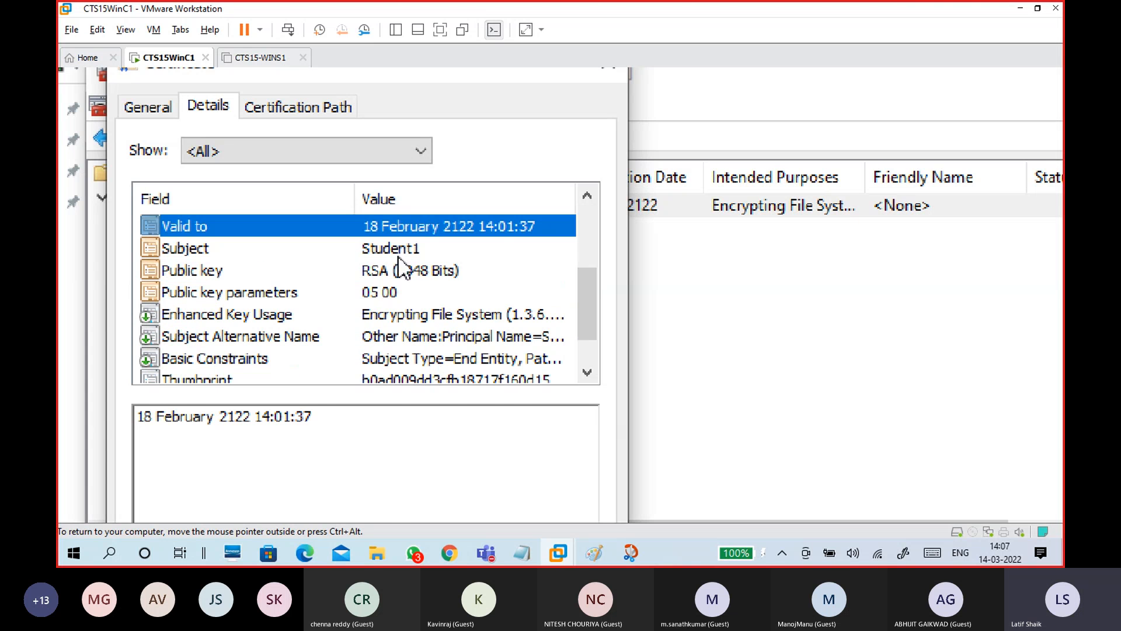
Inspect the RSA (2048 Bits) public key, thumbprint and Enhanced Key Usage, then view the Certification Path
click(403, 271)
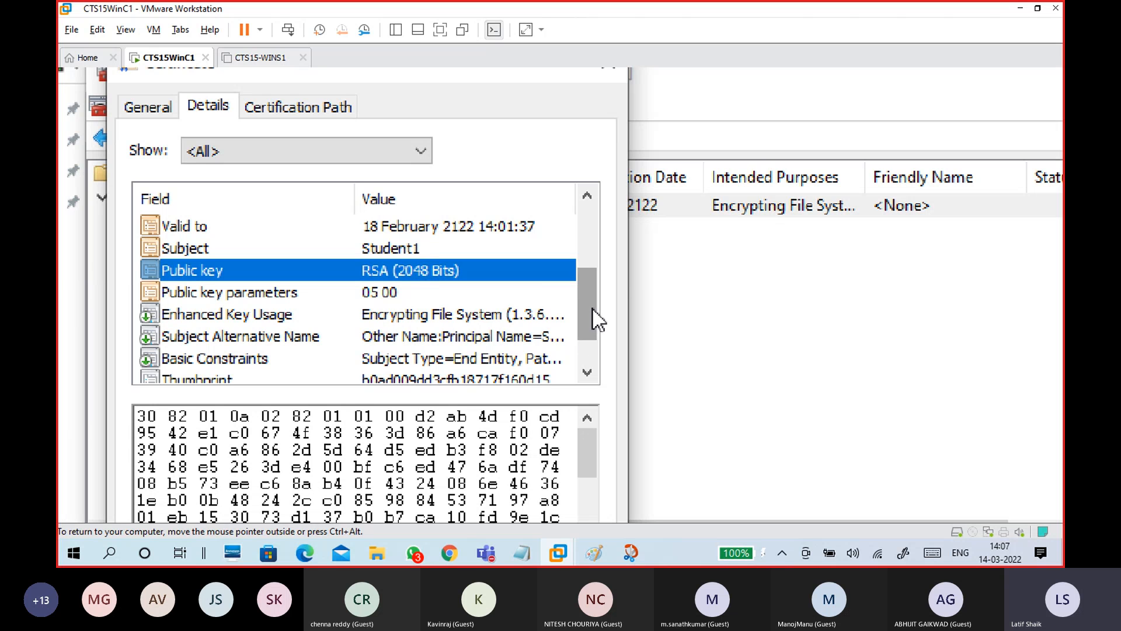
drag(596, 318, 596, 350)
click(455, 341)
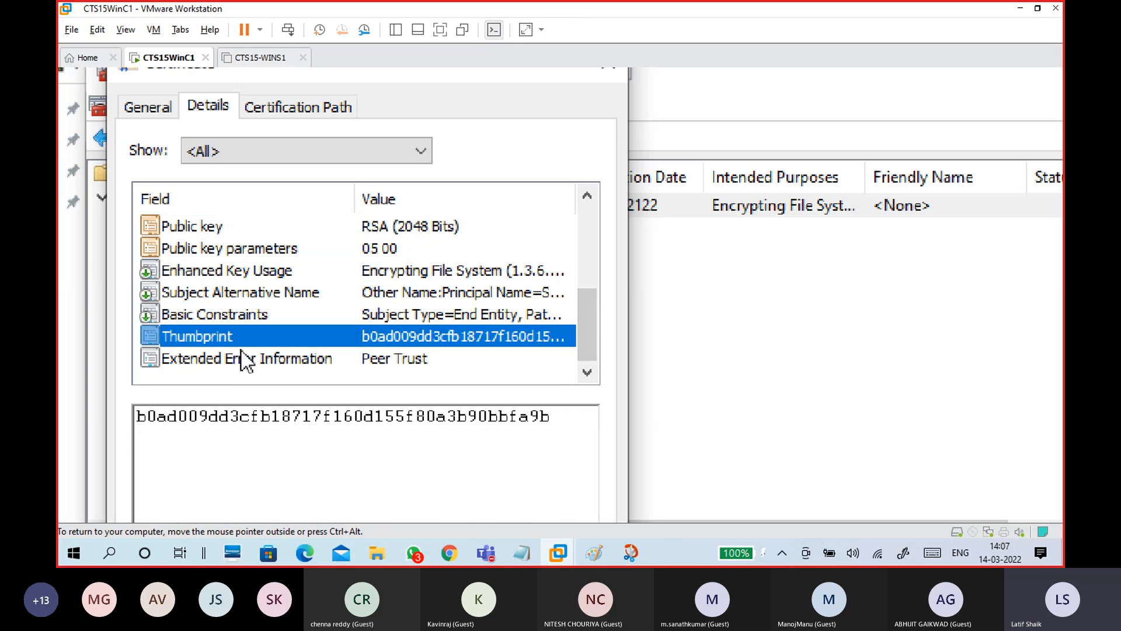
drag(550, 416, 148, 391)
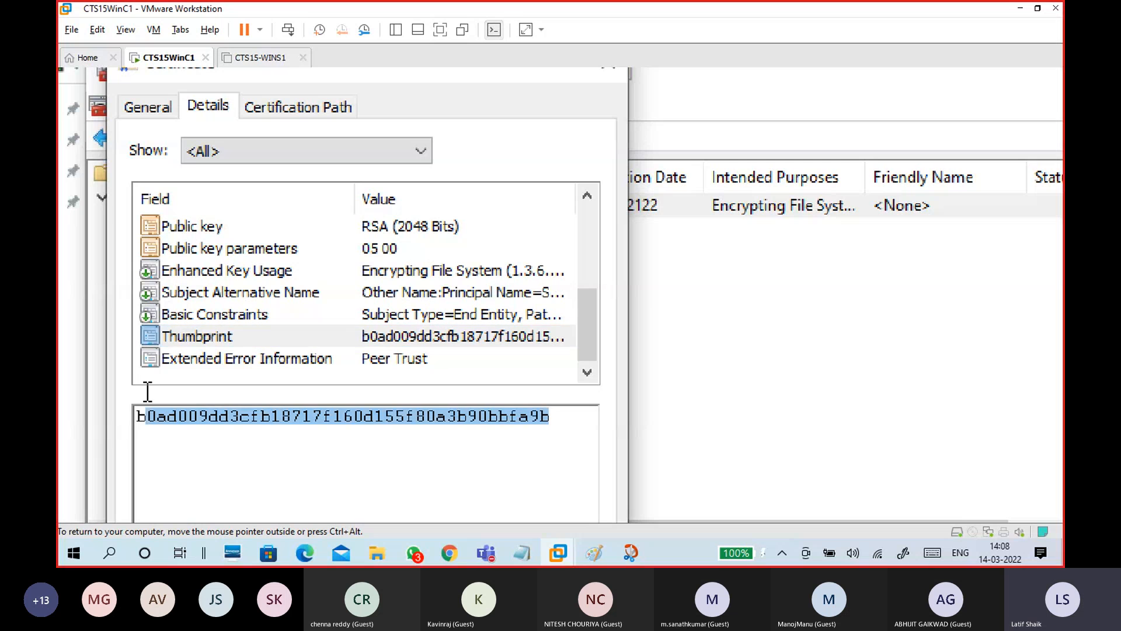
click(187, 343)
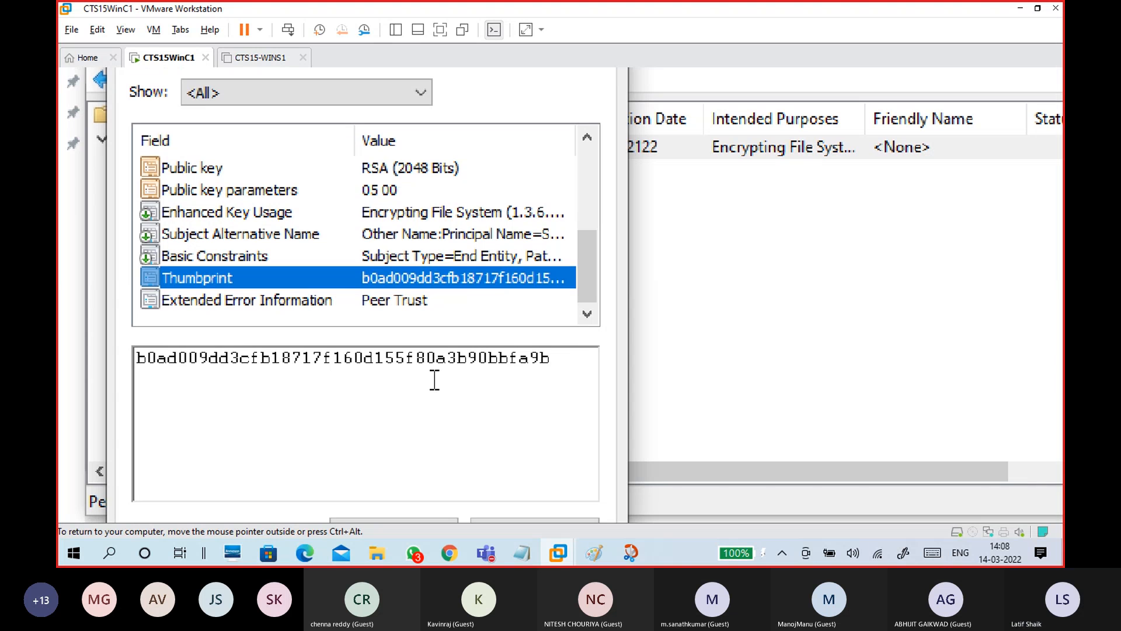
click(402, 214)
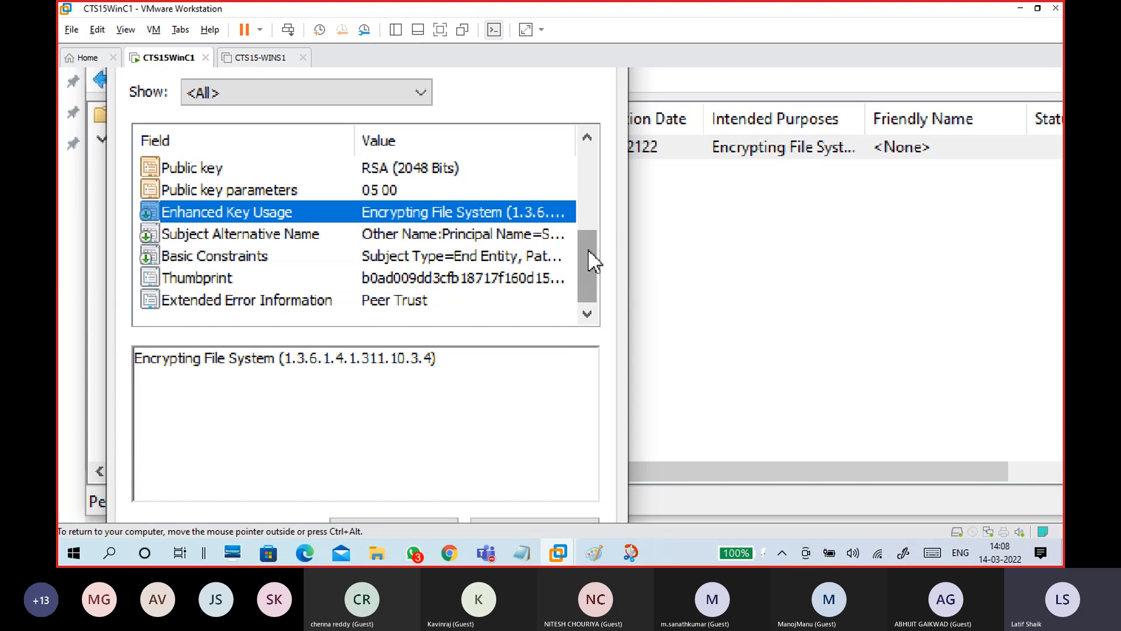
scroll(588, 249, up, 1)
click(455, 233)
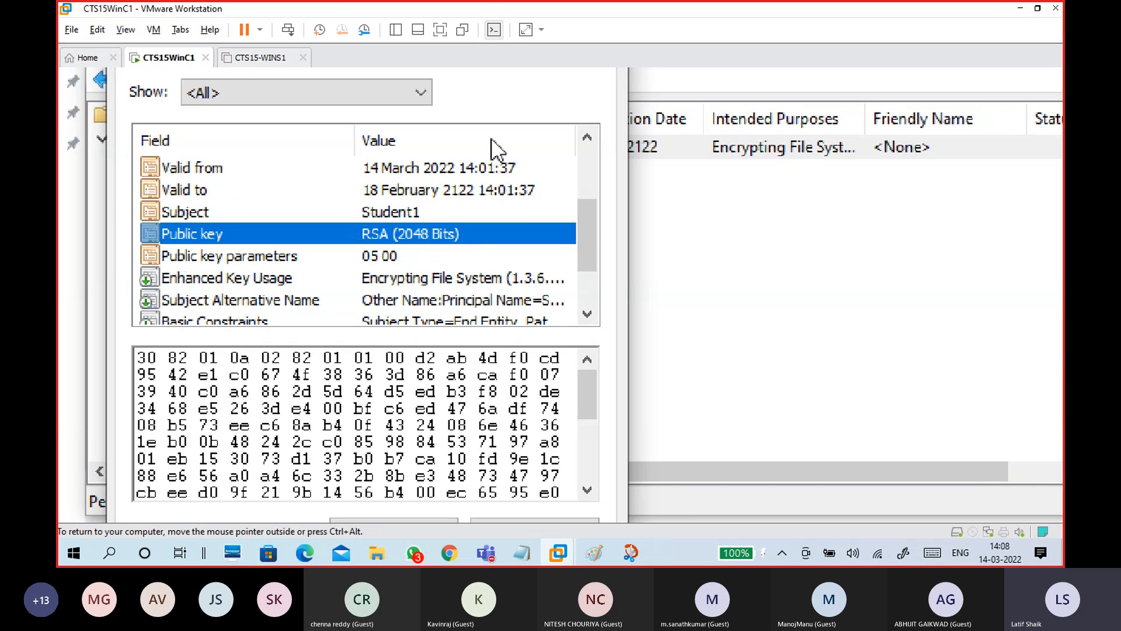
scroll(584, 263, down, 1)
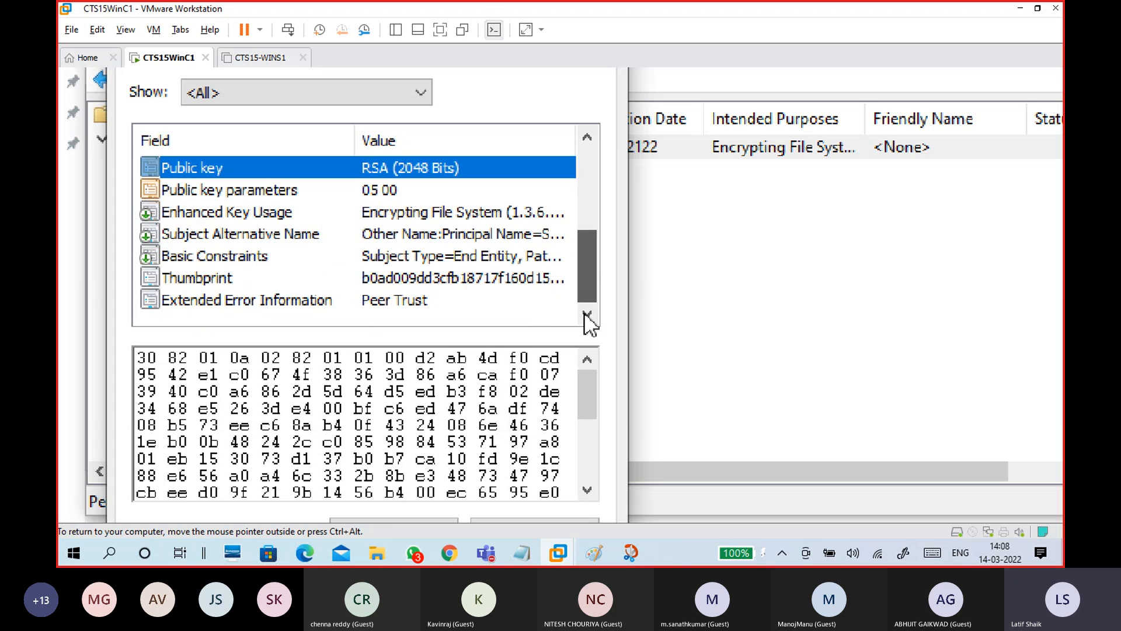
click(390, 279)
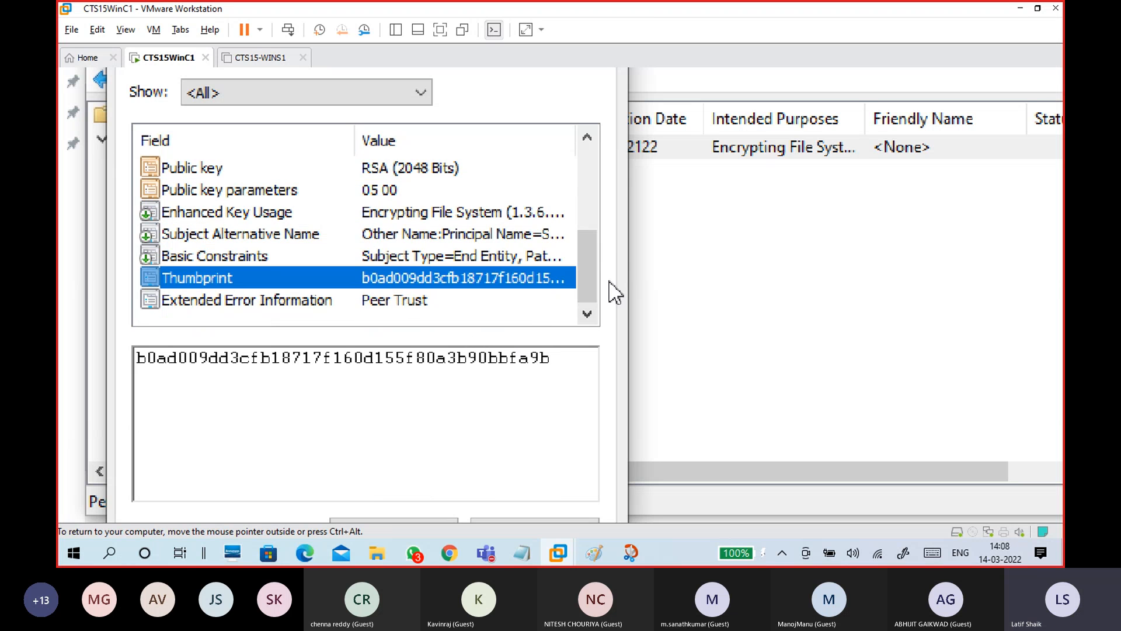
scroll(589, 239, up, 3)
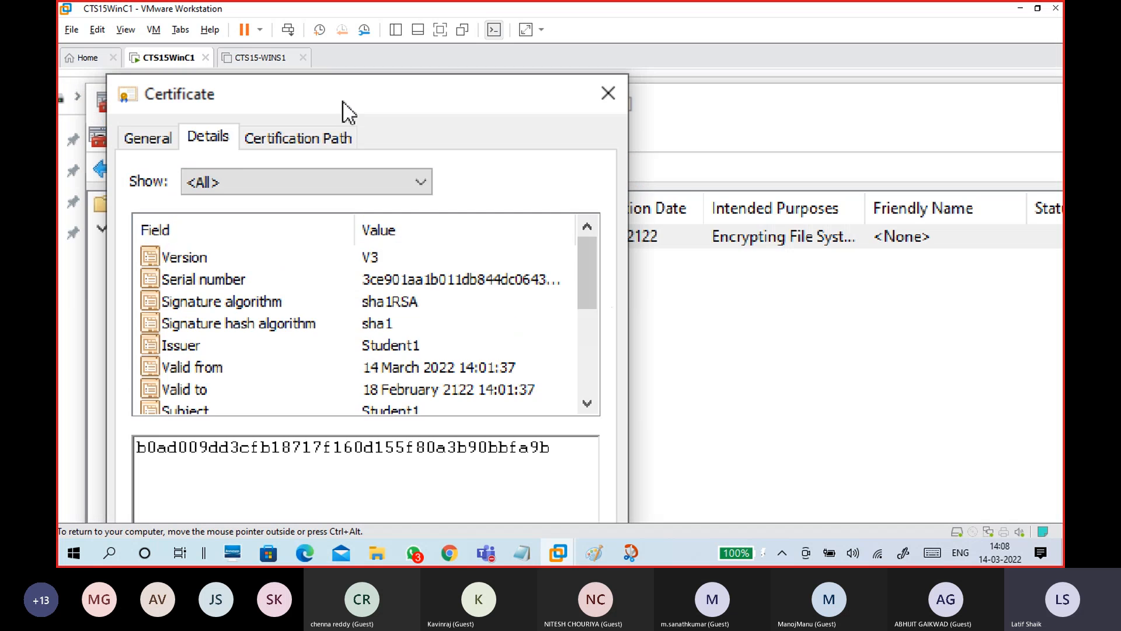
click(322, 135)
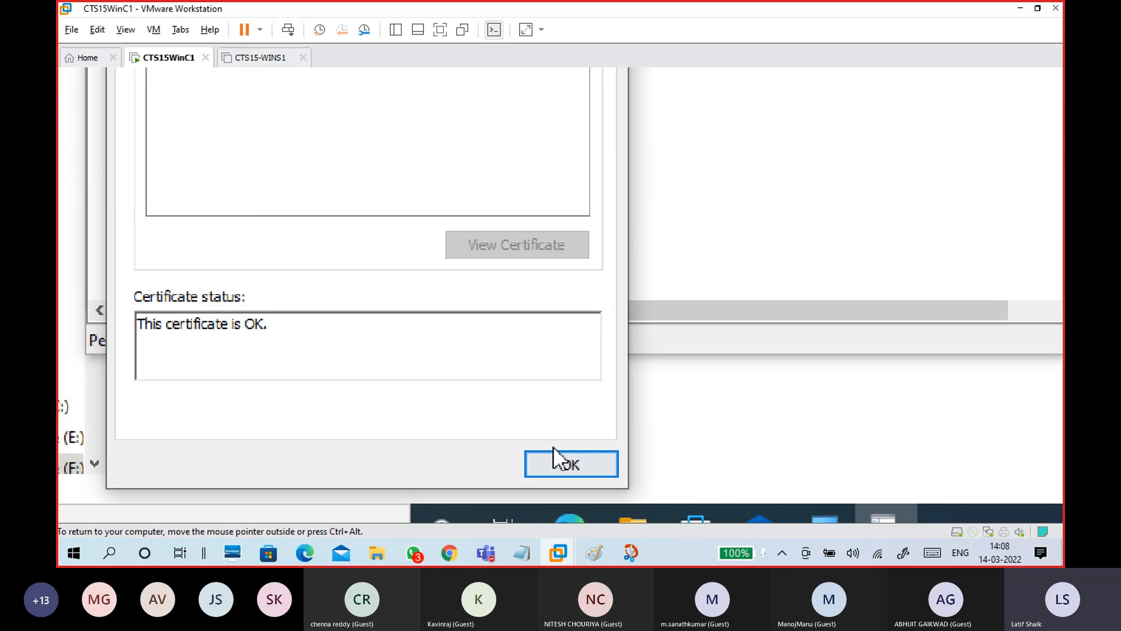
Close the certificate properties and reselect Student1 under Personal > Certificates
click(558, 465)
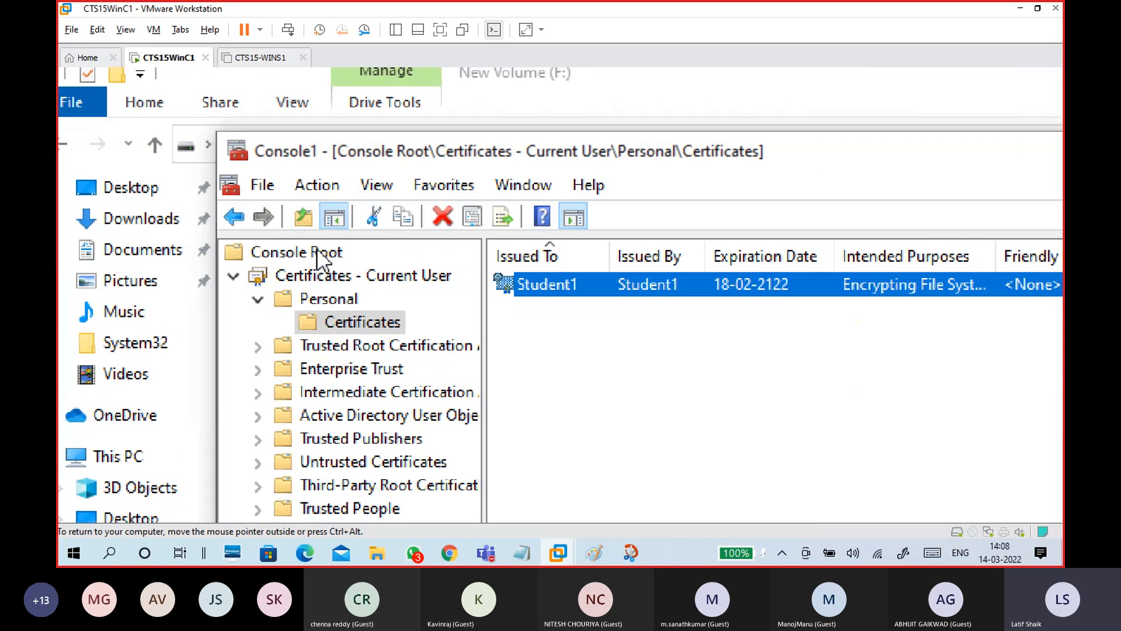
click(344, 278)
click(344, 313)
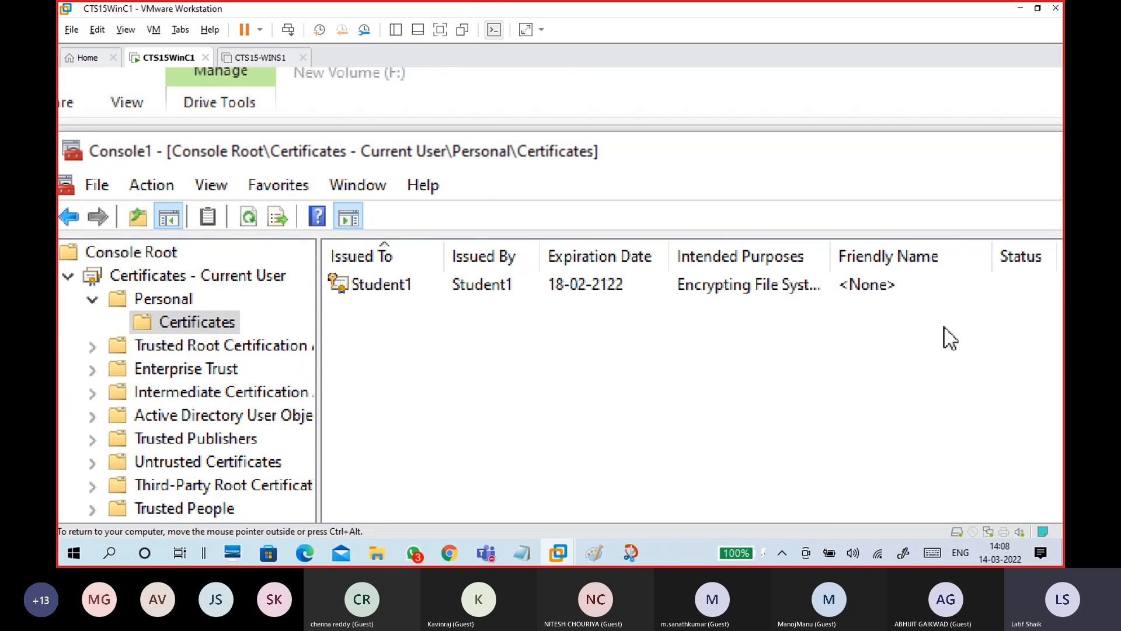
click(781, 283)
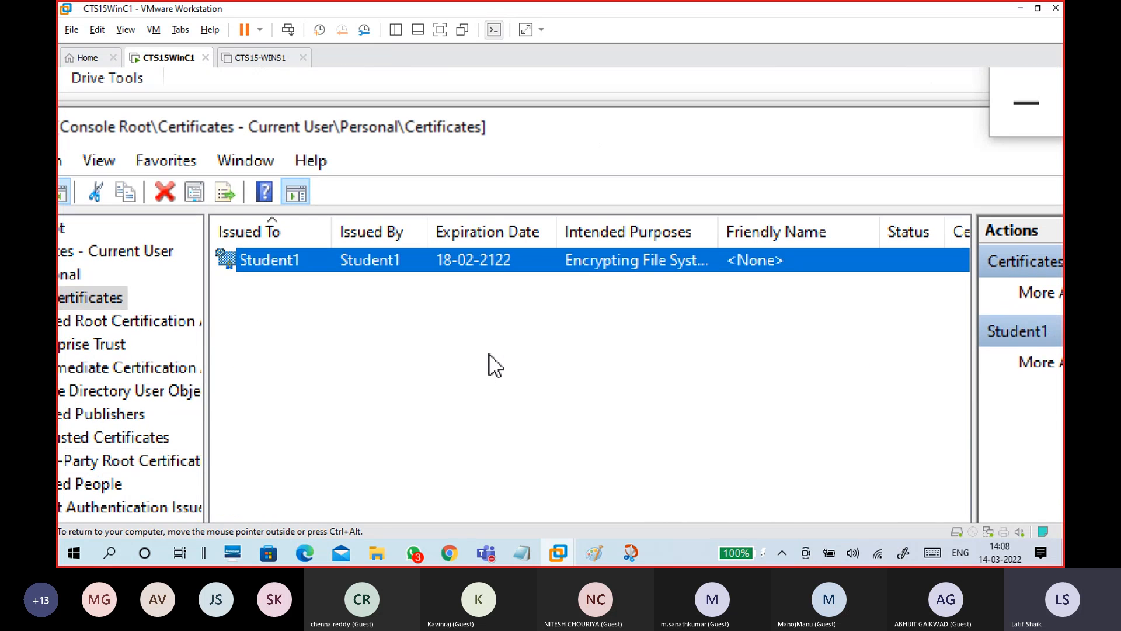
Launch All Tasks > Export… on Student1 and zoom the Magnifier out to 125%
right_click(479, 263)
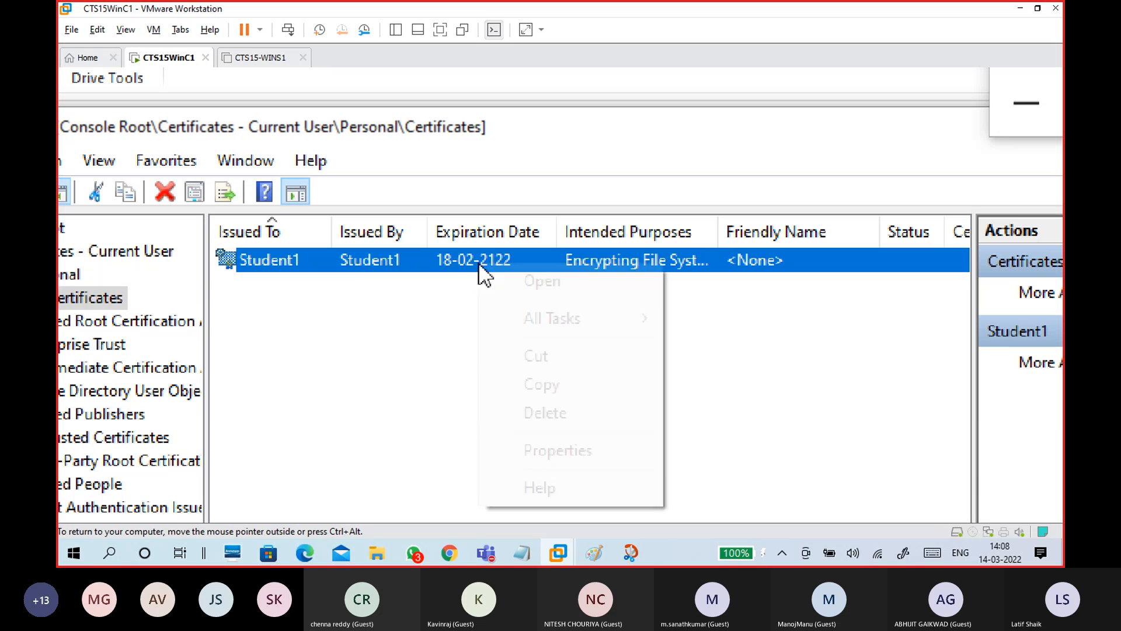
mouse_move(528, 316)
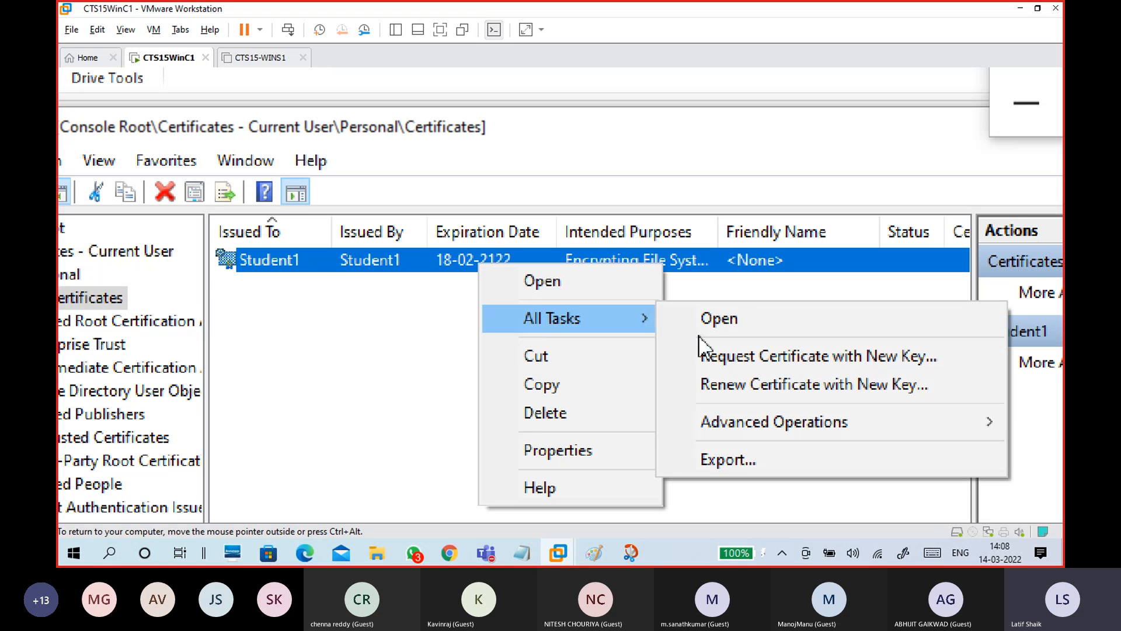
right_click(324, 267)
mouse_move(371, 315)
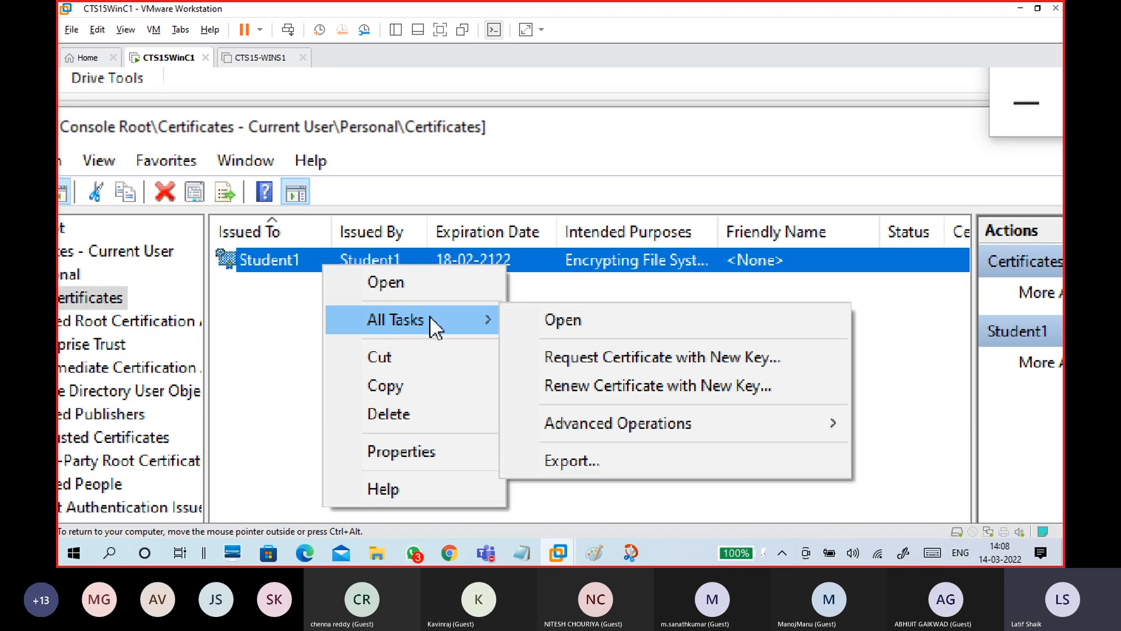
click(616, 468)
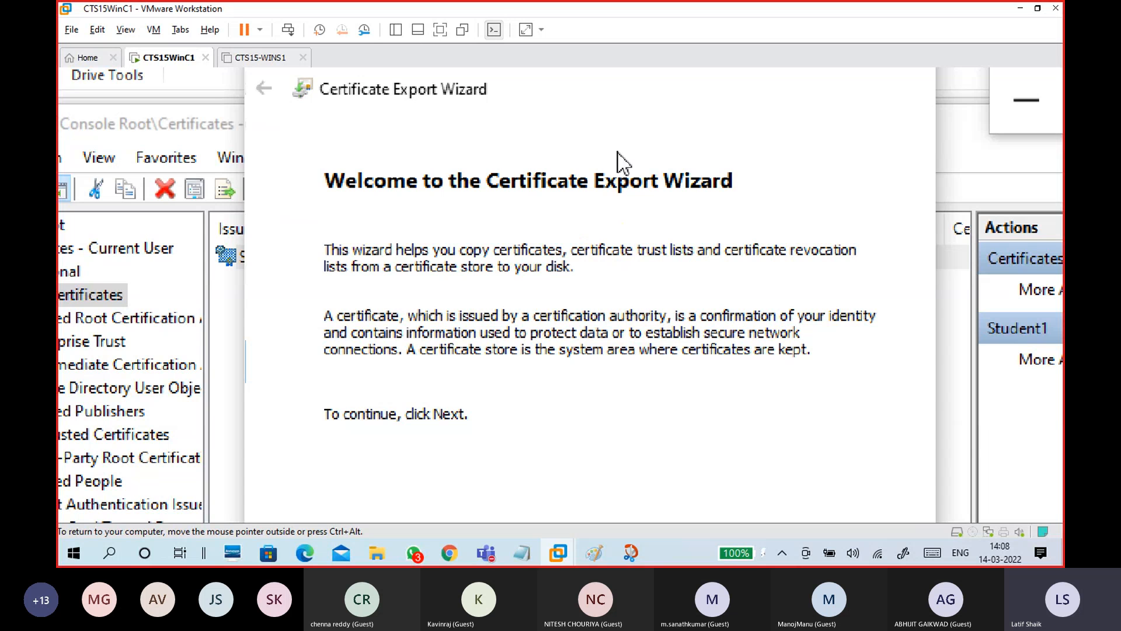
click(1004, 114)
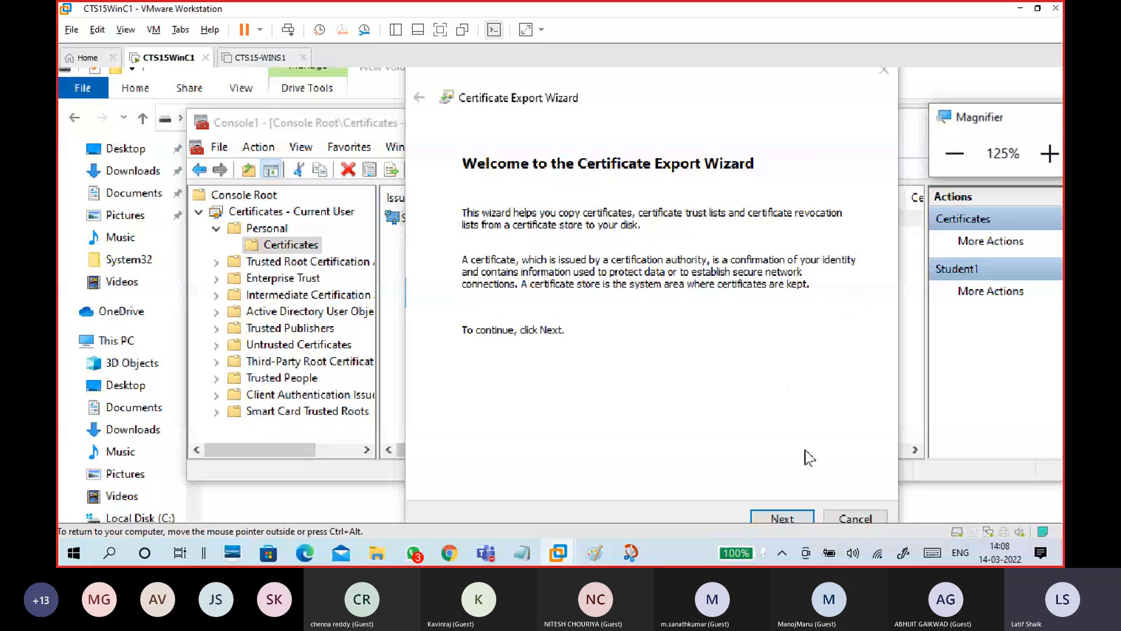
Cancel the Certificate Export Wizard and close Console1, answering No to saving settings
click(856, 508)
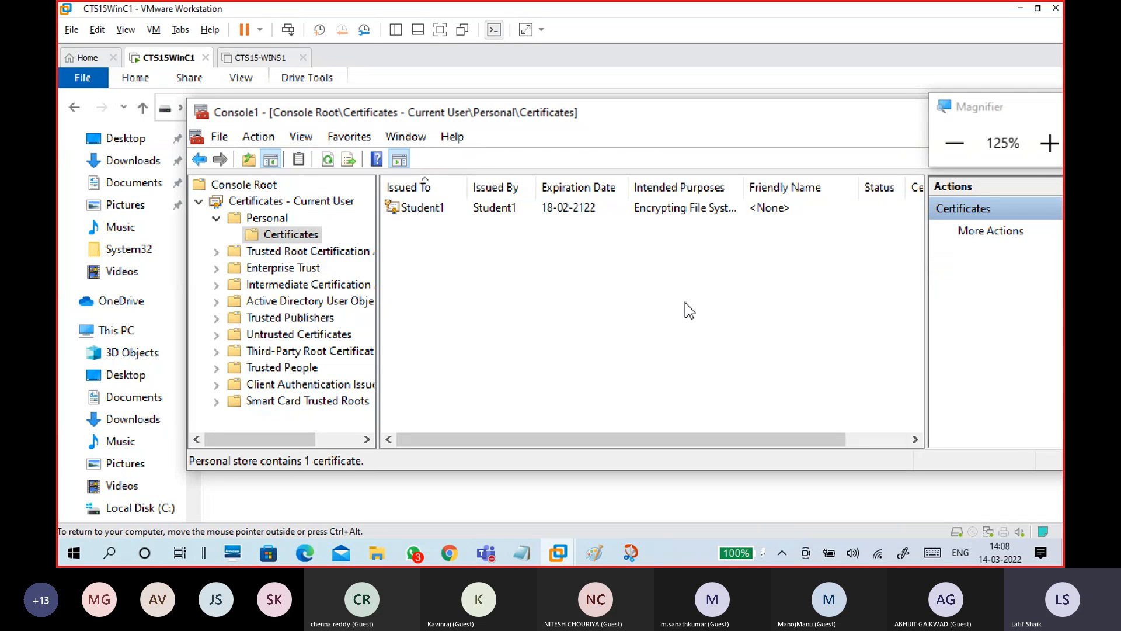
drag(883, 120, 851, 240)
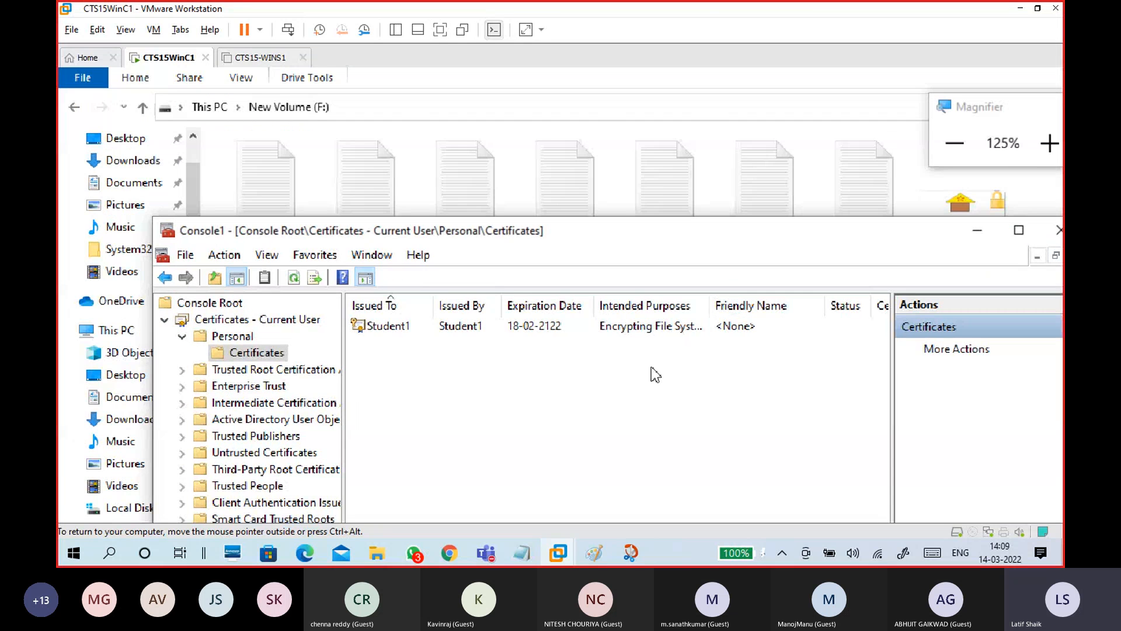
click(458, 329)
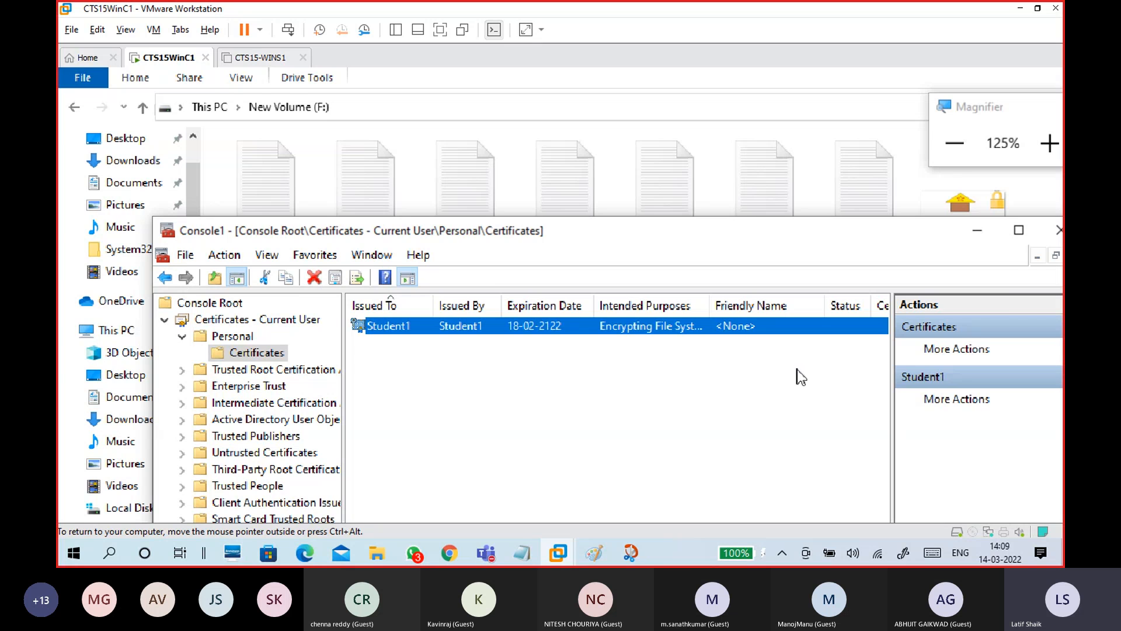
click(940, 230)
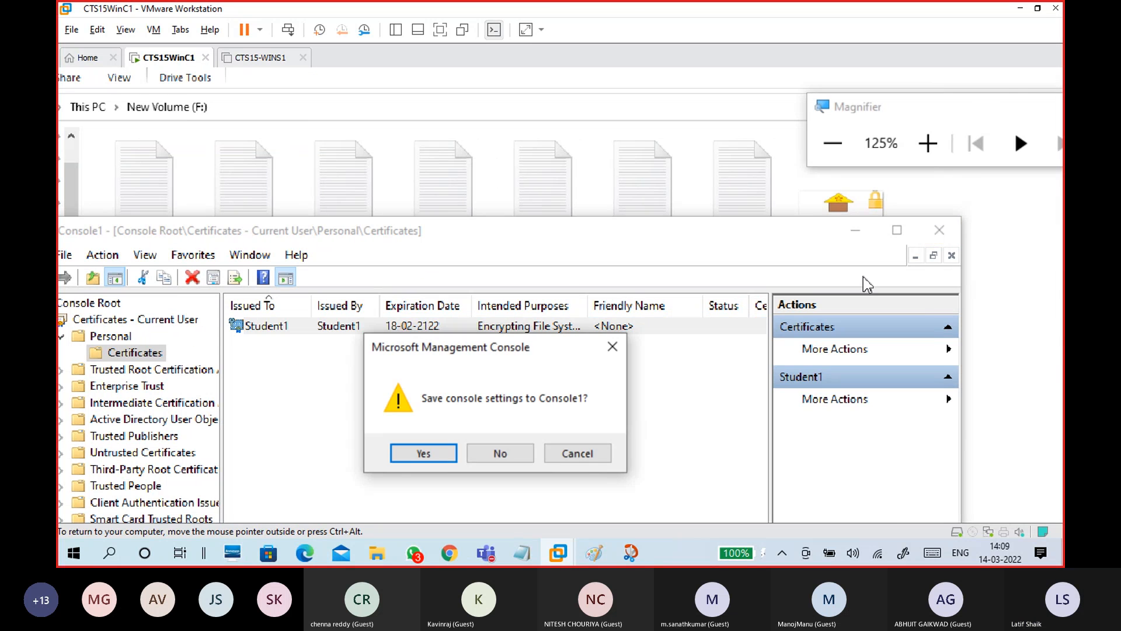
click(499, 454)
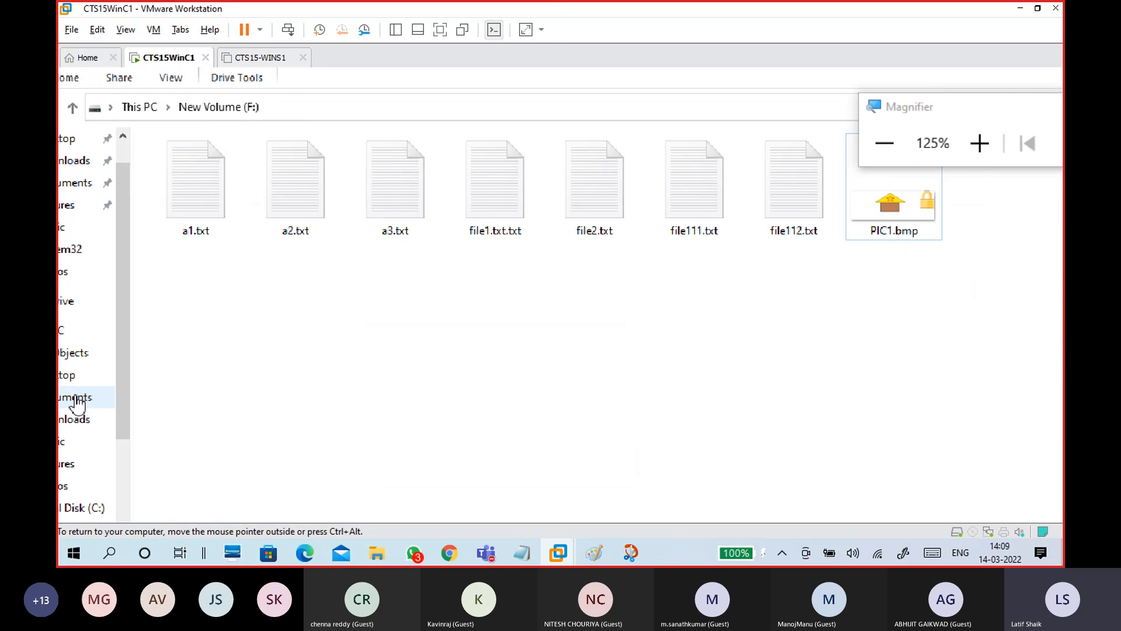
Launch the Microsoft Management Console with mmc from Run, allowing it through UAC
key(super+r)
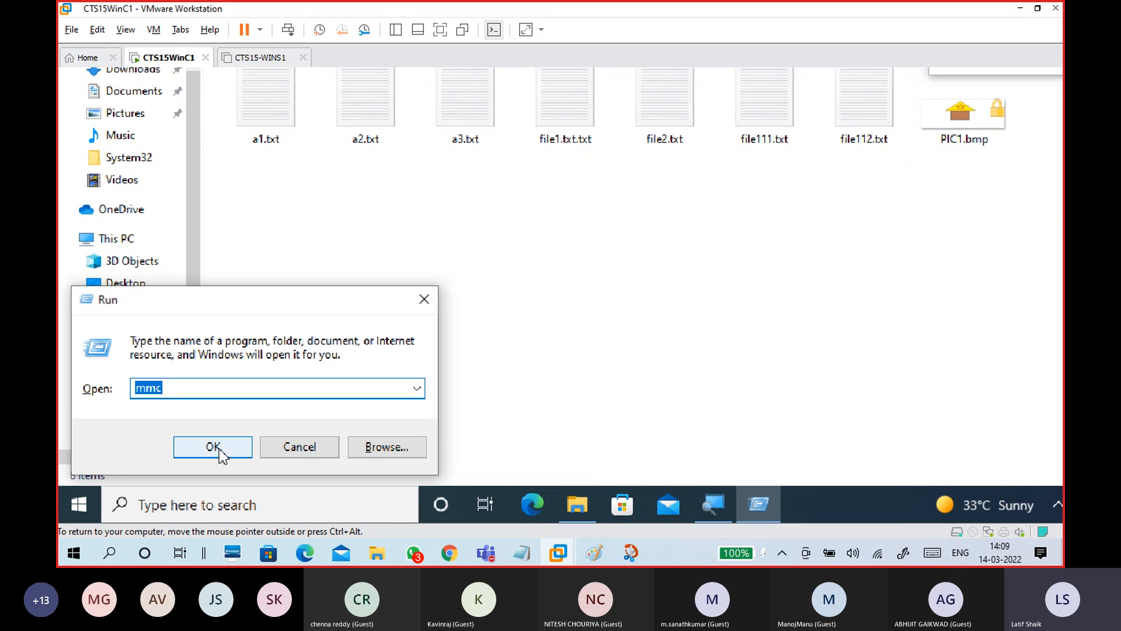
click(213, 448)
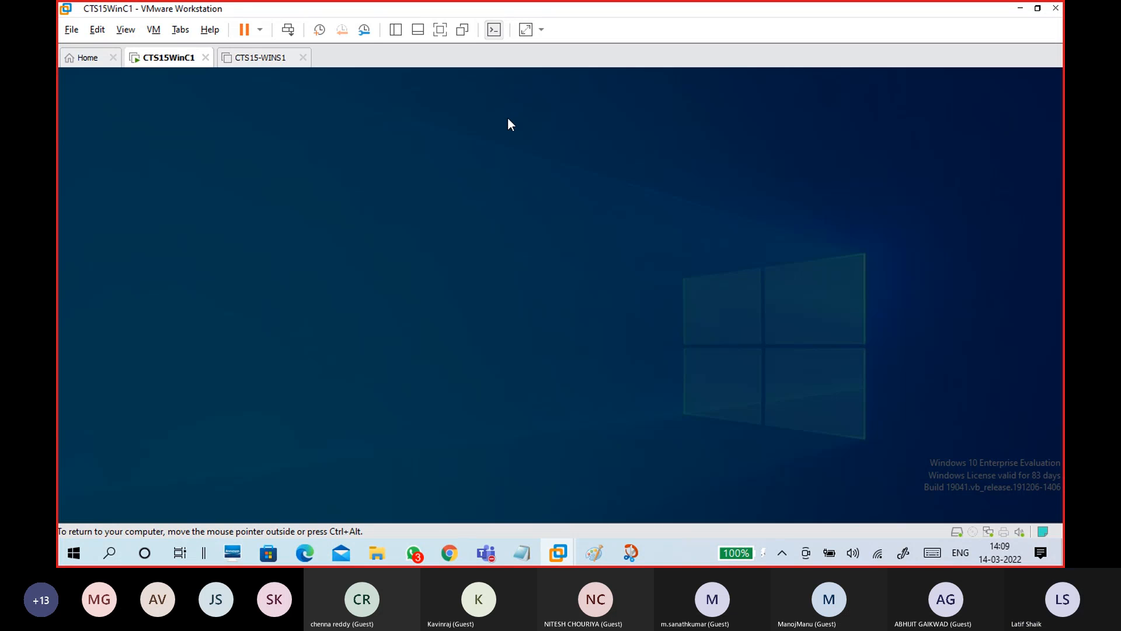
click(484, 380)
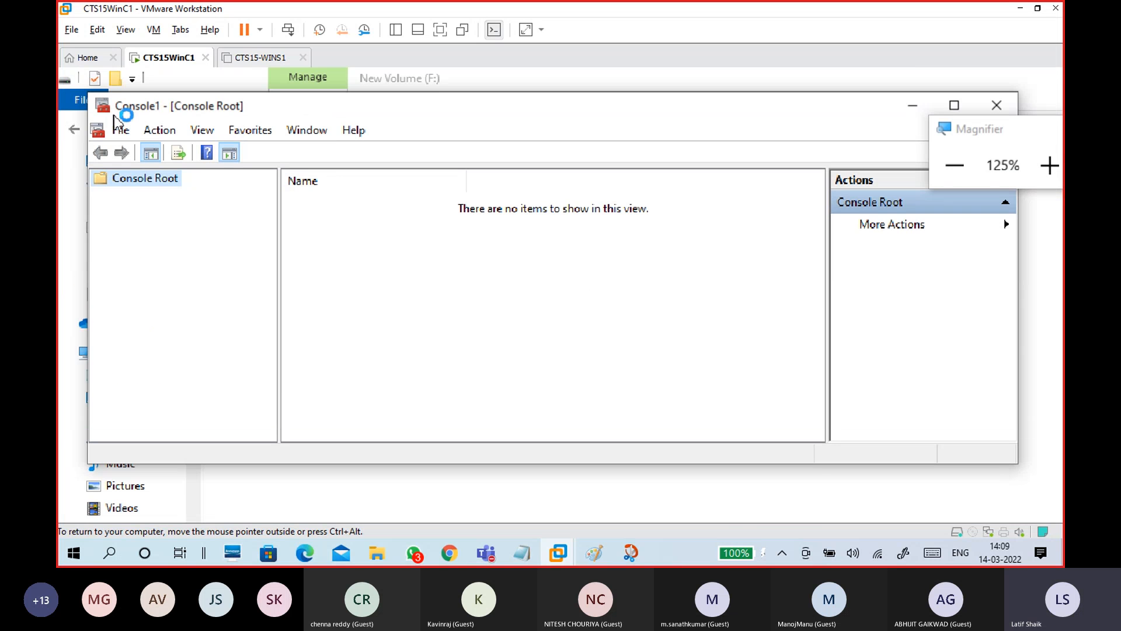
Add the Certificates snap-in for My user account to the console
click(120, 130)
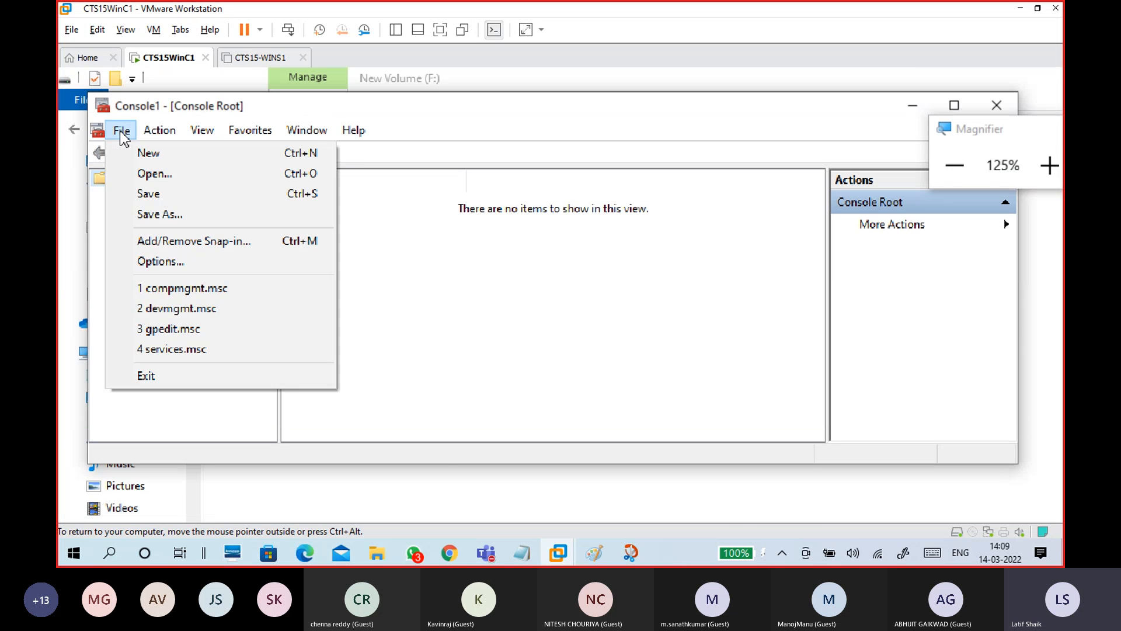
click(235, 242)
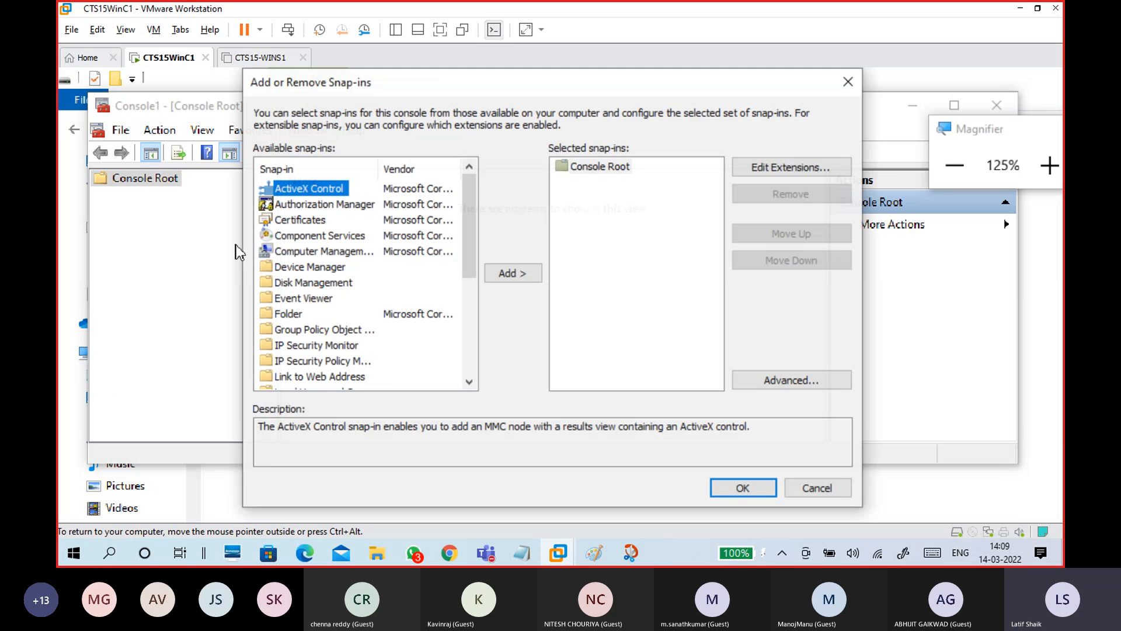
click(311, 223)
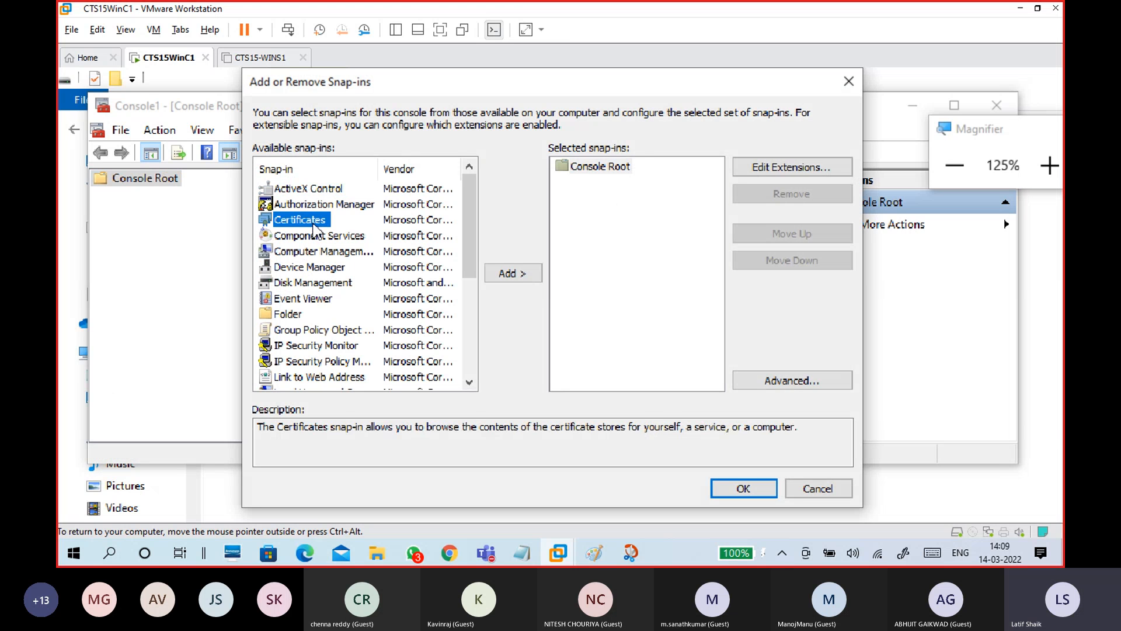
click(515, 275)
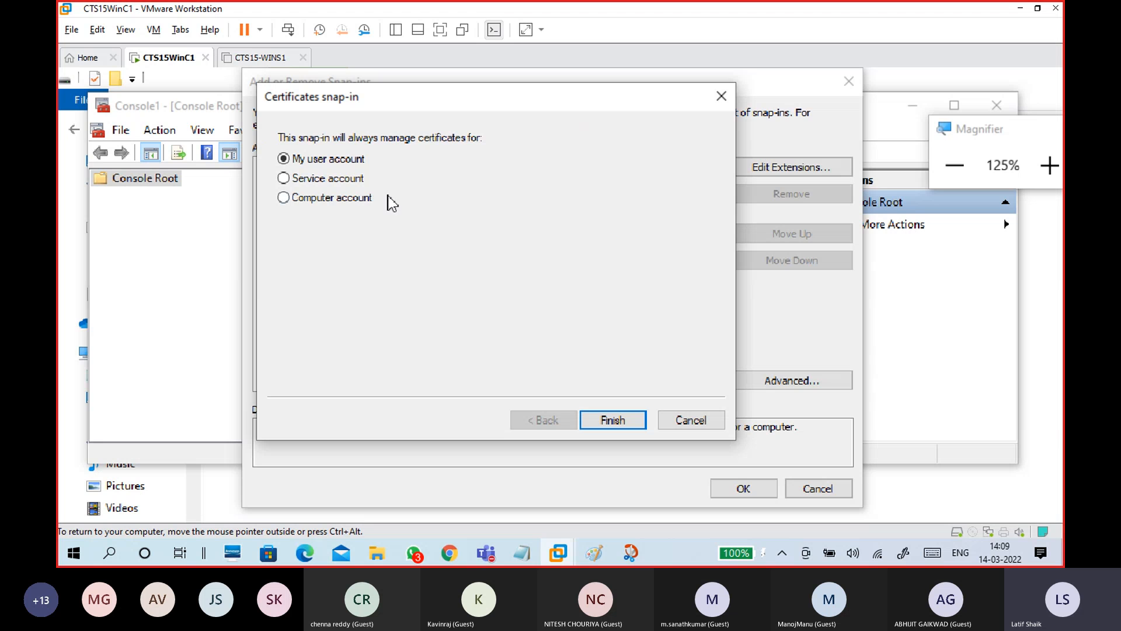
click(615, 422)
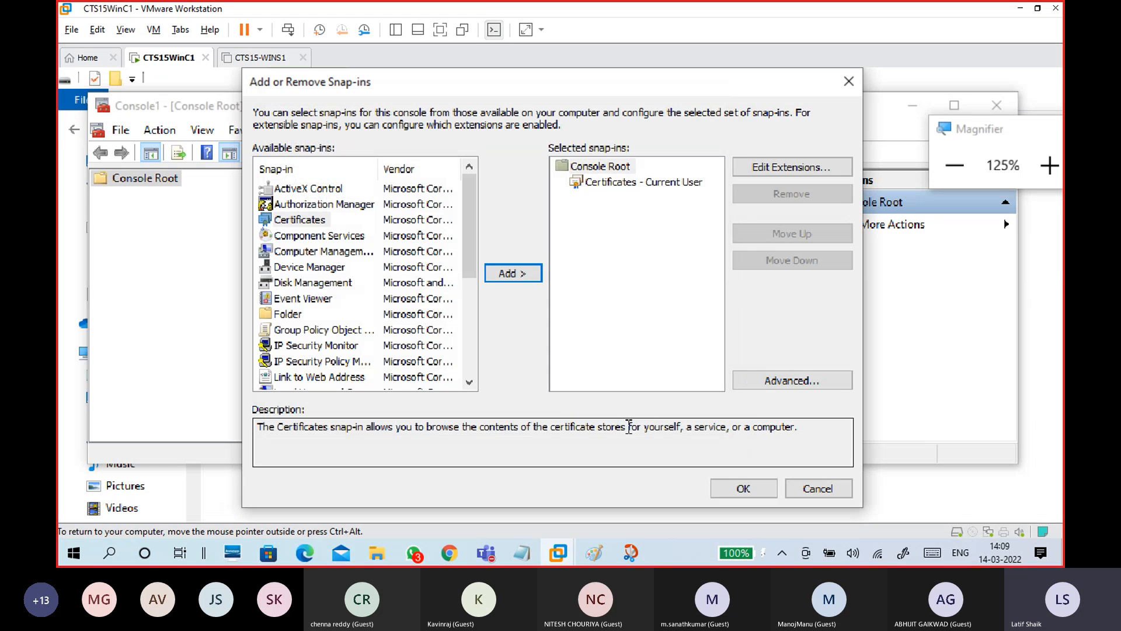
click(739, 489)
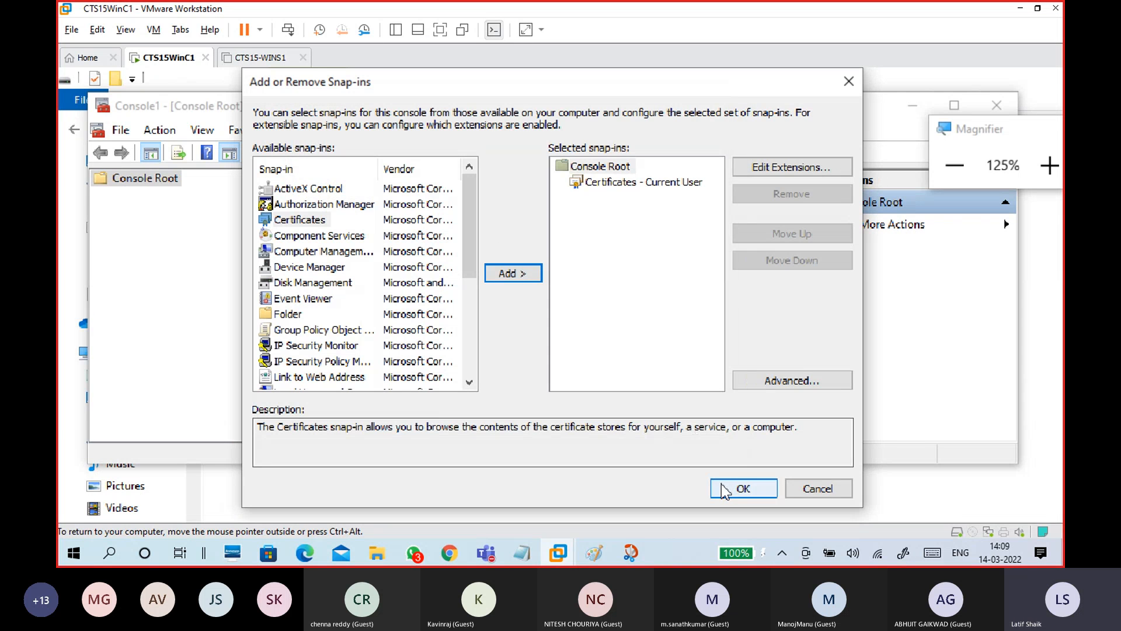
Expand Certificates - Current User and show the Personal > Certificates store
click(201, 195)
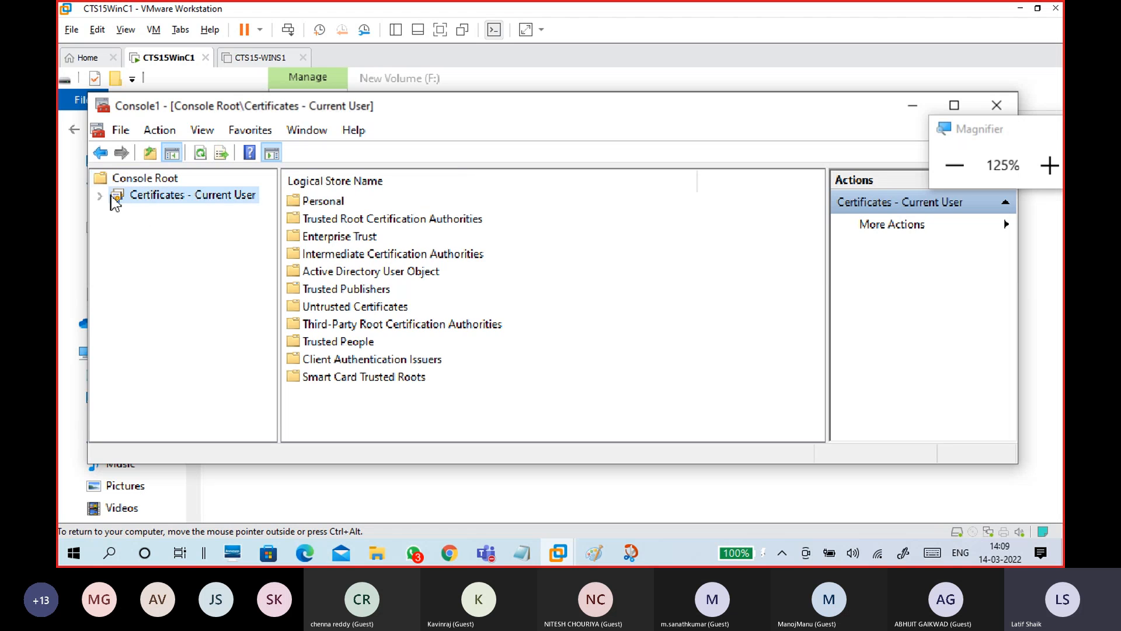
click(99, 196)
click(168, 211)
click(117, 212)
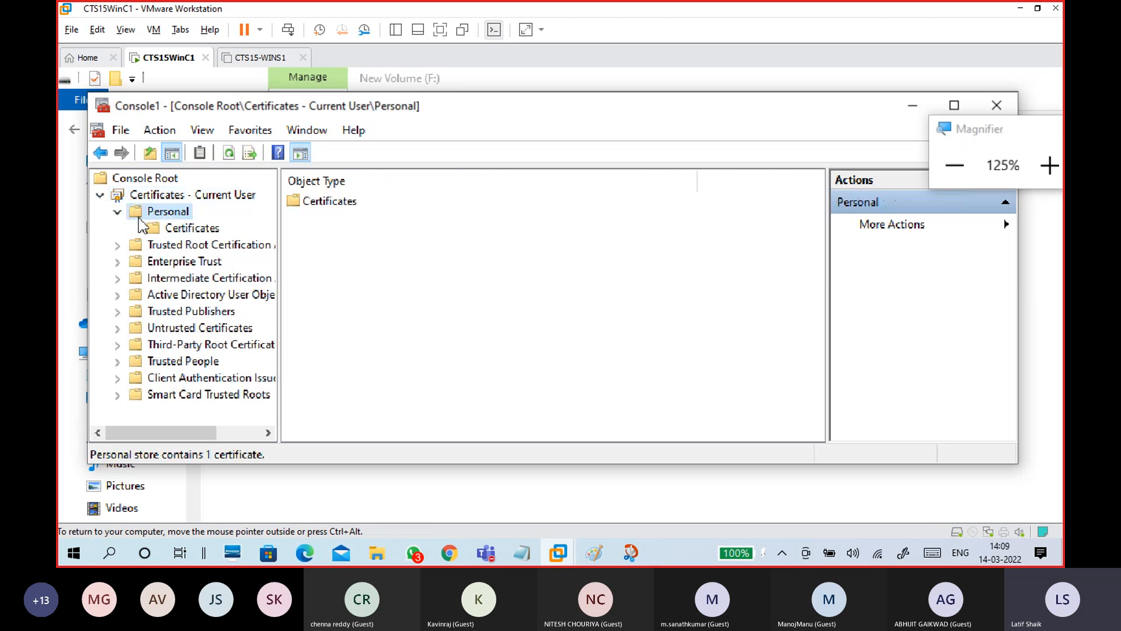
click(192, 228)
Browse the 29 Trusted Root certificates, then return to Personal and select the Student1 certificate
click(191, 245)
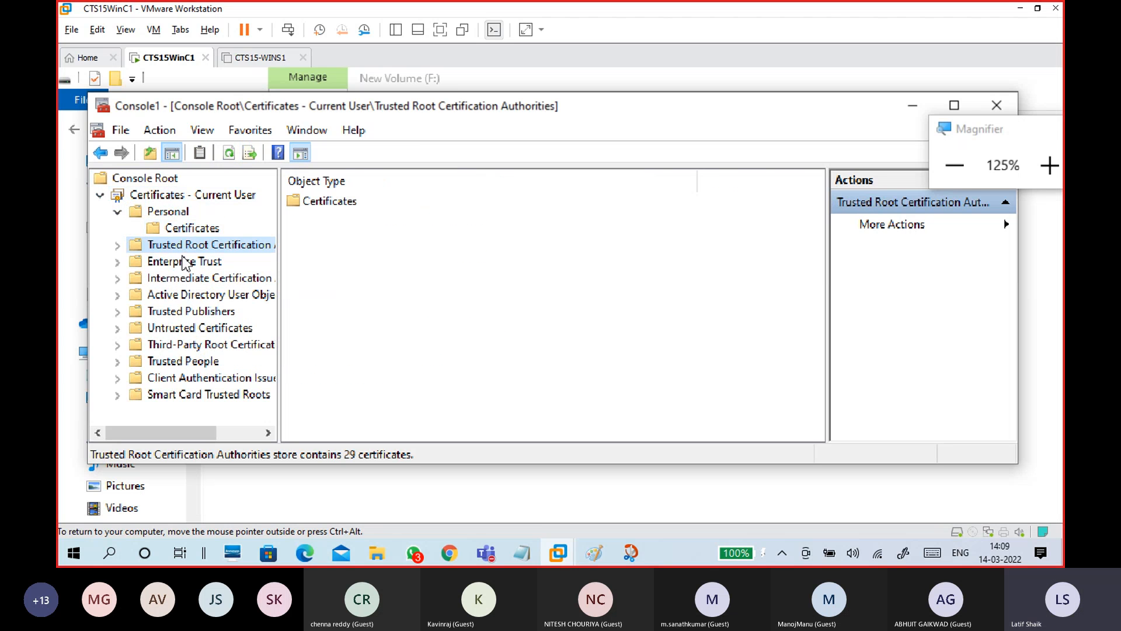
click(117, 245)
click(175, 261)
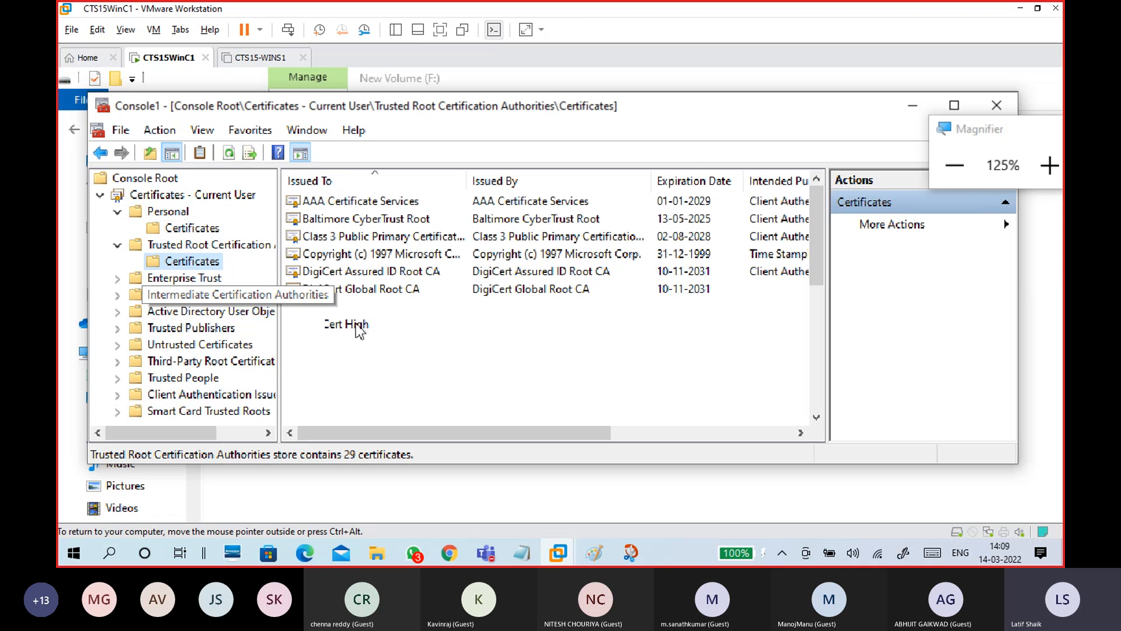
click(193, 228)
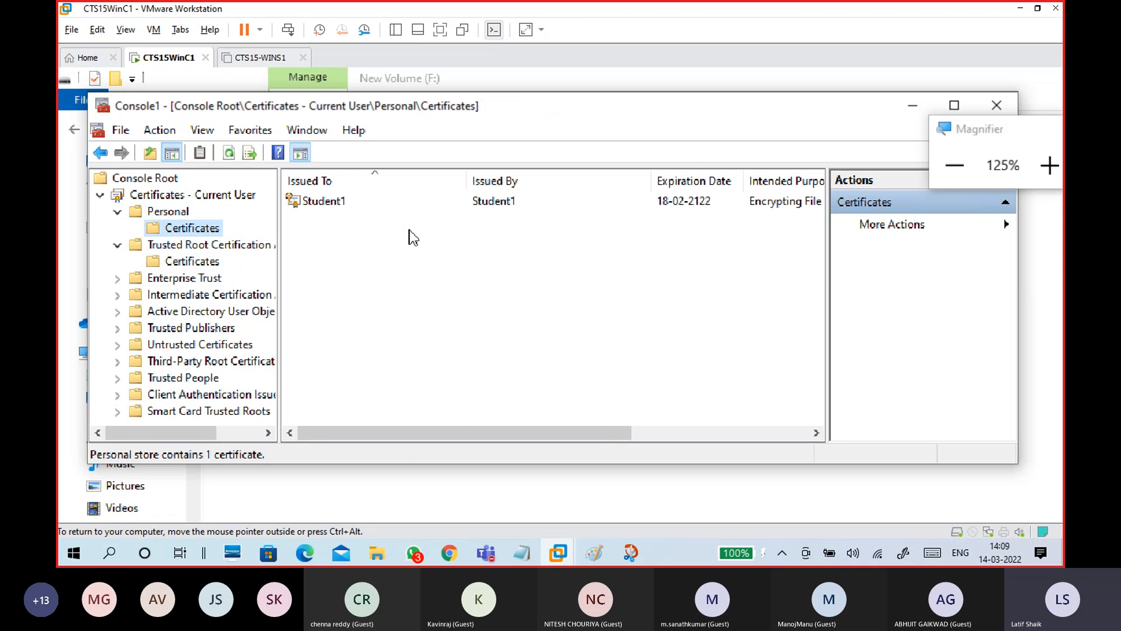
click(206, 264)
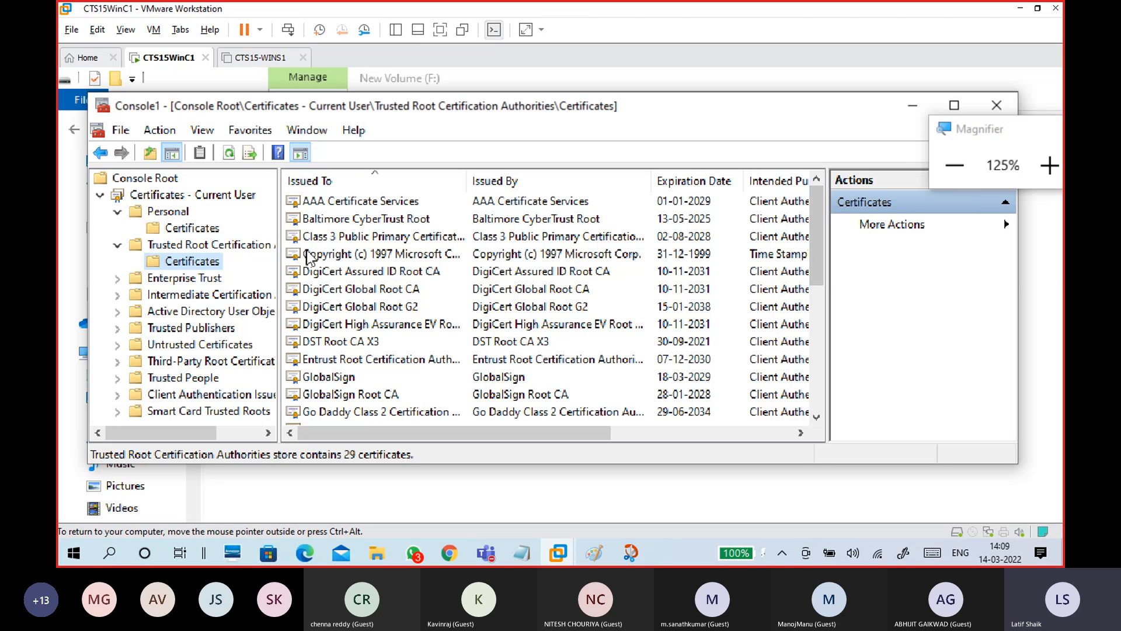
click(186, 229)
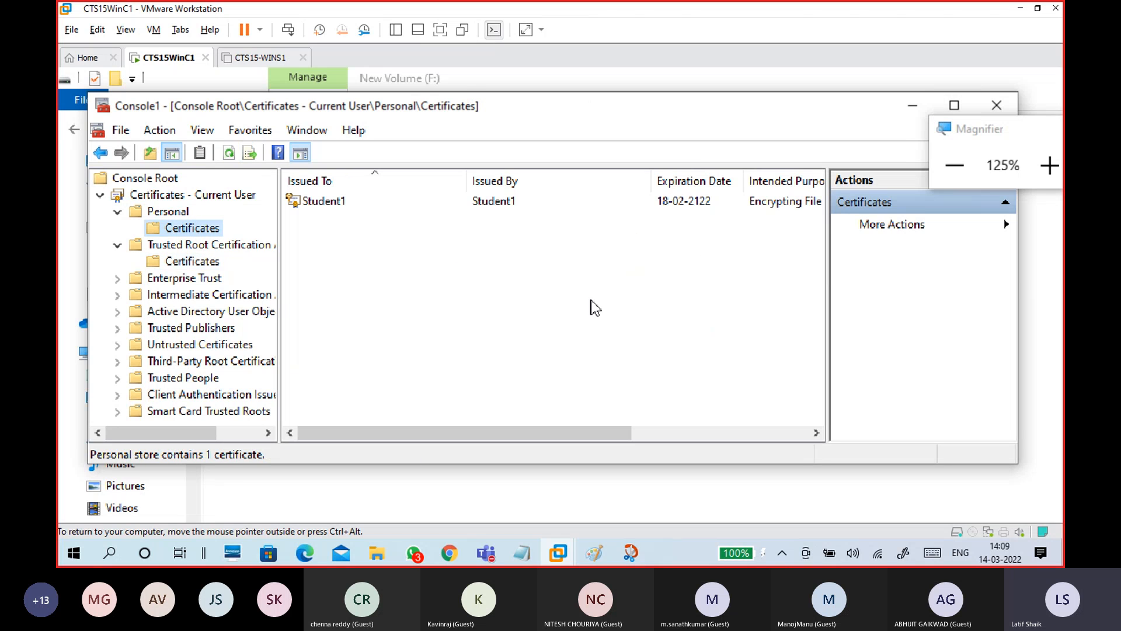
click(347, 205)
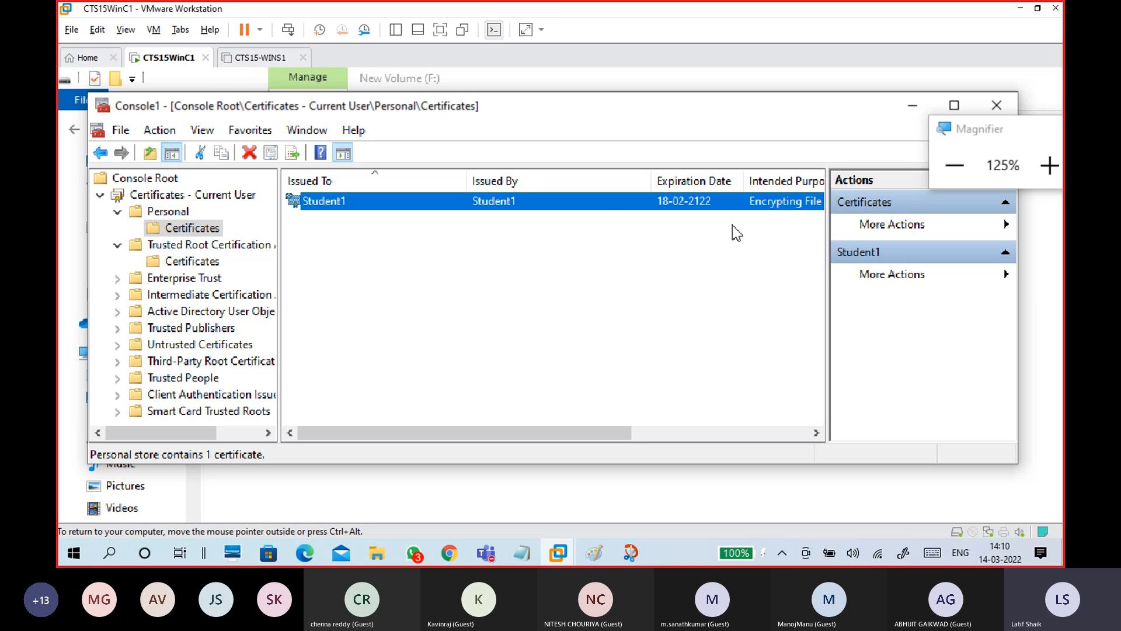
double_click(602, 202)
click(180, 156)
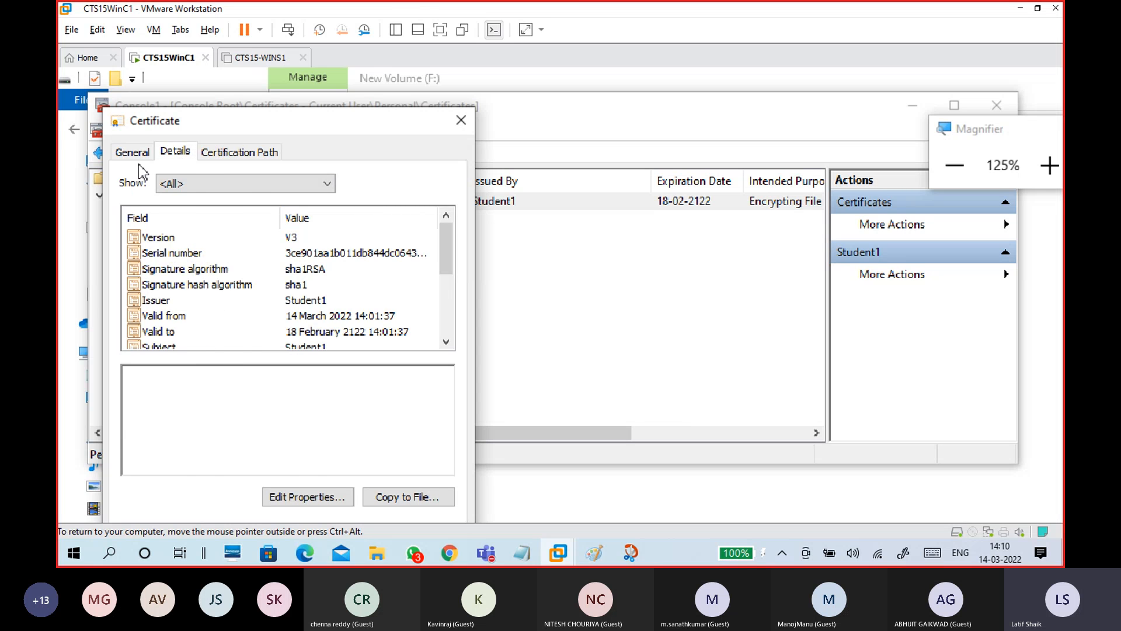
click(139, 154)
click(182, 155)
click(472, 120)
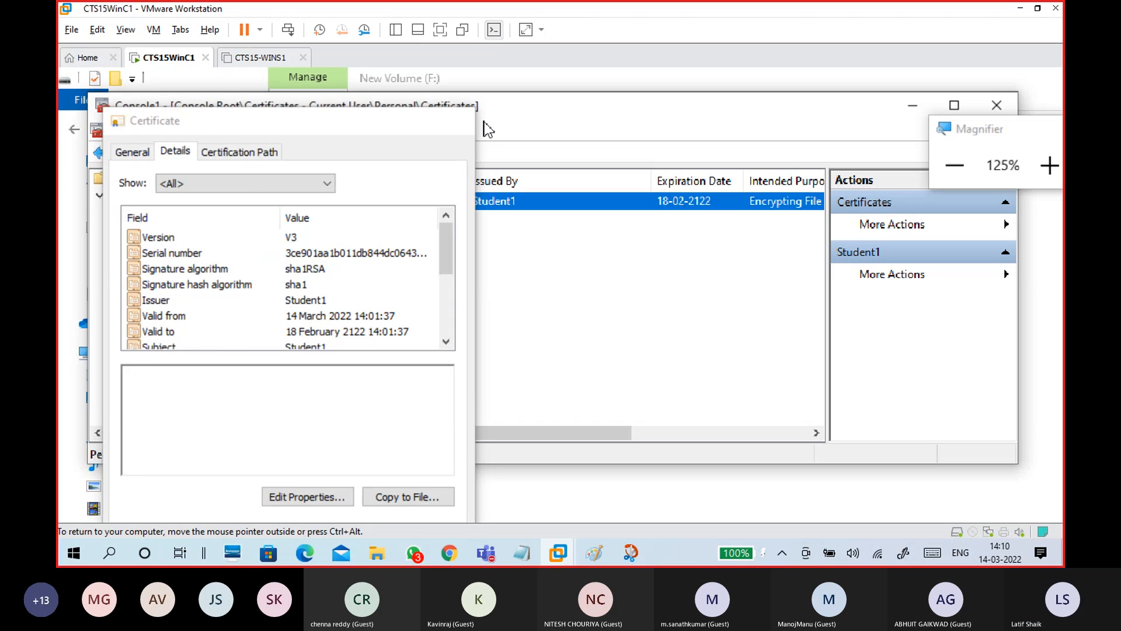
right_click(628, 203)
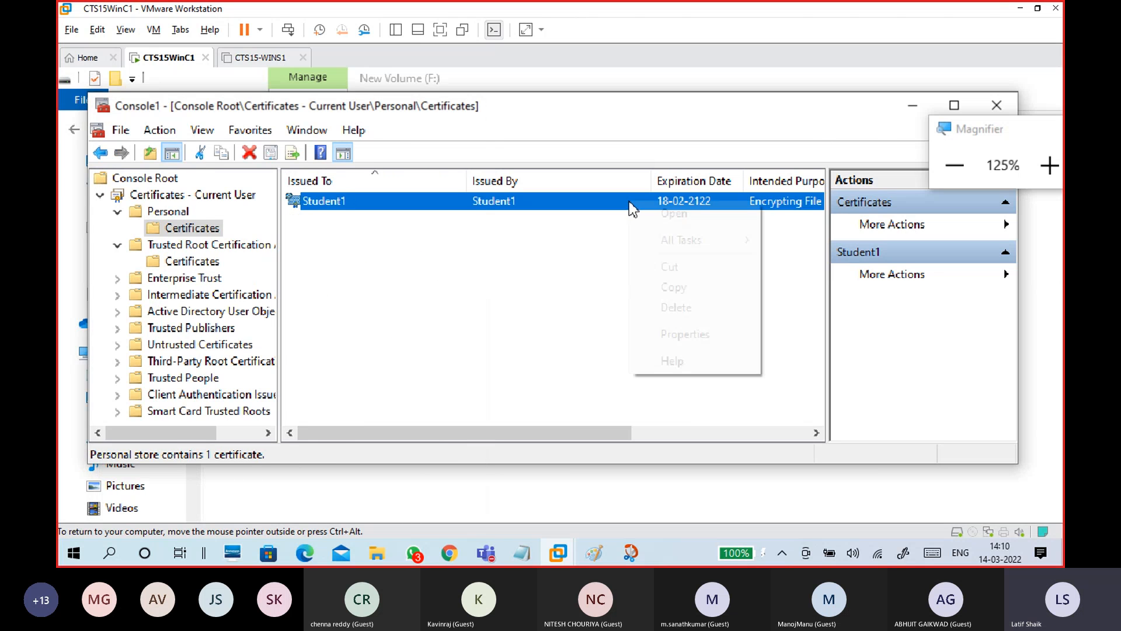
mouse_move(672, 244)
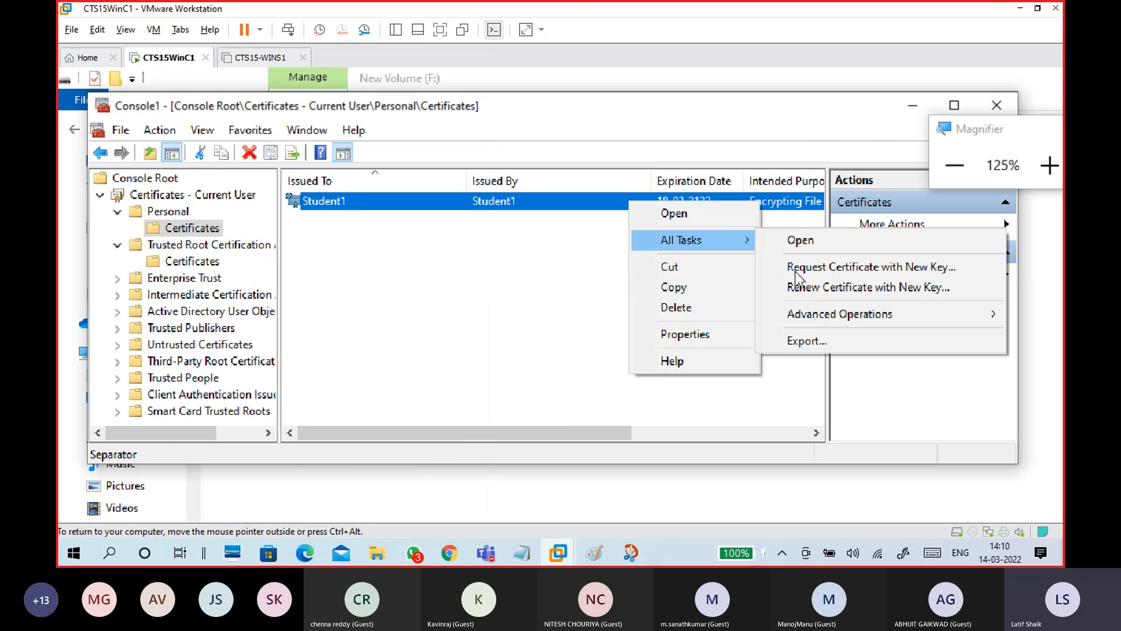
click(805, 339)
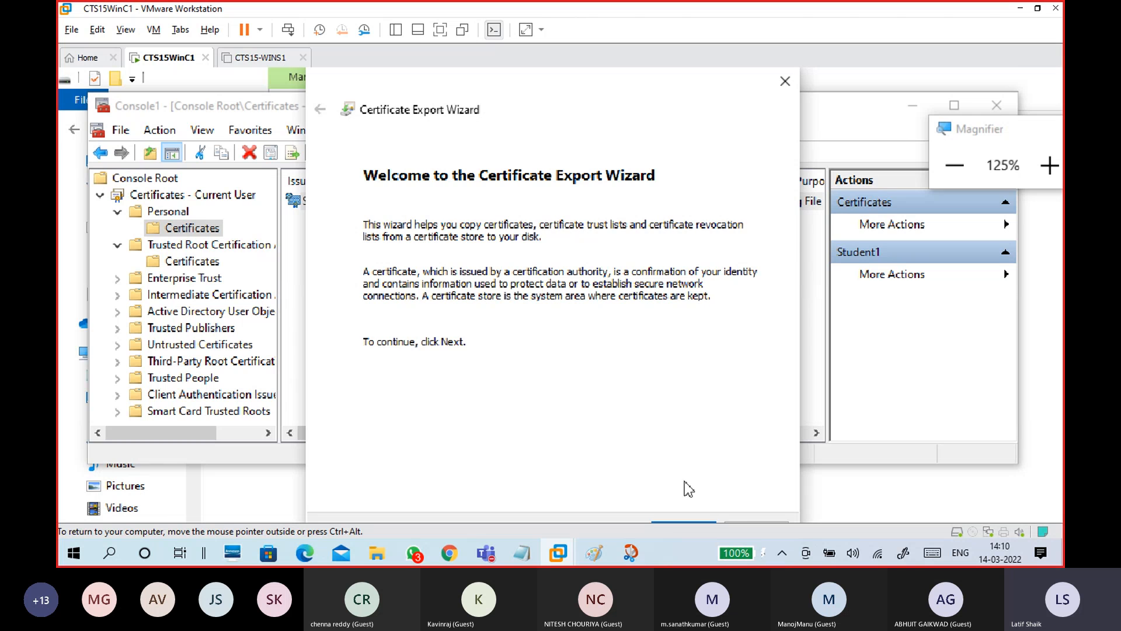
click(753, 512)
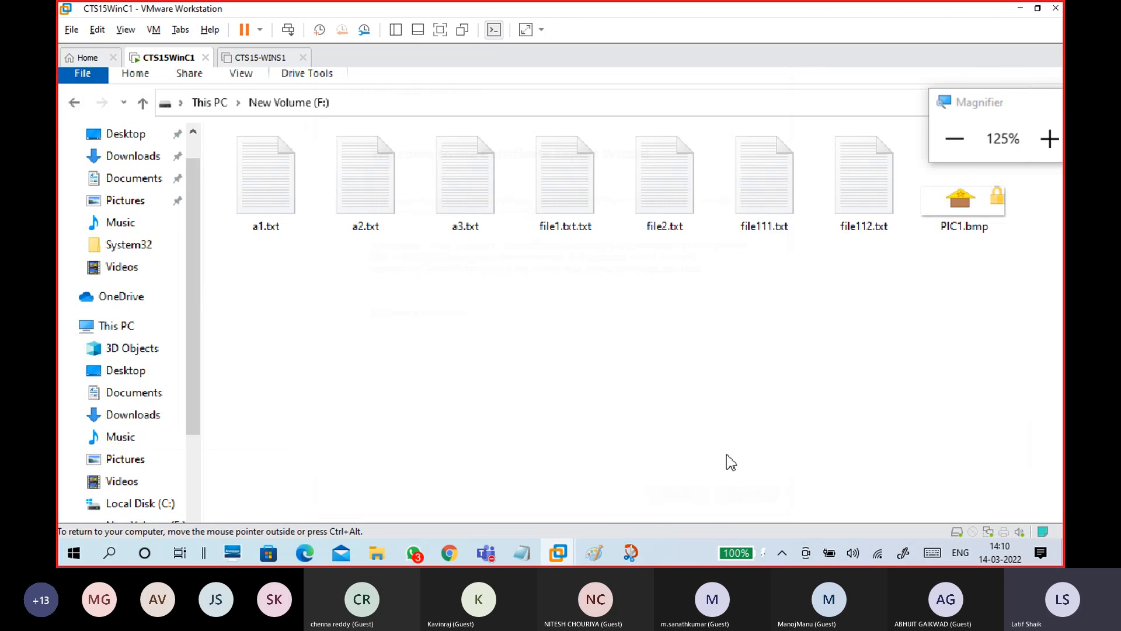
right_click(541, 178)
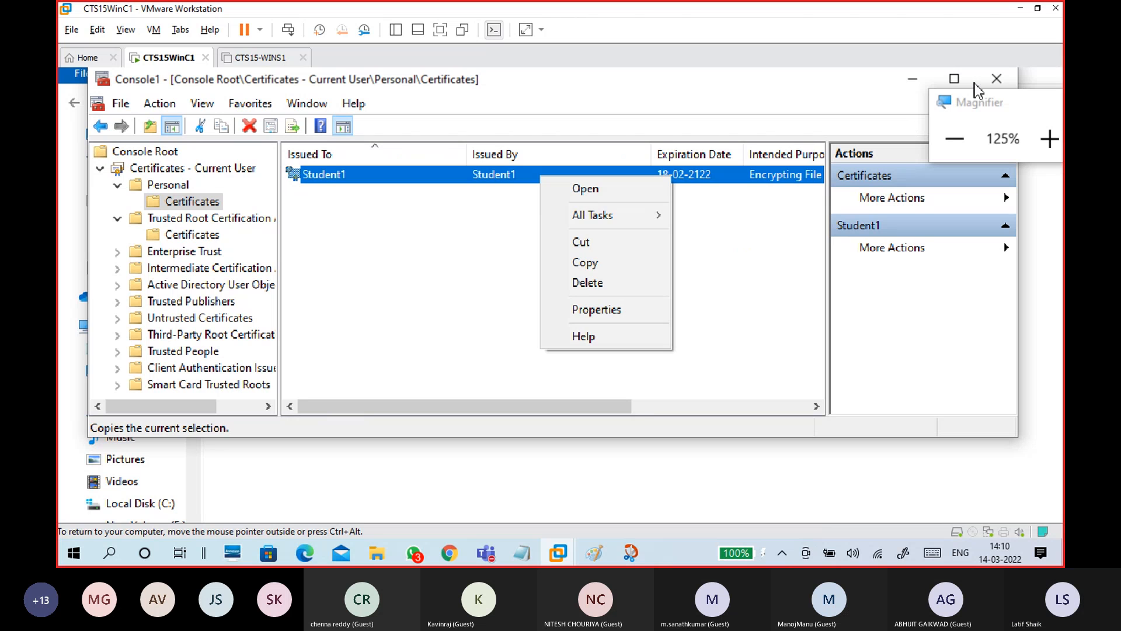
Close the certificate console without saving, set Magnifier to 100%, and close the F: window
click(1006, 78)
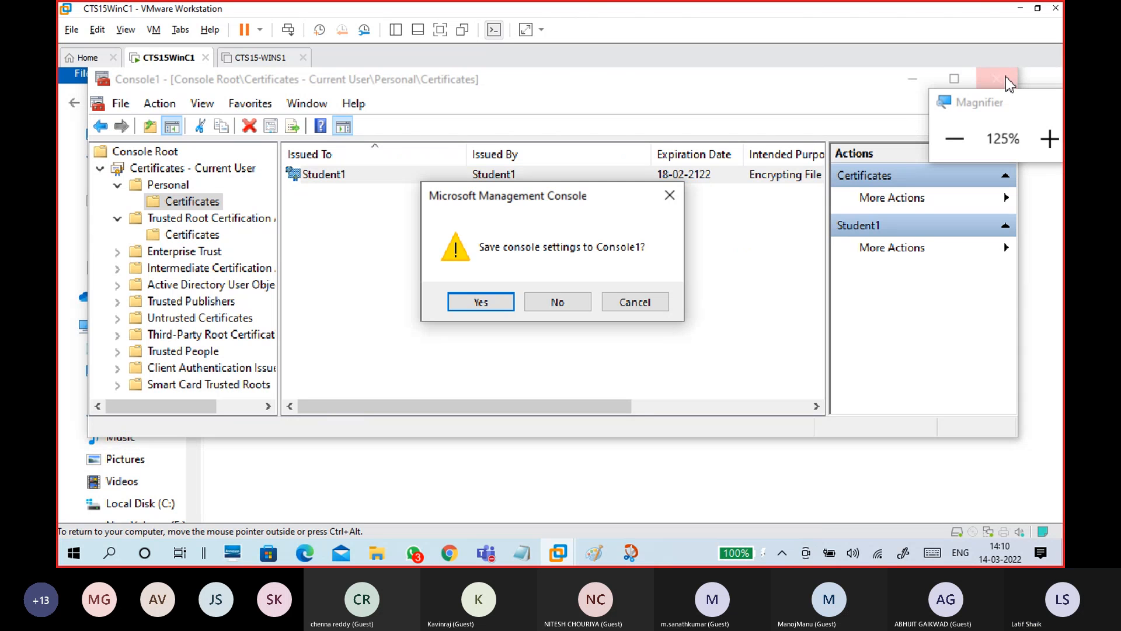
click(560, 302)
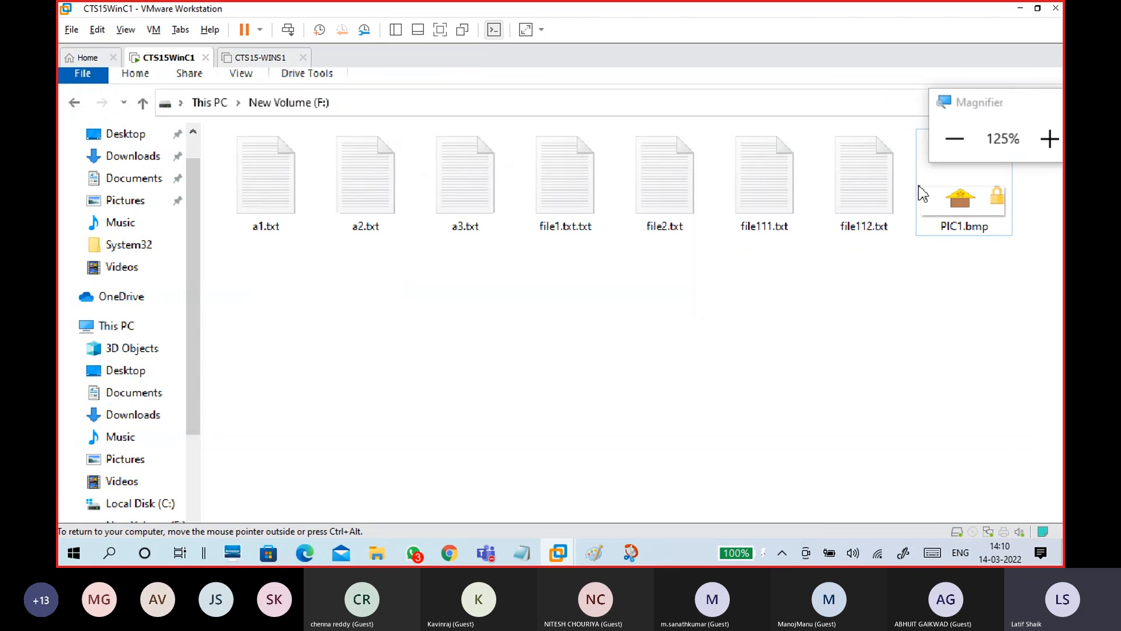
click(955, 139)
drag(798, 124, 972, 246)
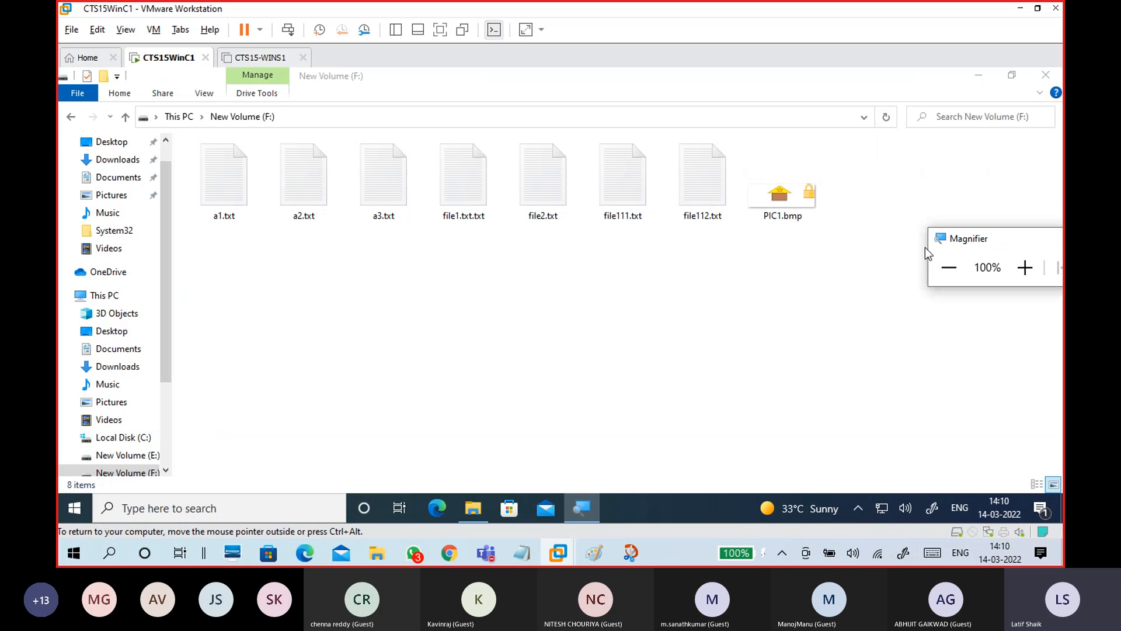
click(501, 306)
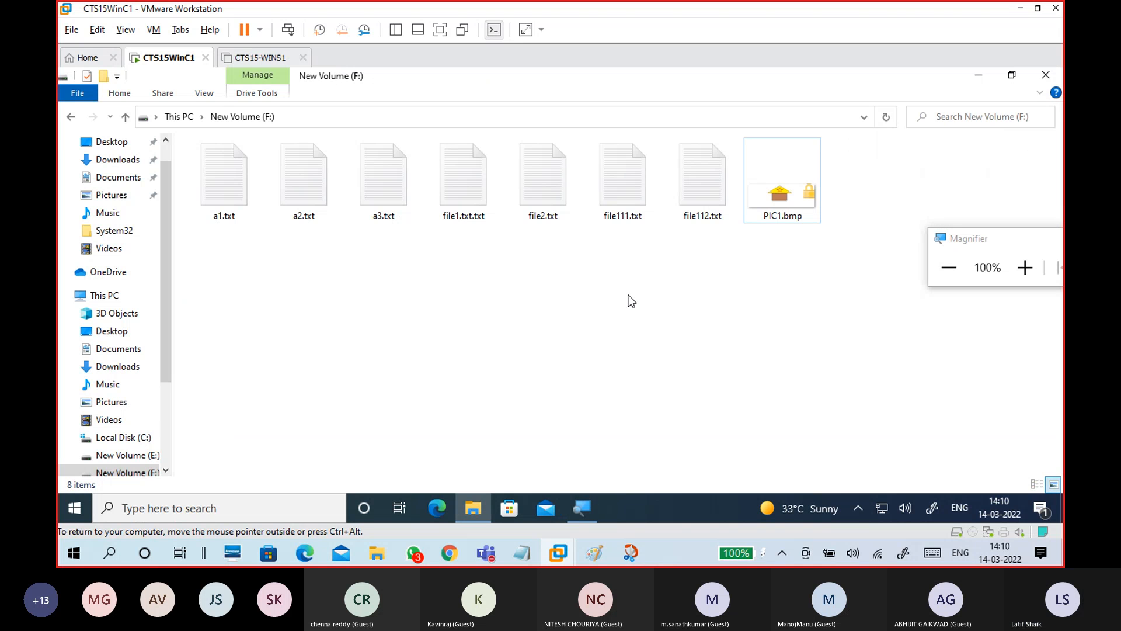
click(1046, 75)
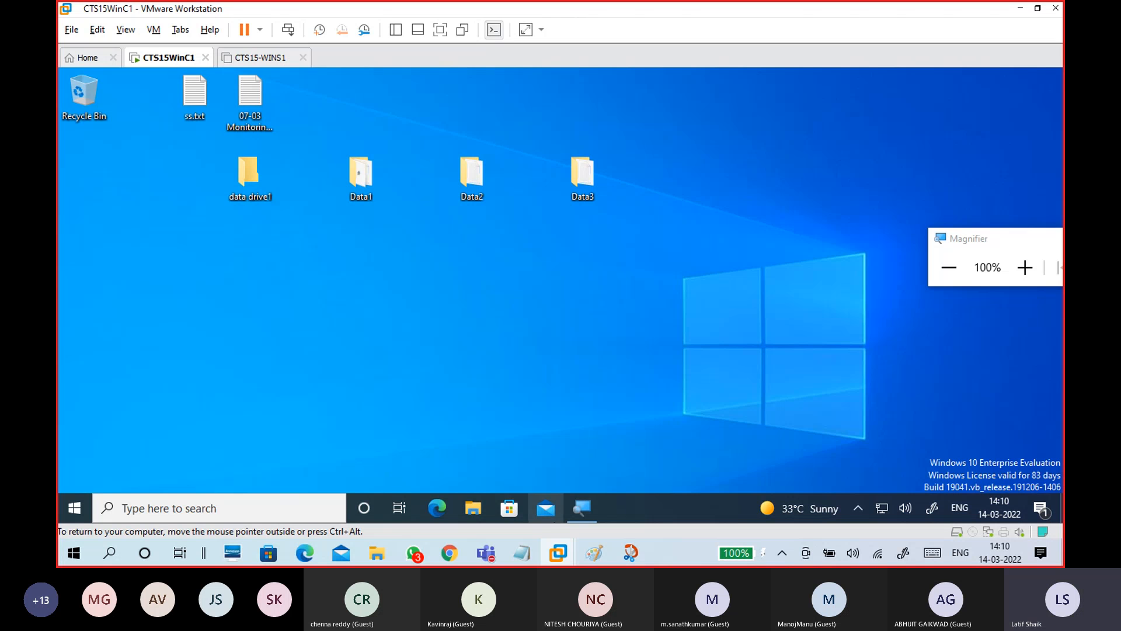
Close Magnifier and sign the current user out from the Start menu
drag(957, 254, 570, 246)
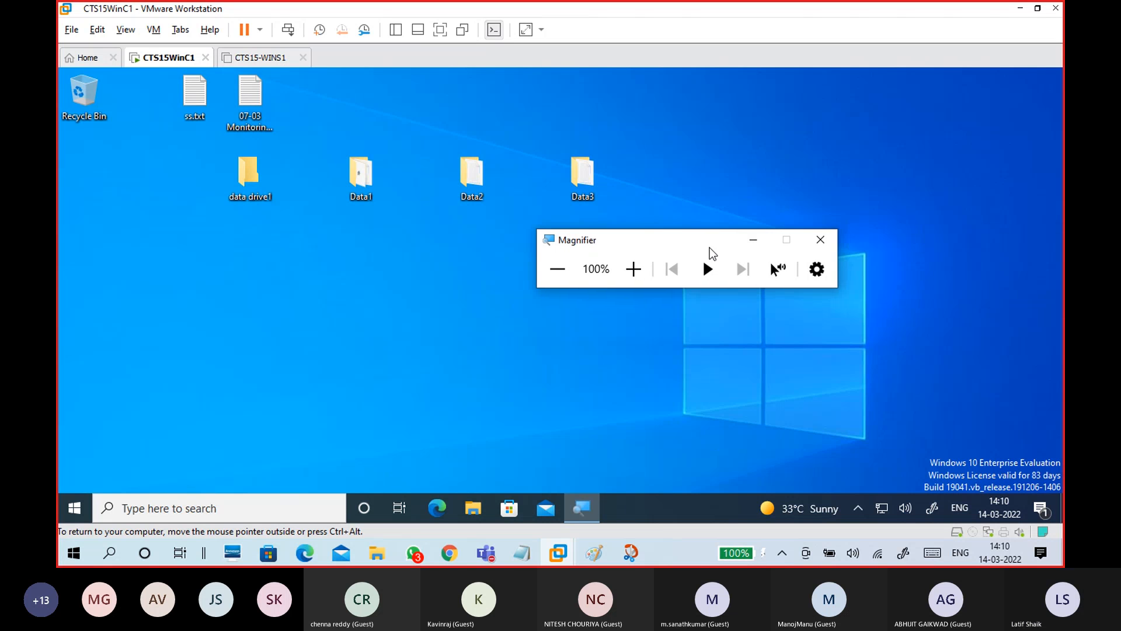
click(818, 237)
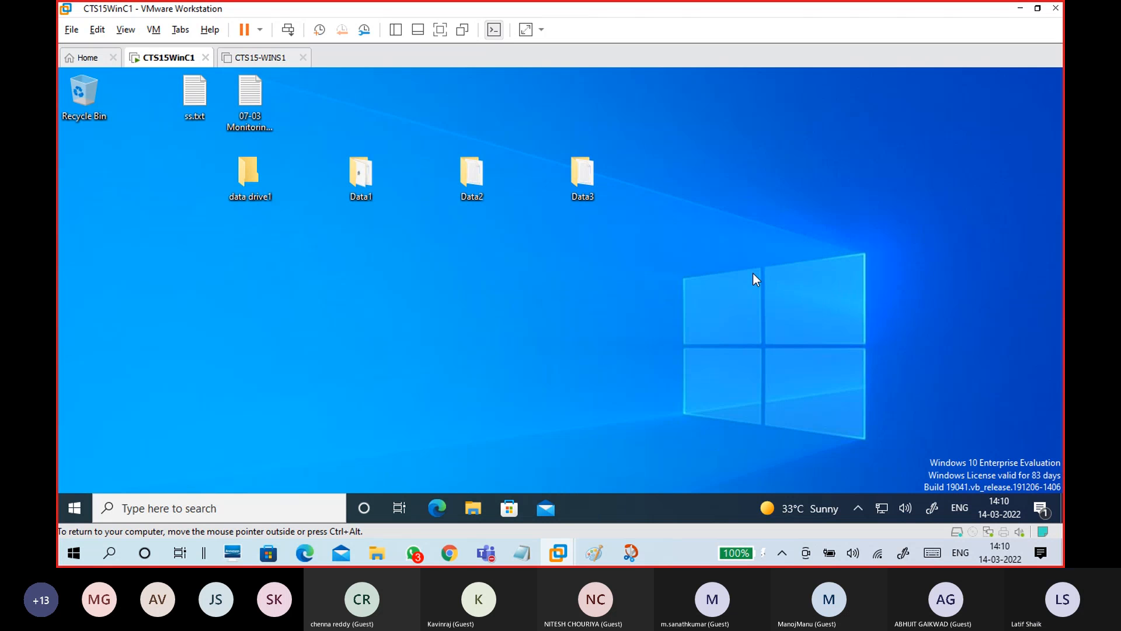
click(74, 499)
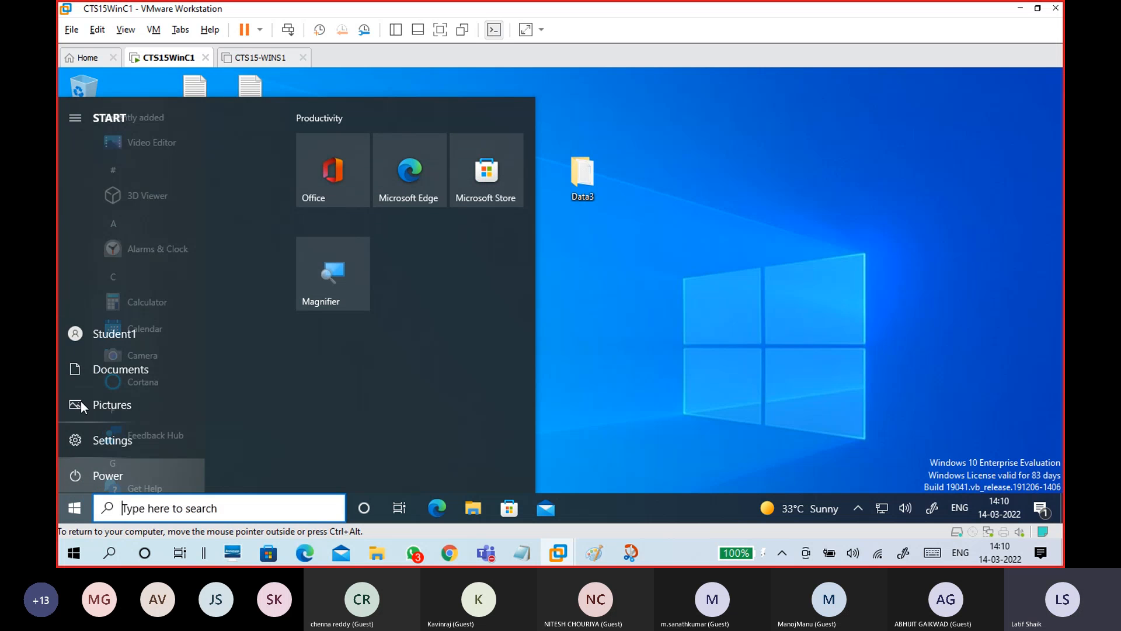
click(84, 339)
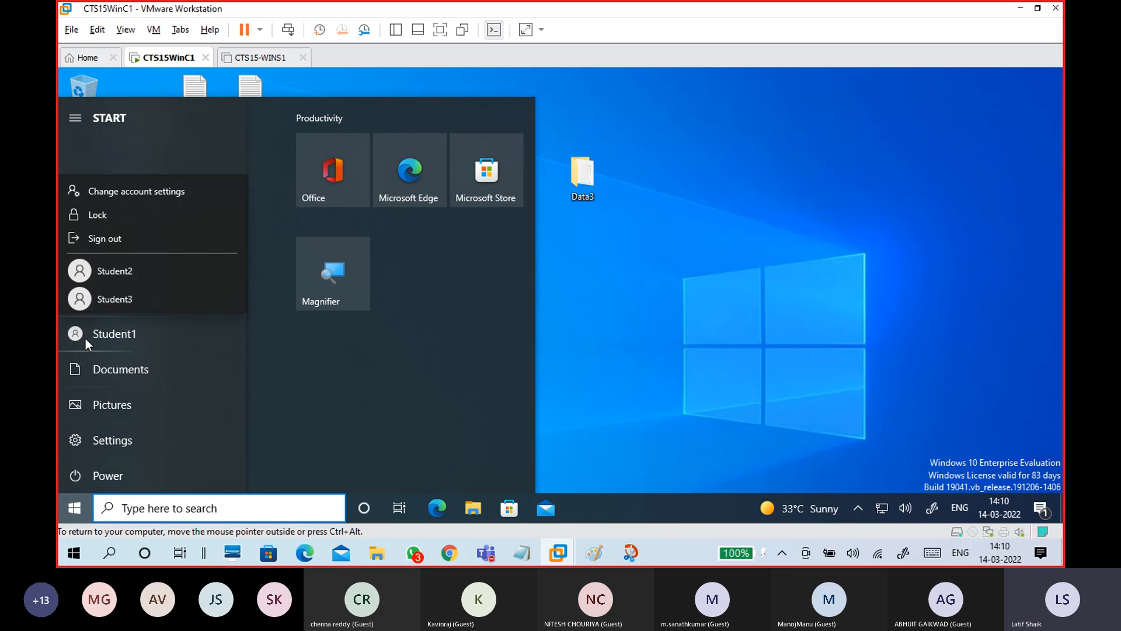
click(129, 242)
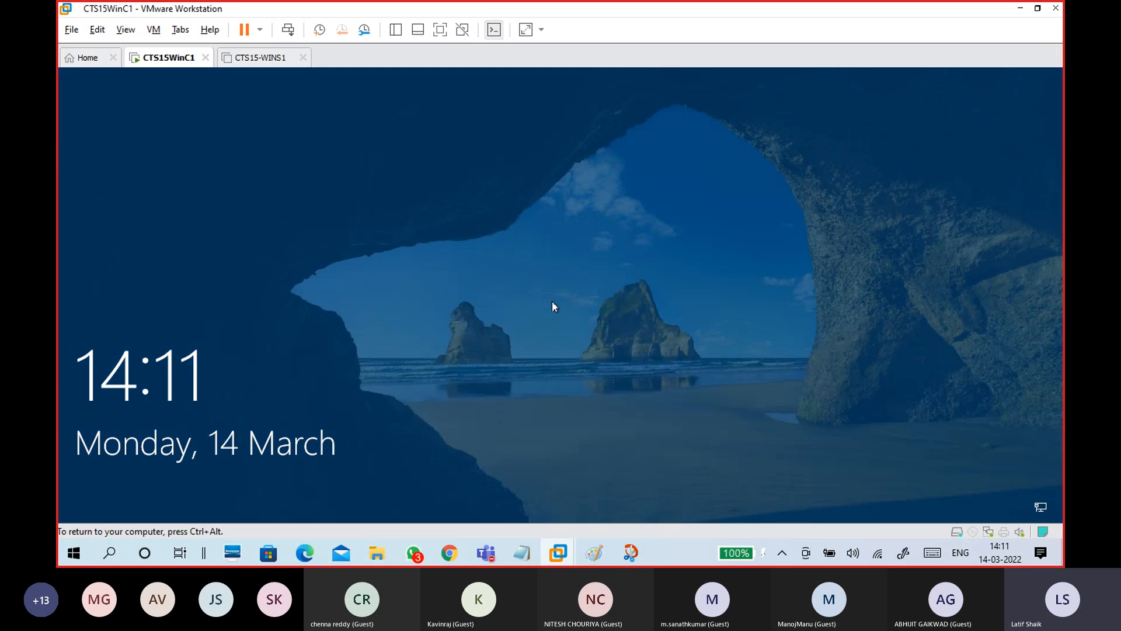
Dismiss the lock screen and sign in to the first student account with its password
click(552, 300)
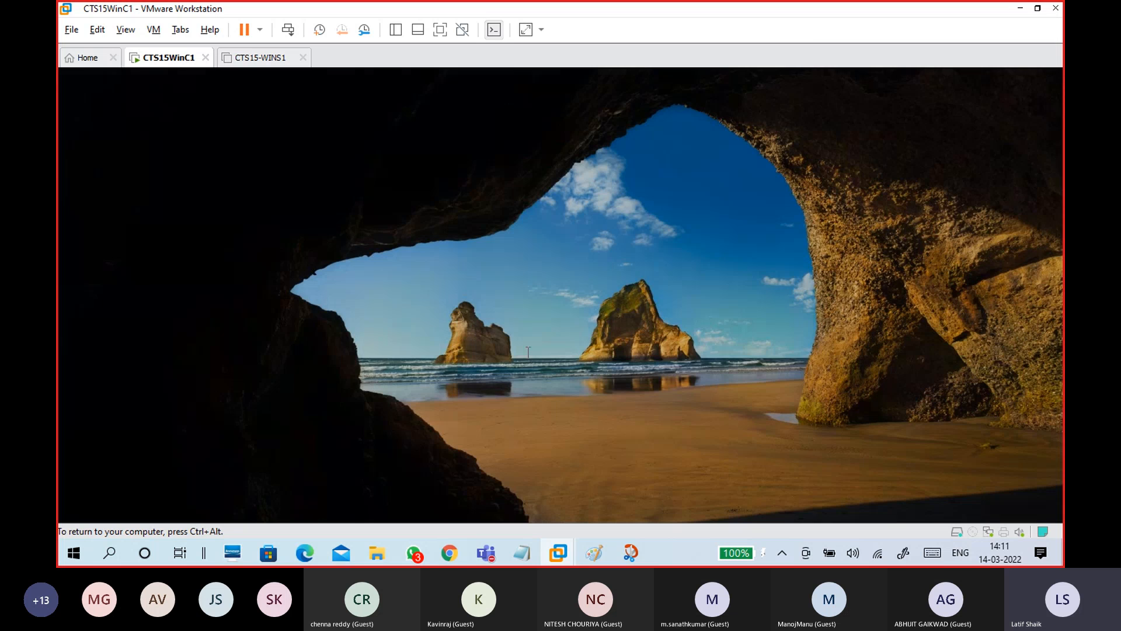
text(P)
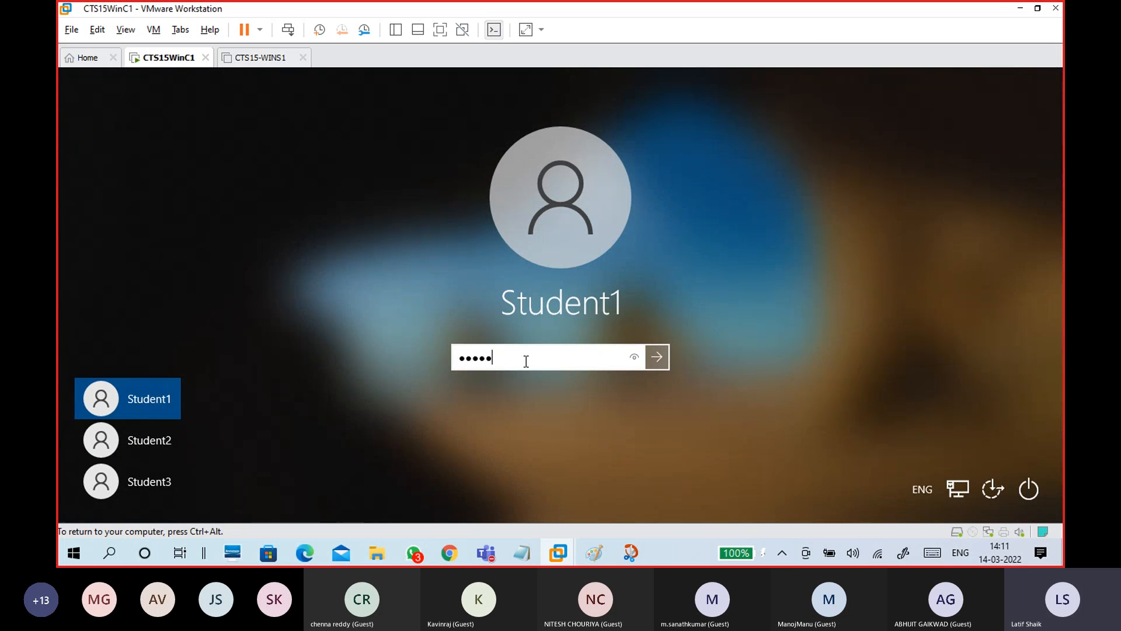
key(Return)
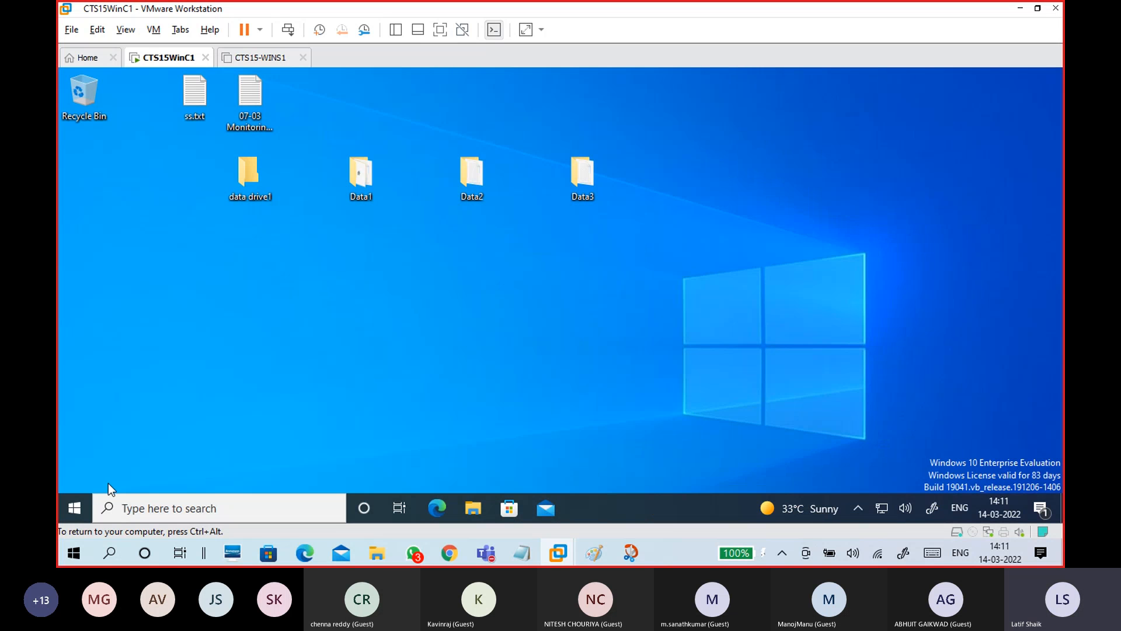
Sign out again from the Start menu's account options and dismiss the lock screen
click(76, 505)
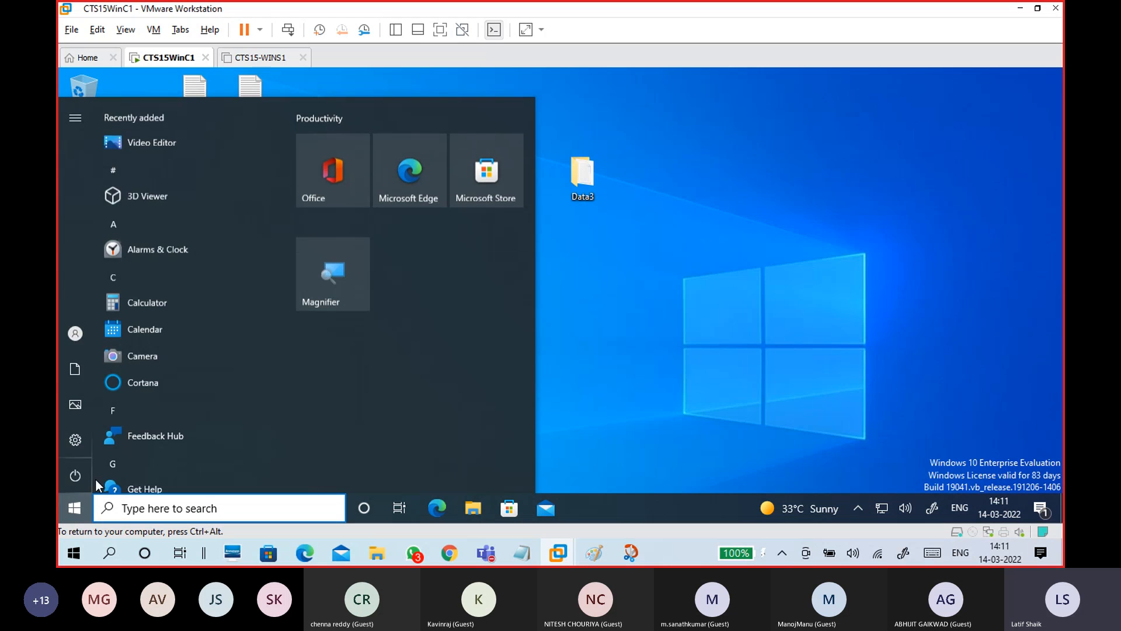
mouse_move(77, 346)
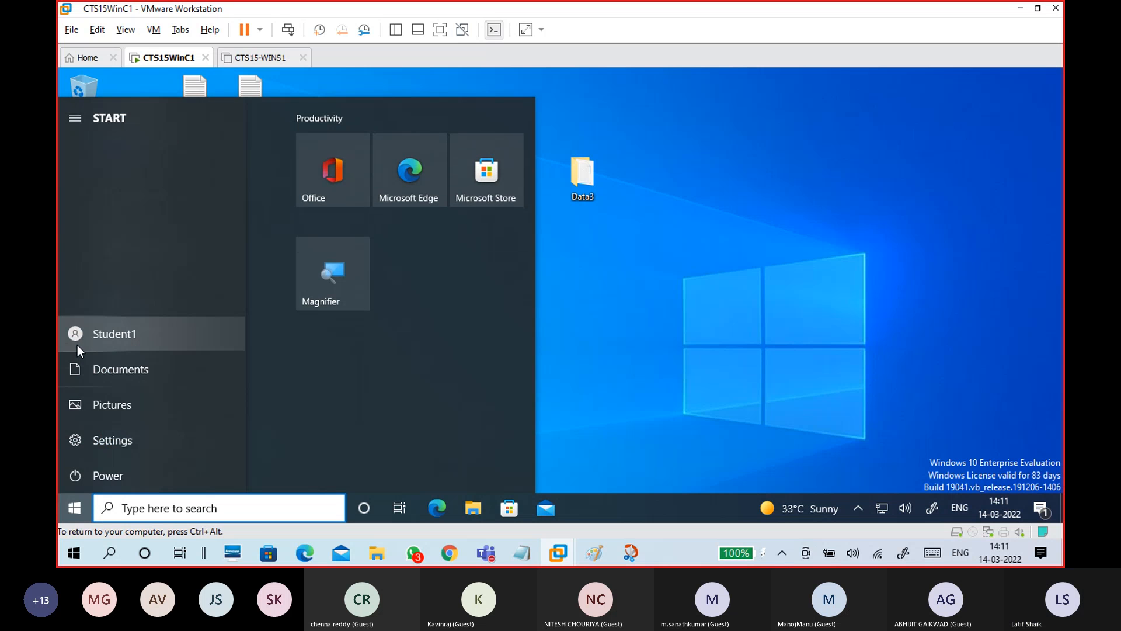
click(147, 334)
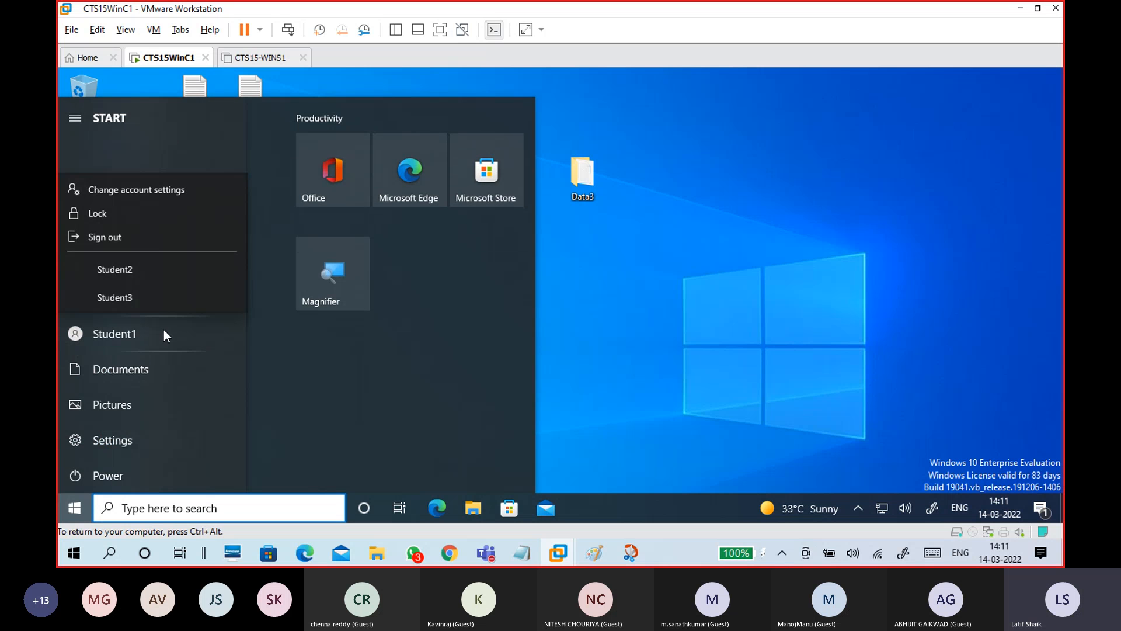
click(116, 233)
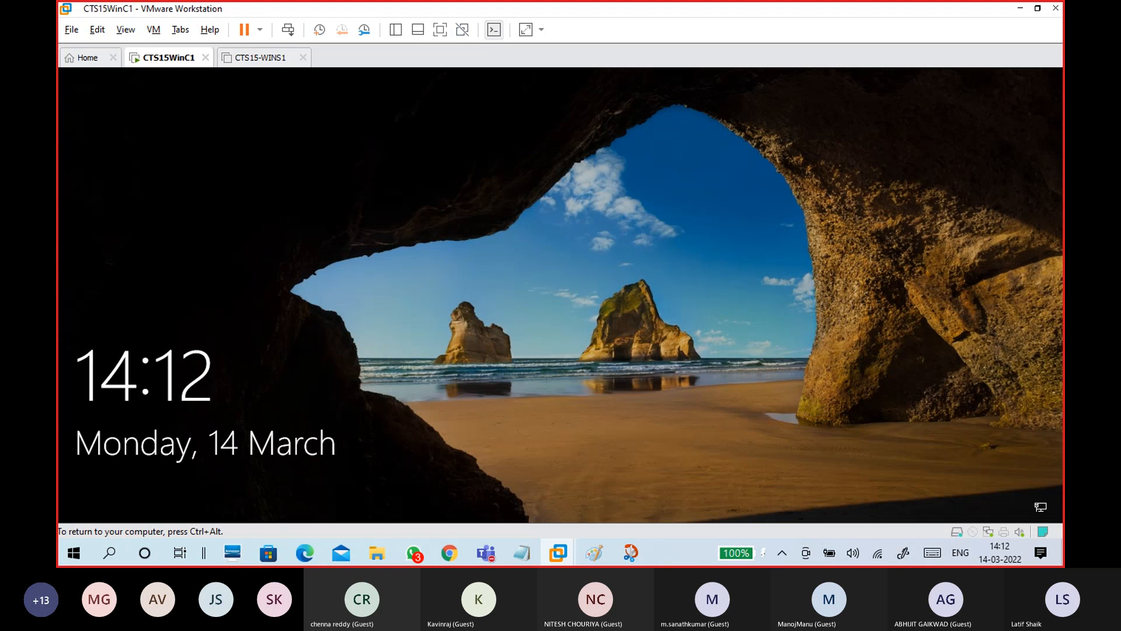
click(474, 349)
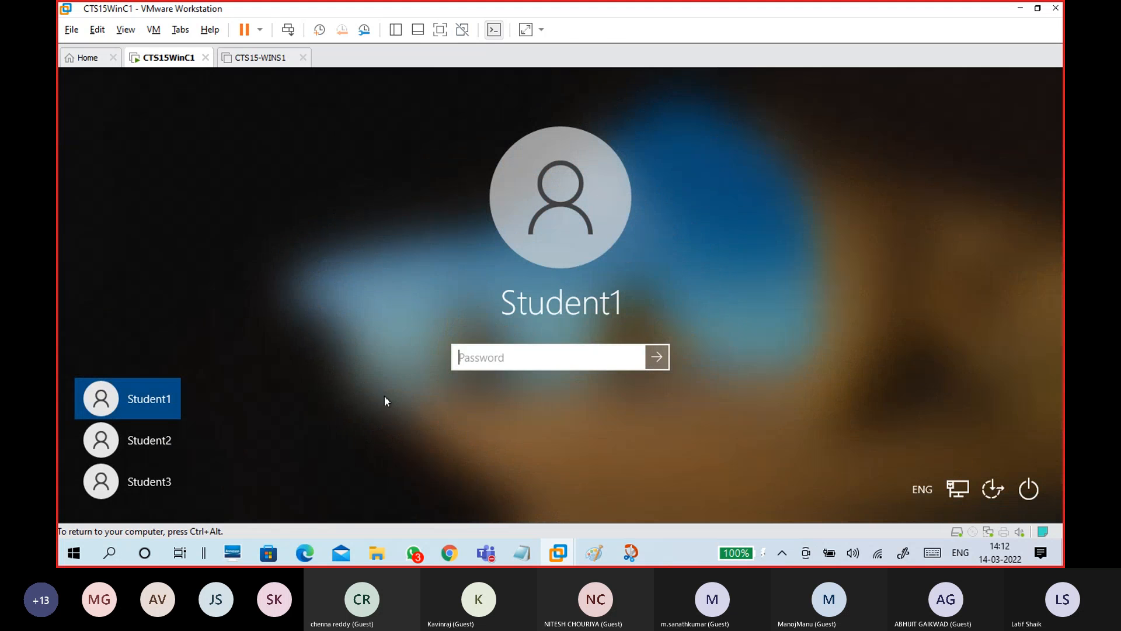
Choose the second student account in the lower-left list and sign in
click(162, 450)
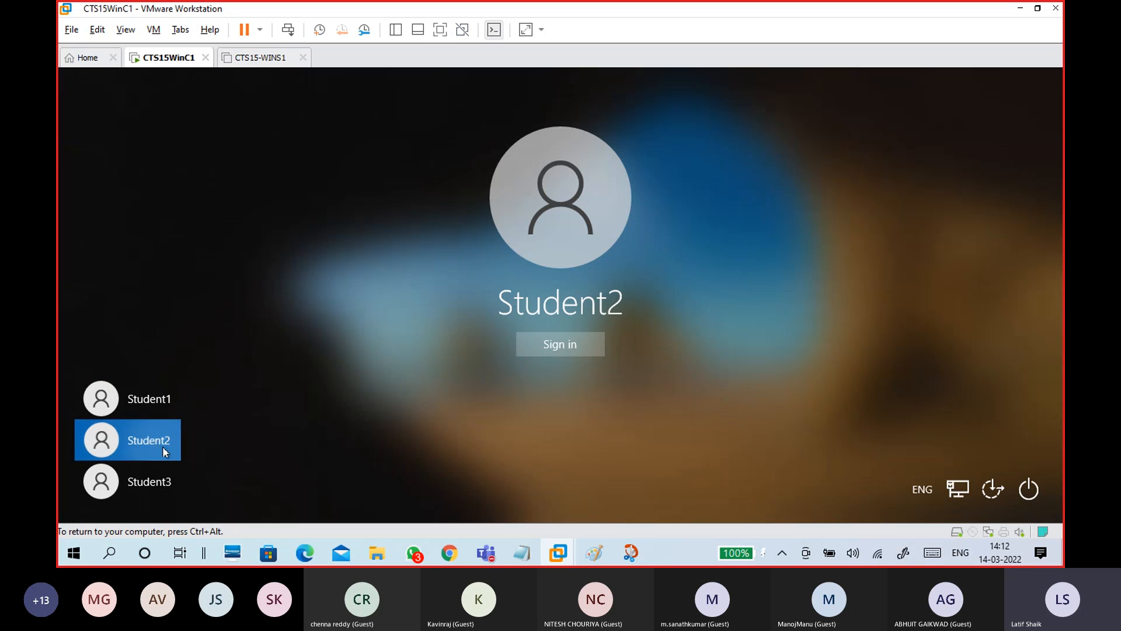
click(555, 350)
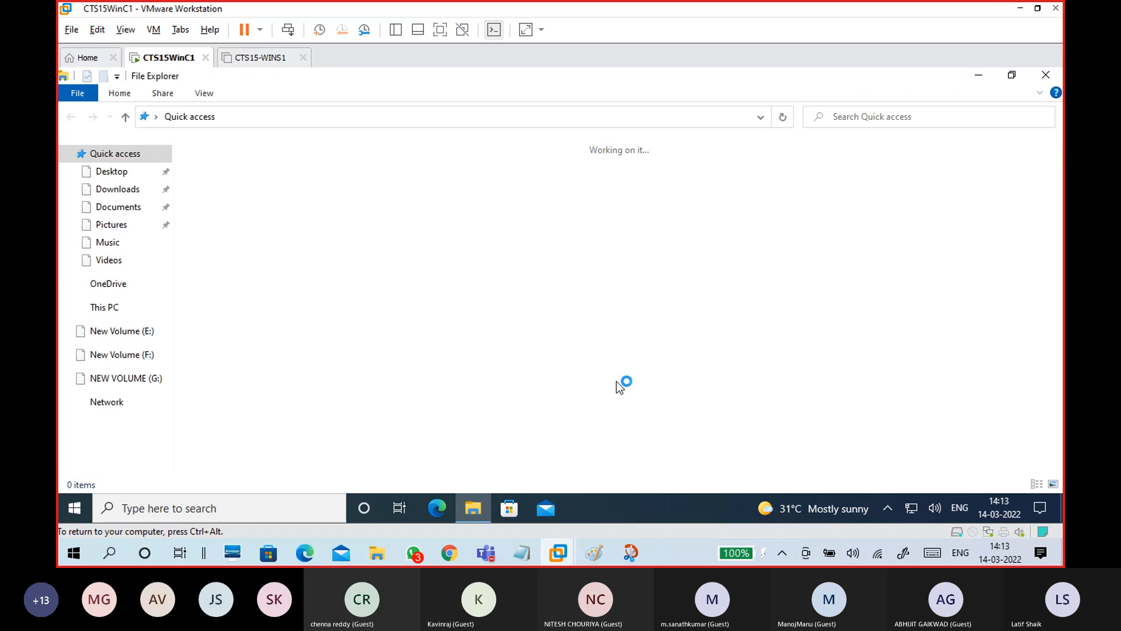
On New Volume (F:), switch to large thumbnails and open the encrypted PIC1 picture in Photos
click(133, 359)
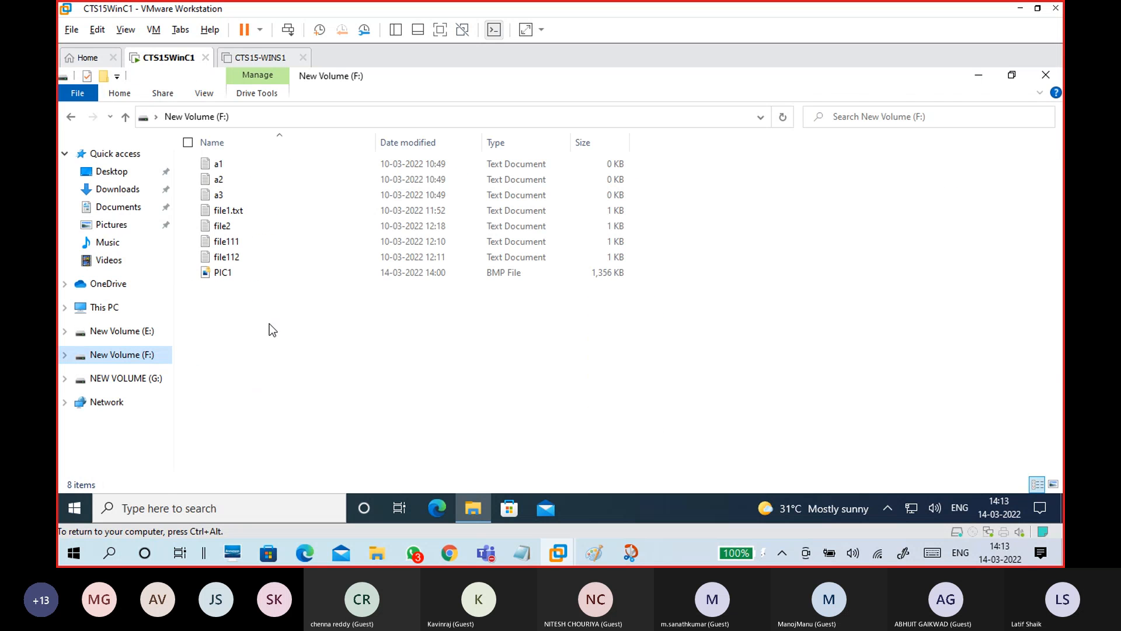
click(223, 275)
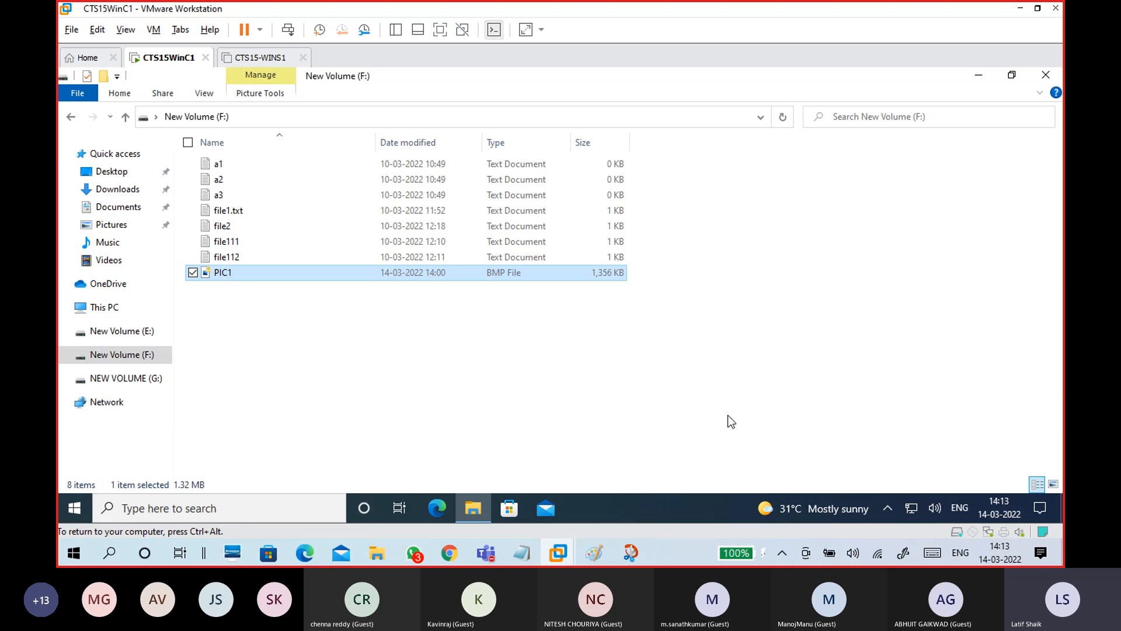
click(1056, 484)
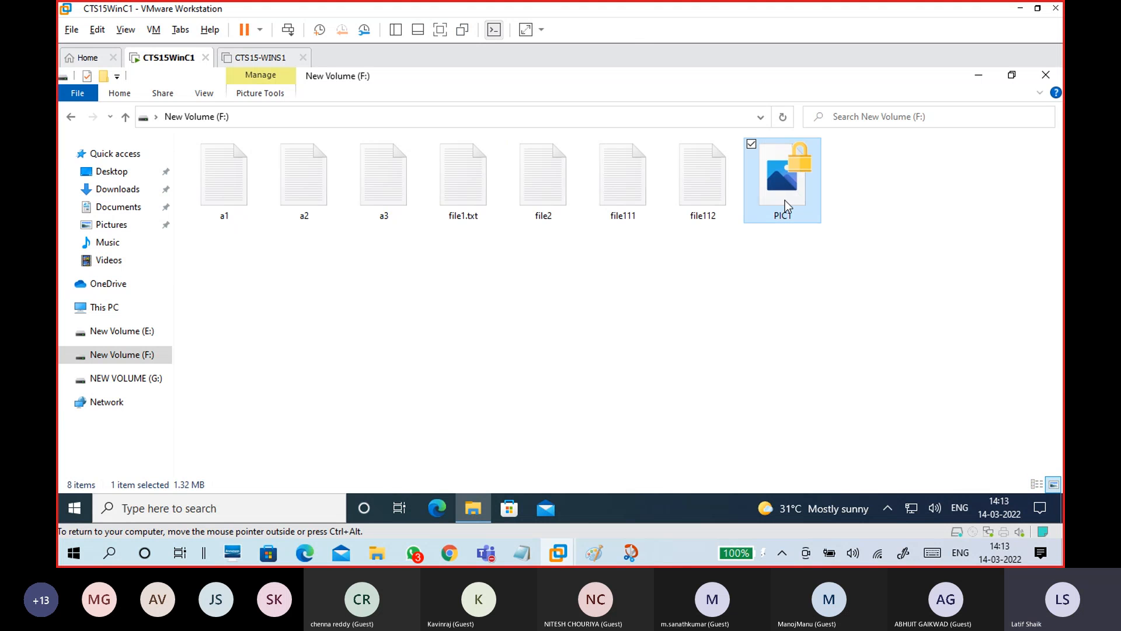
click(683, 345)
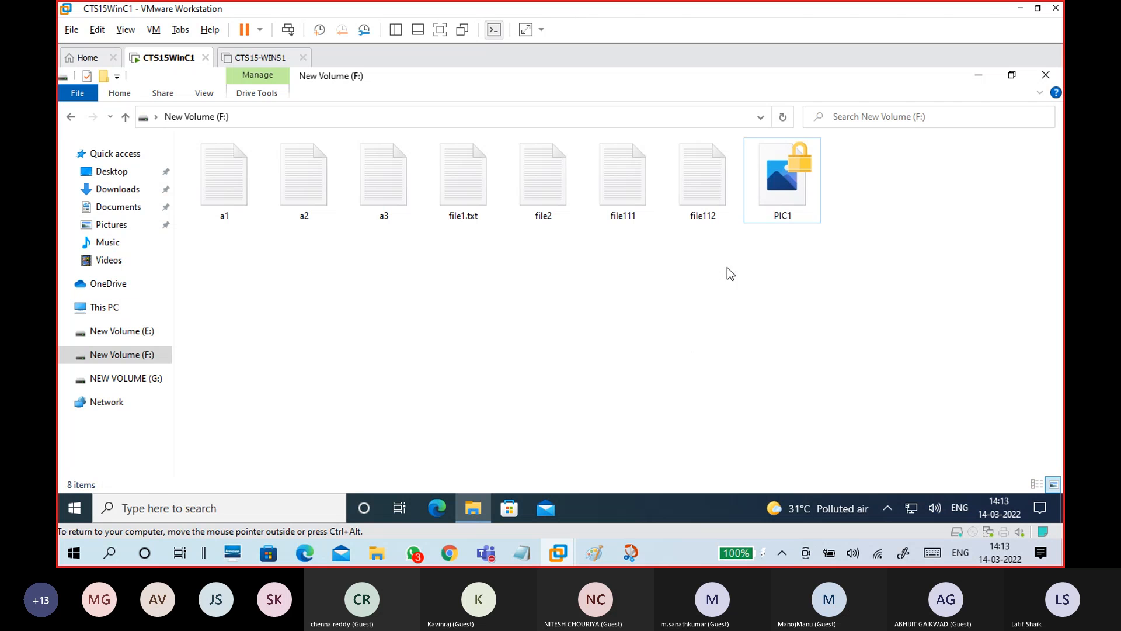
click(797, 190)
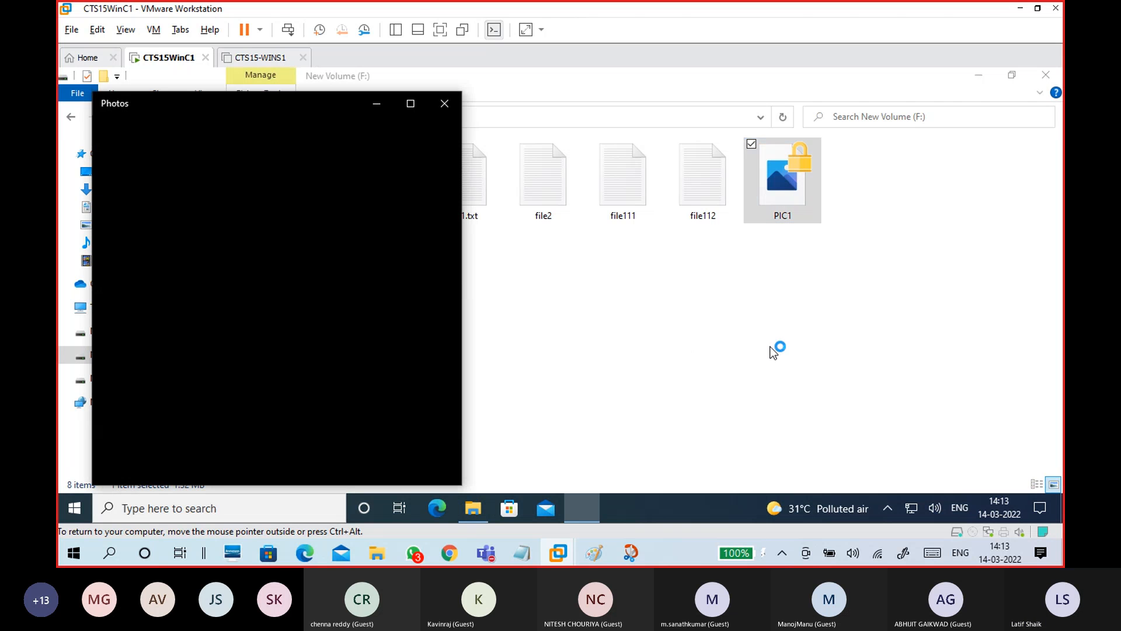
drag(305, 119, 580, 94)
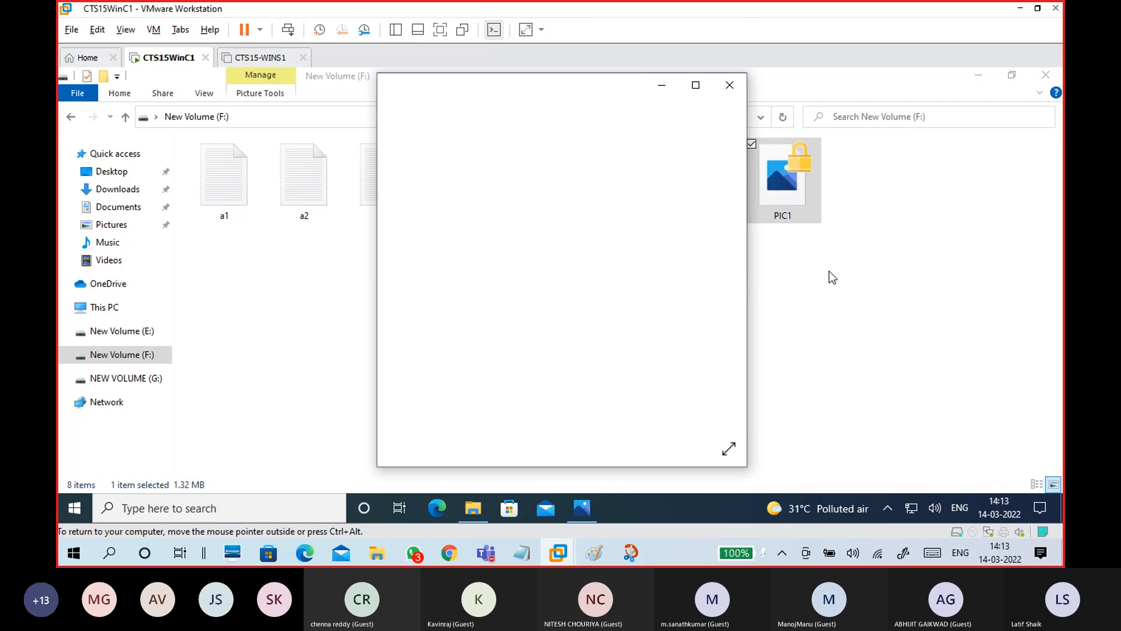
Start Magnifier via 'mag' search to read the permission error, return to 100%, and close Photos
key(super)
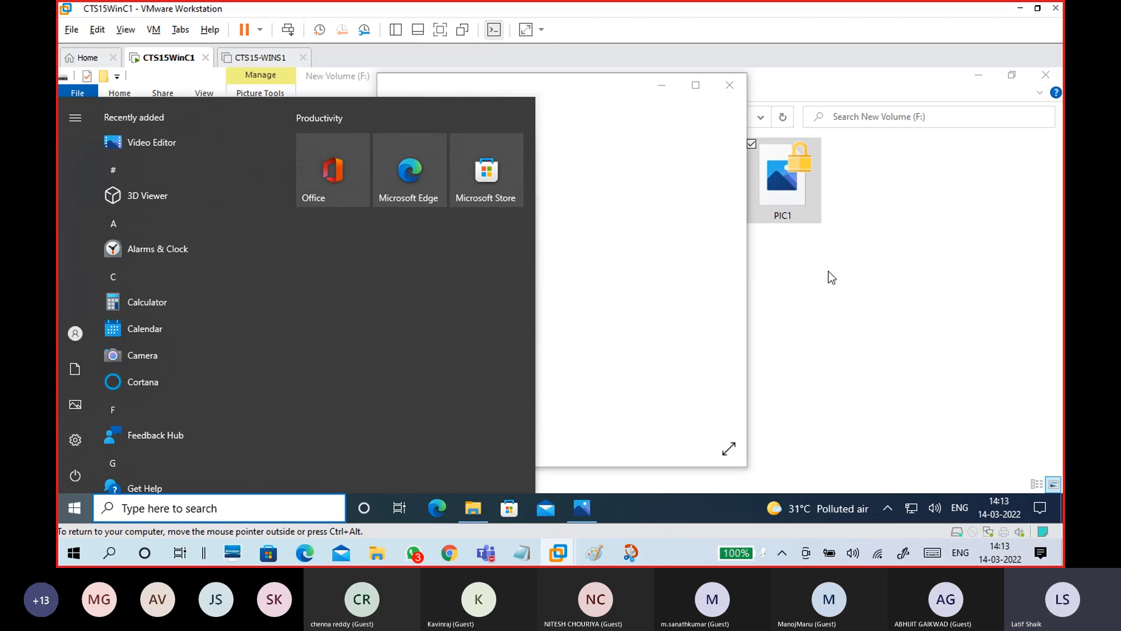
text(mag)
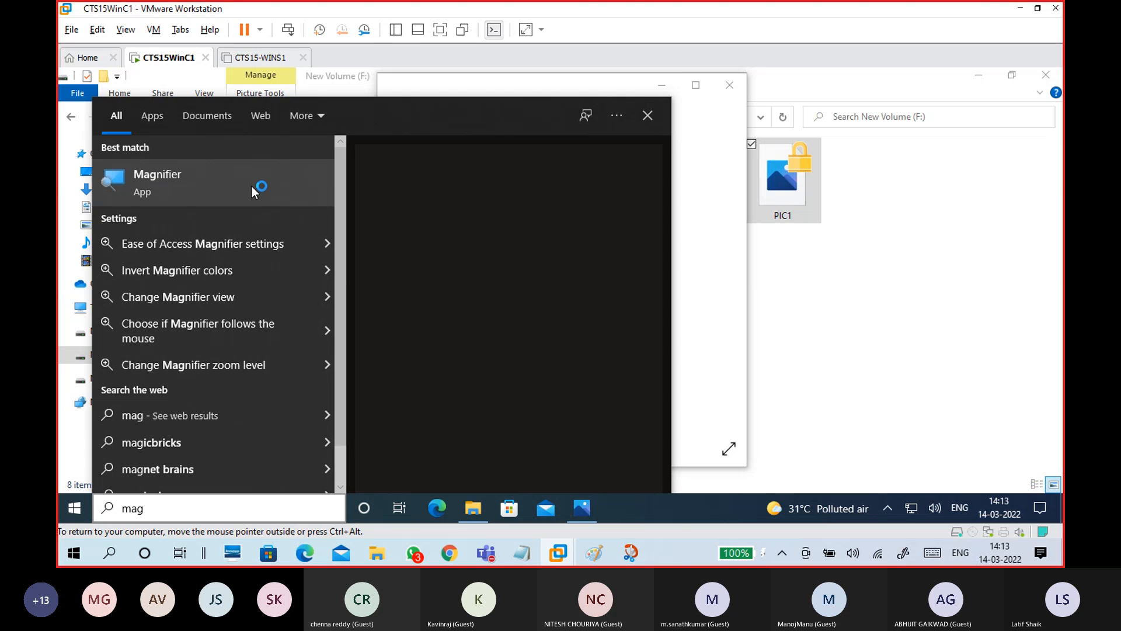
click(278, 185)
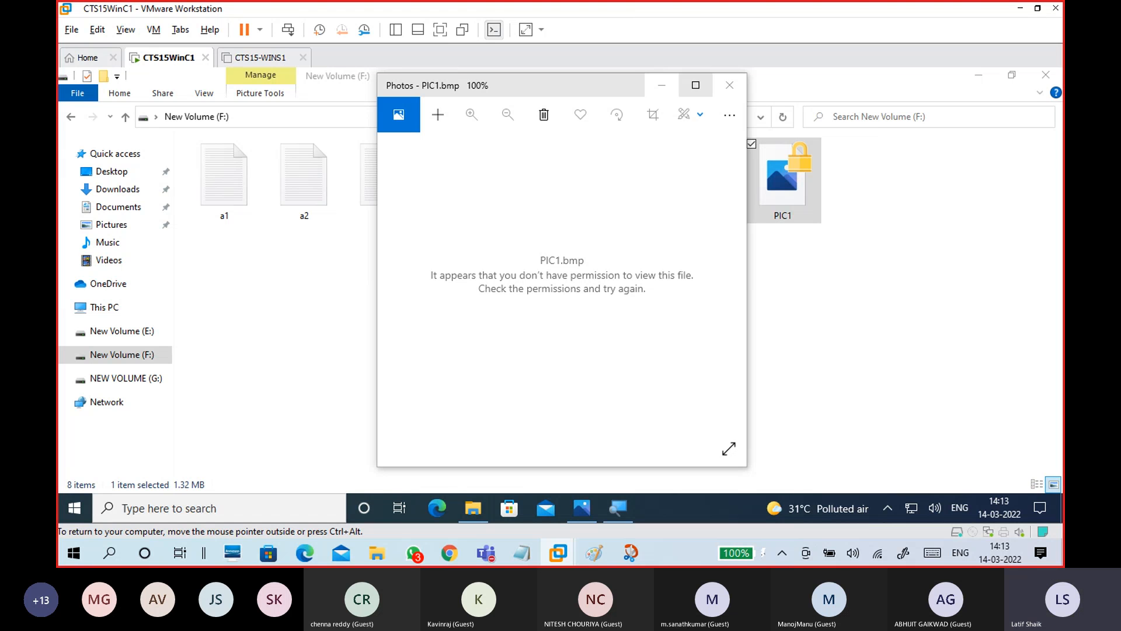
key(super+plus)
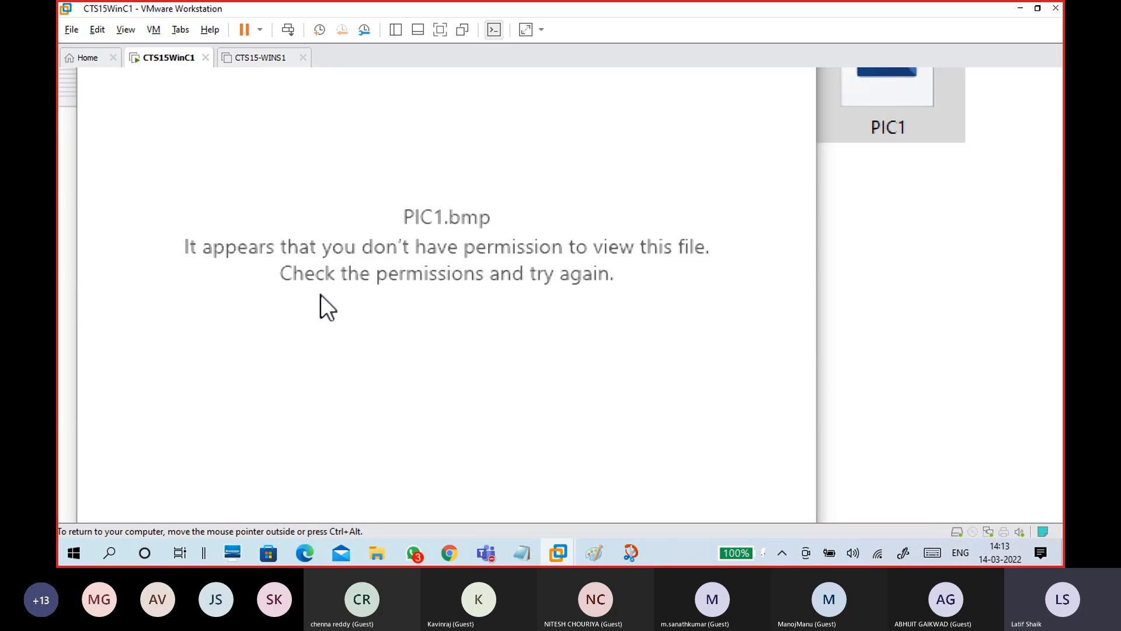
key(super+minus)
key(super+plus)
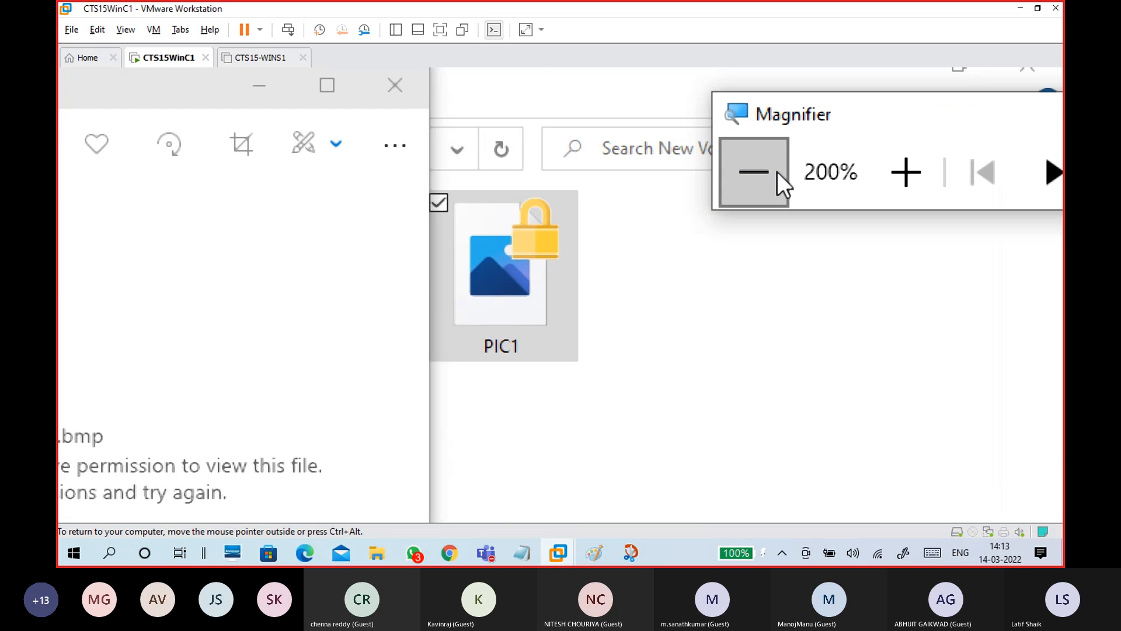
click(757, 167)
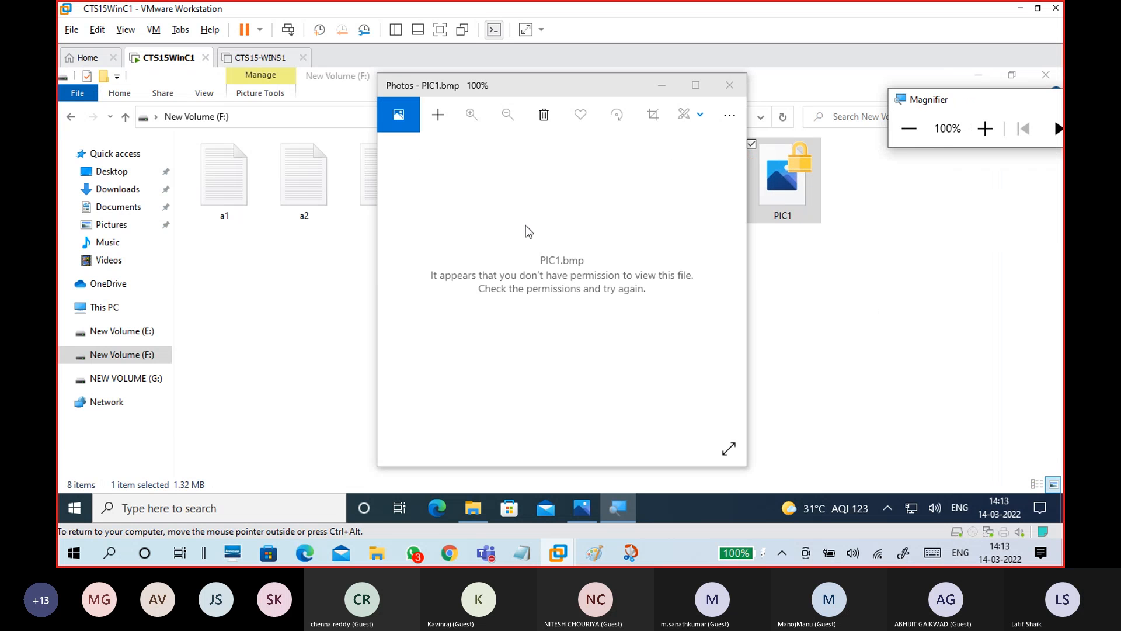
click(741, 90)
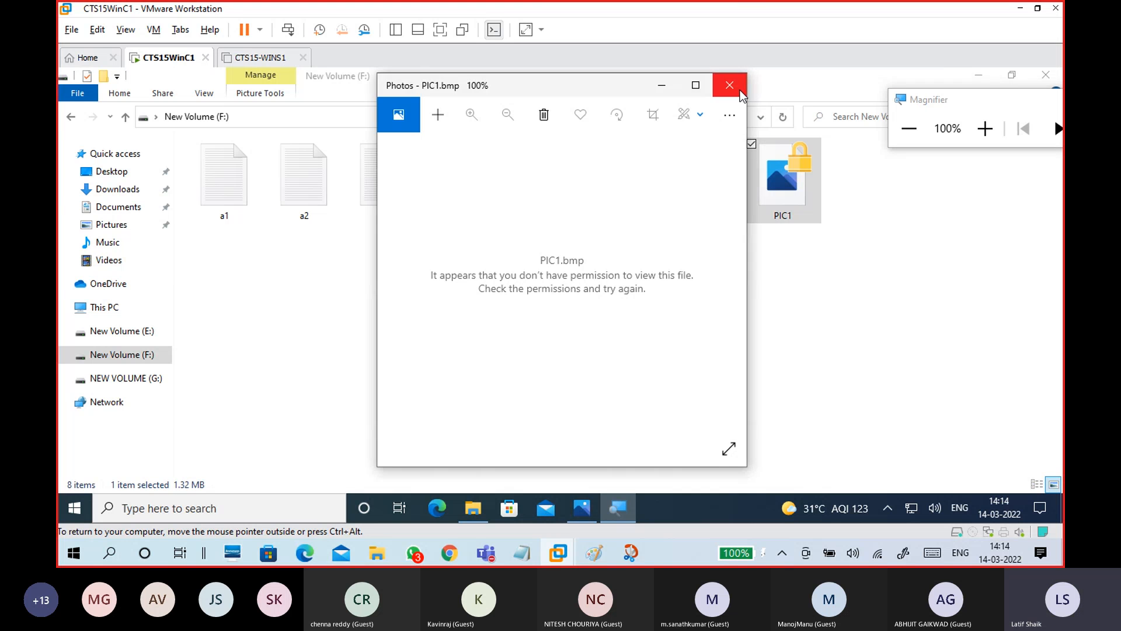
click(658, 299)
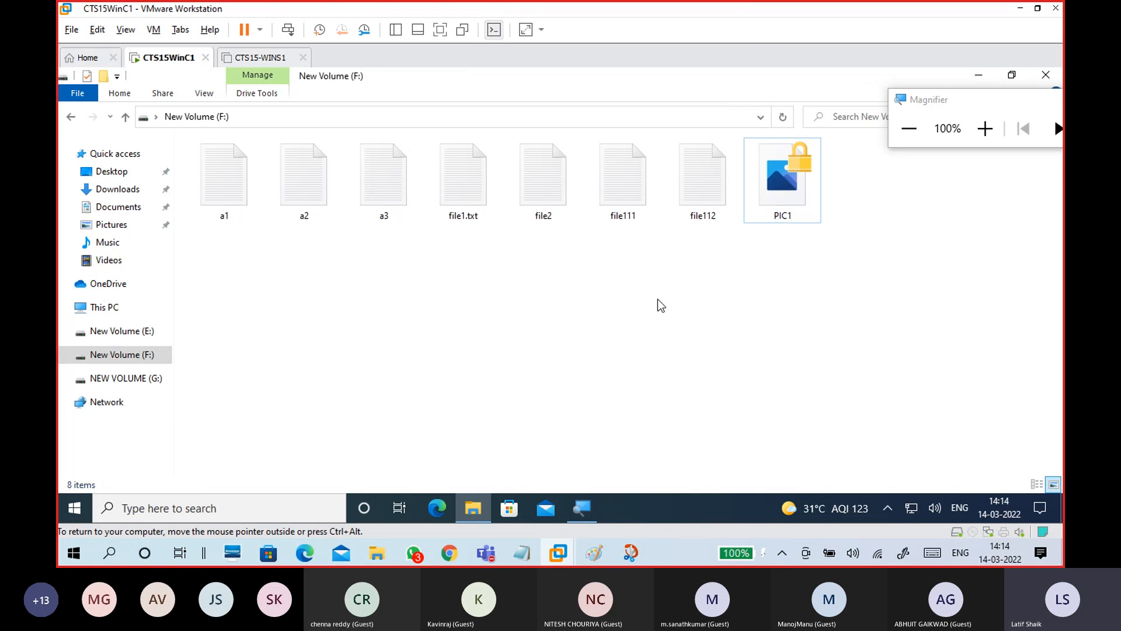
Launch an empty Console1 from the Run box, maximize it, and start Add/Remove Snap-ins
key(super+r)
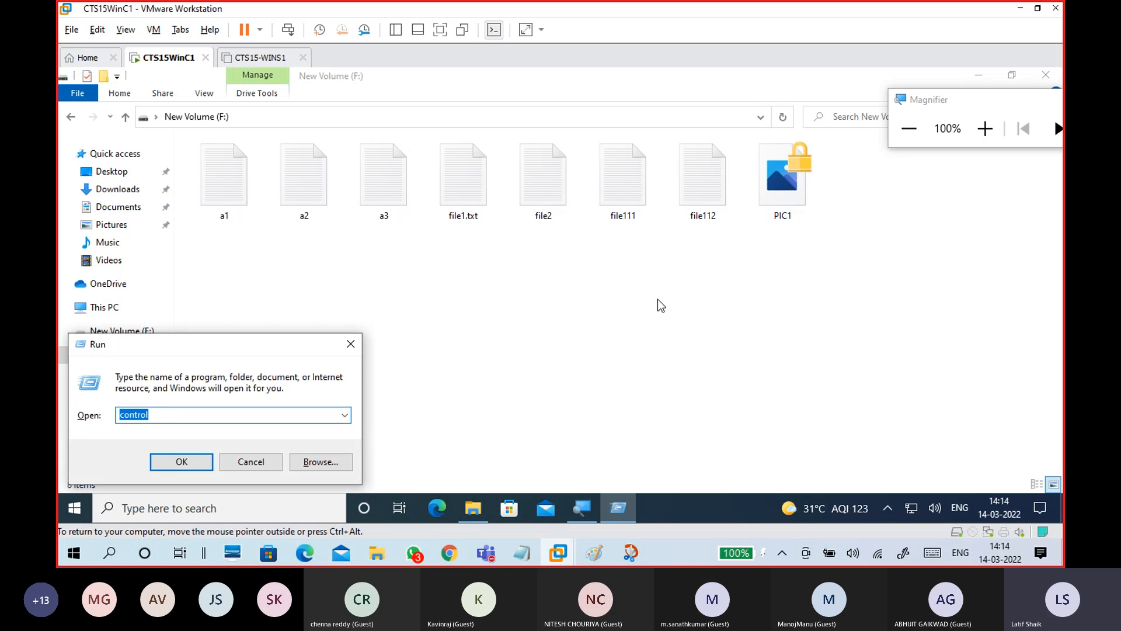
text(control)
key(Return)
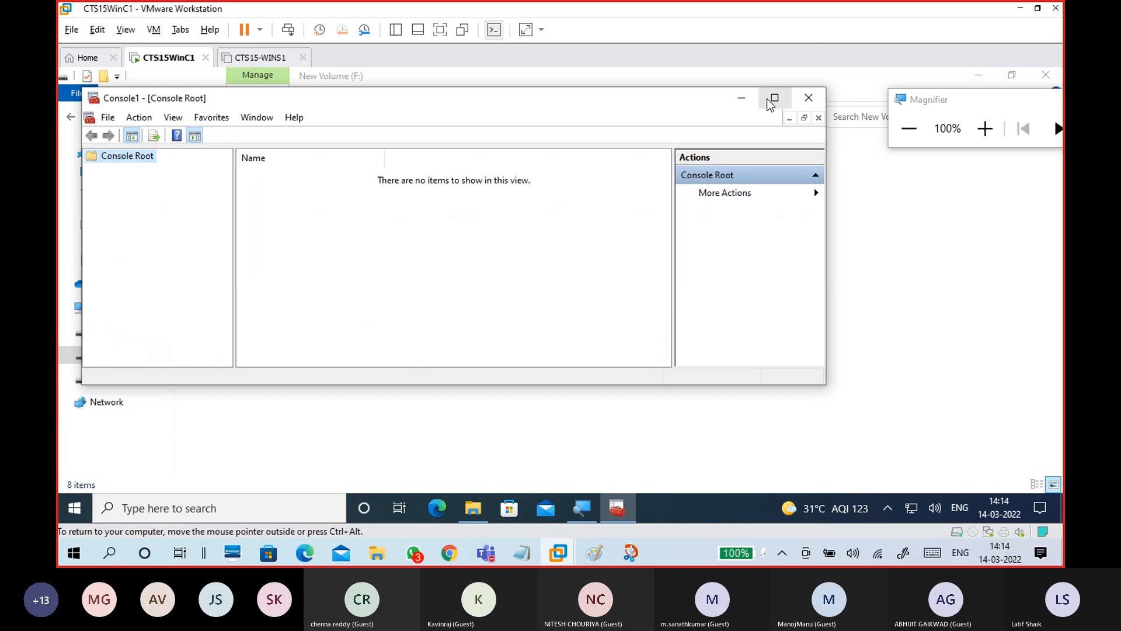
click(772, 99)
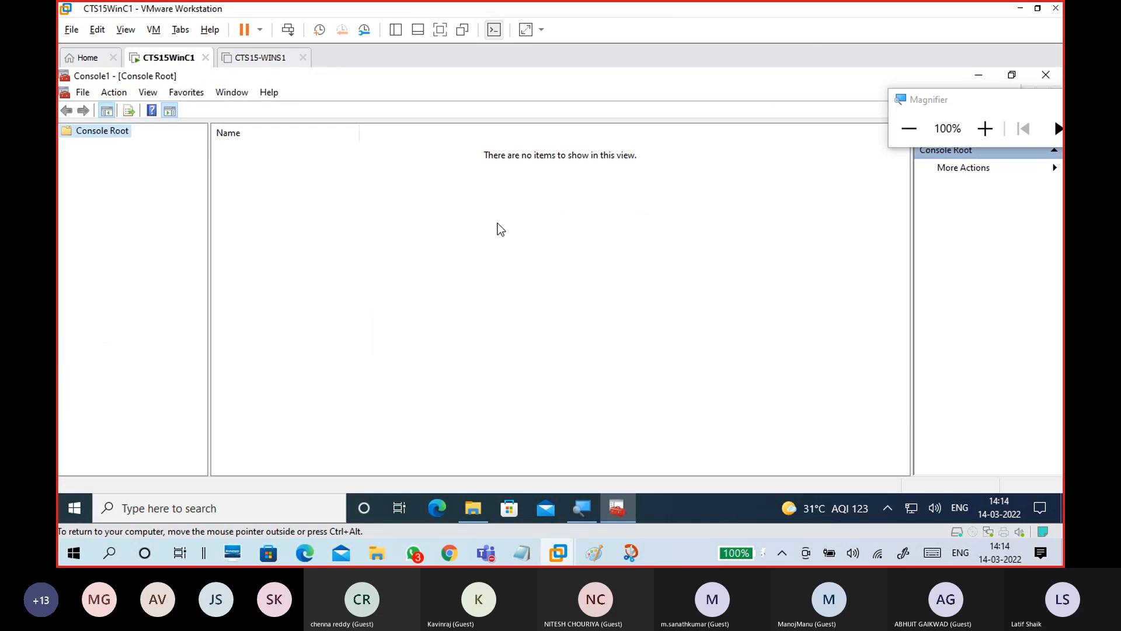
click(83, 92)
click(111, 181)
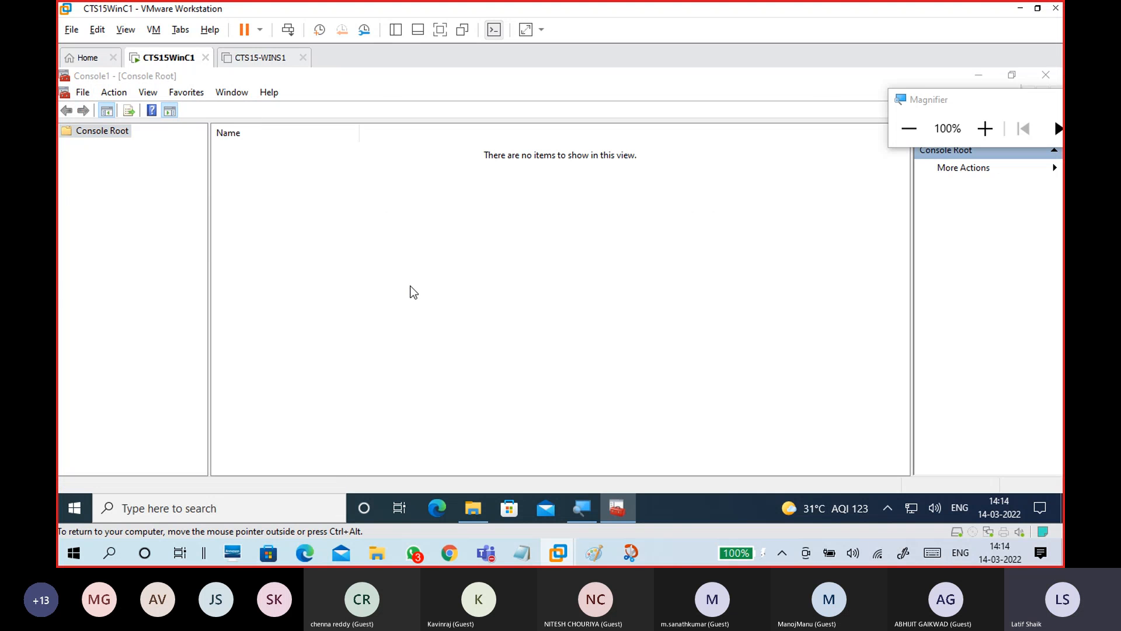
Add the Certificates snap-in for the current user account and confirm
click(365, 225)
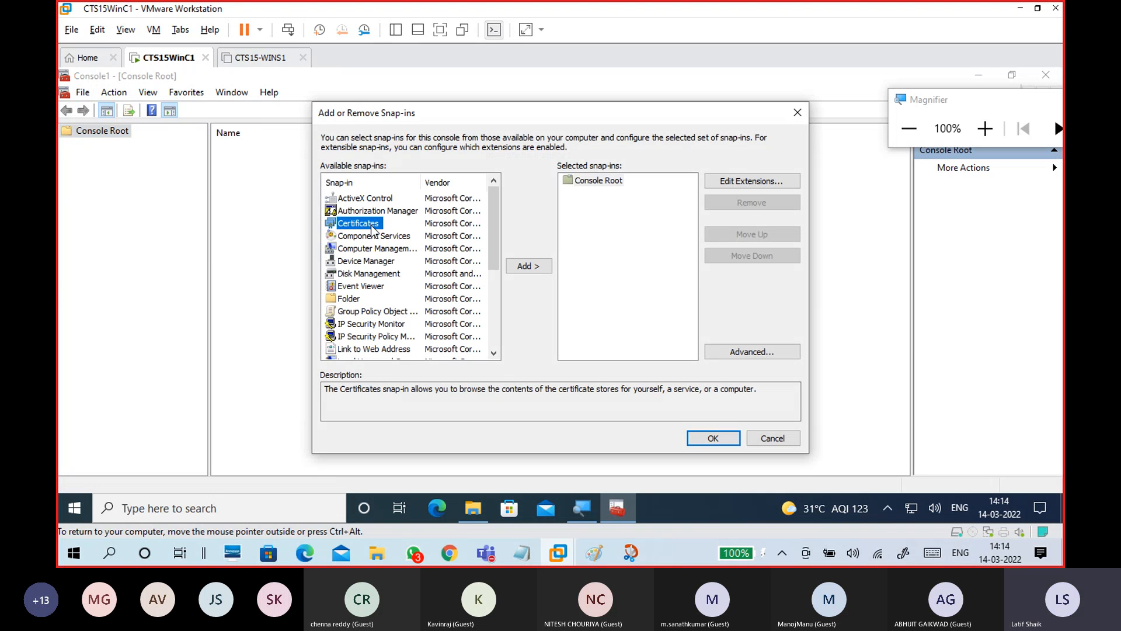
click(527, 267)
click(527, 268)
click(713, 438)
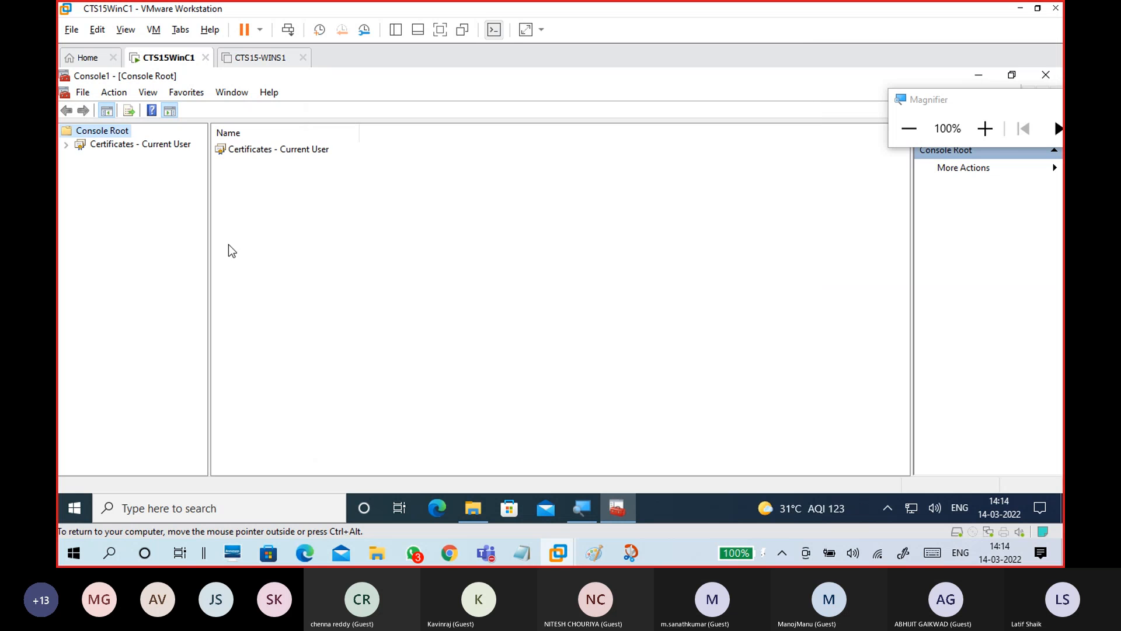
Expand the certificate stores, view the empty Personal store, then close the console
double_click(111, 151)
click(117, 158)
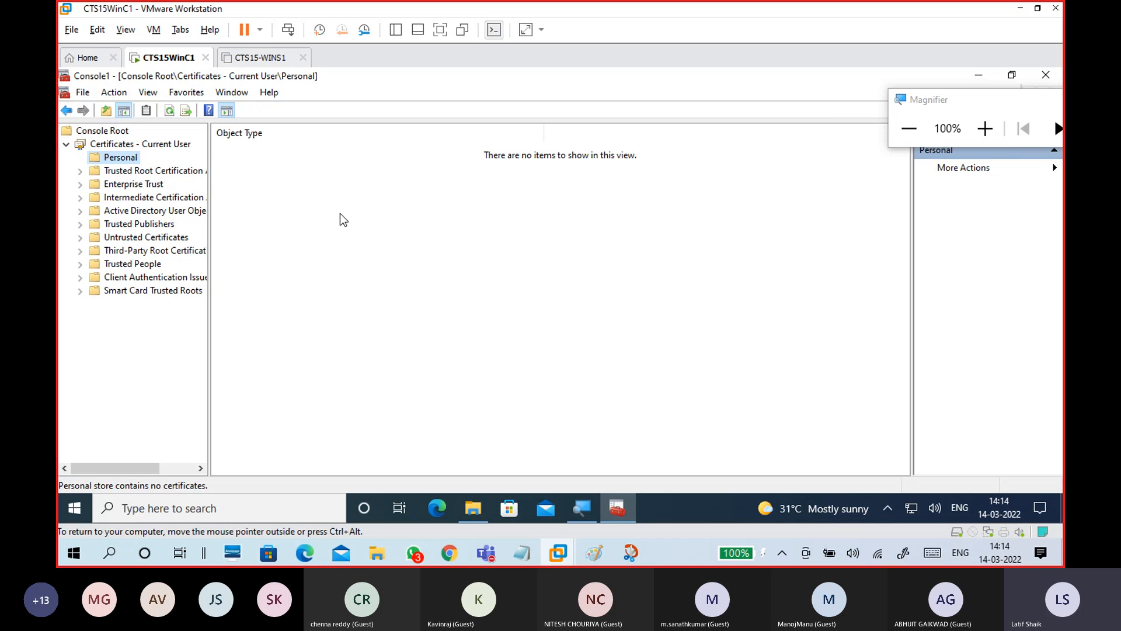
click(979, 76)
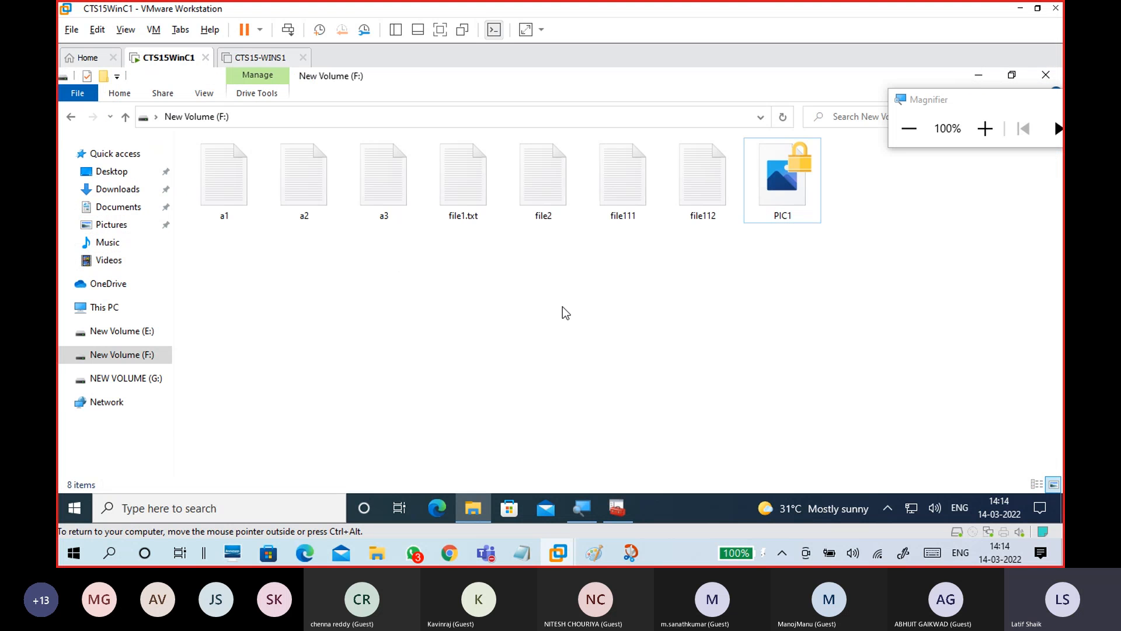
click(618, 507)
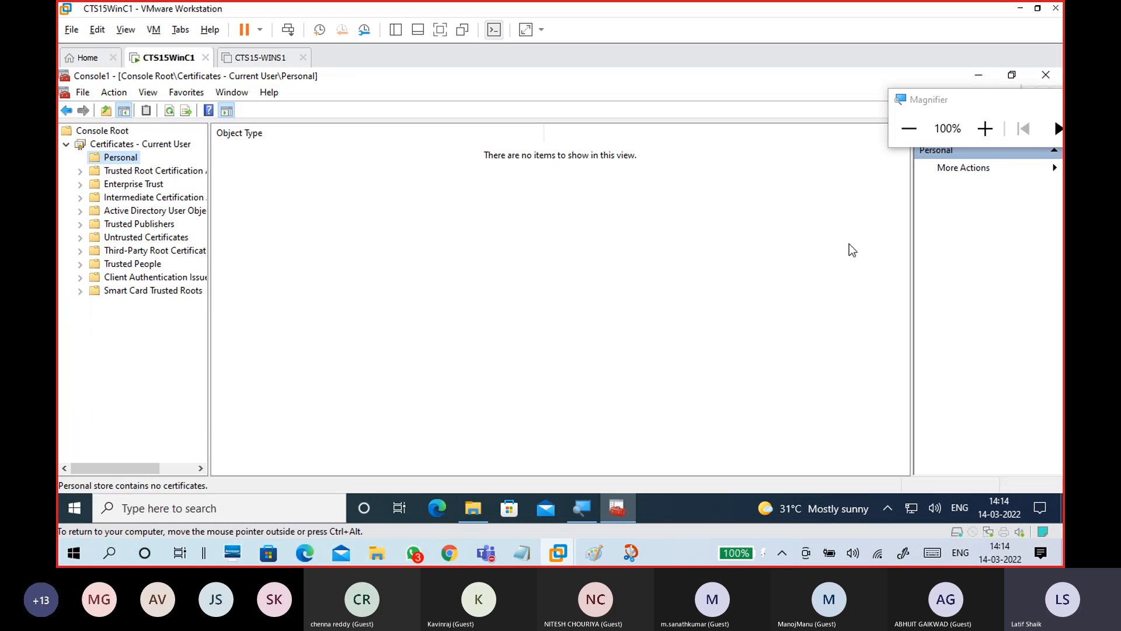
click(1040, 76)
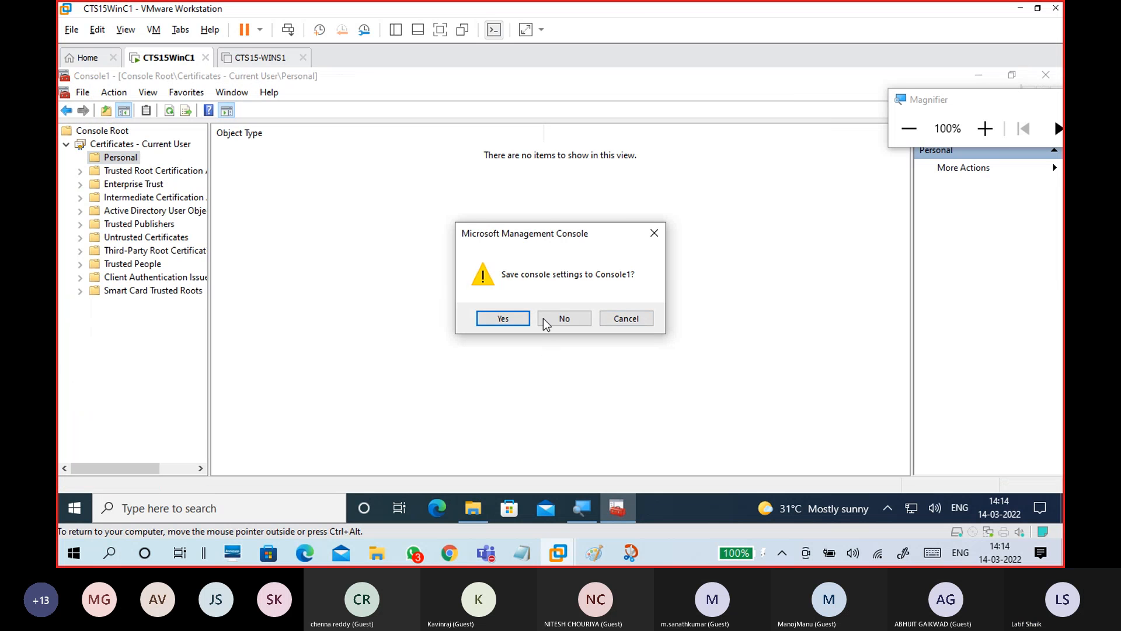
Discard Console1 settings and navigate This PC > Local Disk (C:) > Keys to the PIC1-key file
click(543, 317)
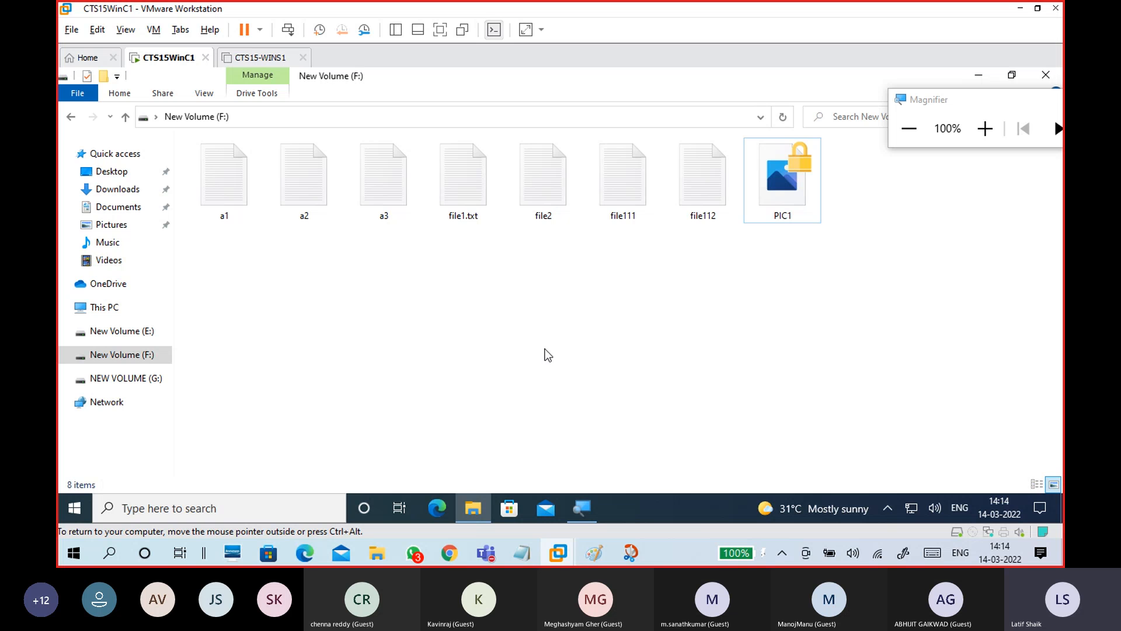
click(108, 308)
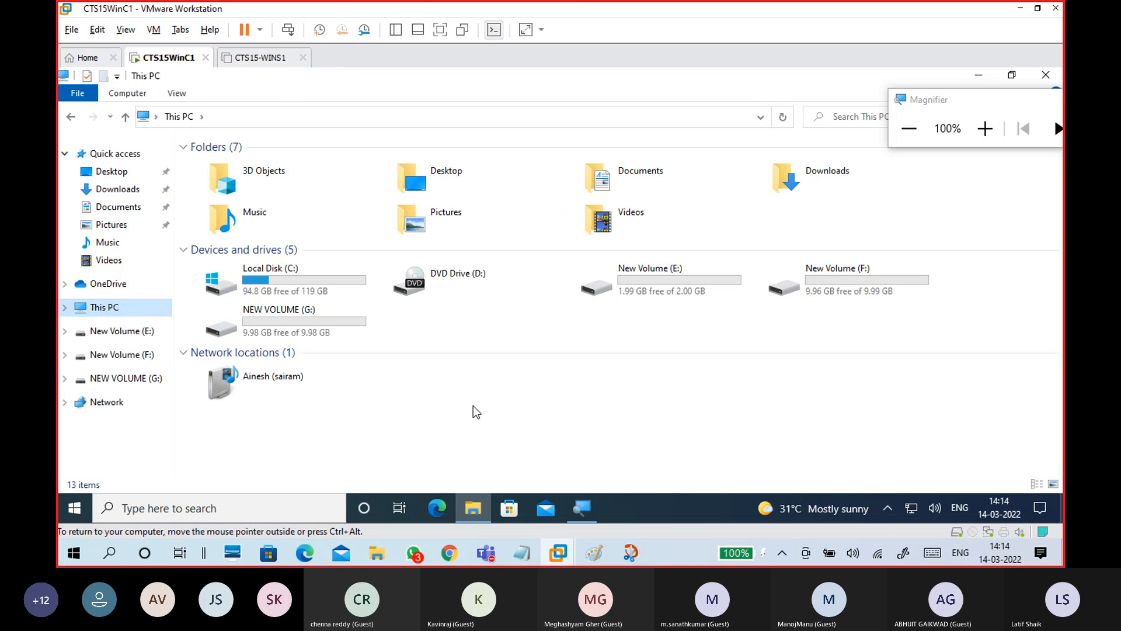
click(495, 330)
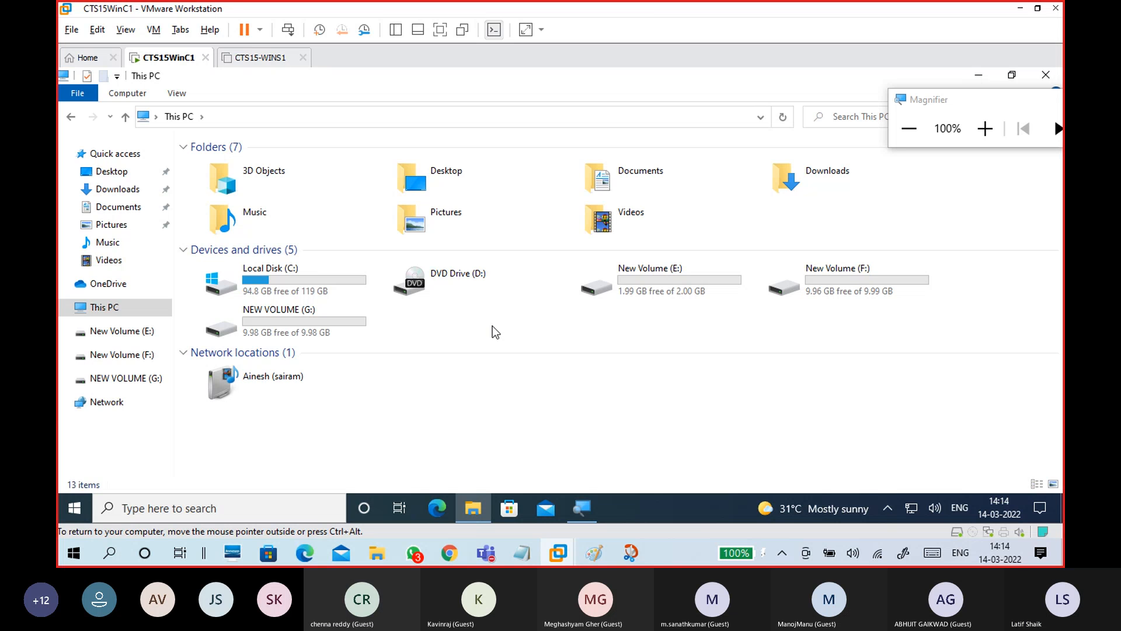
double_click(337, 279)
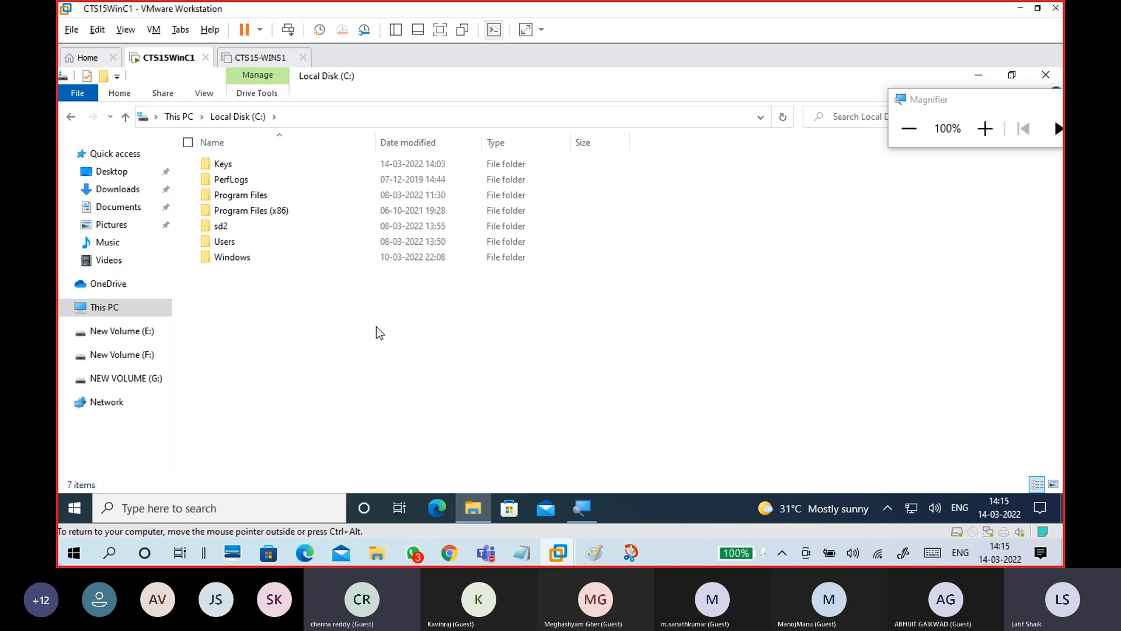
double_click(269, 168)
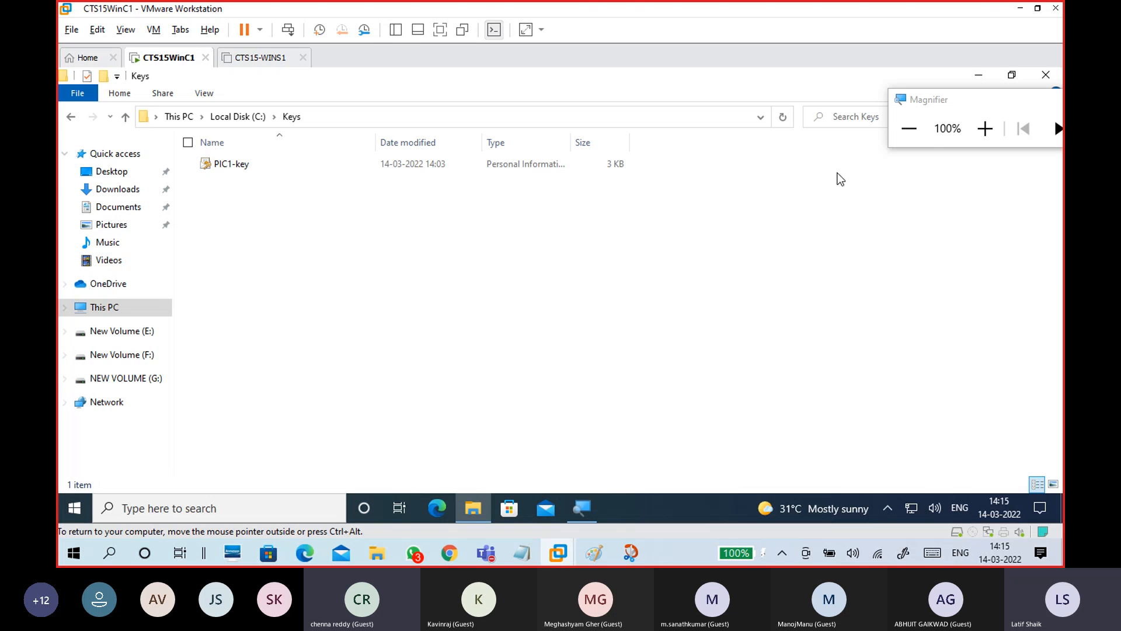
Magnify to 200%, enable File name extensions, and open PIC1-key.pfx to import the certificate
click(982, 132)
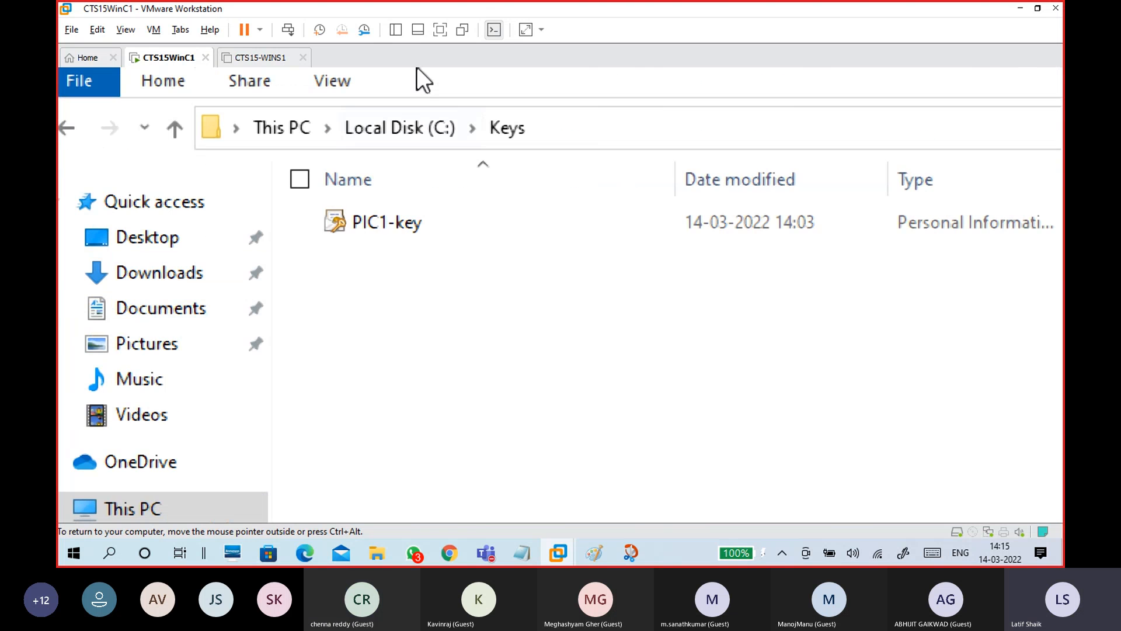
click(344, 250)
click(345, 100)
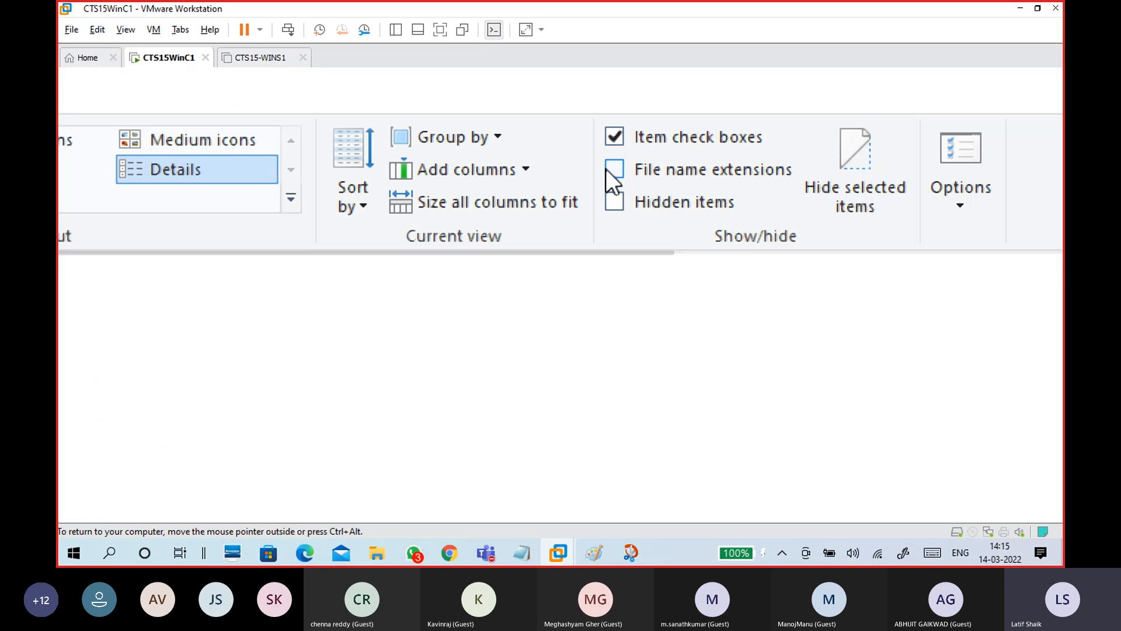
click(608, 169)
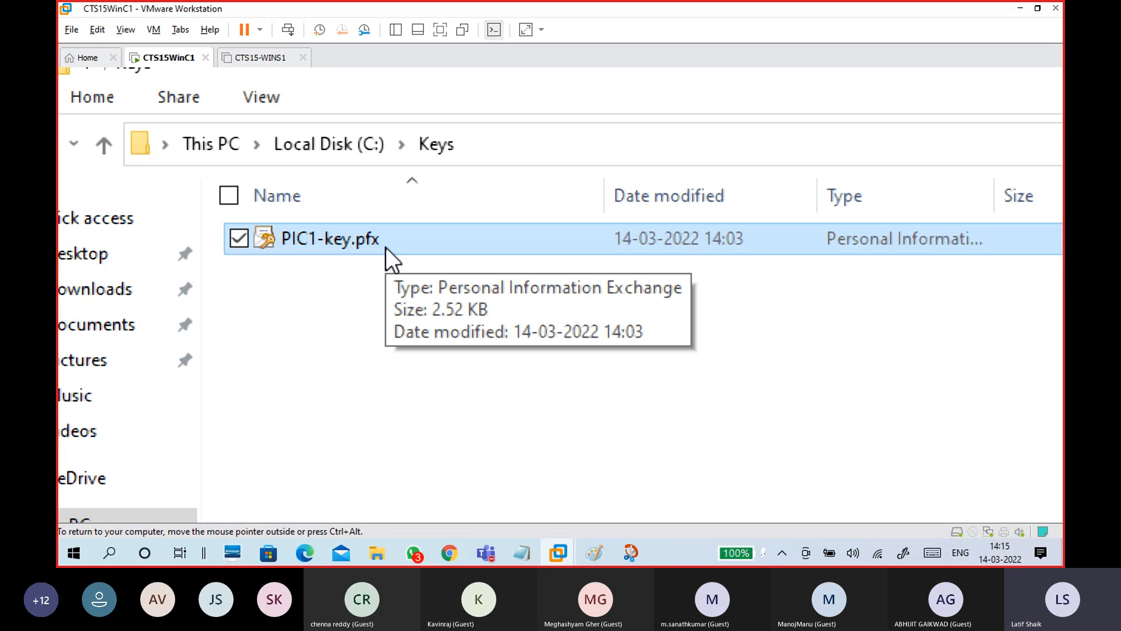
double_click(385, 247)
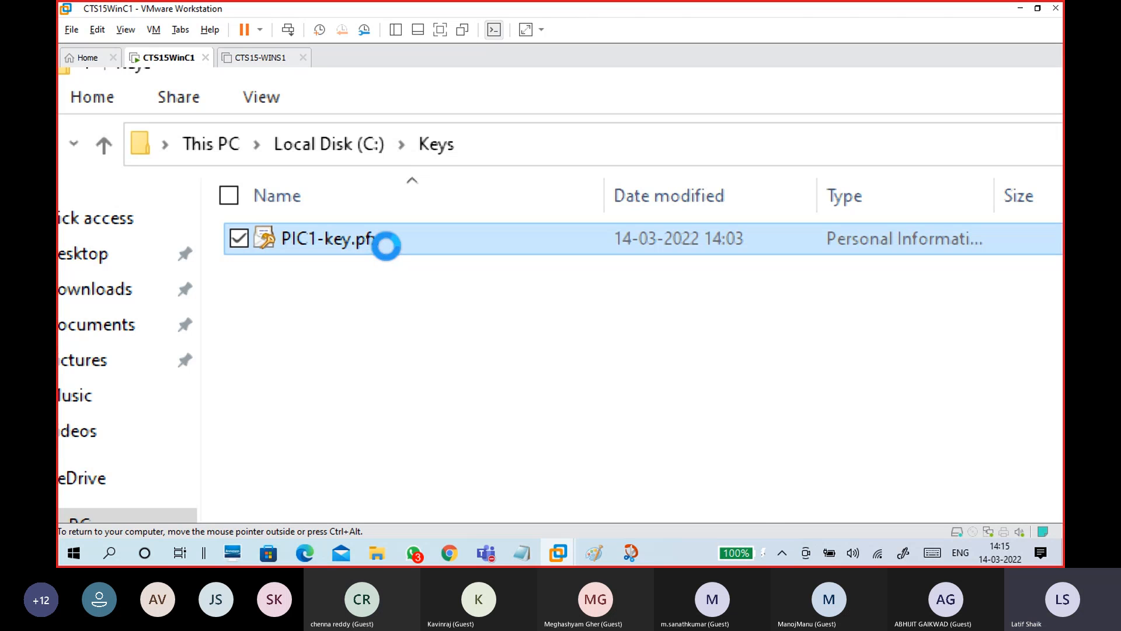
Start installing PIC1-key.pfx for the Current User and accept the certificate file
right_click(489, 246)
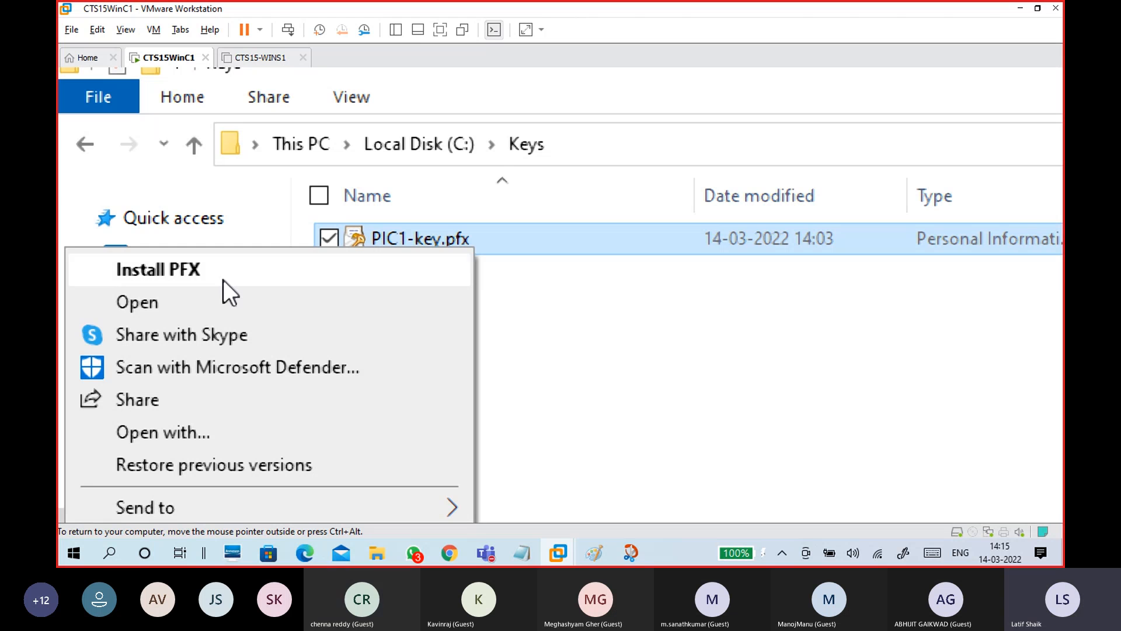
click(713, 348)
click(714, 348)
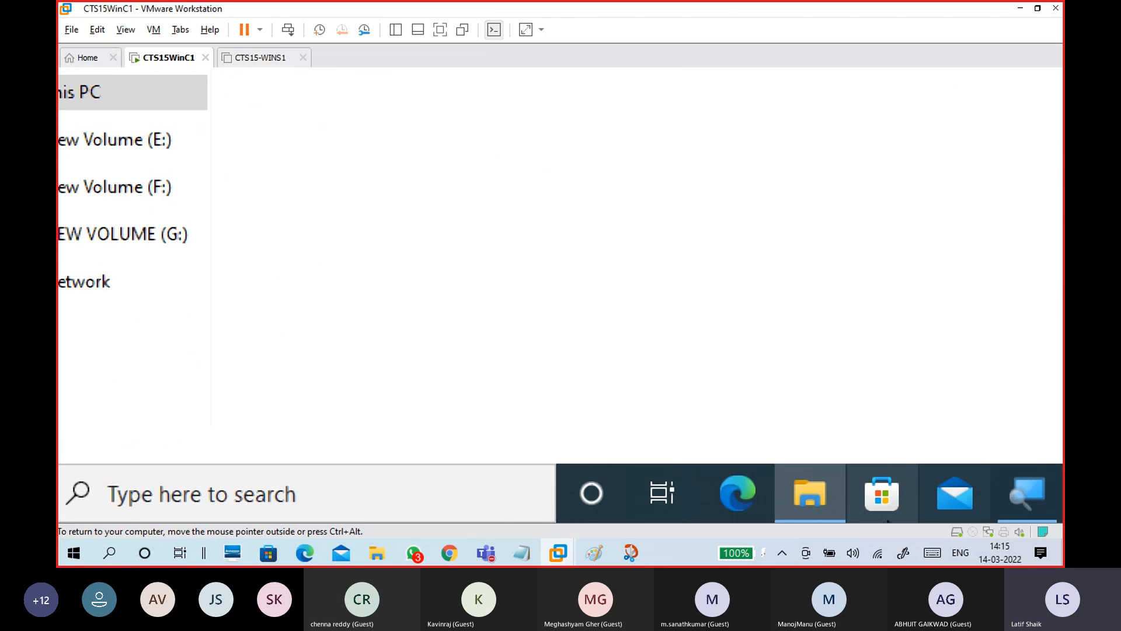
click(822, 487)
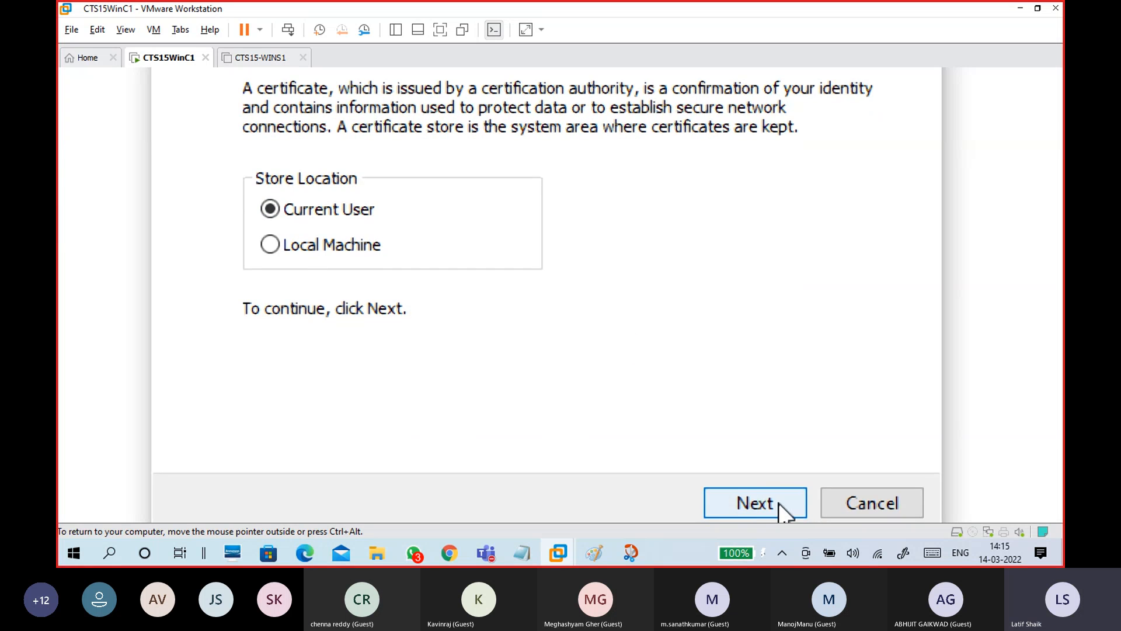
click(755, 505)
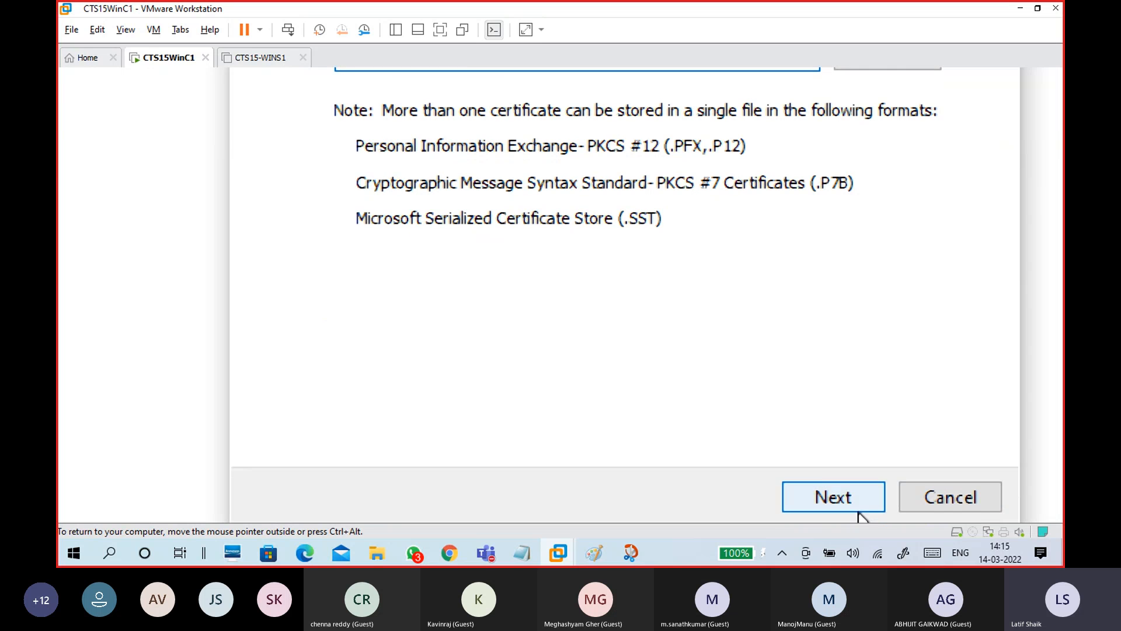
click(858, 505)
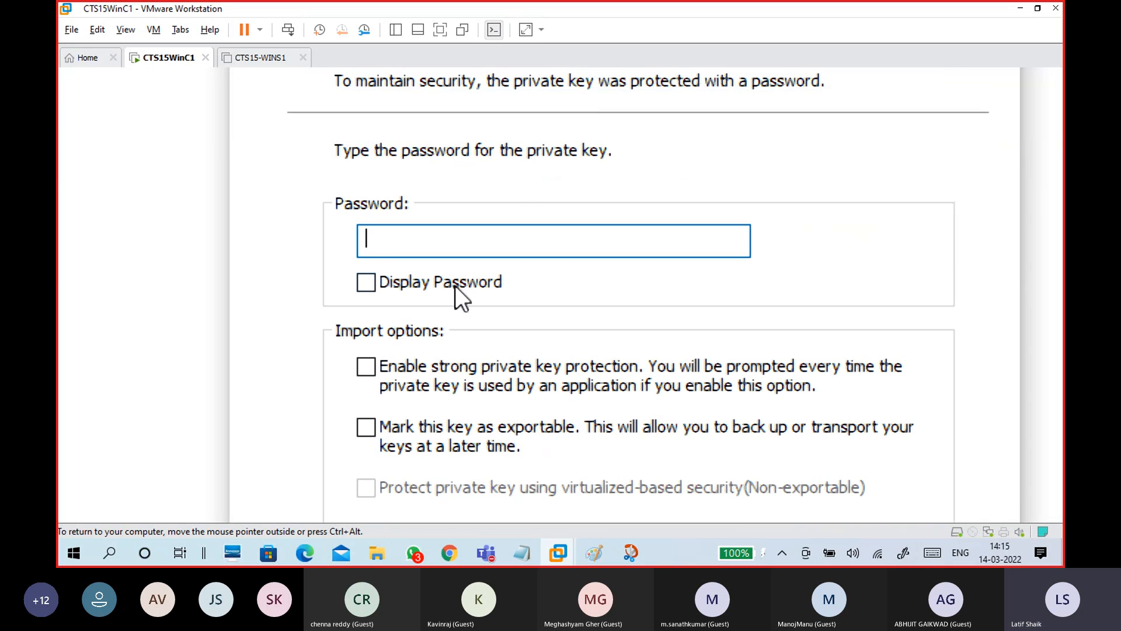
Enter the private key password, shown in clear text, and accept the import options
click(367, 282)
click(466, 240)
text(qw)
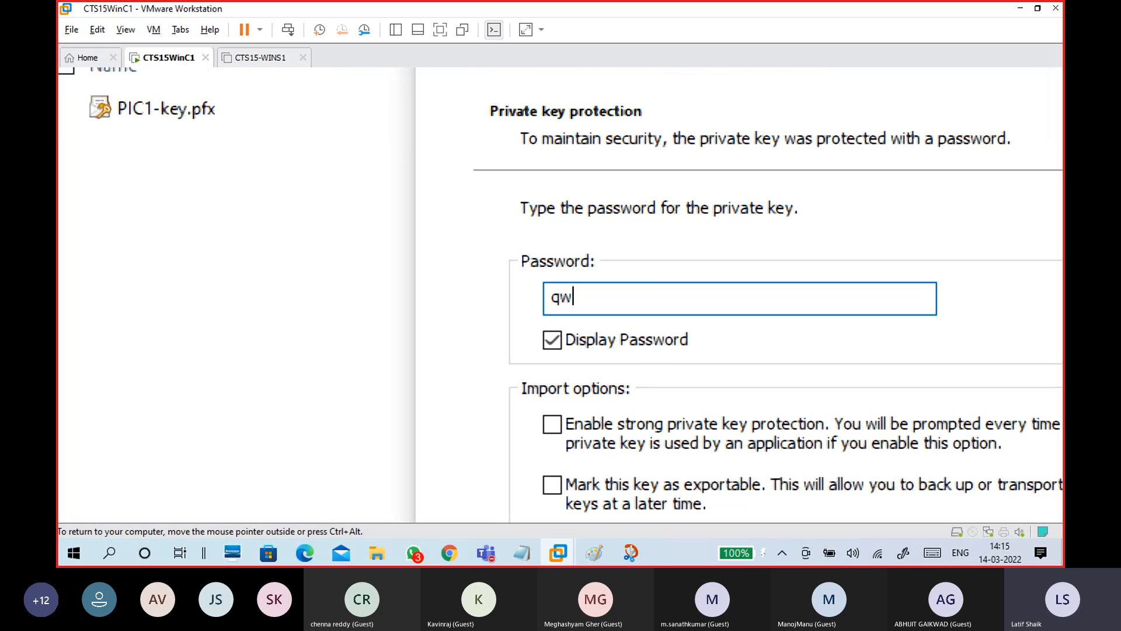
text(er123)
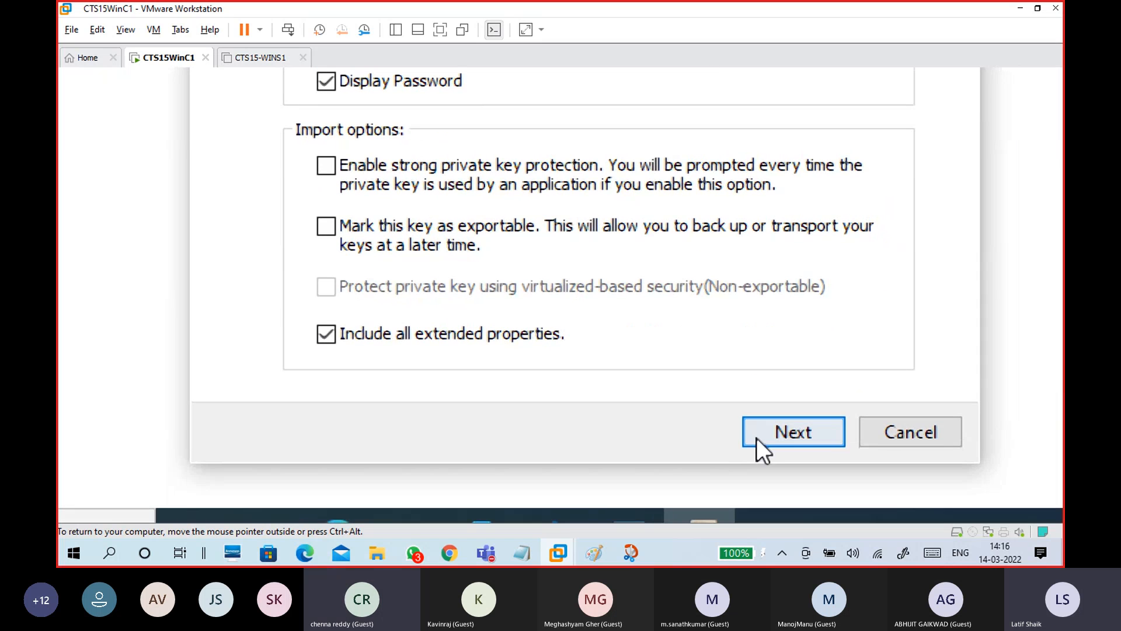
click(769, 442)
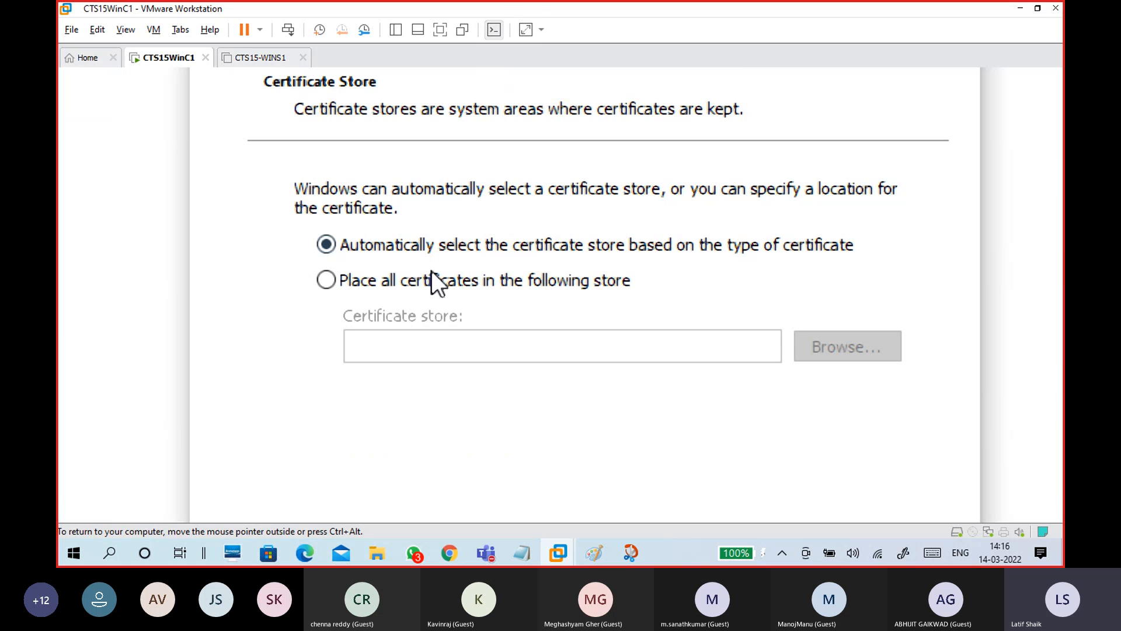
Keep automatic certificate store selection after briefly considering a specific store
click(1033, 149)
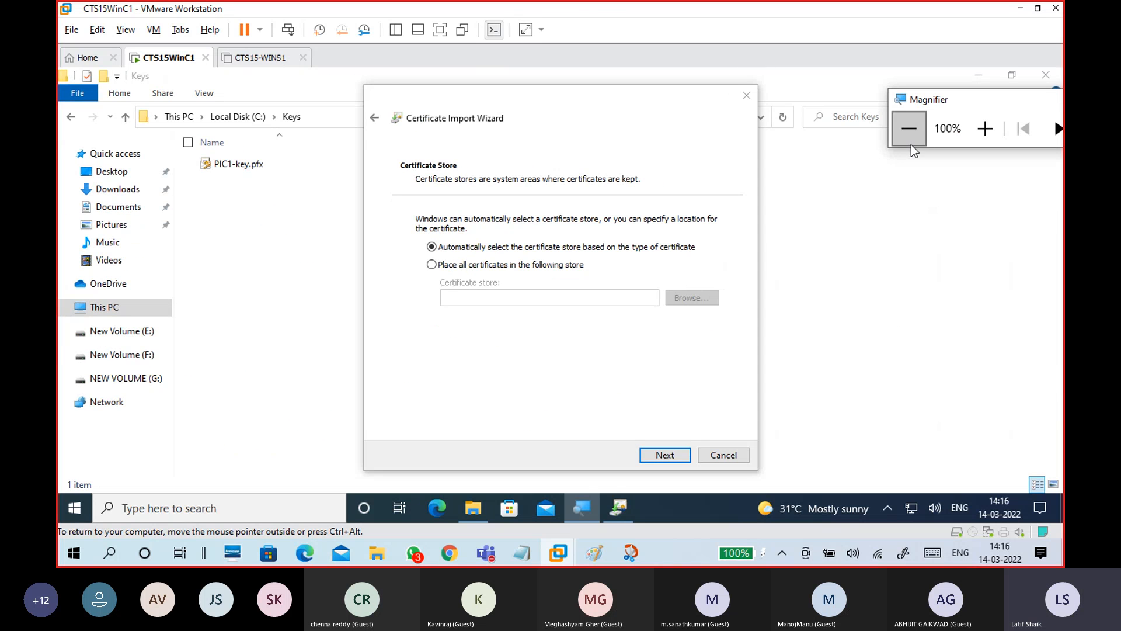
click(984, 128)
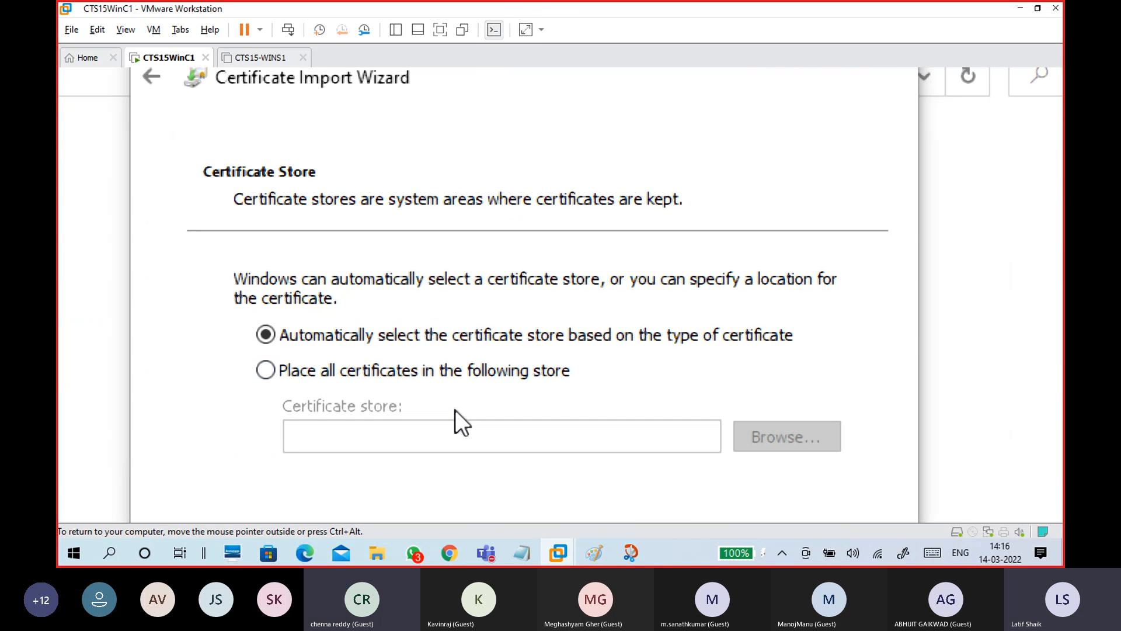
click(470, 372)
click(769, 439)
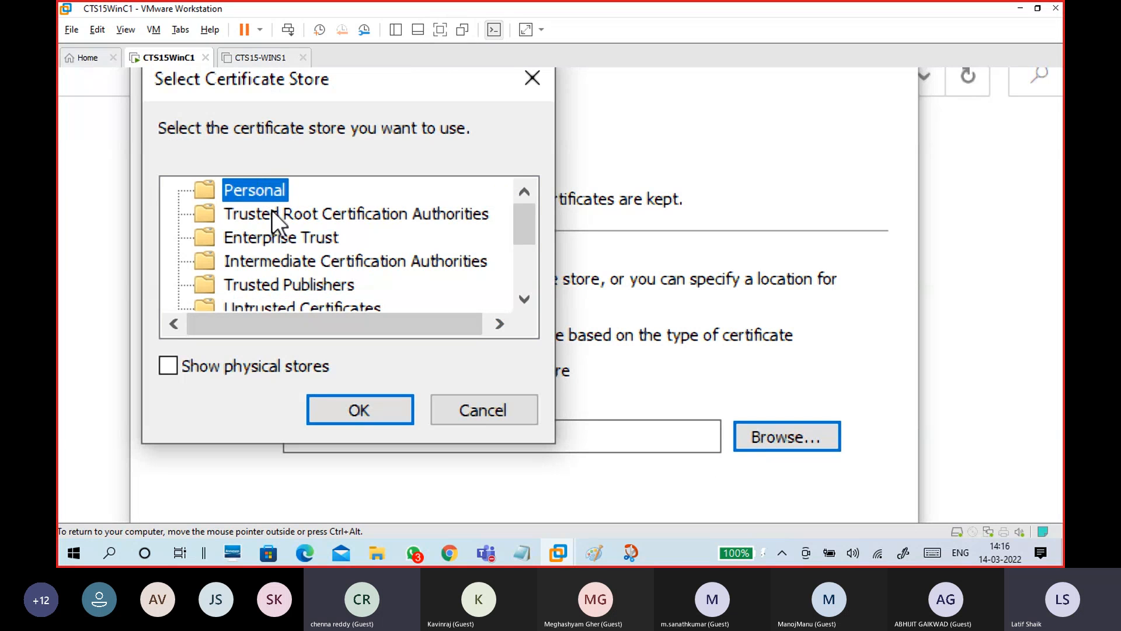
click(497, 417)
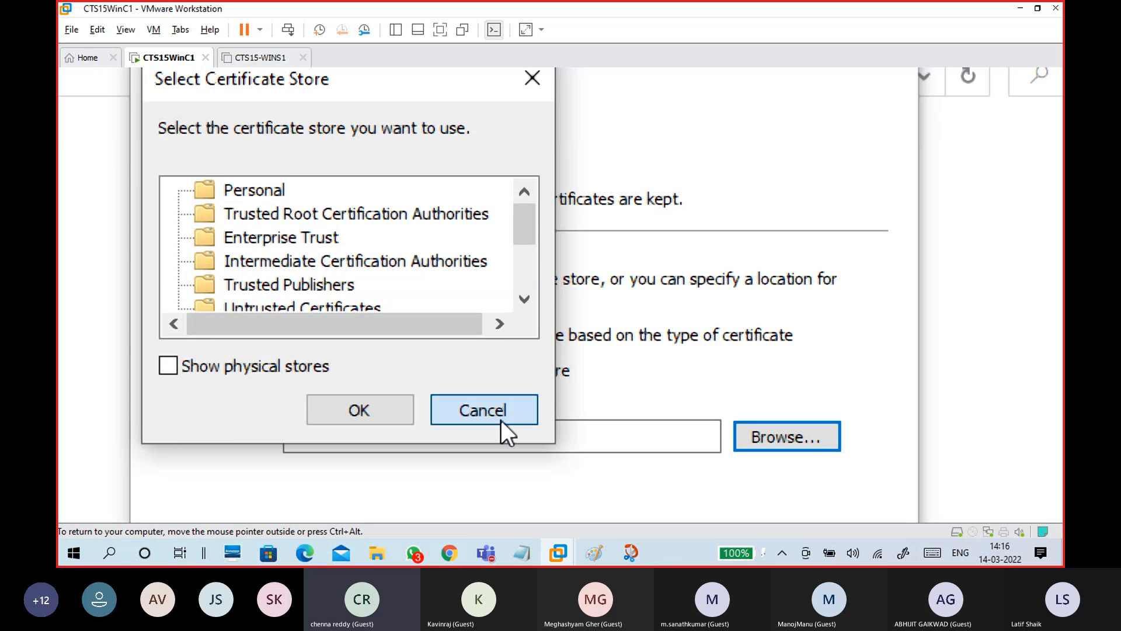
click(374, 338)
scroll(590, 497, down, 3)
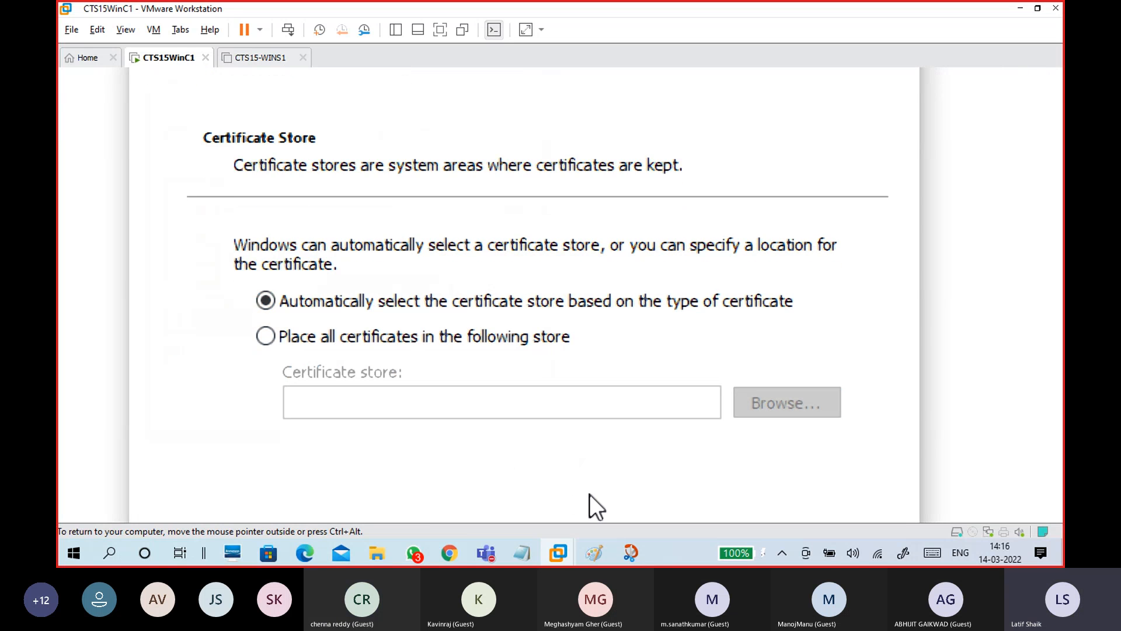
scroll(607, 497, down, 1)
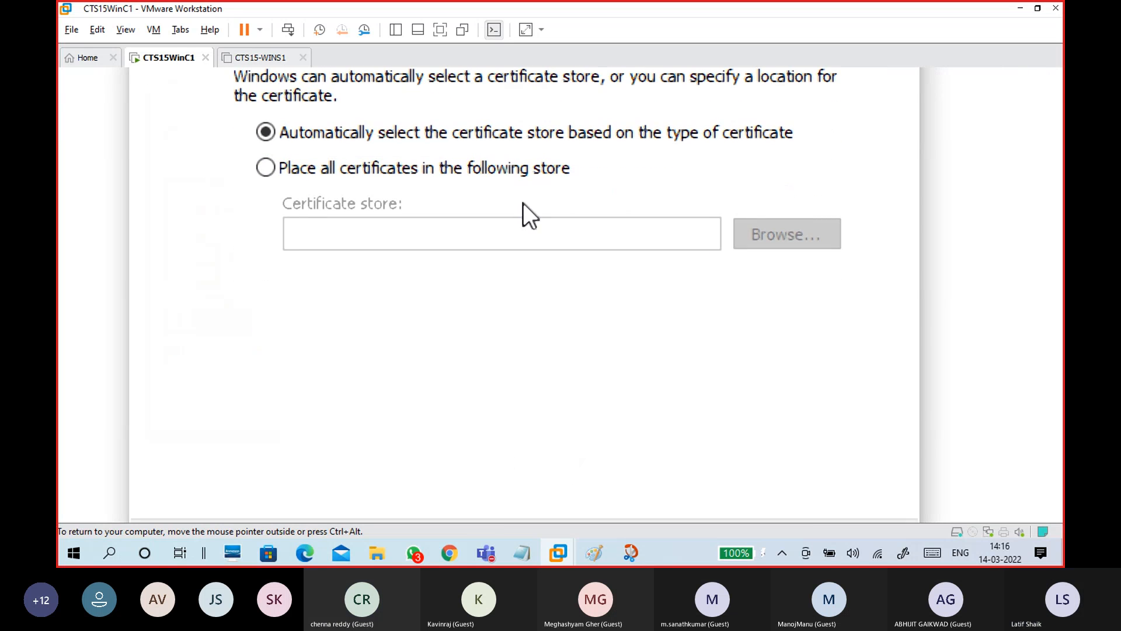
scroll(596, 497, down, 2)
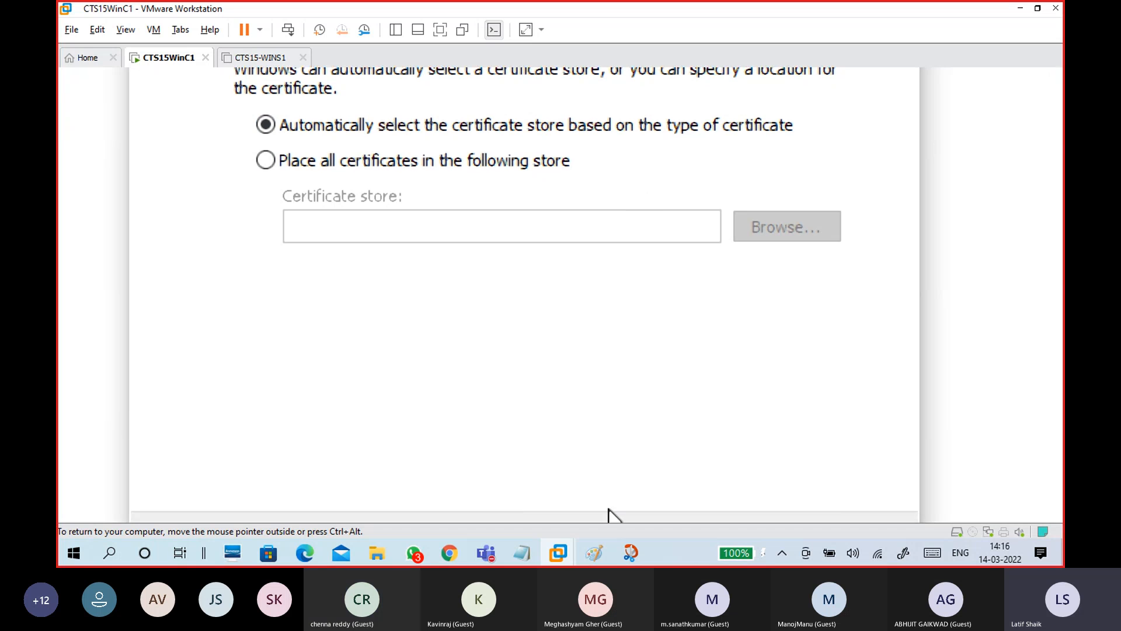
Finish the import, acknowledge the success message, and reset the guest zoom to 100%
click(704, 447)
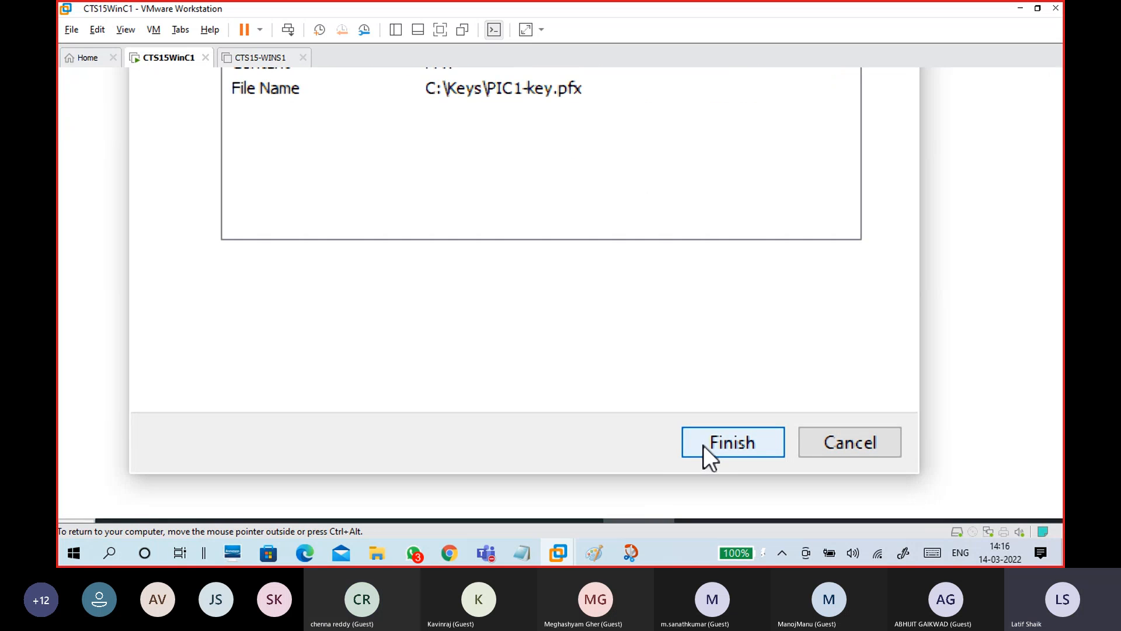
click(703, 445)
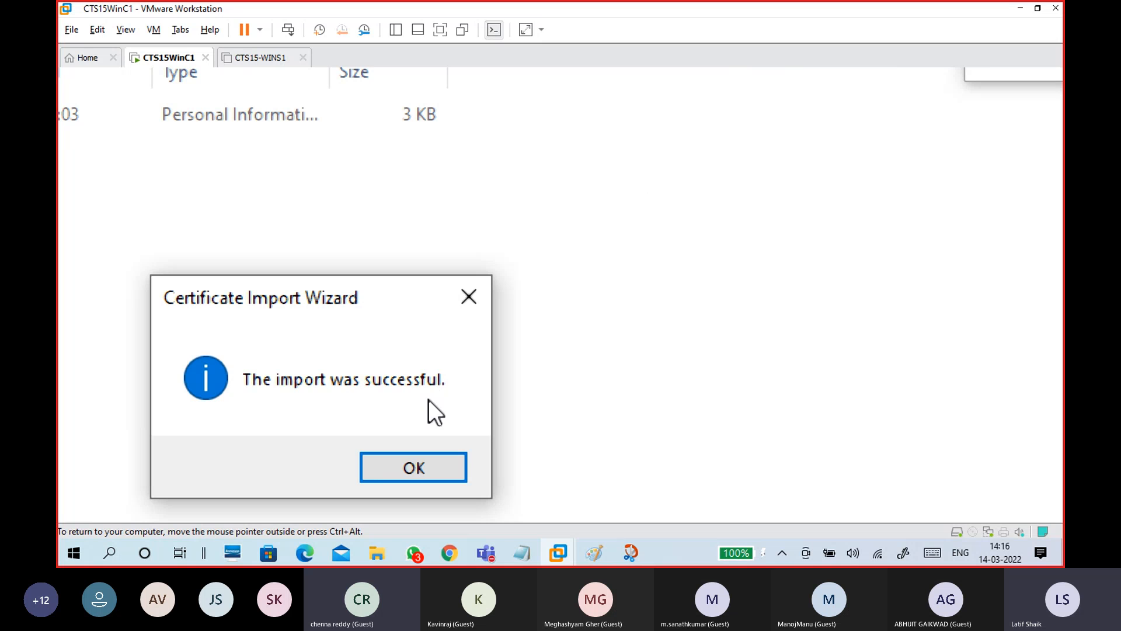
click(411, 468)
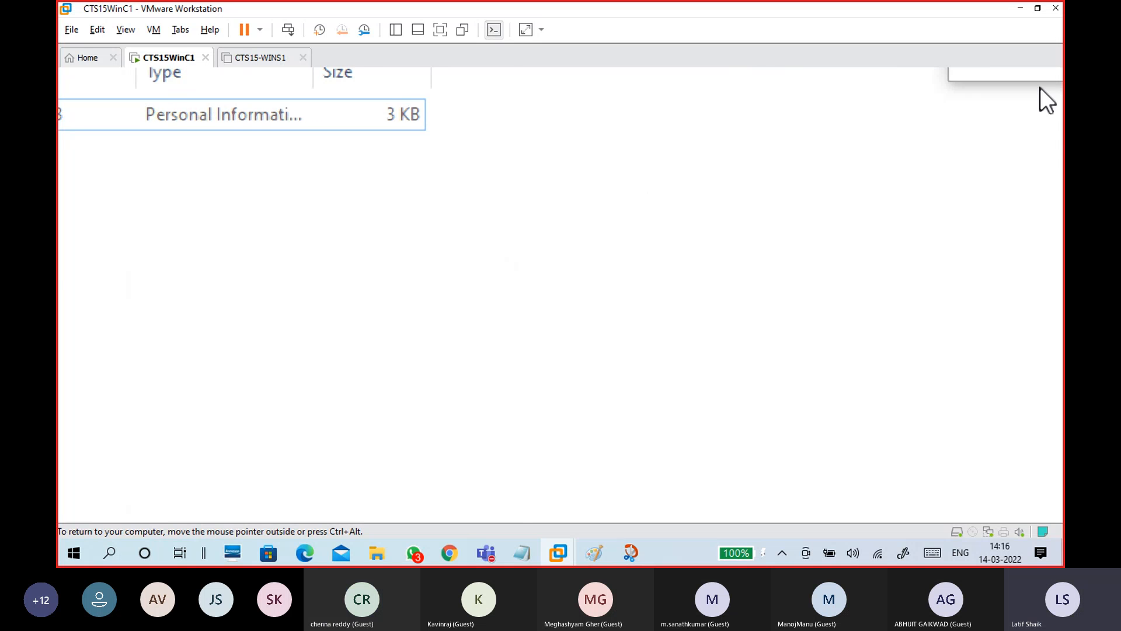
click(978, 82)
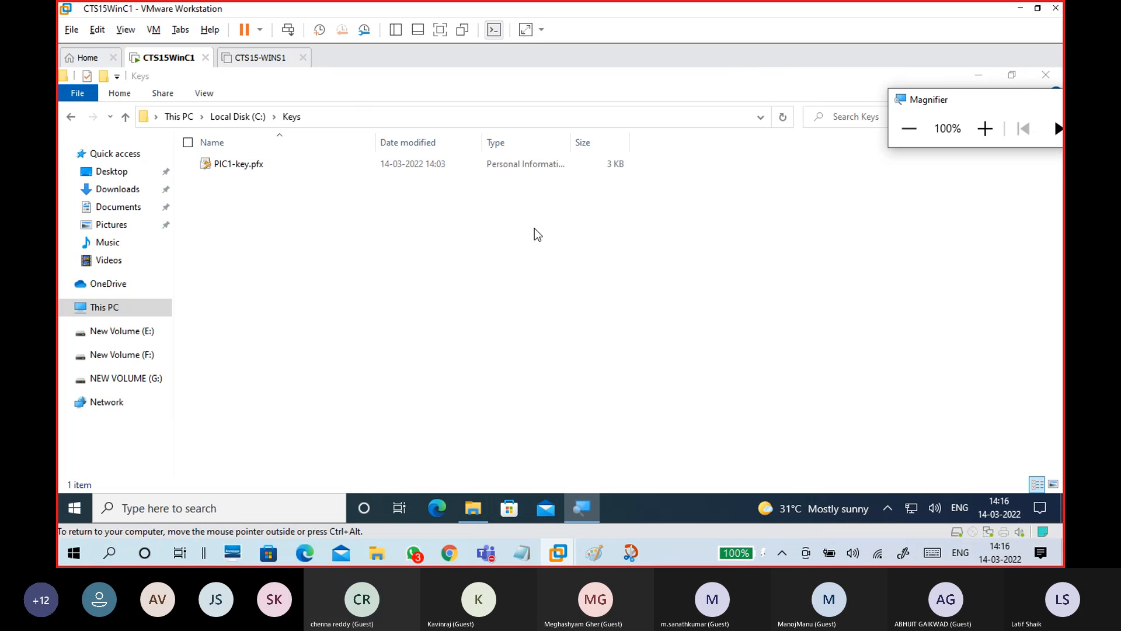
Open New Volume (F:) in the Keys folder window and select the encrypted PIC1.bmp
click(479, 240)
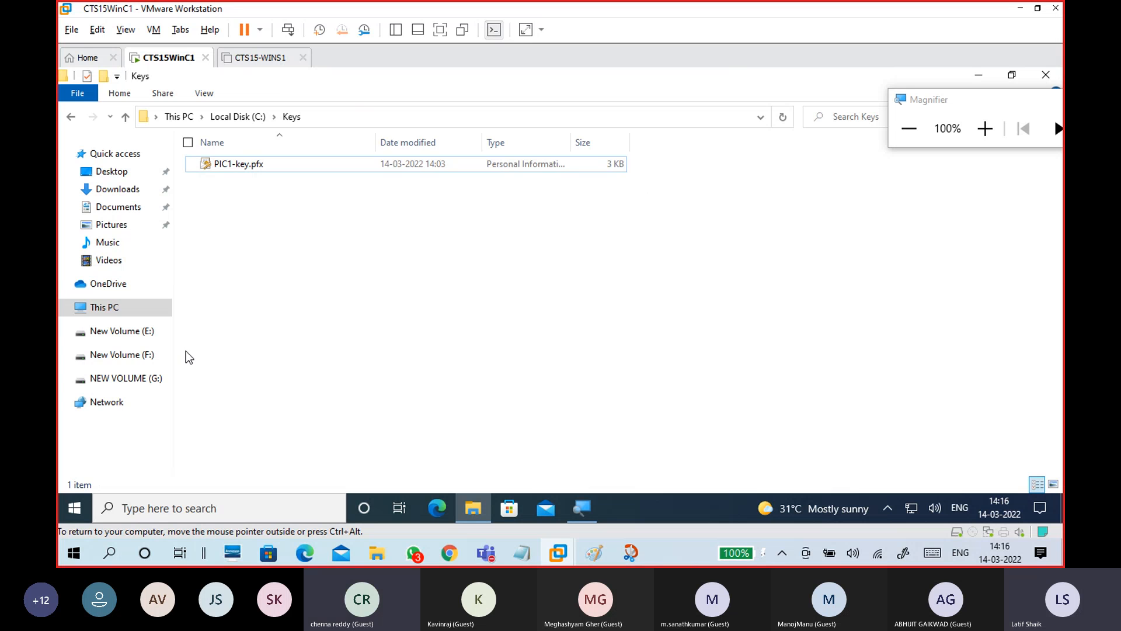
click(139, 353)
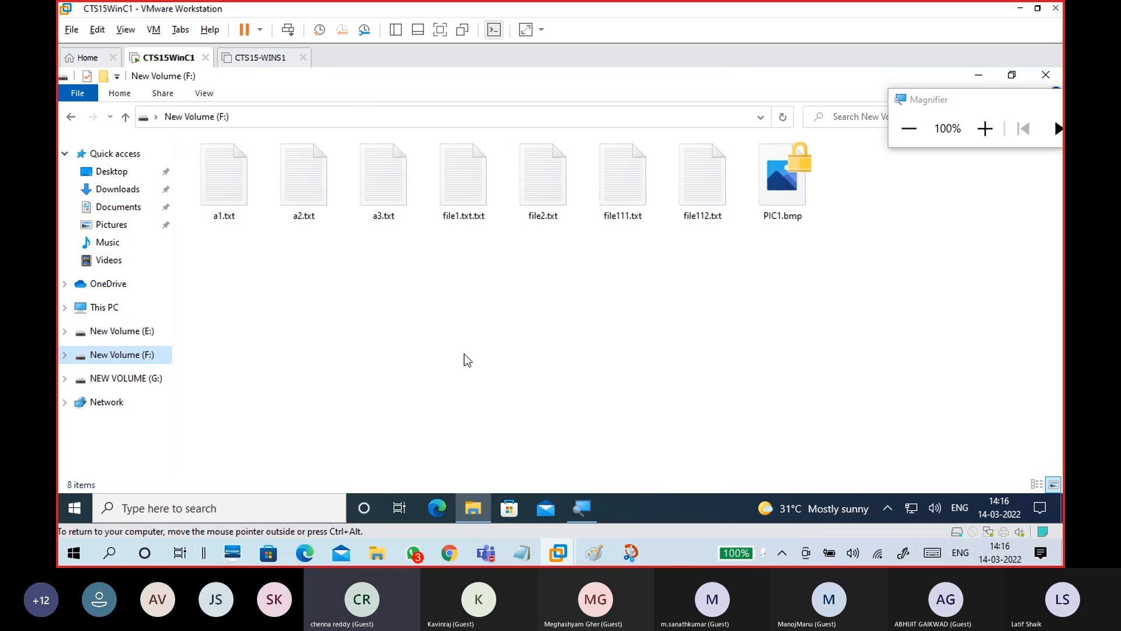
click(911, 133)
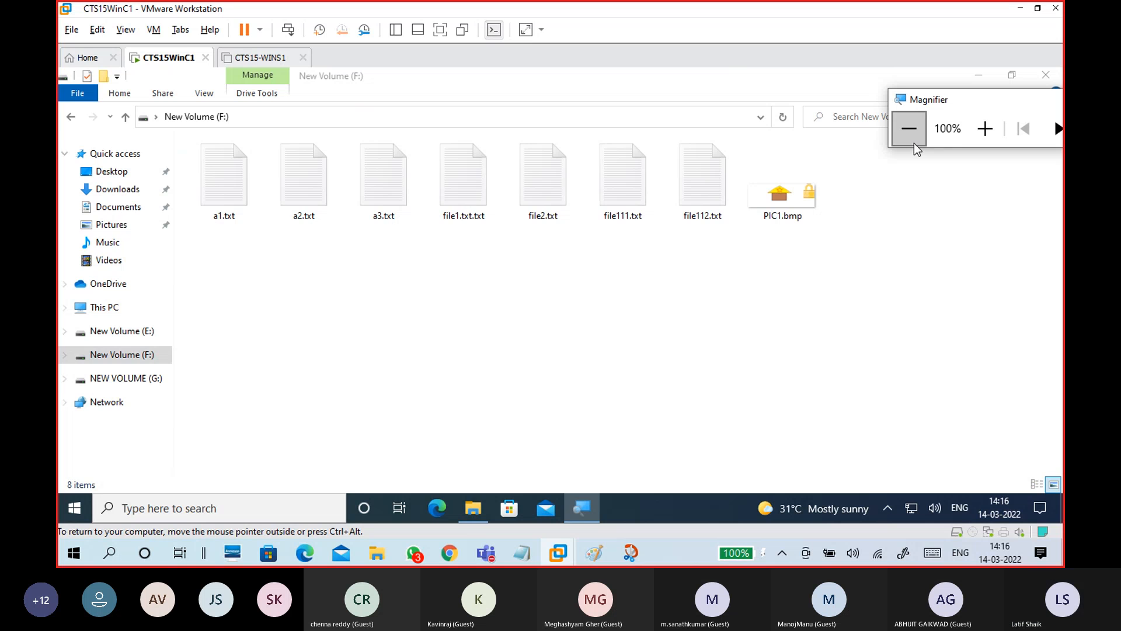
click(987, 128)
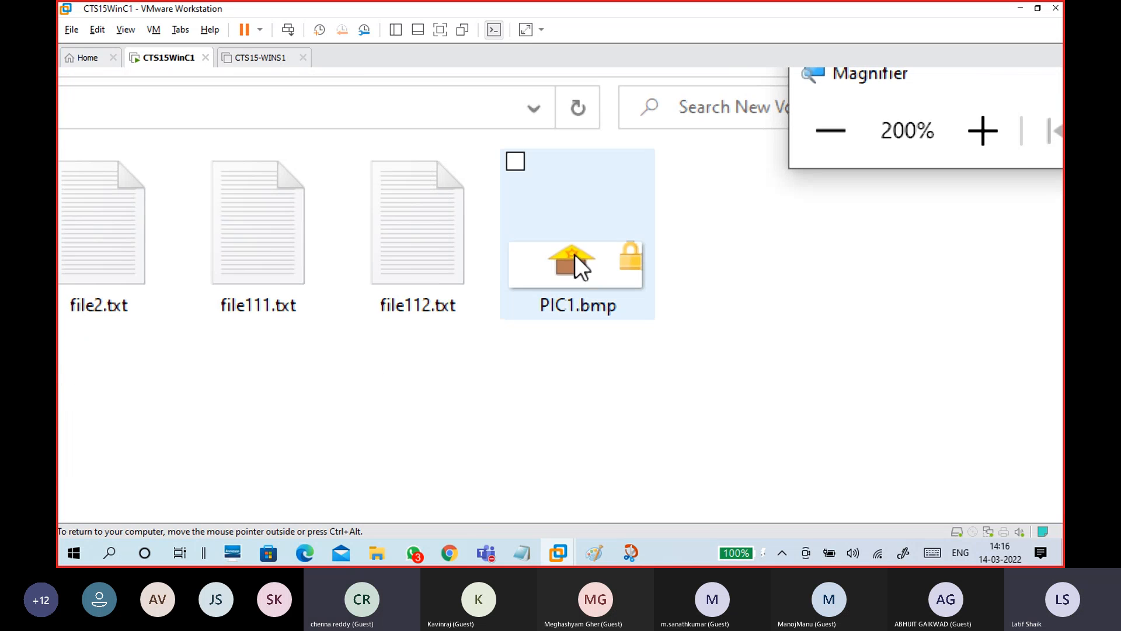
click(590, 260)
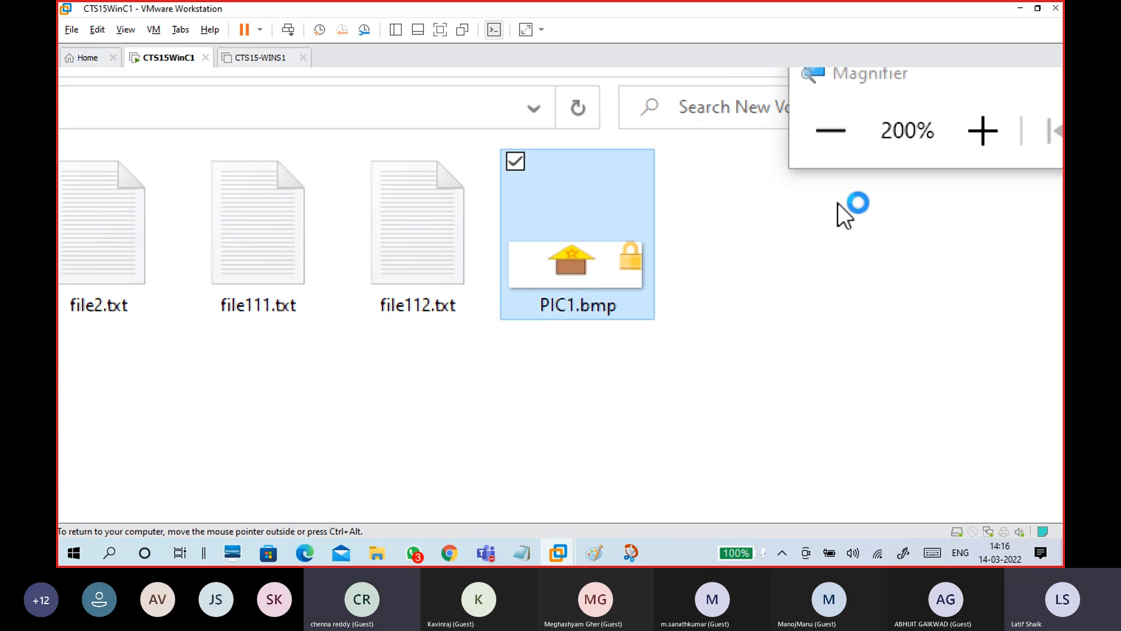
click(850, 148)
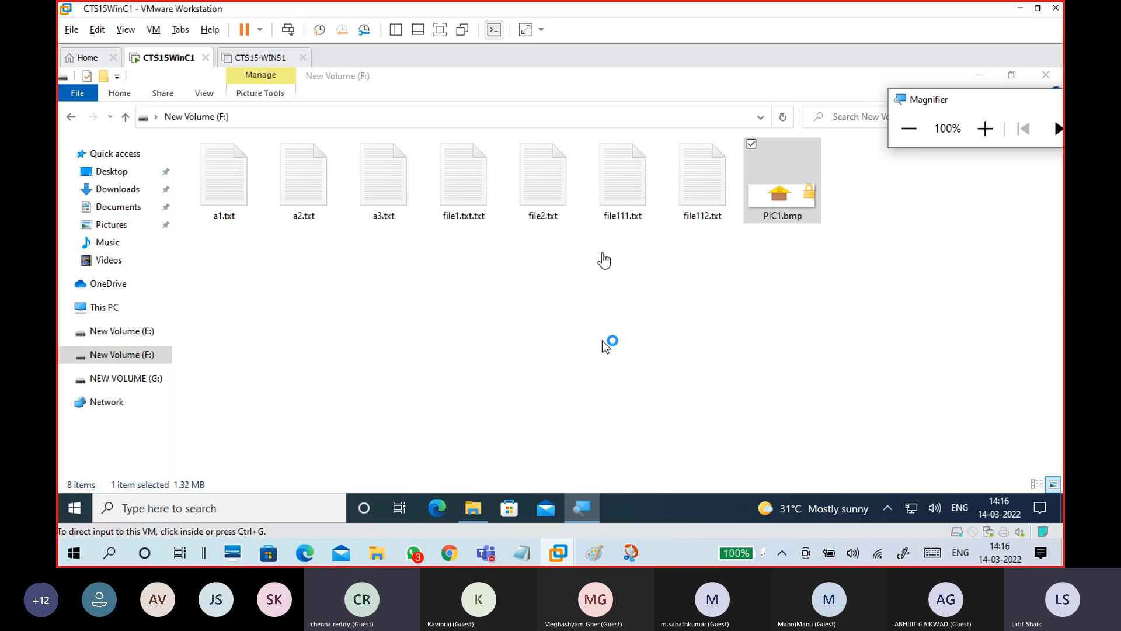
Mute a participant in the Teams meeting, then minimize the meeting window
mouse_move(494, 561)
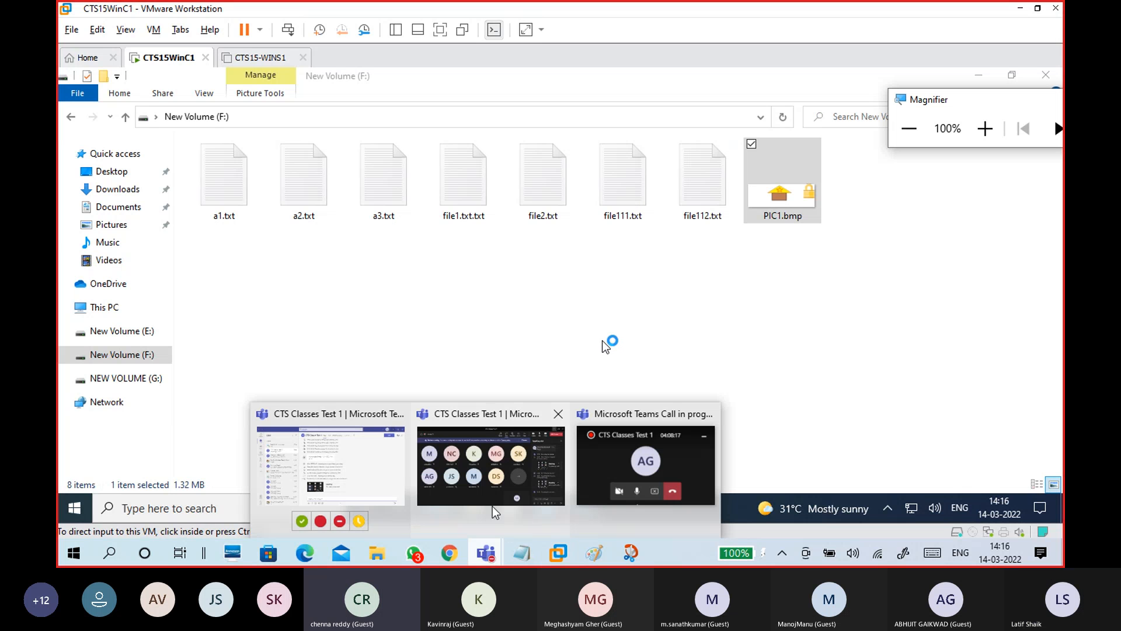
click(491, 462)
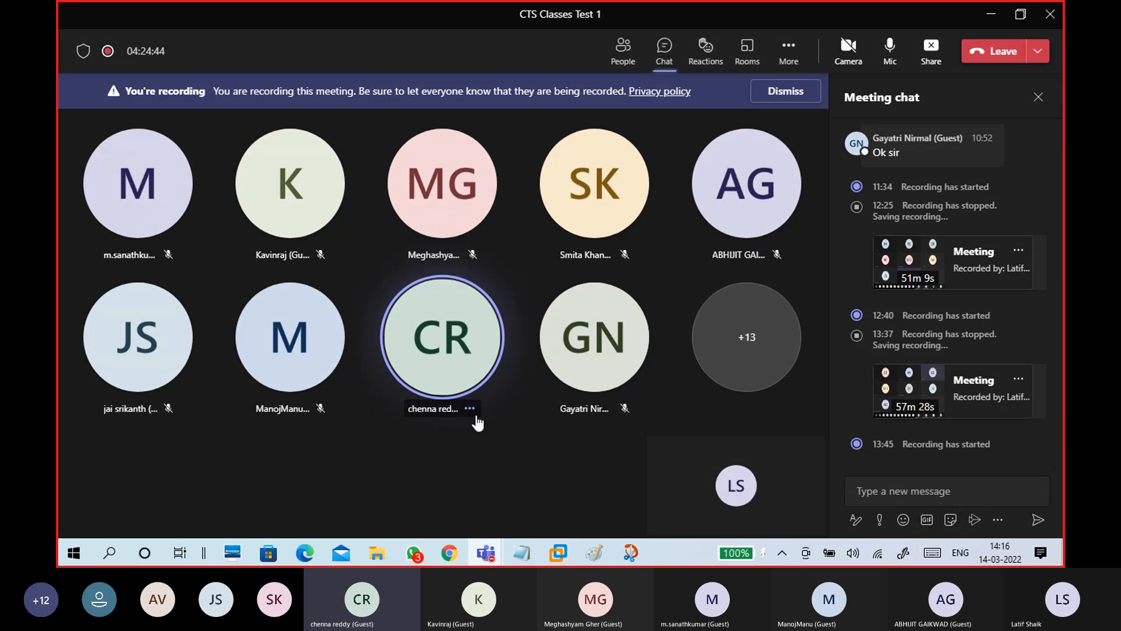
click(471, 409)
click(506, 351)
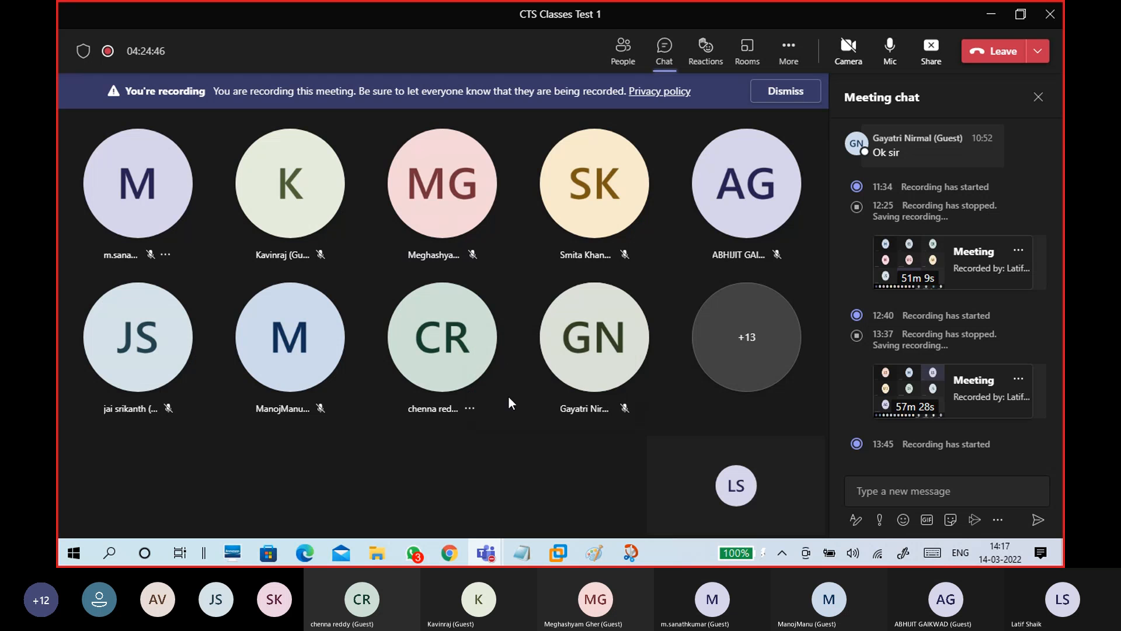
click(991, 18)
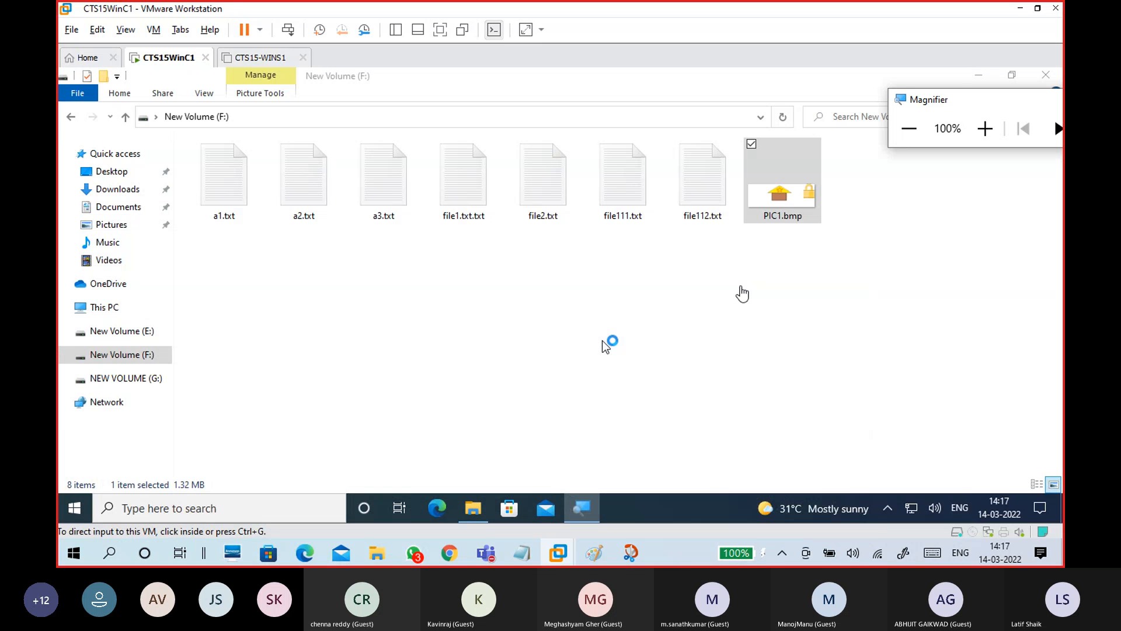
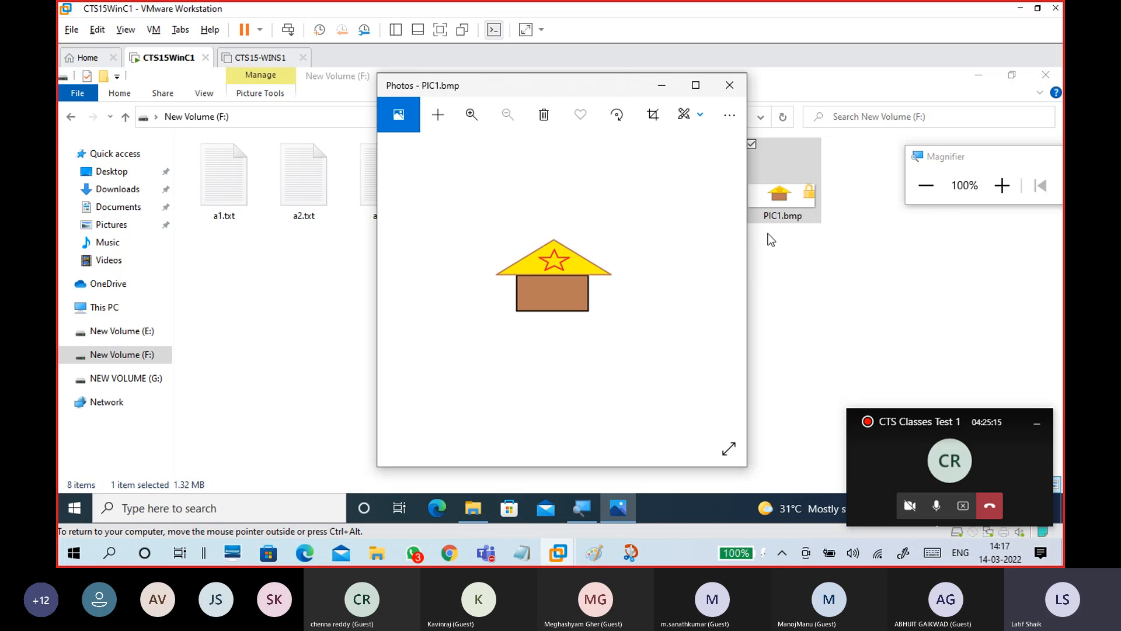
Zoom the guest view in and out over the F: drive files and select the encrypted PIC1.bmp
click(1001, 185)
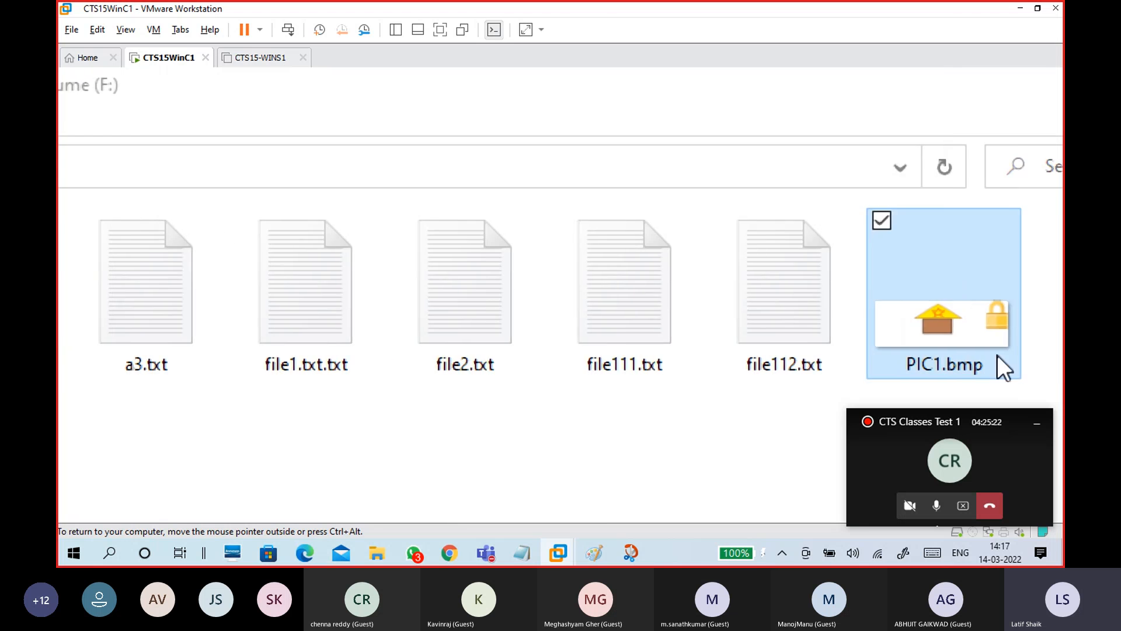
click(935, 292)
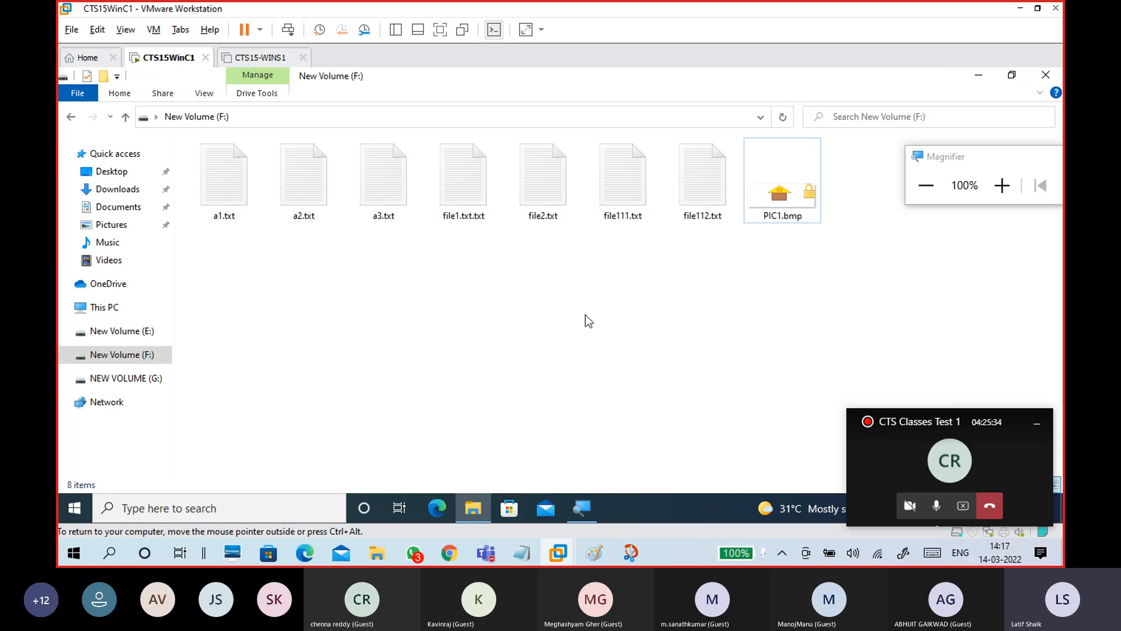
click(473, 219)
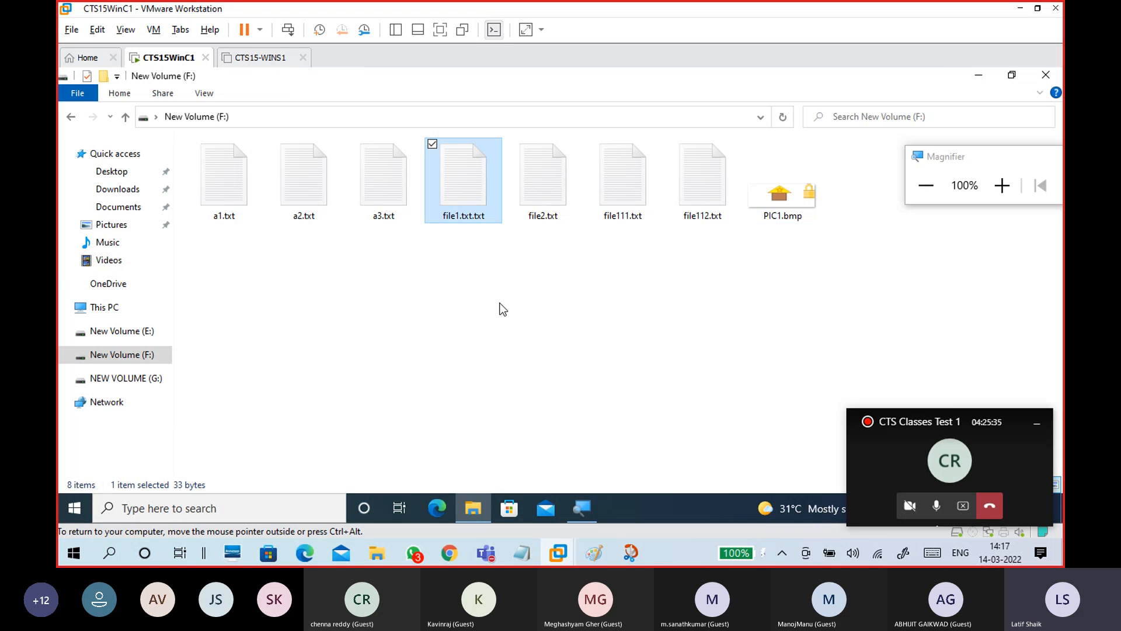
click(532, 344)
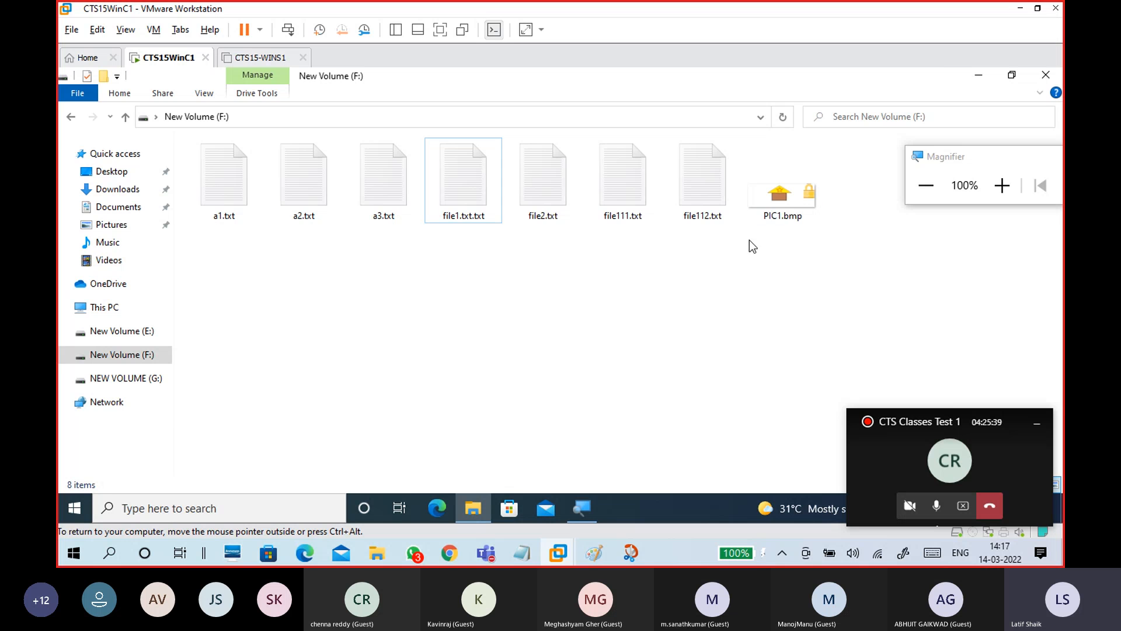
click(783, 213)
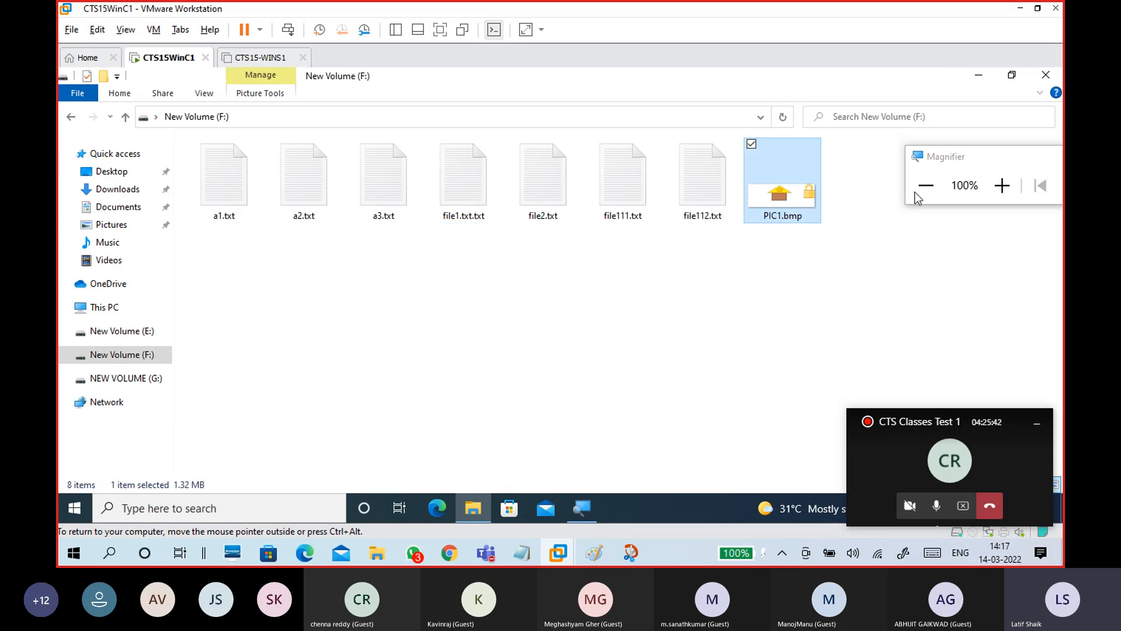
Magnify the files, reset magnification to 100%, deselect PIC1.bmp and run mmc for an empty console
click(1002, 186)
click(1003, 185)
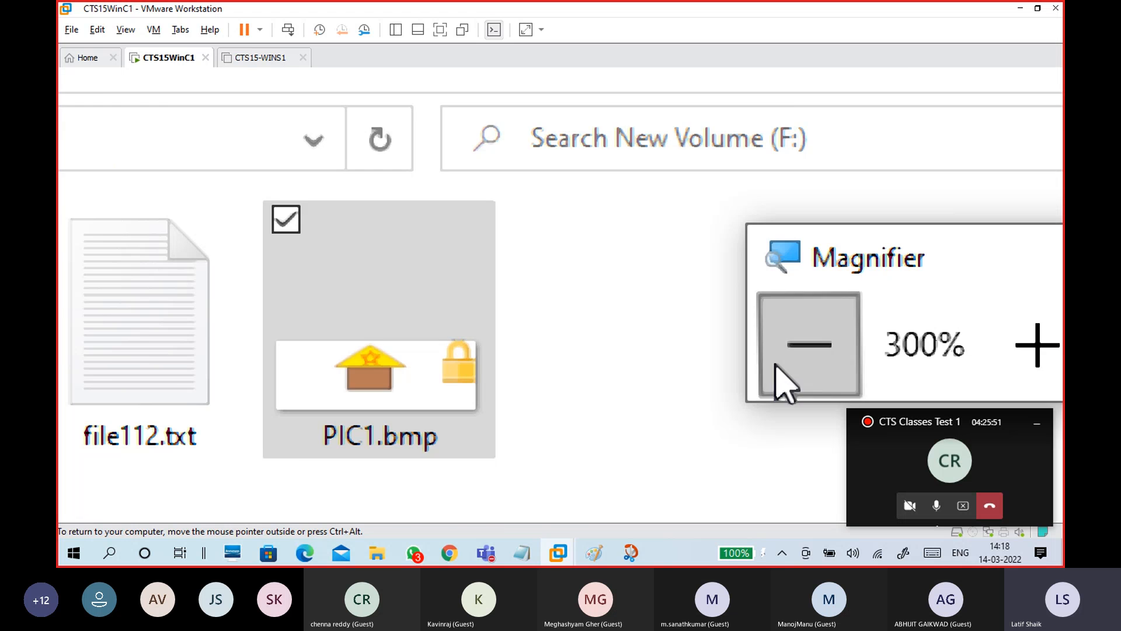
click(926, 185)
click(926, 186)
click(503, 311)
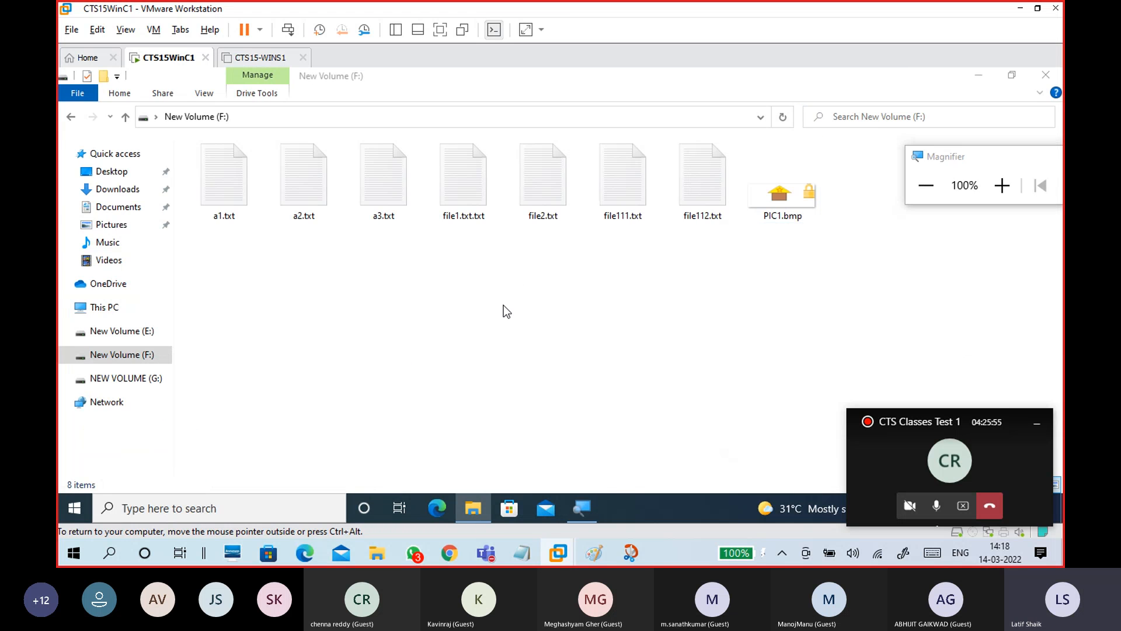
key(super+r)
key(Return)
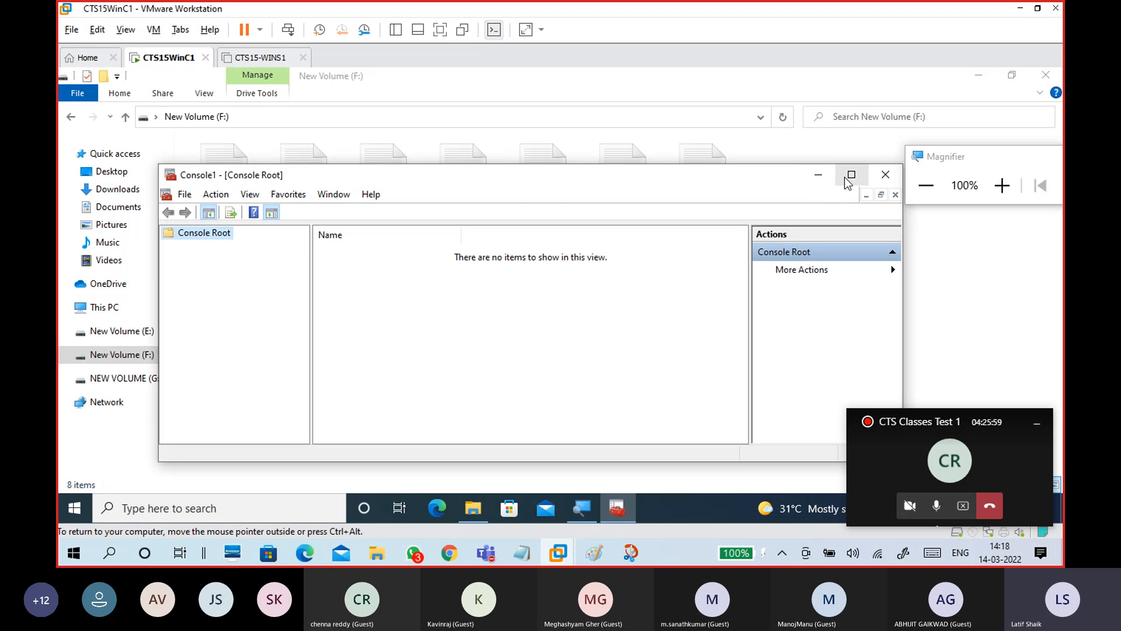
Maximize Console1 and add the Certificates snap-in for the current user
click(850, 174)
click(89, 94)
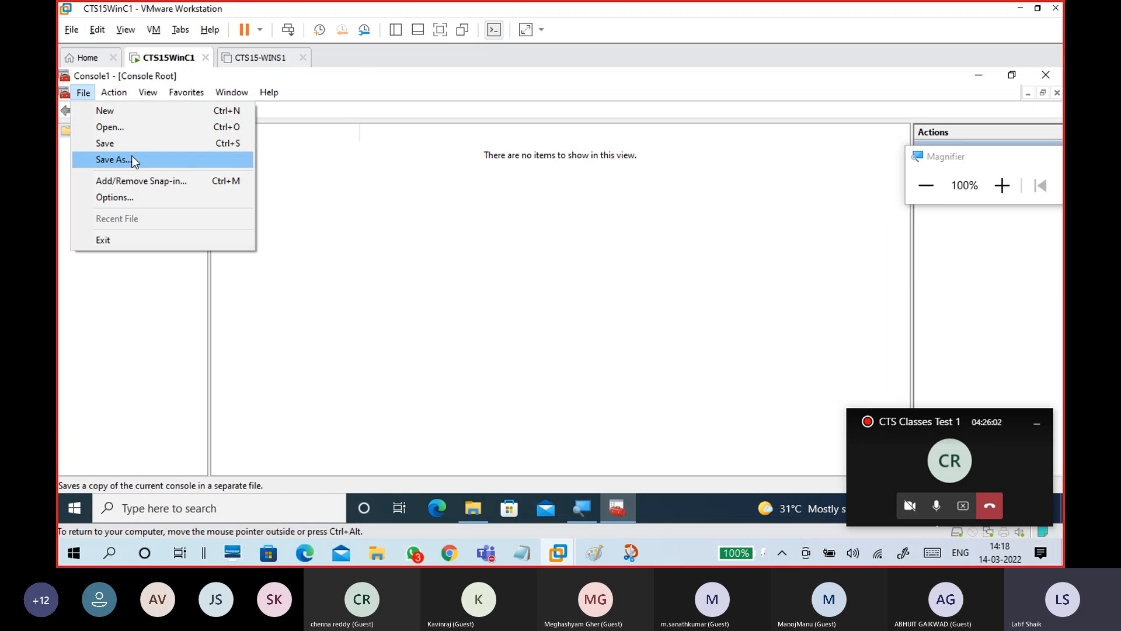
click(141, 176)
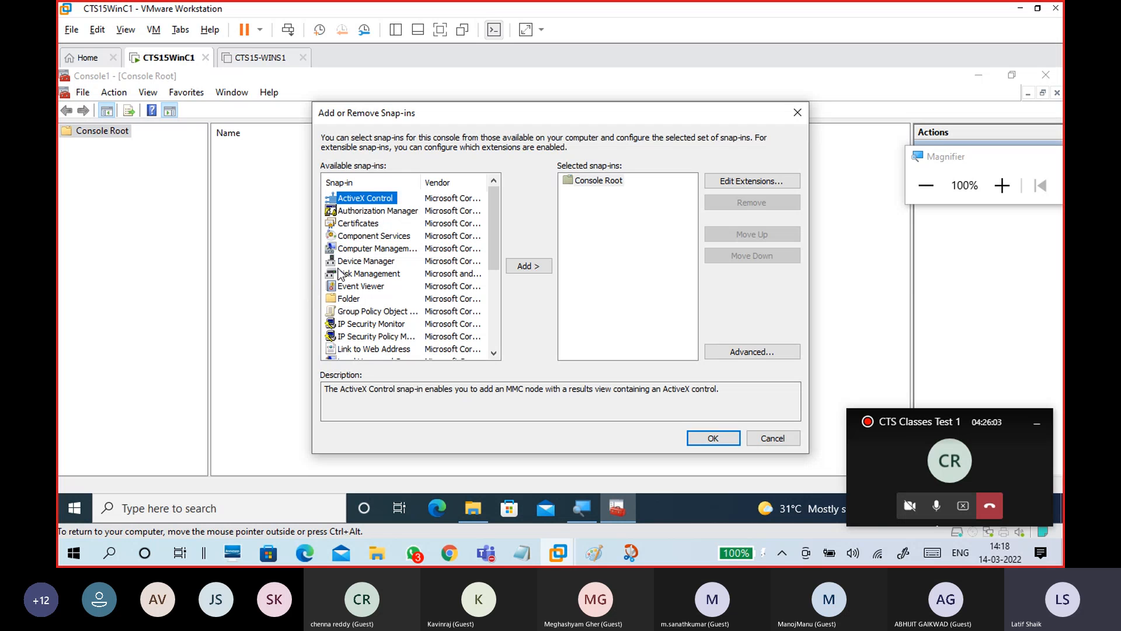
click(366, 224)
click(543, 266)
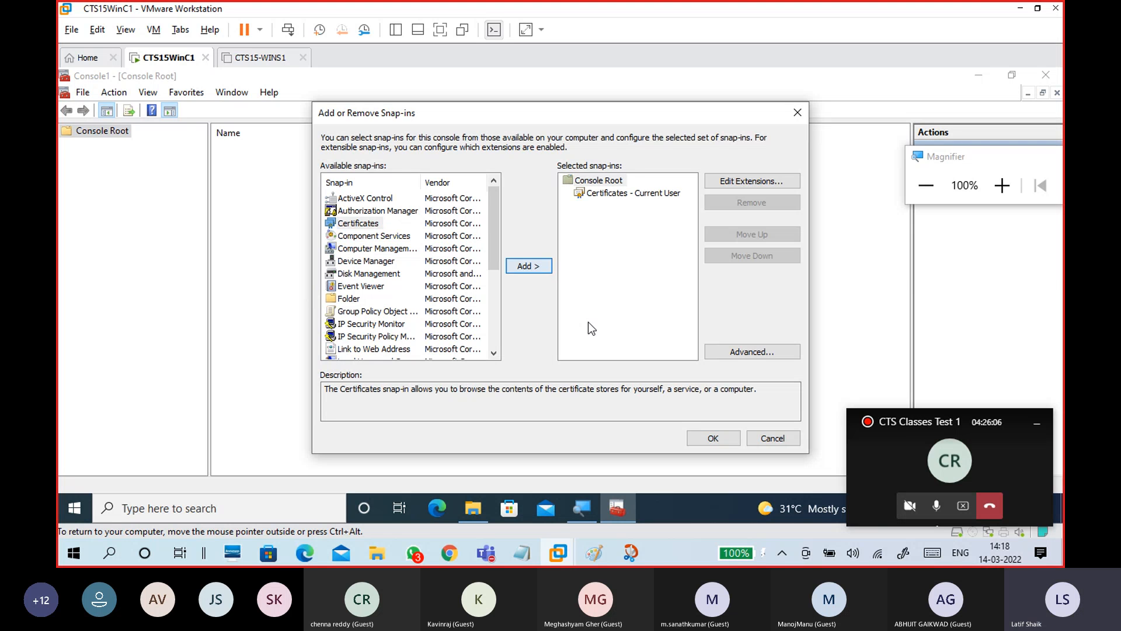
click(708, 443)
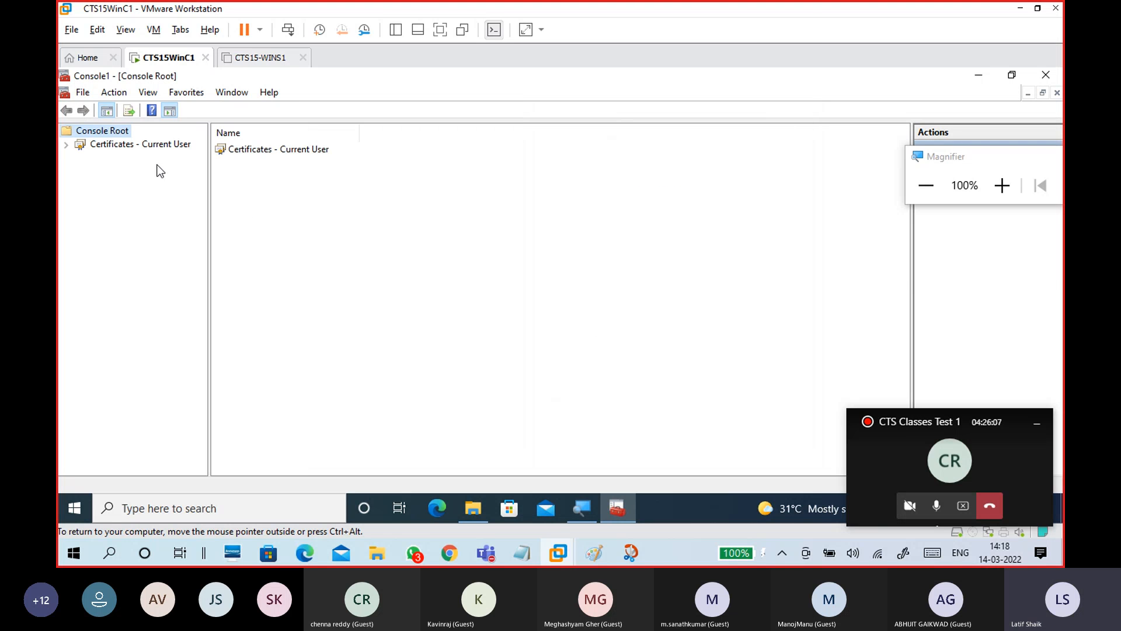
Expand the Personal certificate store and select the Encrypting File System certificate
double_click(145, 143)
click(127, 157)
double_click(127, 157)
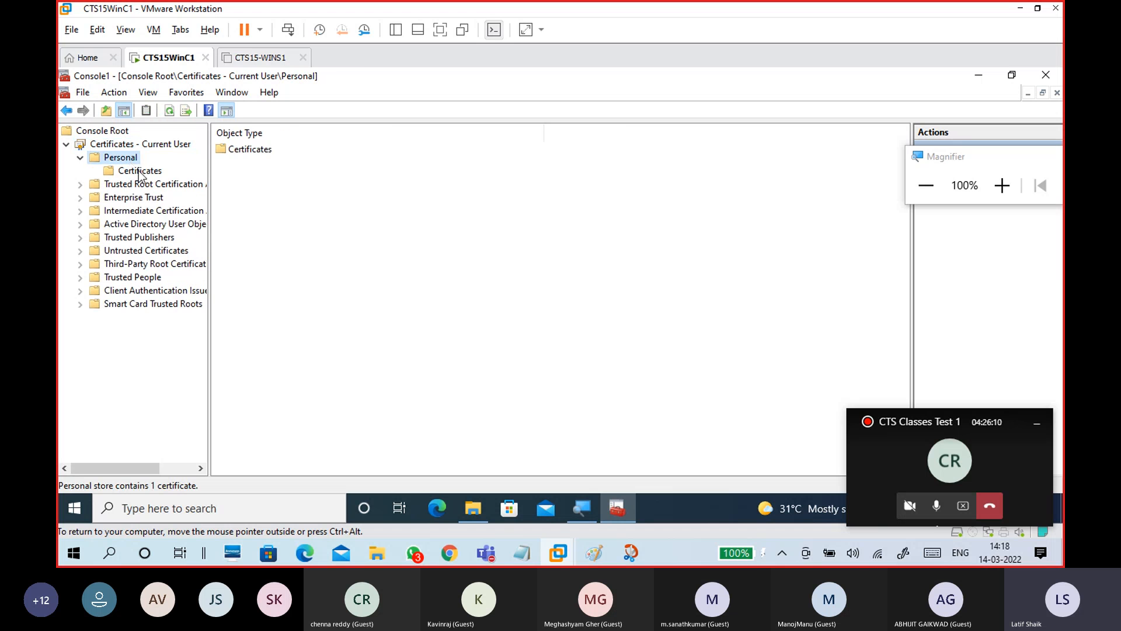
click(139, 170)
click(263, 151)
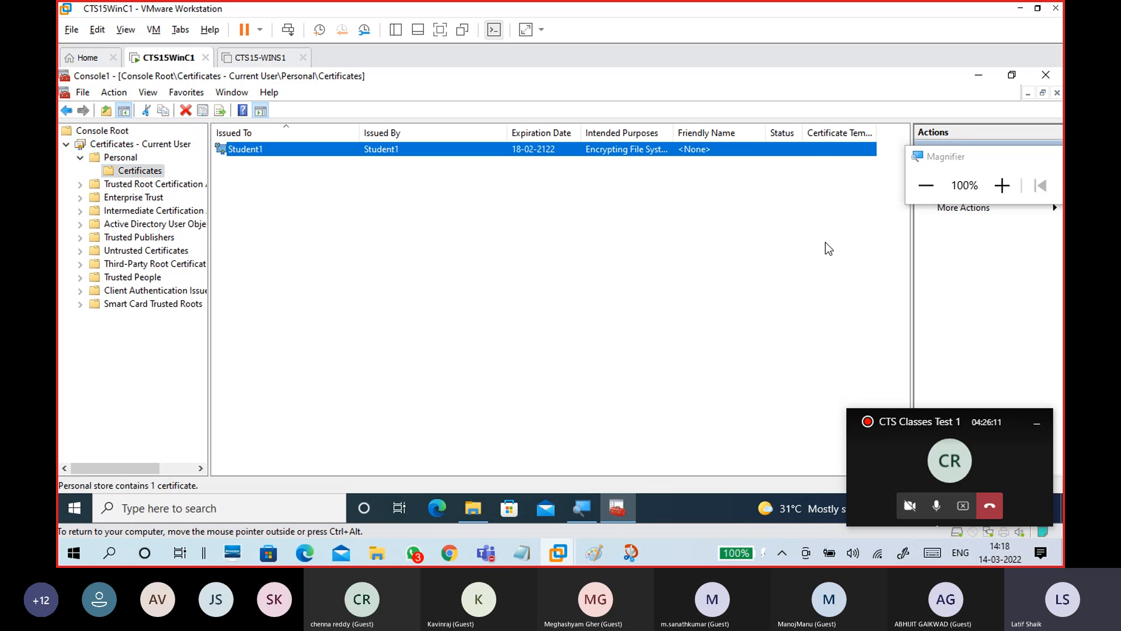
Magnify the certificate list and narrow the Issued To and Issued By columns
click(1001, 186)
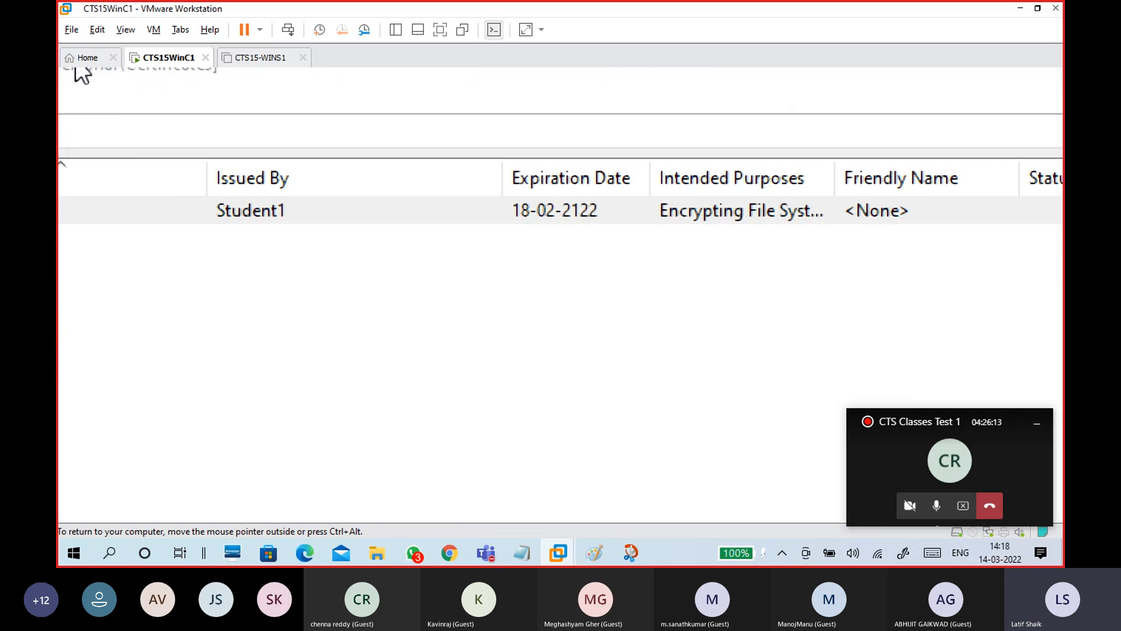
click(334, 231)
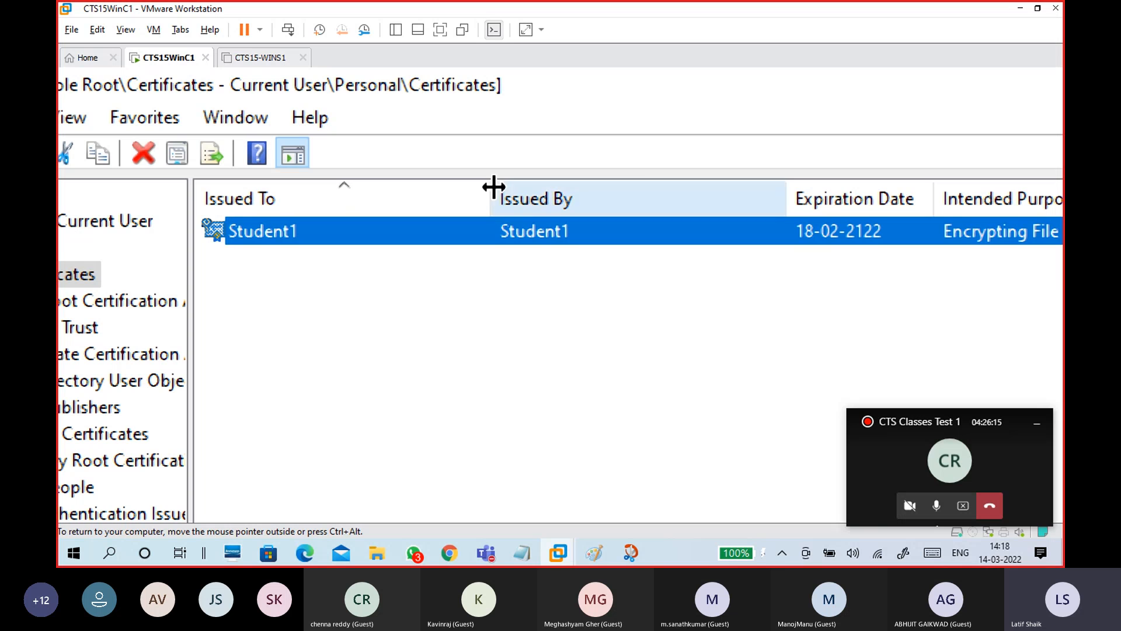
drag(495, 188, 331, 188)
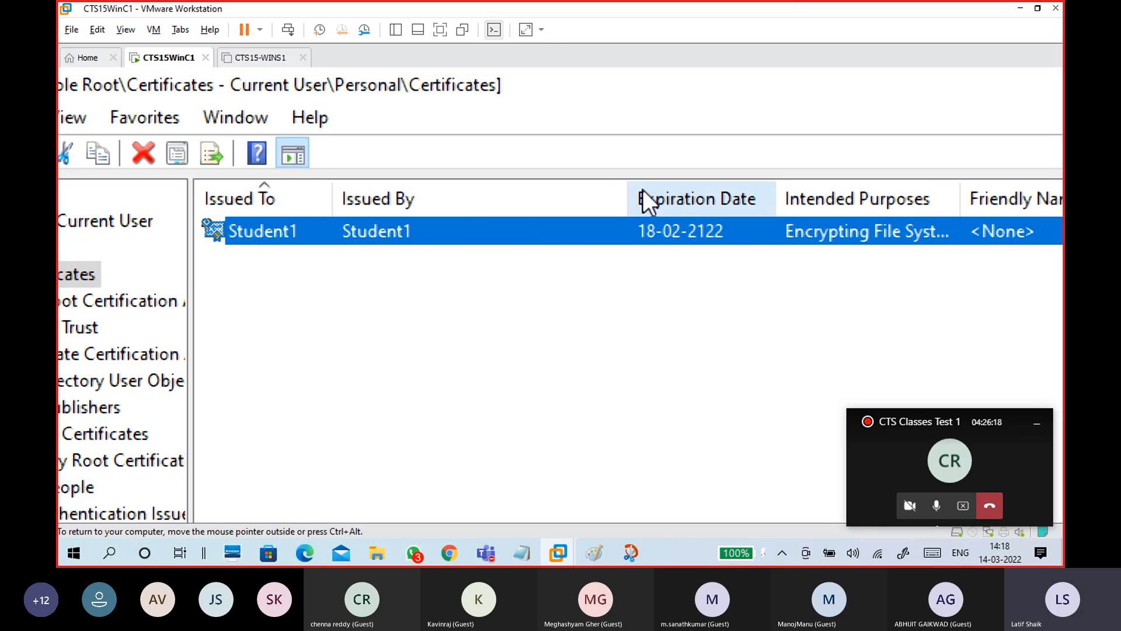
drag(625, 197, 474, 202)
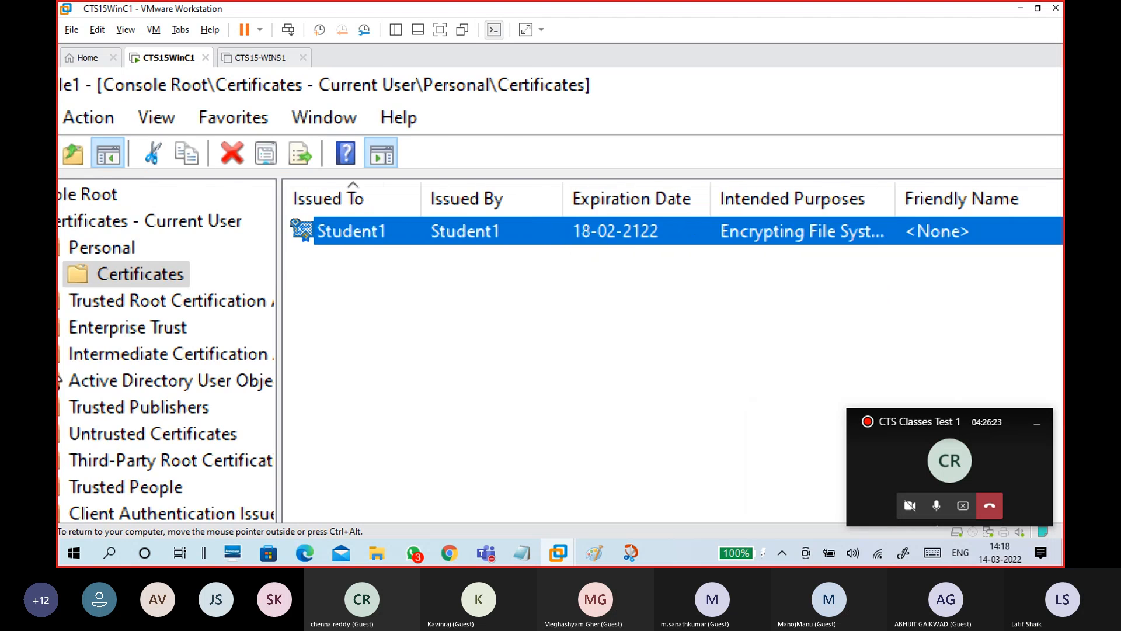
Check the Student1 certificate's actions, return magnification to 100%, and close the Certificates console
right_click(553, 233)
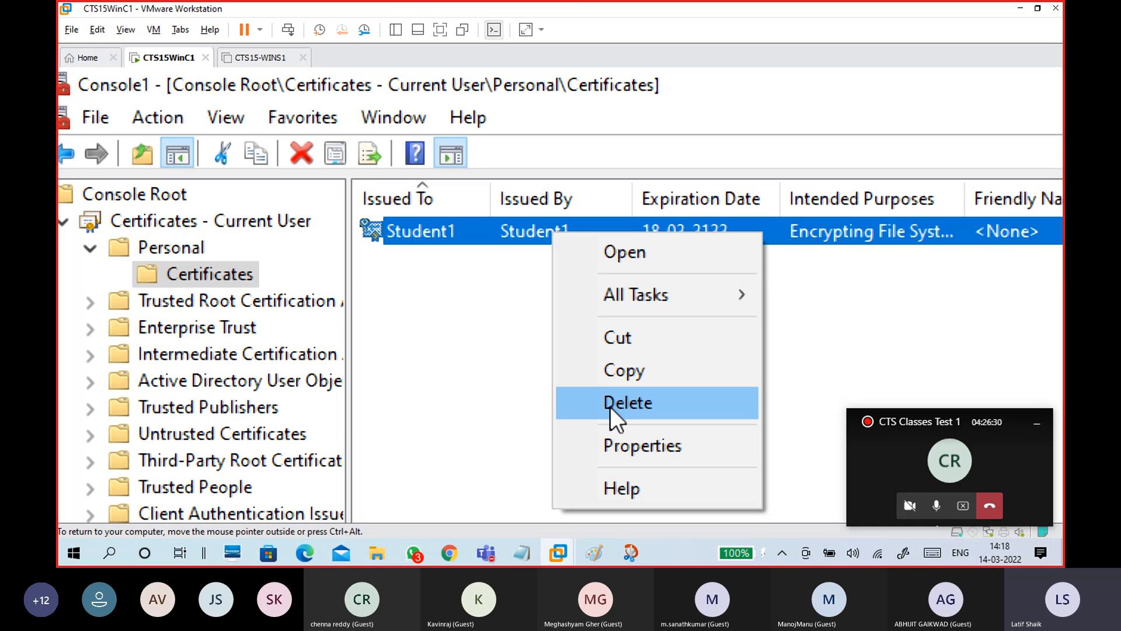
click(947, 310)
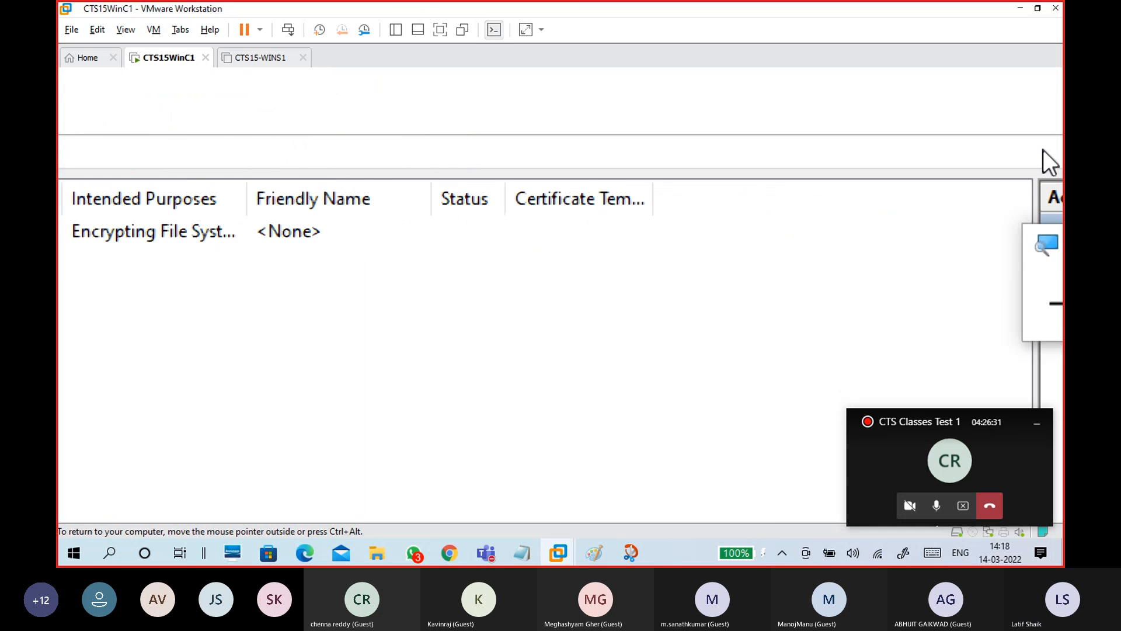
click(999, 304)
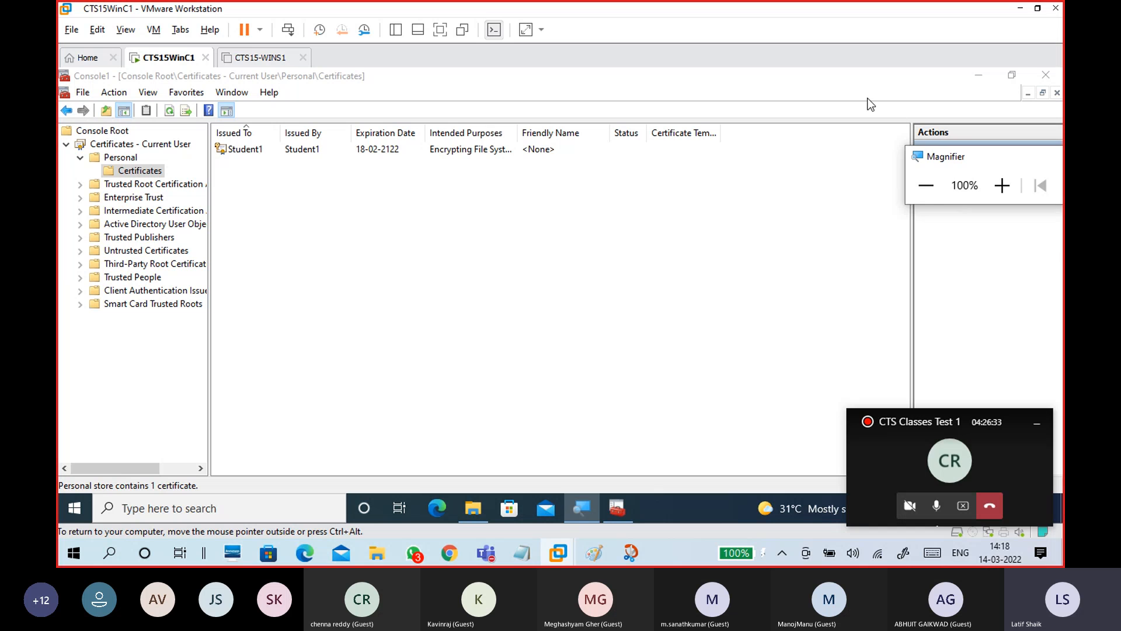
click(316, 149)
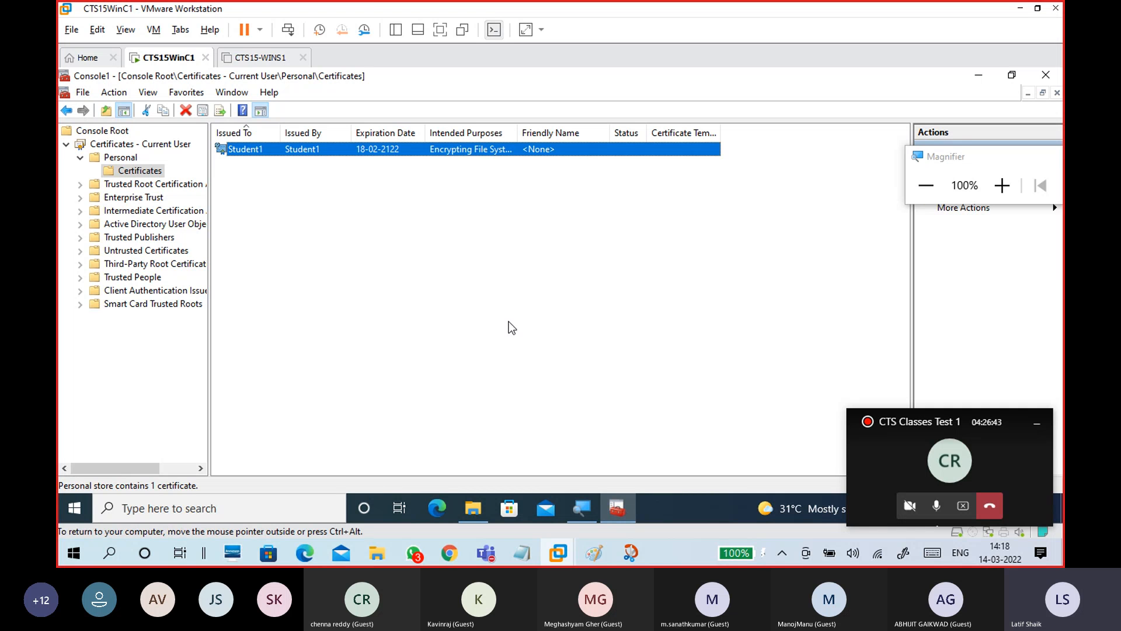
click(1052, 75)
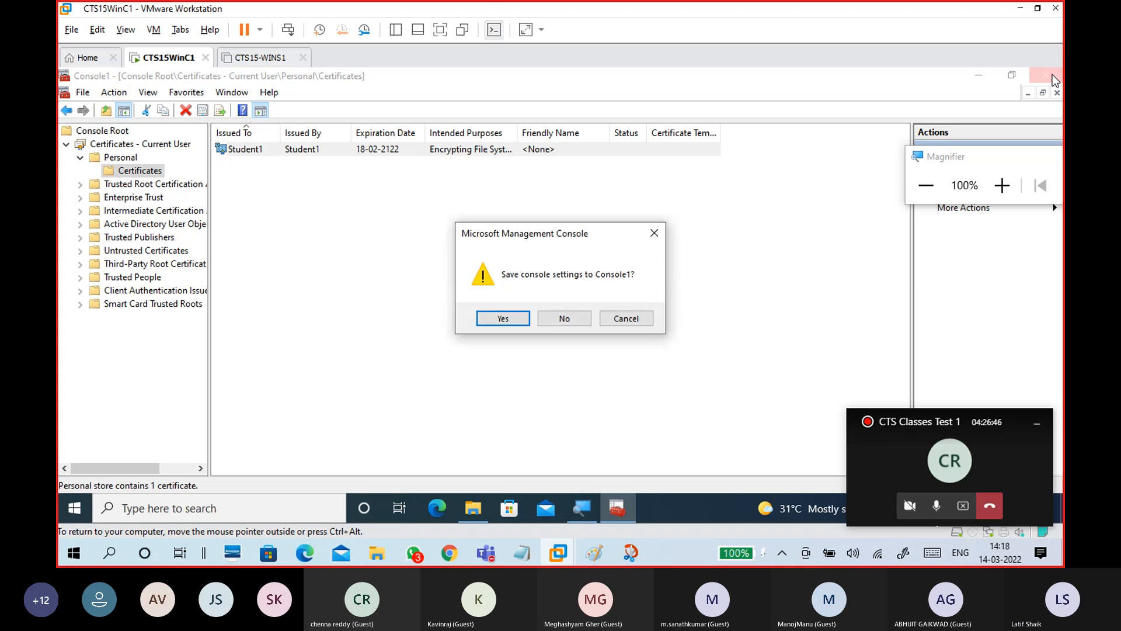
Decline saving the Console1 settings so the console closes
click(567, 318)
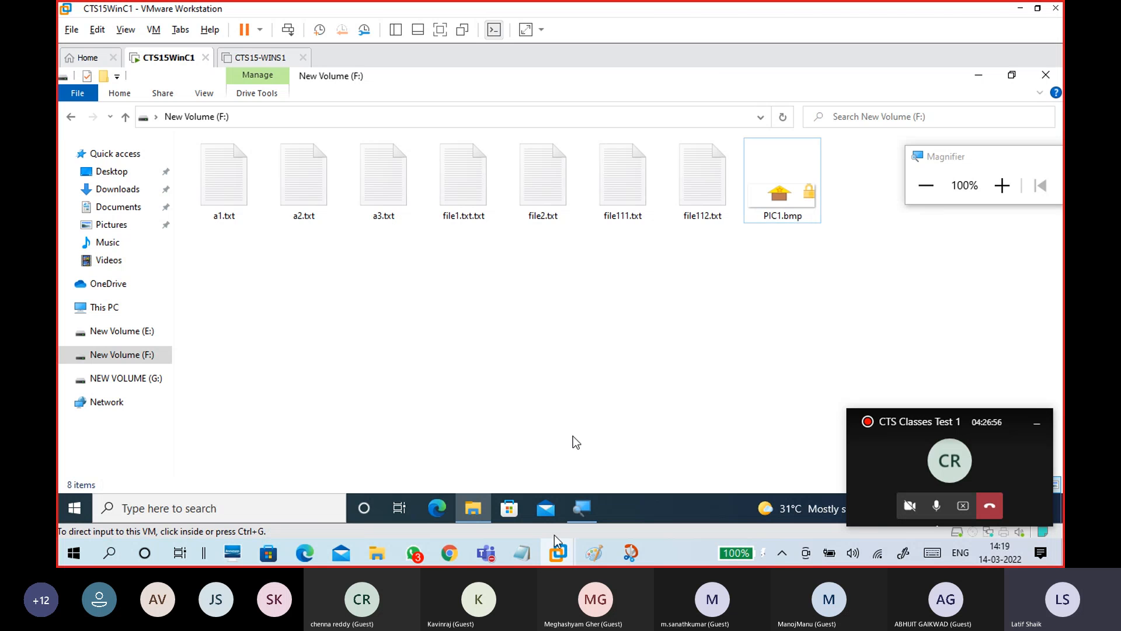
Erase the whole Paint diagram with a rectangular selection, then return to the CTS15WinC1 VM
mouse_move(600, 555)
click(634, 509)
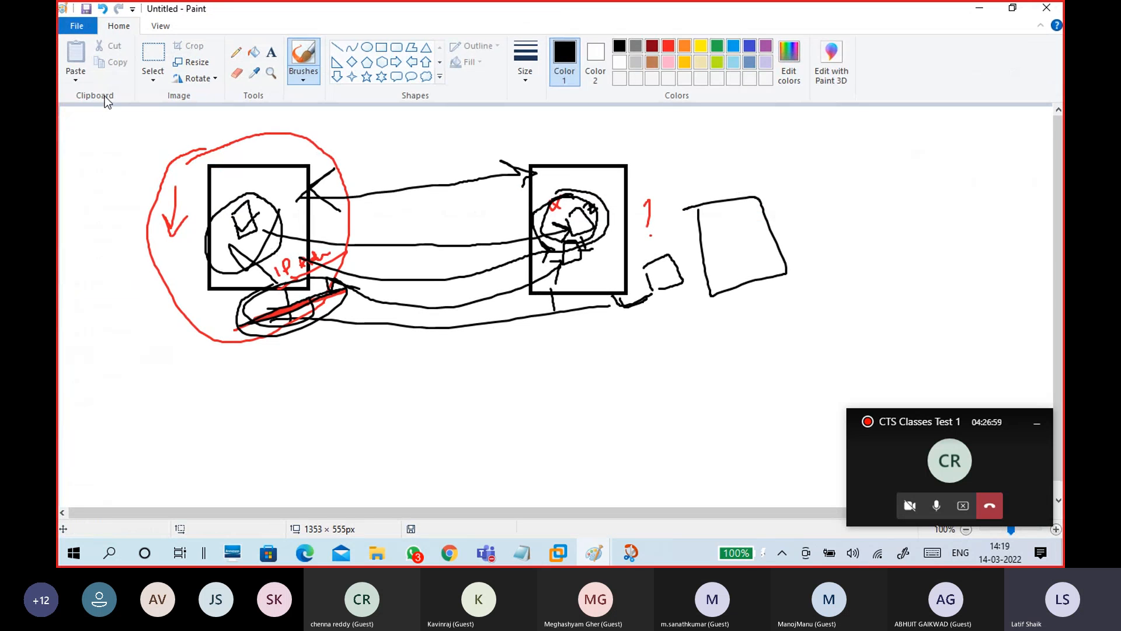
click(153, 74)
click(114, 112)
drag(119, 117, 798, 383)
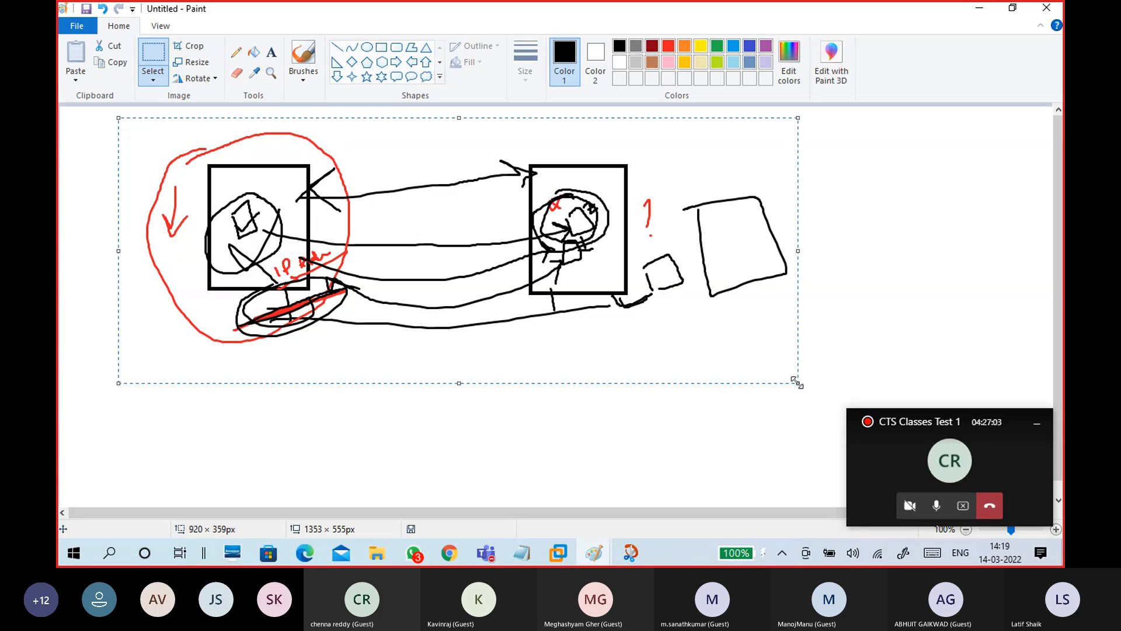
key(Delete)
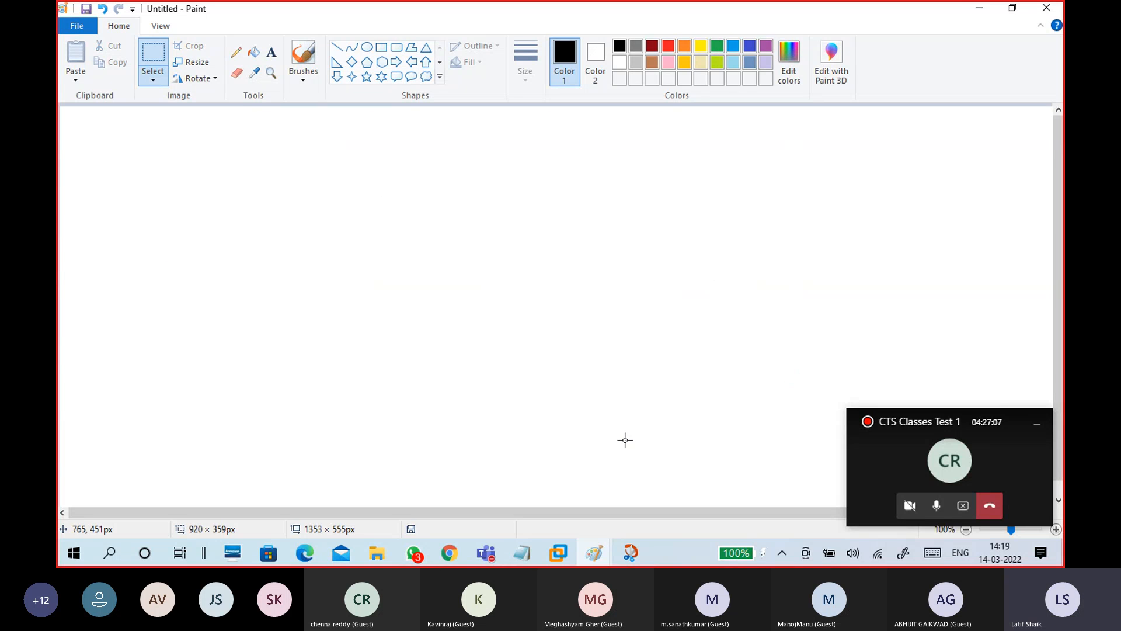
mouse_move(562, 549)
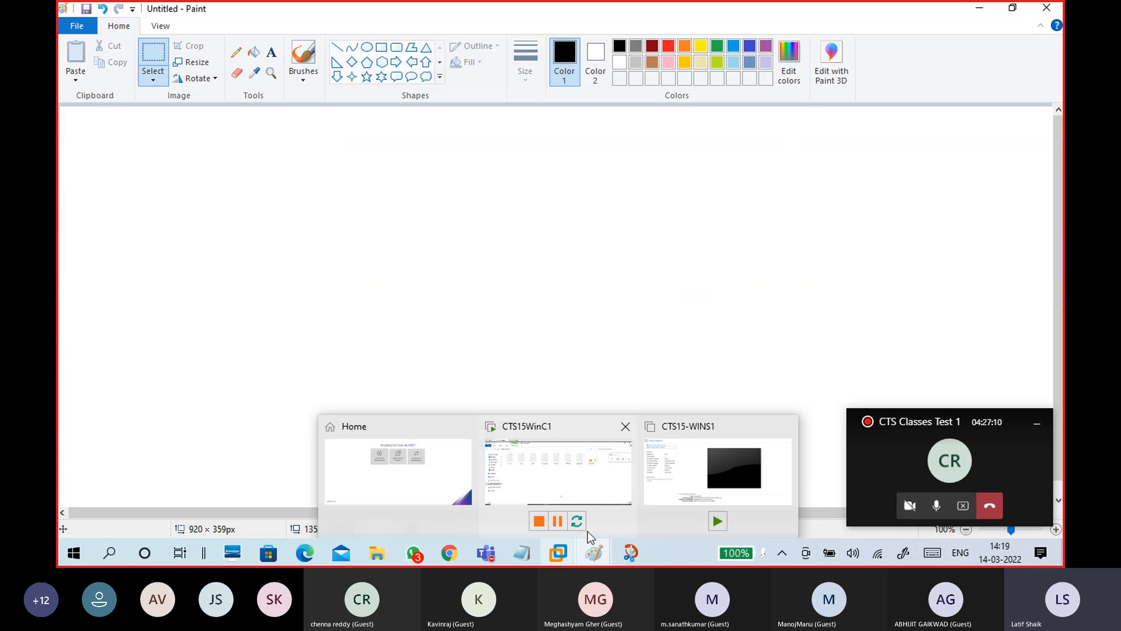
click(625, 501)
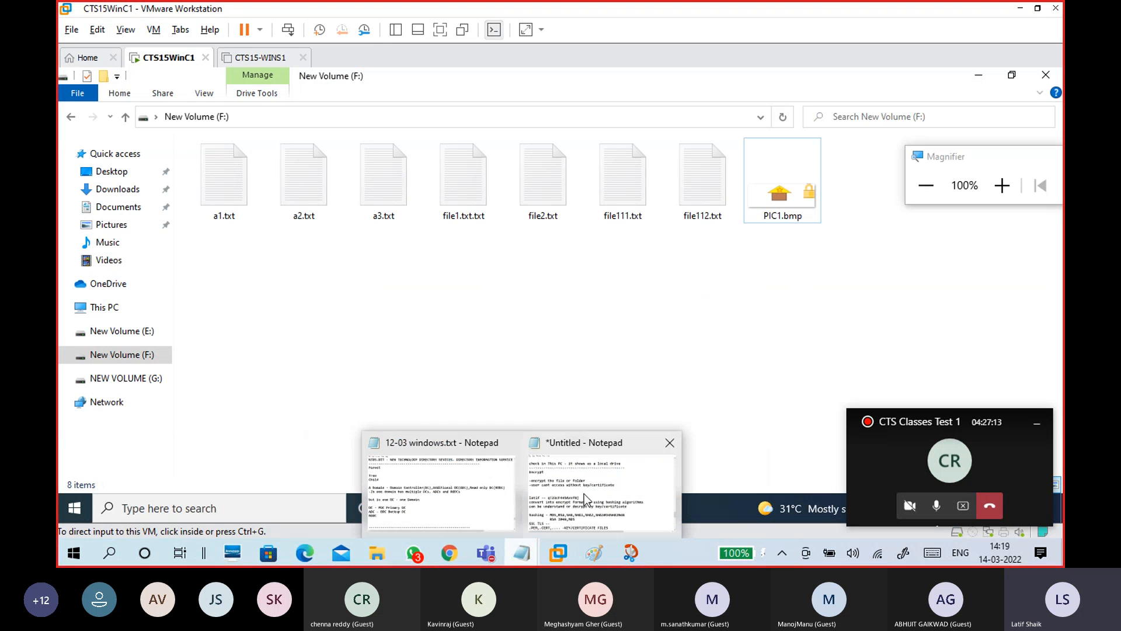
Bring up the untitled Notepad notes at the SSH section and place the cursor below the dashes
click(590, 485)
scroll(353, 284, down, 3)
scroll(352, 285, down, 5)
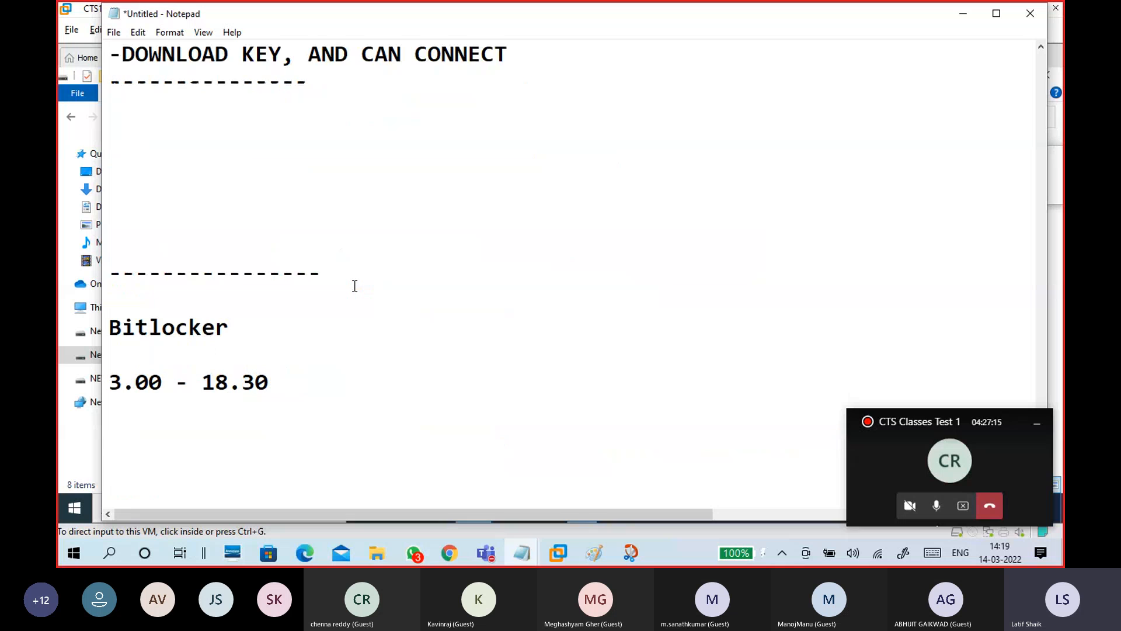
scroll(352, 284, up, 2)
click(260, 277)
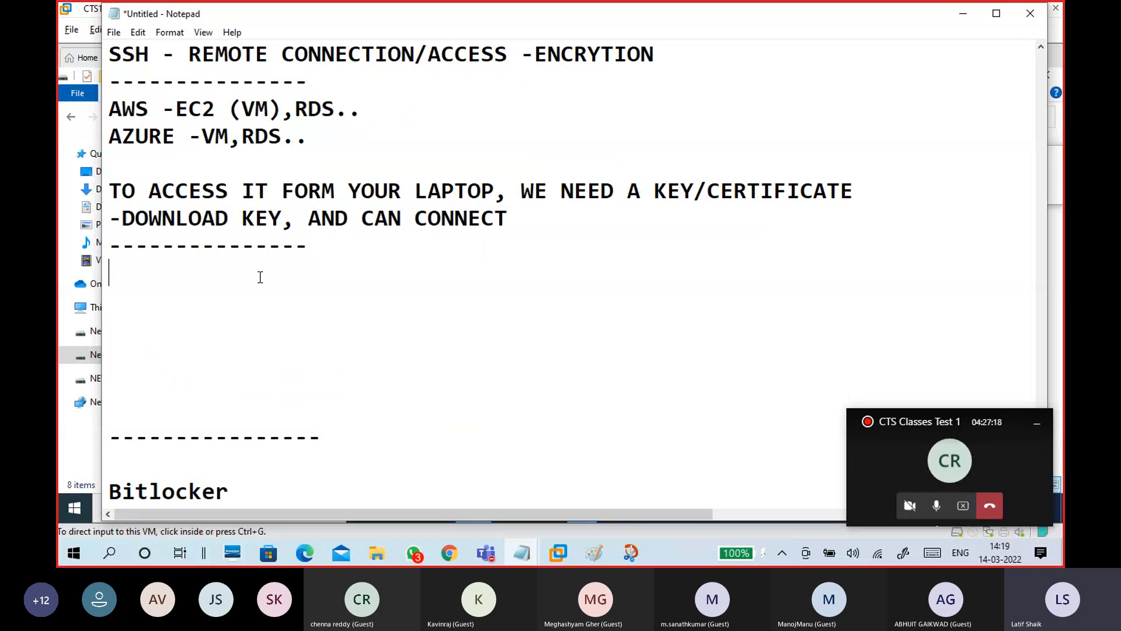
text(mY)
key(BackSpace)
key(BackSpace)
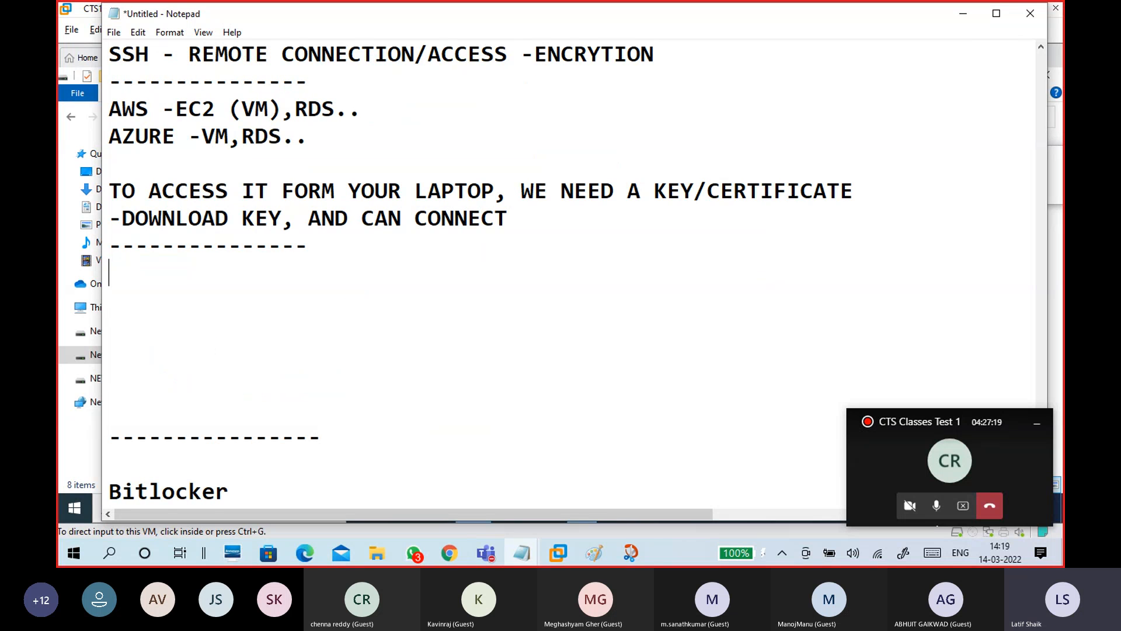
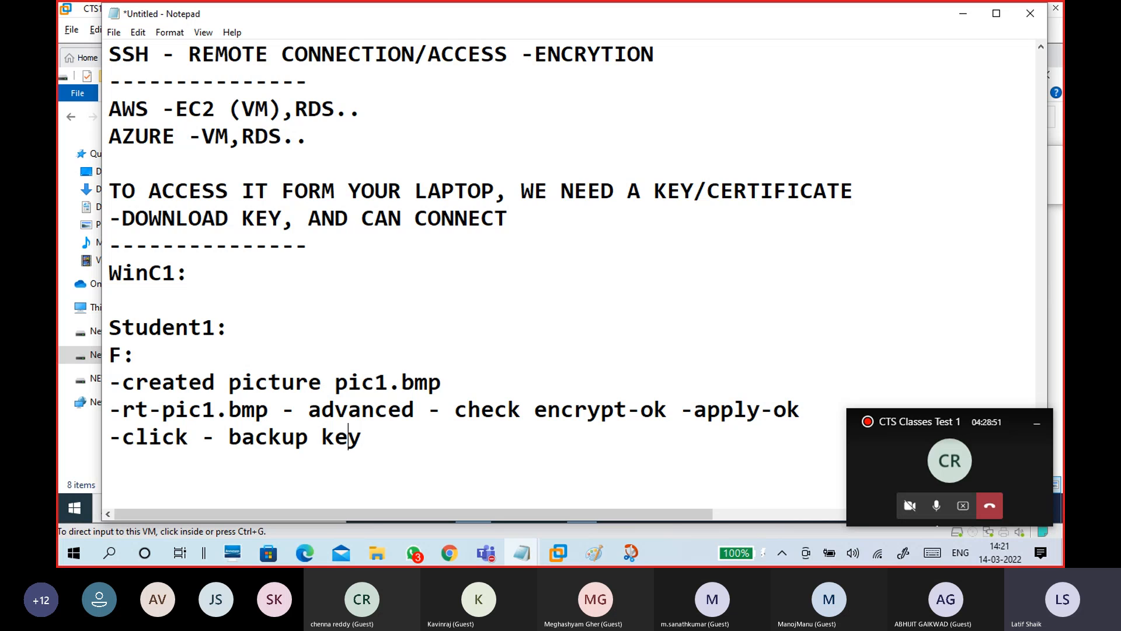
Complete the key backup step with 'encrypt -', '- next- password,' and 'store in c:\keys - finish'
text(encrypt)
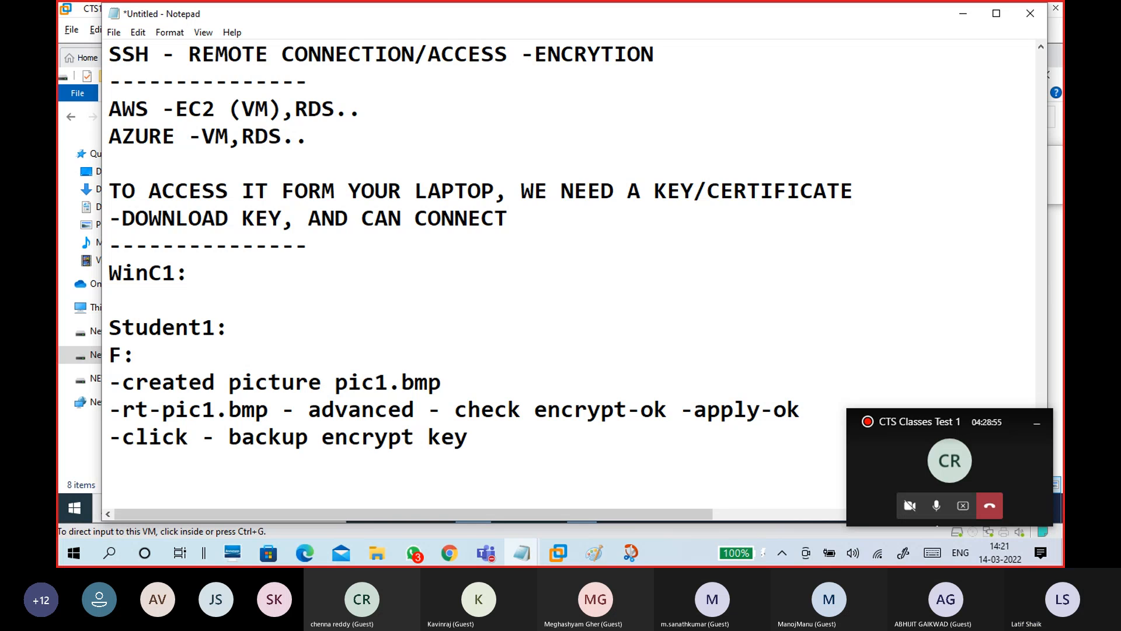
text( -)
click(567, 450)
text(- )
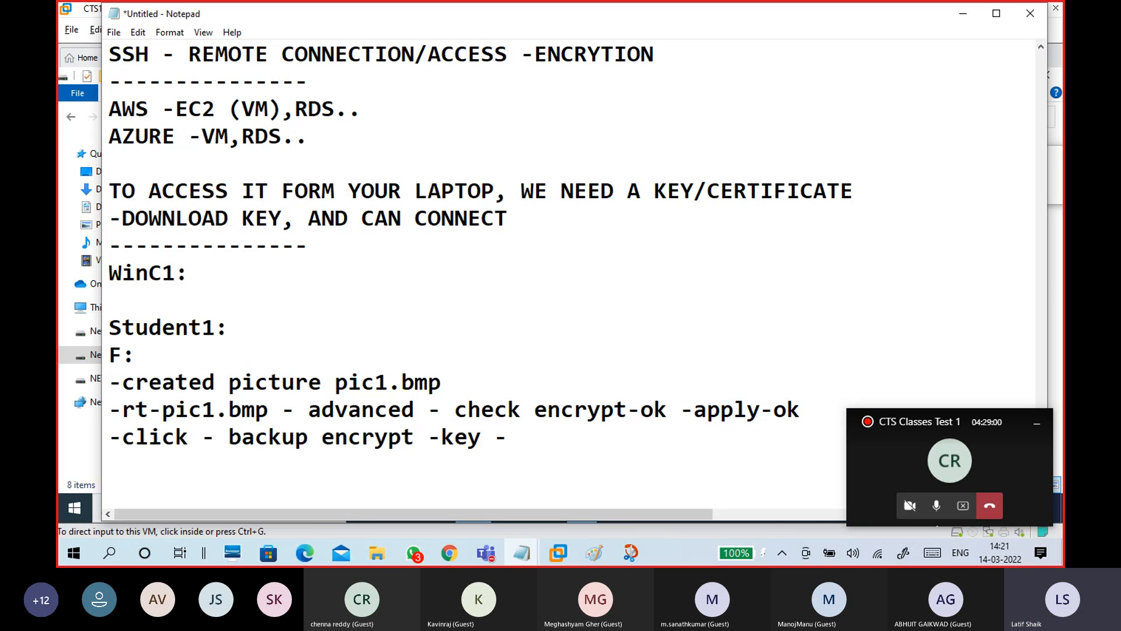
text(next- p)
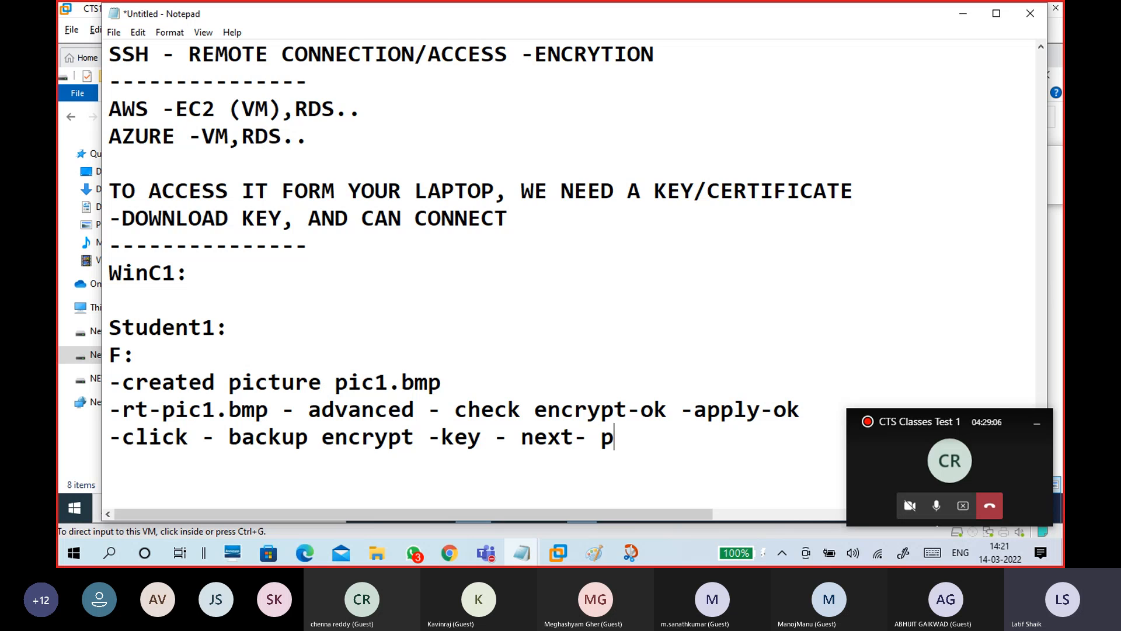
text(assword,)
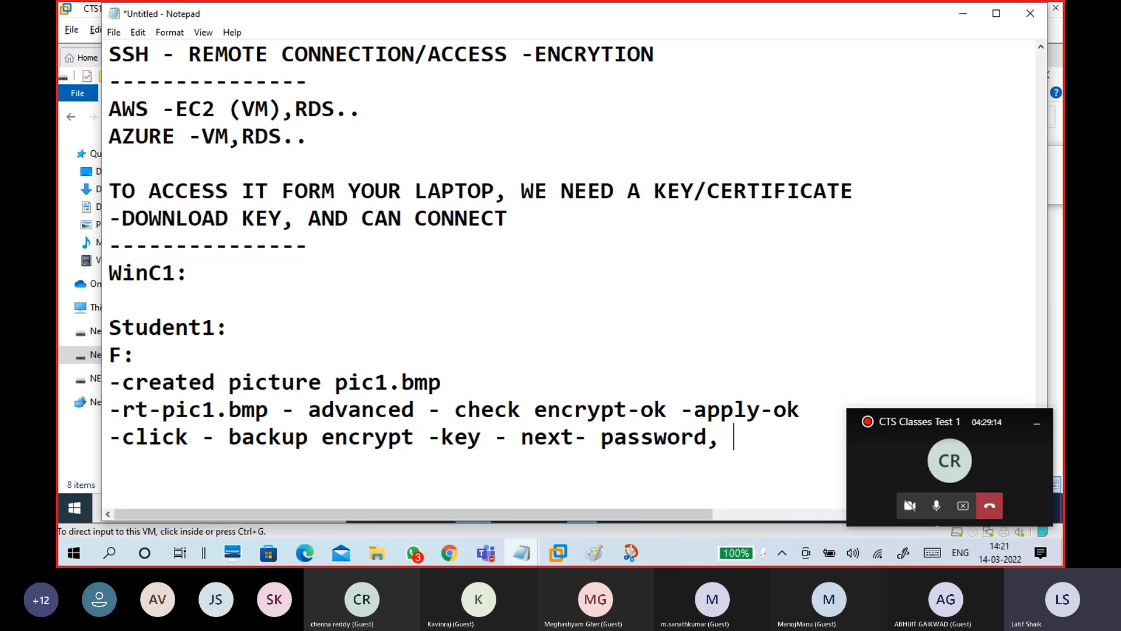
key(Return)
text(store in k)
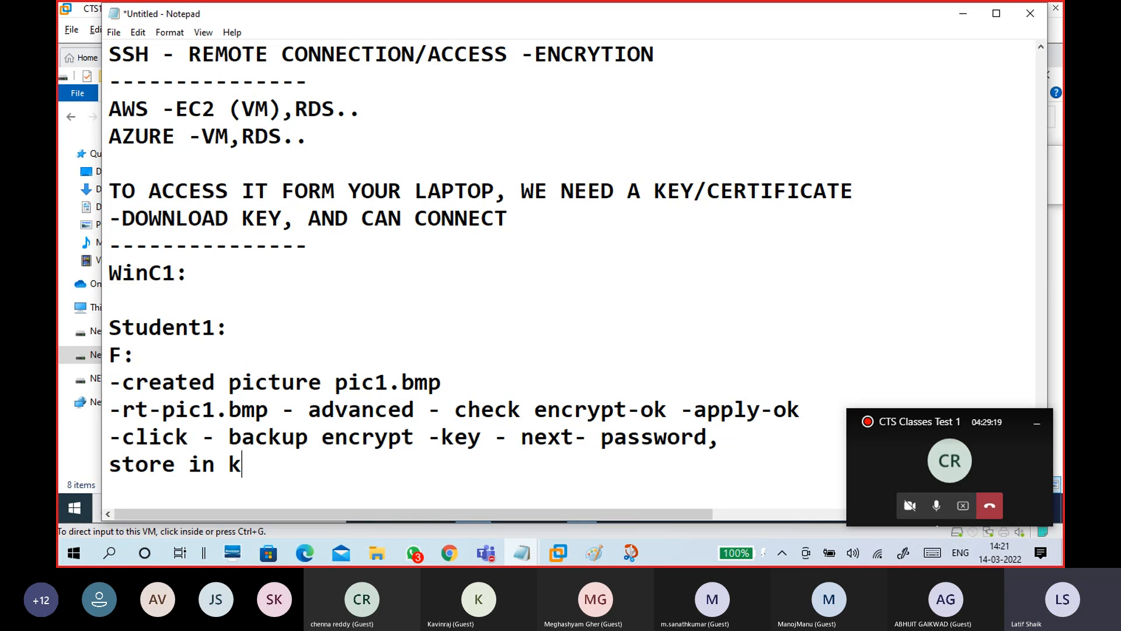
key(BackSpace)
text(c:)
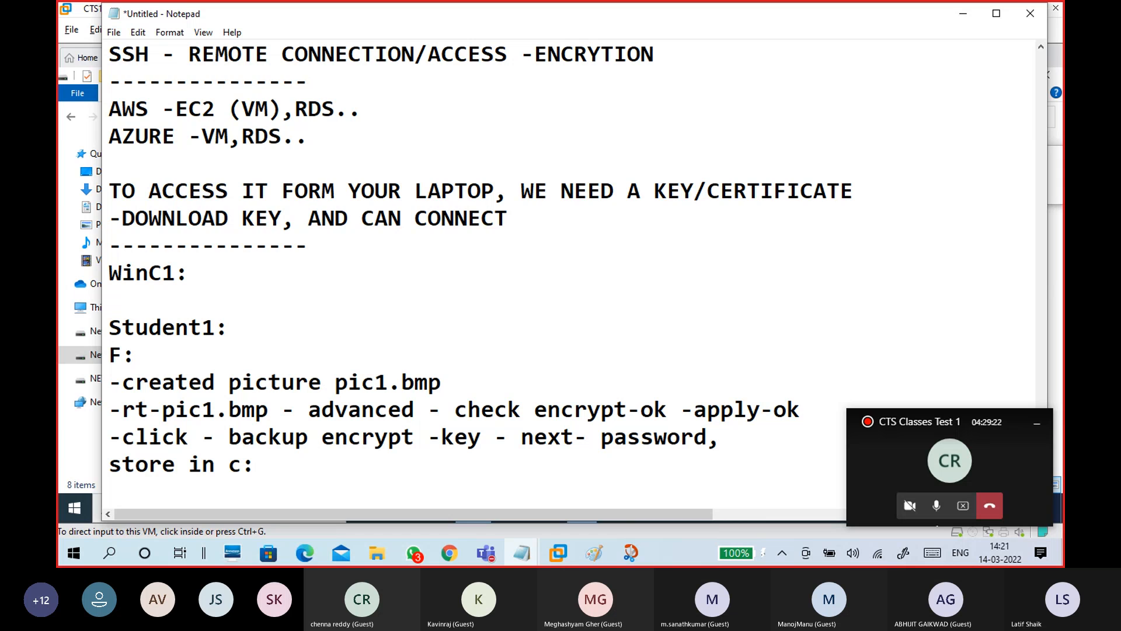
text(\keys)
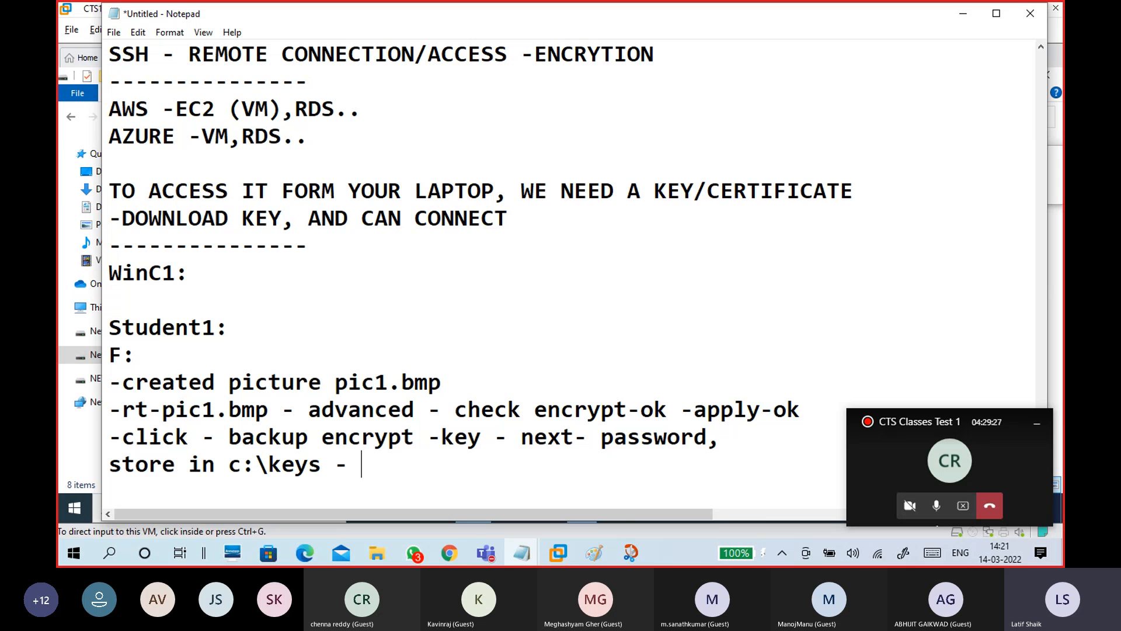
text( - finish)
Add a new line reading 'sigin out - sign in with student2'
key(Return)
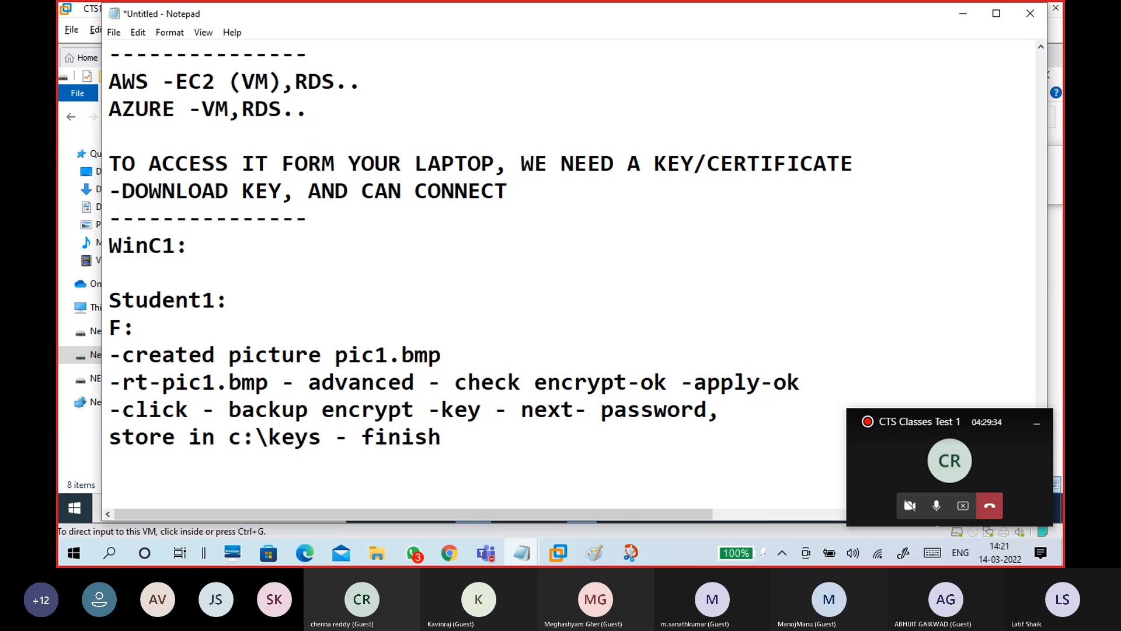
text(sig)
key(BackSpace)
text(ngi)
key(BackSpace)
key(BackSpace)
key(BackSpace)
text(gin -)
key(BackSpace)
text(out)
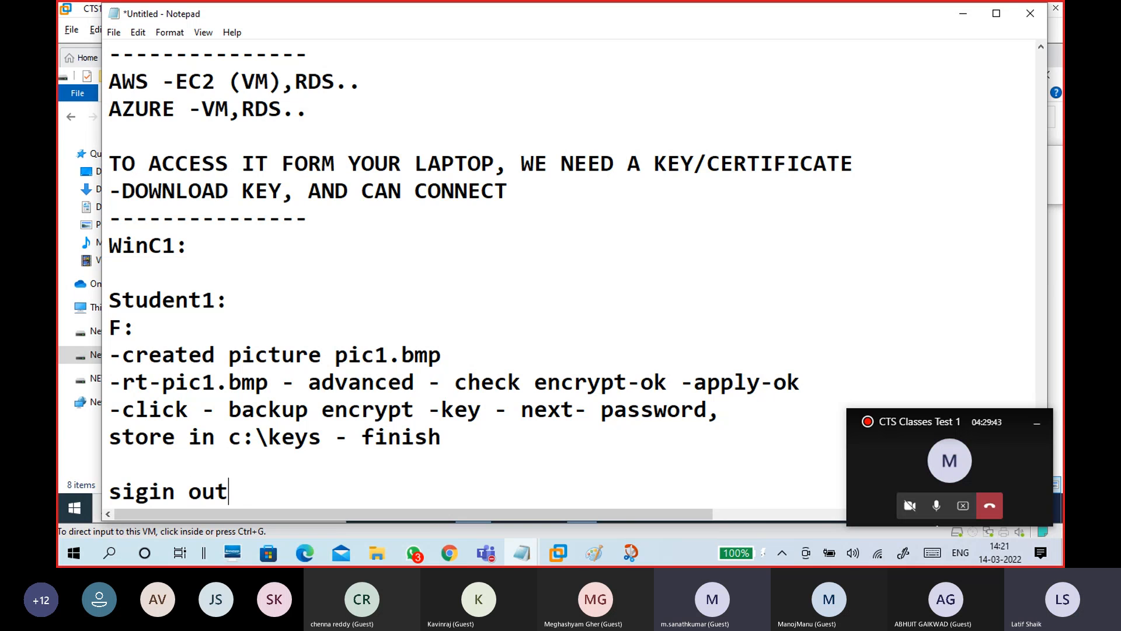
text( - sign in wiht)
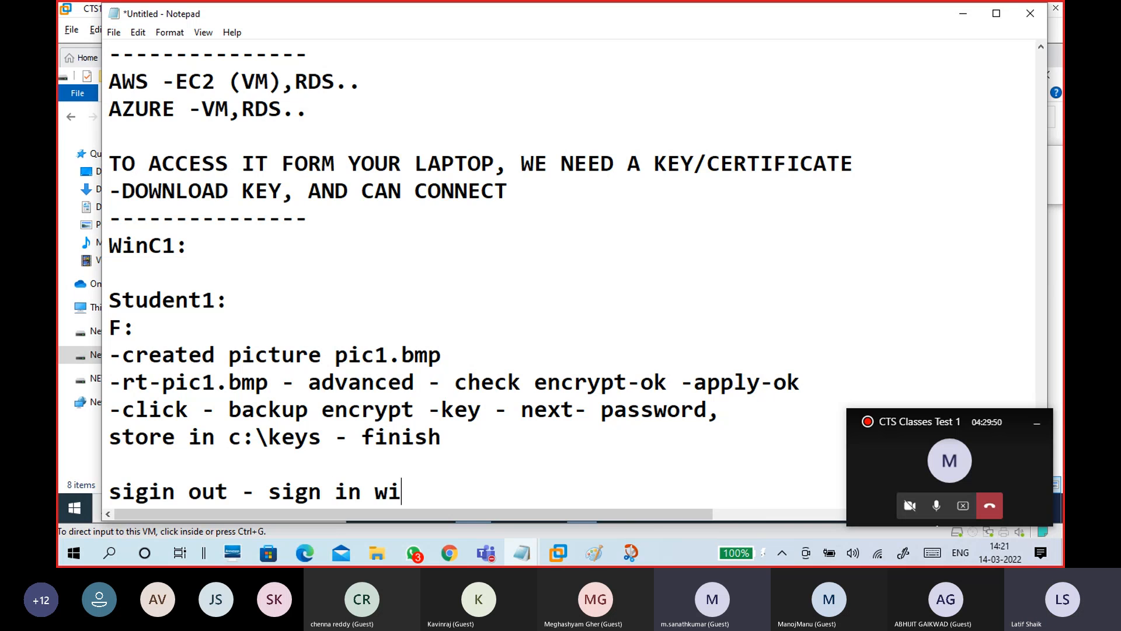
key(BackSpace)
key(BackSpace)
key(BackSpace)
text(ith)
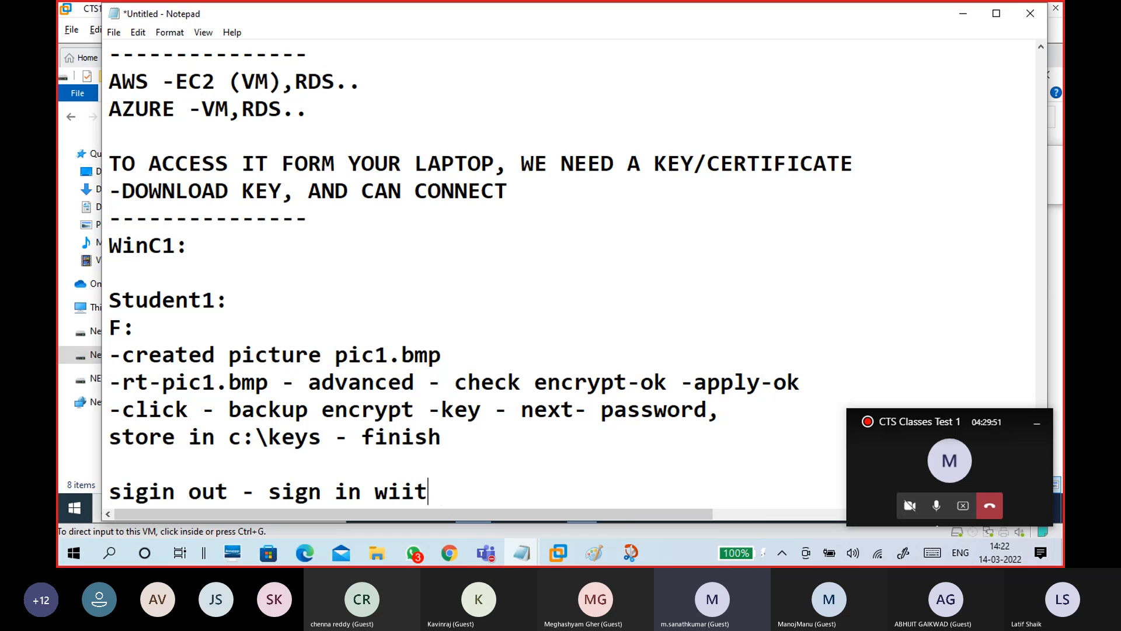
key(BackSpace)
key(BackSpace)
key(BackSpace)
key(BackSpace)
text(th)
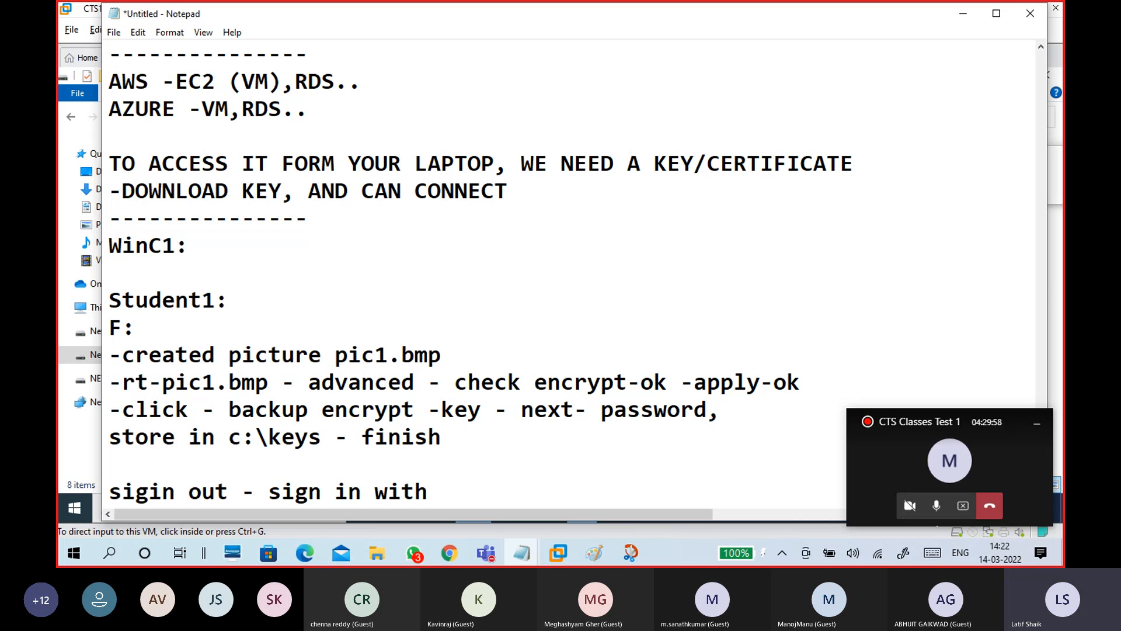
text(student2)
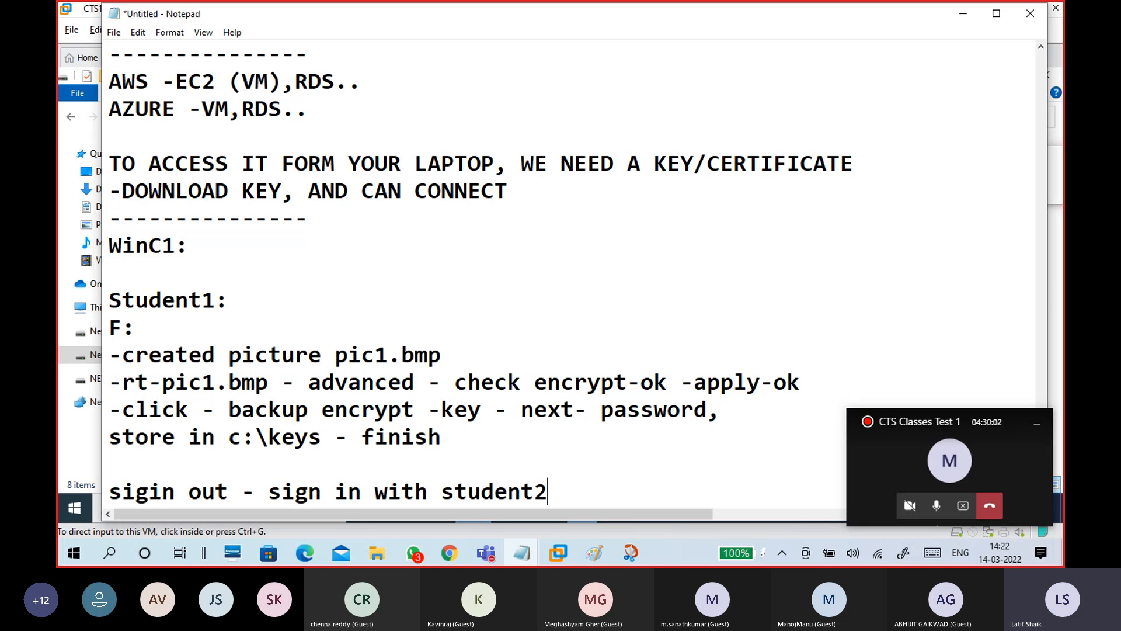
key(Return)
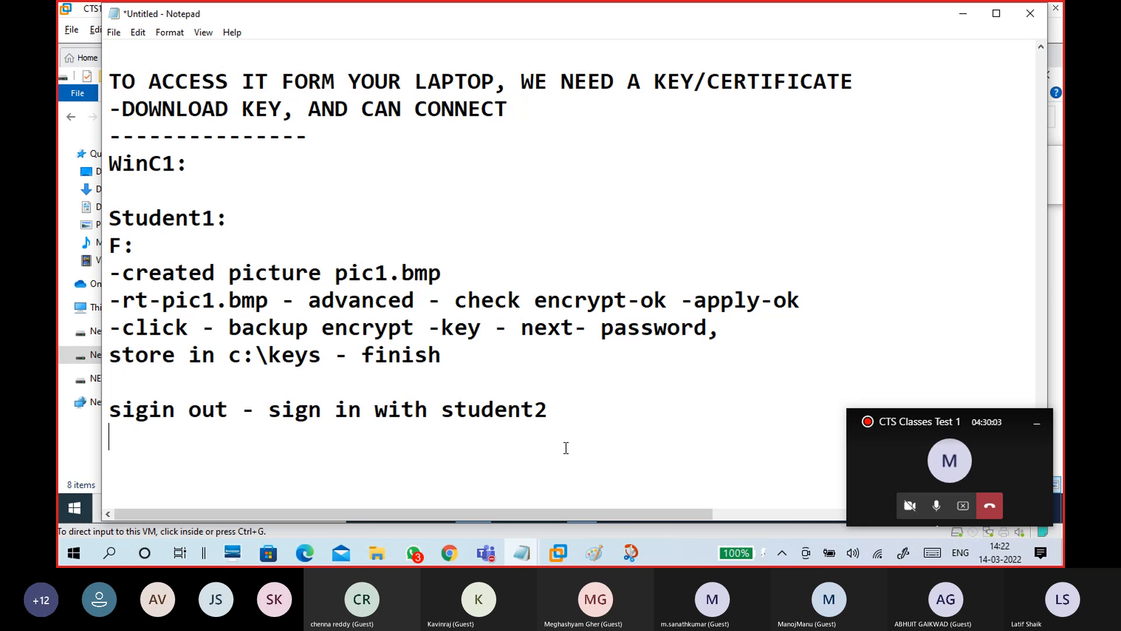
Add the line 'check - open pic1.bmp' below the sign-in note
scroll(526, 409, down, 2)
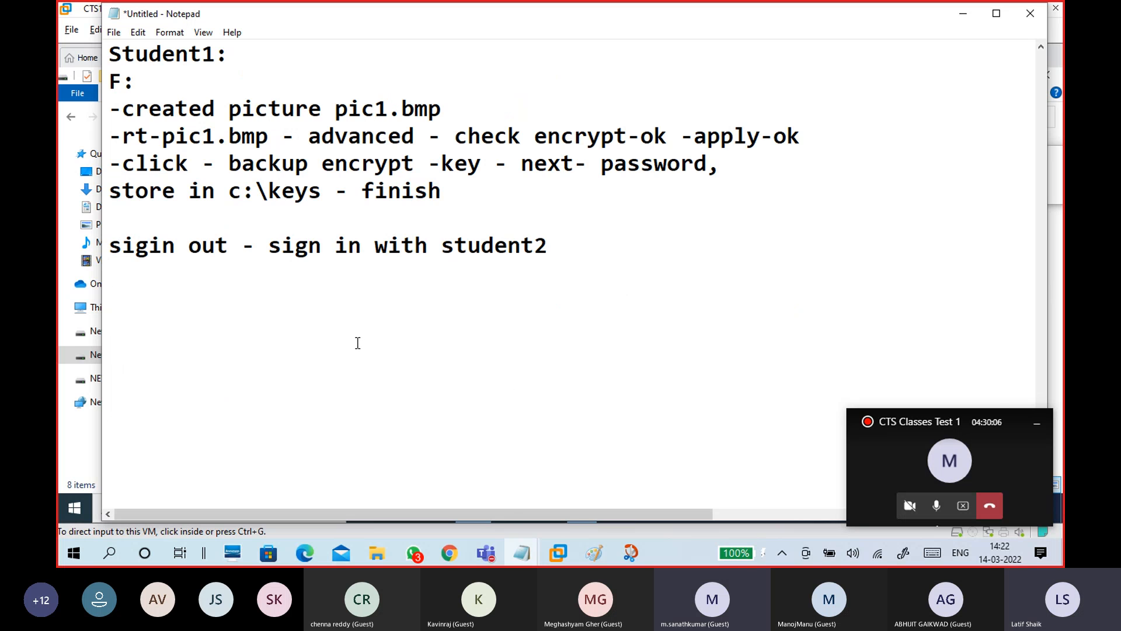
scroll(357, 346, up, 1)
scroll(354, 351, down, 1)
click(311, 303)
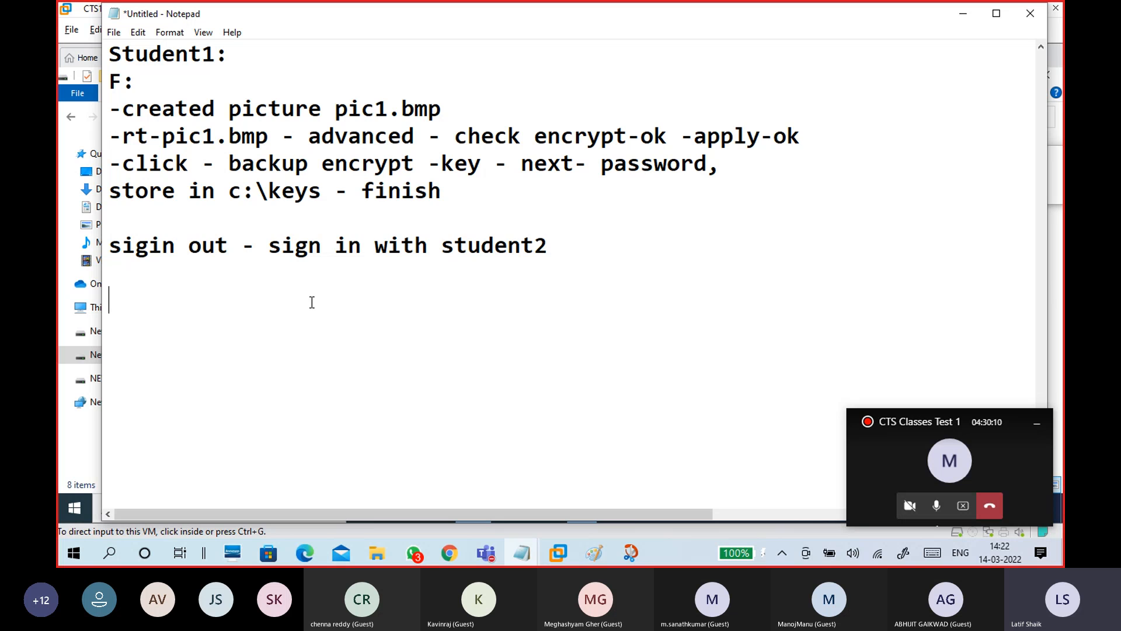
drag(562, 250, 269, 252)
click(282, 301)
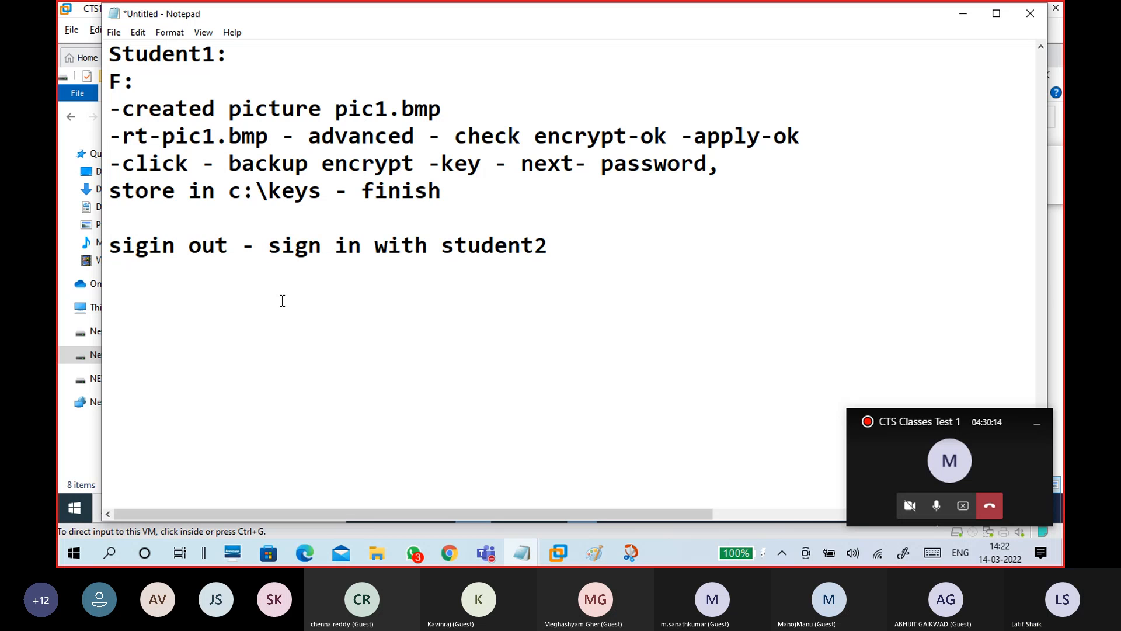
text(c)
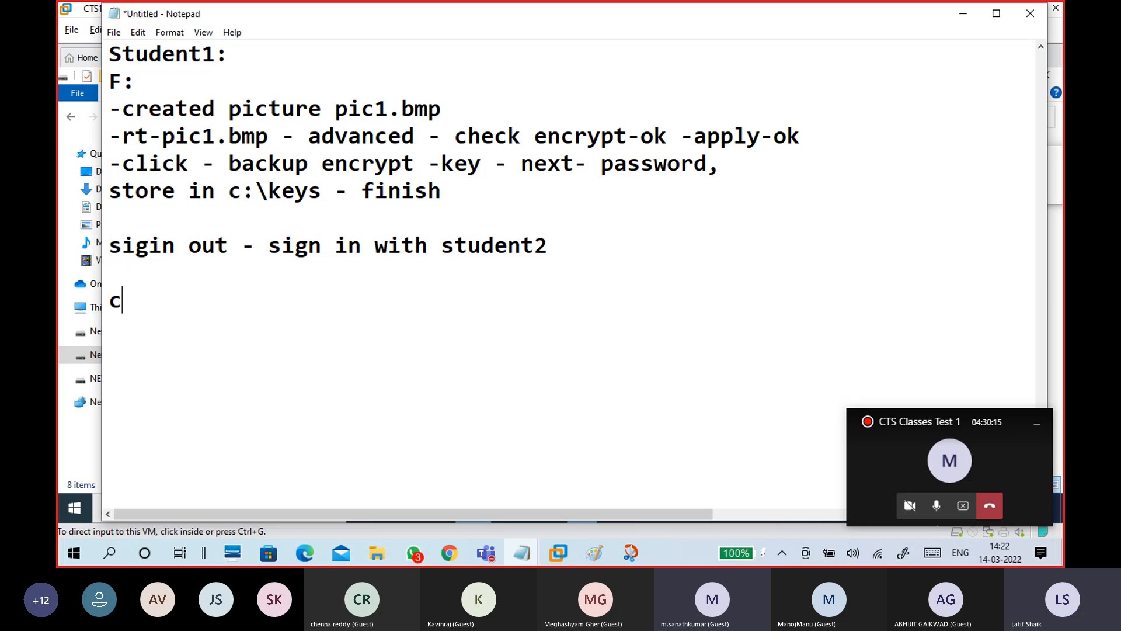
text(heck )
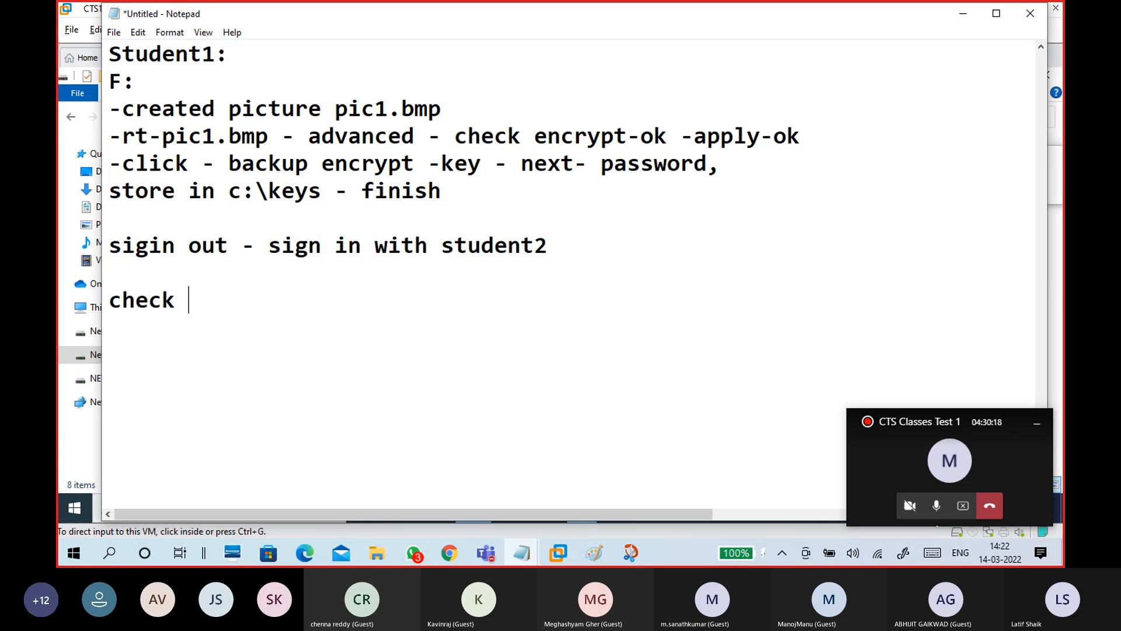
text(- )
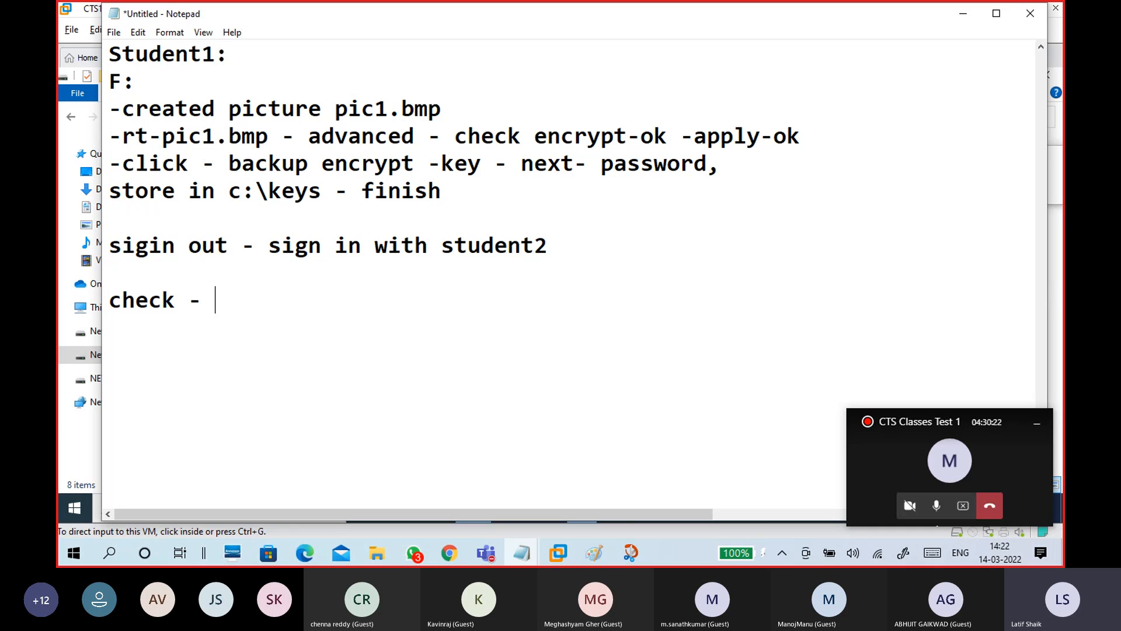
text(open pic1.bmp)
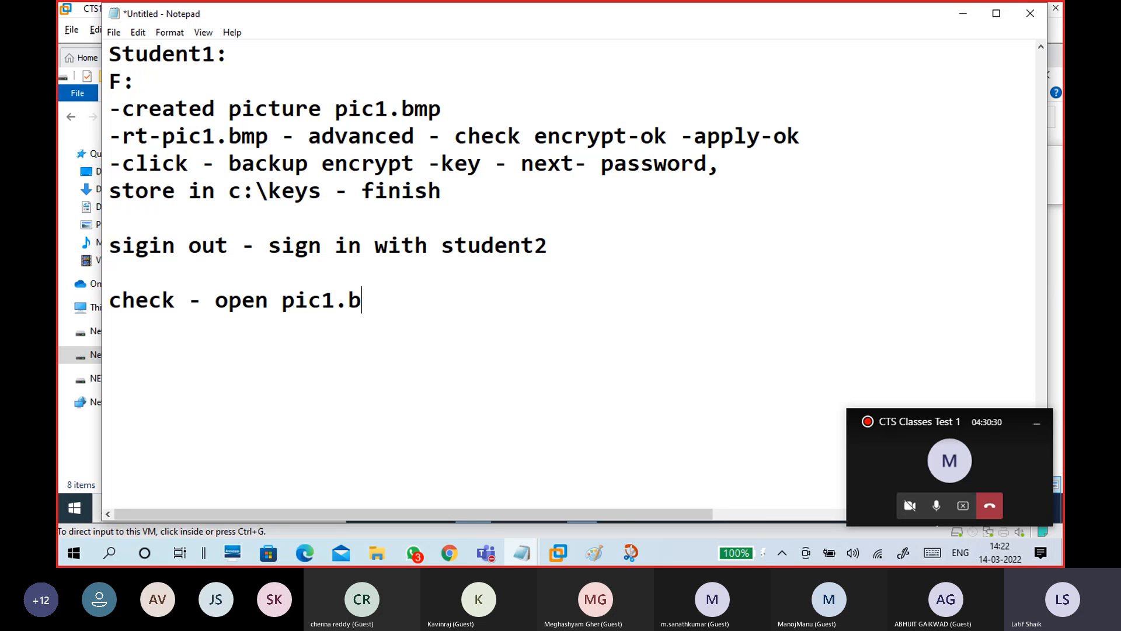
key(Return)
Add a '--' separator, then lines 'goto c:\keys\pic1-key.pfx' and 'install pfx'
key(Return)
text(--)
key(Return)
text(goto c)
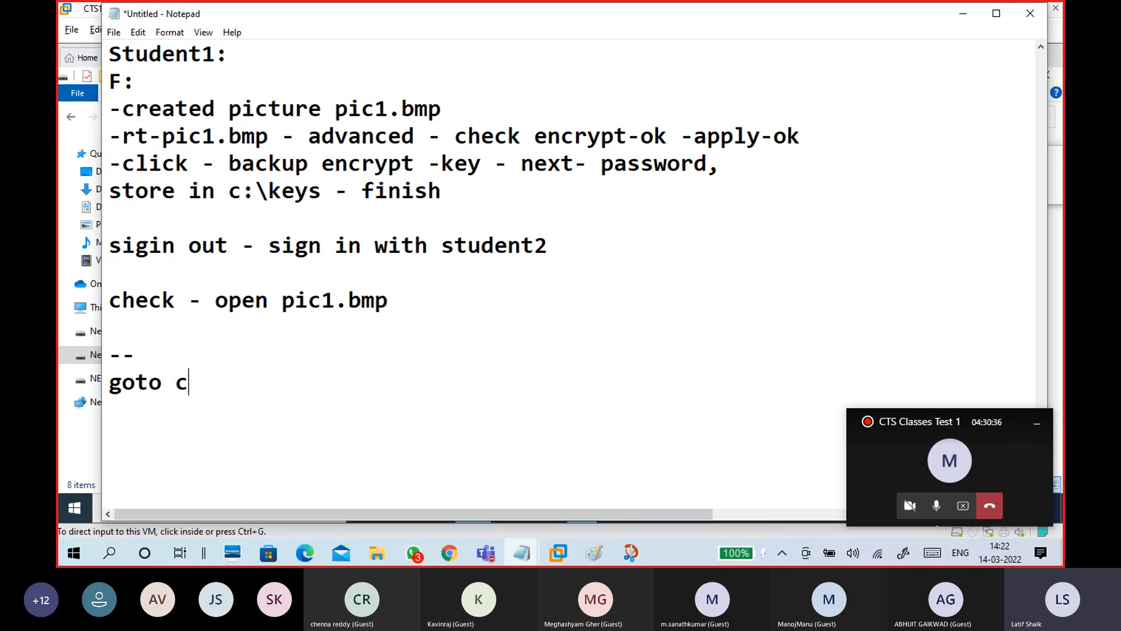
text(:\keys)
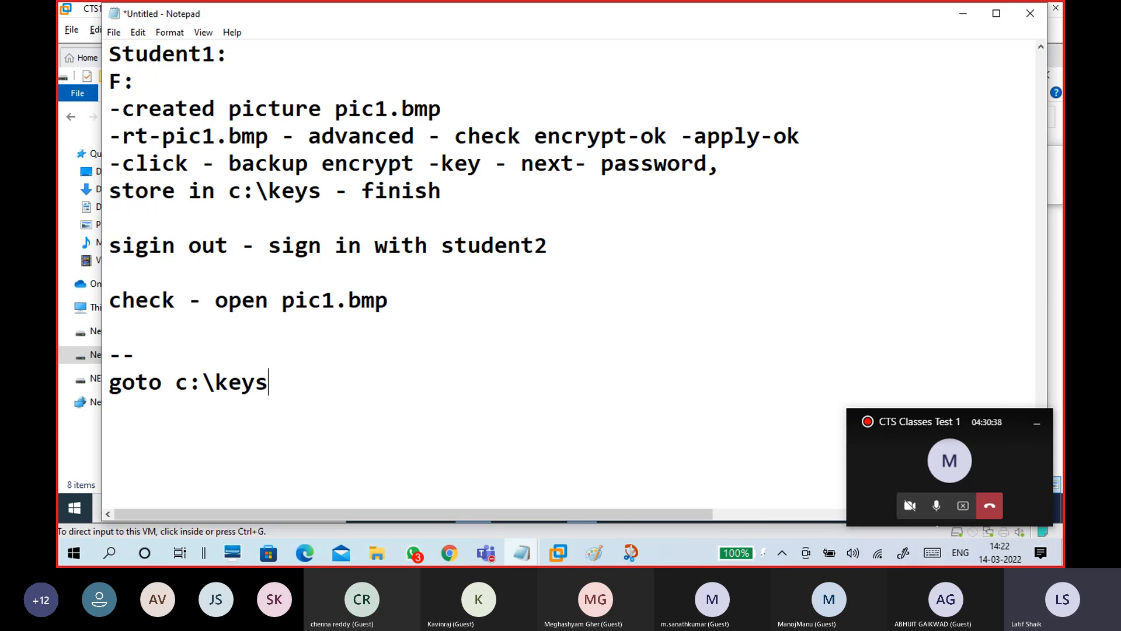
text(\)
key(BackSpace)
text(pic1-key.pfx)
key(Return)
key(Return)
text(install)
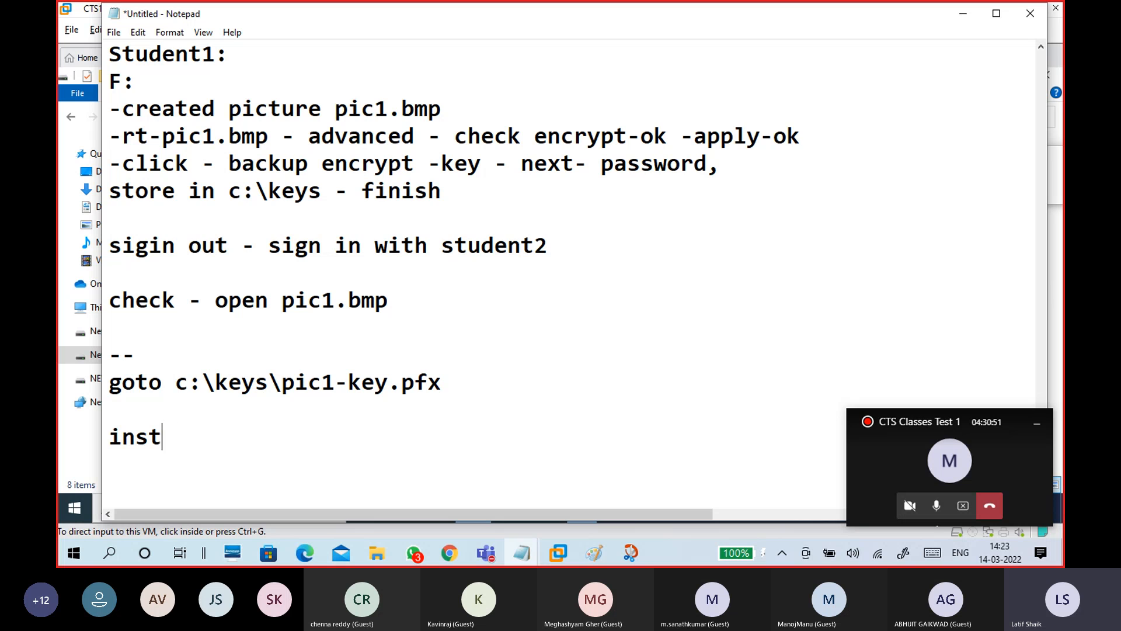
key(BackSpace)
text(l pfx)
key(Return)
key(Return)
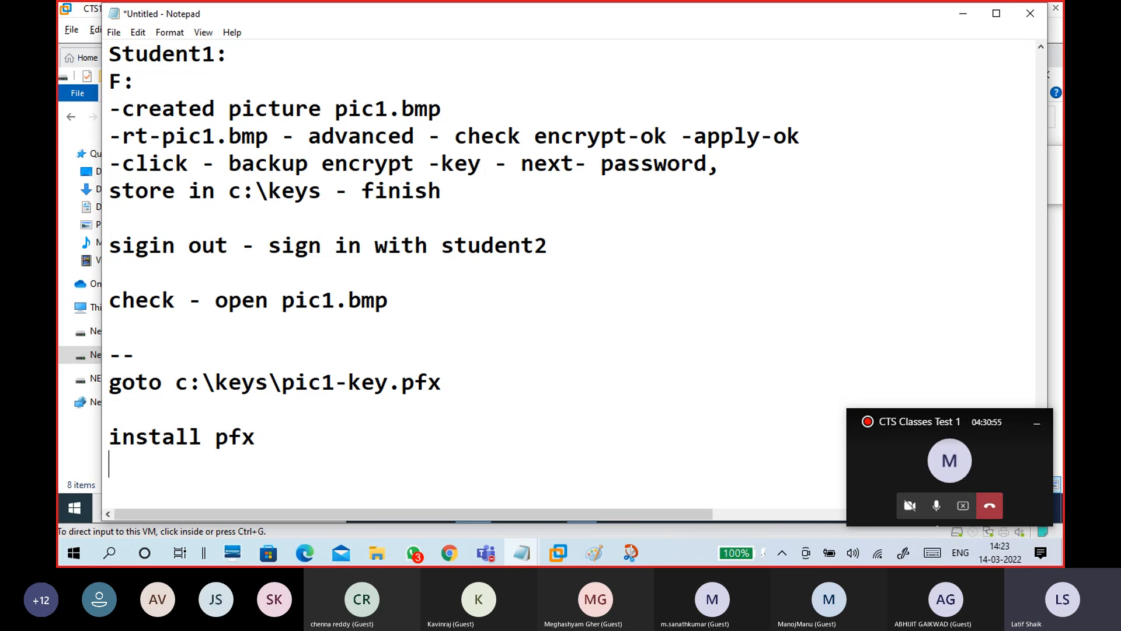
Add the '-password' and '-finish' lines to the notes
scroll(286, 296, down, 2)
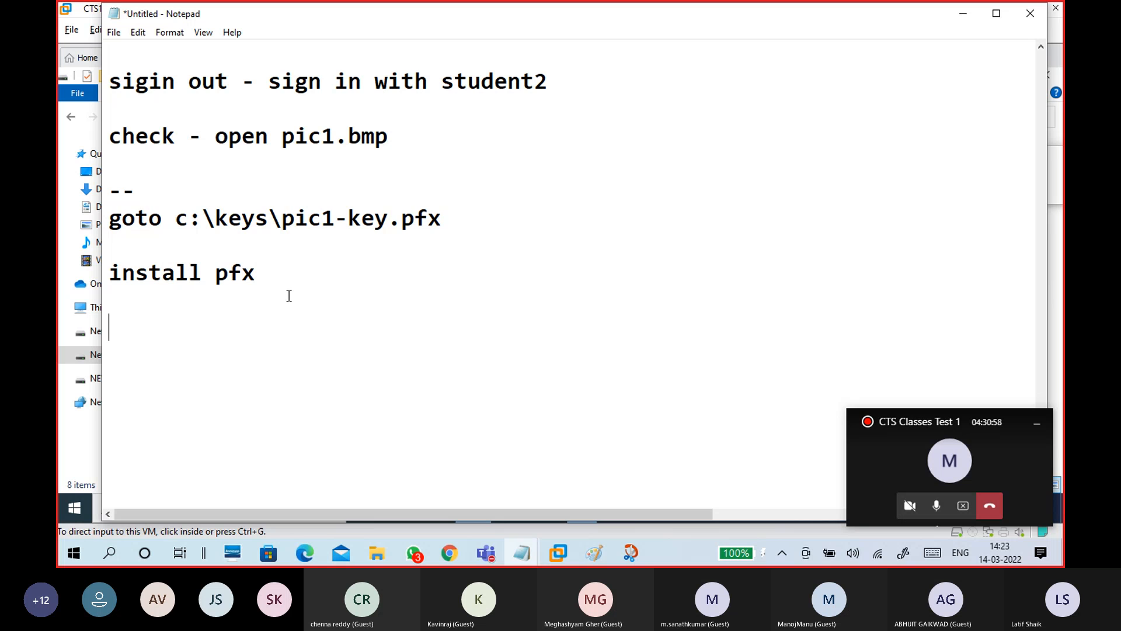
text(-pa)
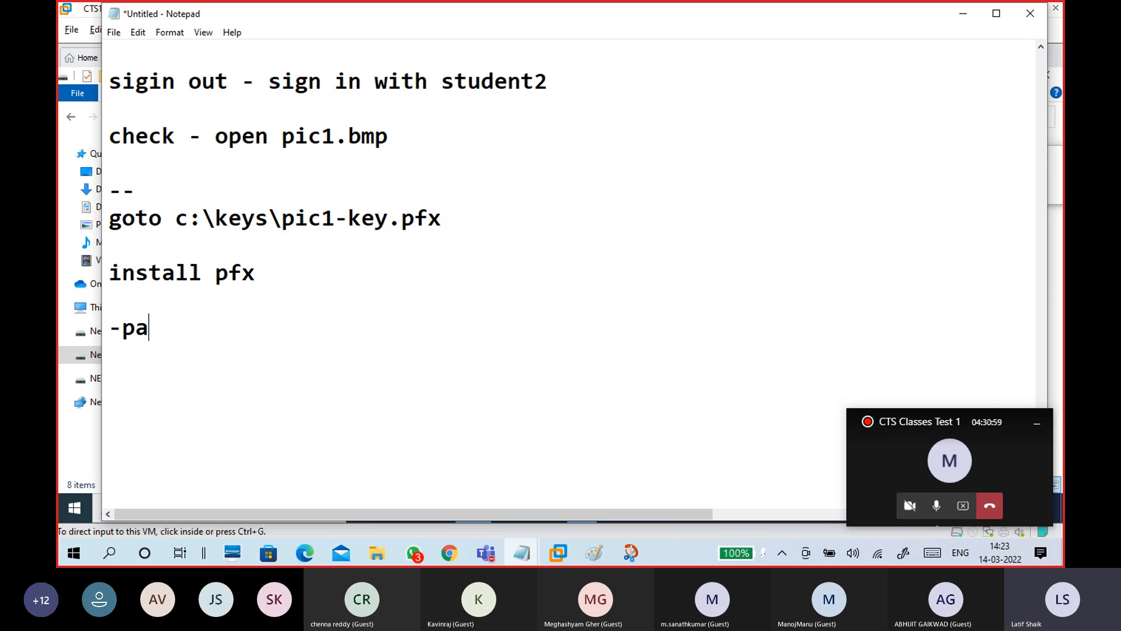
text(ssword)
key(Return)
text(fi)
key(BackSpace)
key(BackSpace)
text(i)
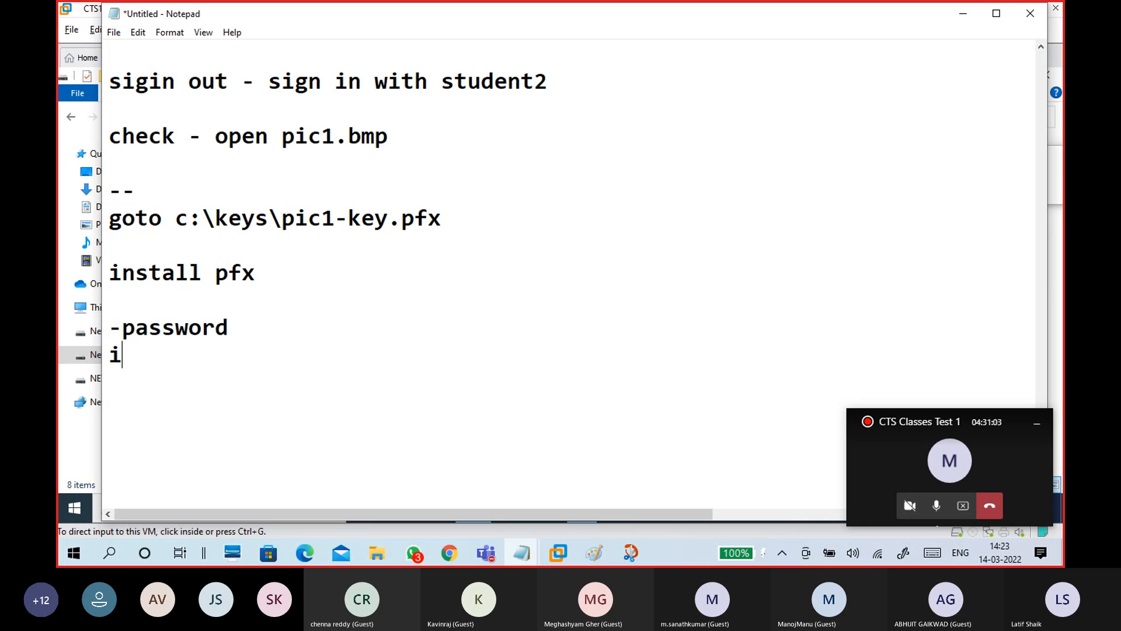
text(n)
key(BackSpace)
key(BackSpace)
key(Return)
key(BackSpace)
text(-finsi)
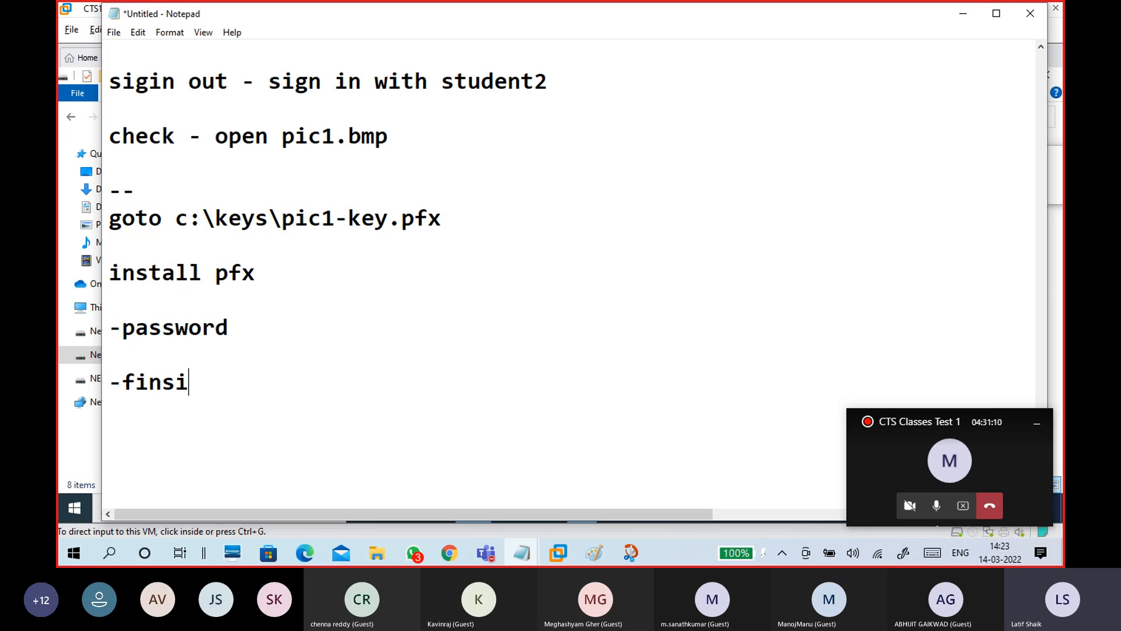
key(BackSpace)
key(BackSpace)
text(ish)
key(Return)
Add a '--' line, 'check open pic1.bmp file', and a '---' separator
key(Return)
scroll(572, 274, down, 2)
scroll(572, 275, up, 1)
text(--)
key(Return)
text(check open pic1.bmp file)
key(Return)
text(---)
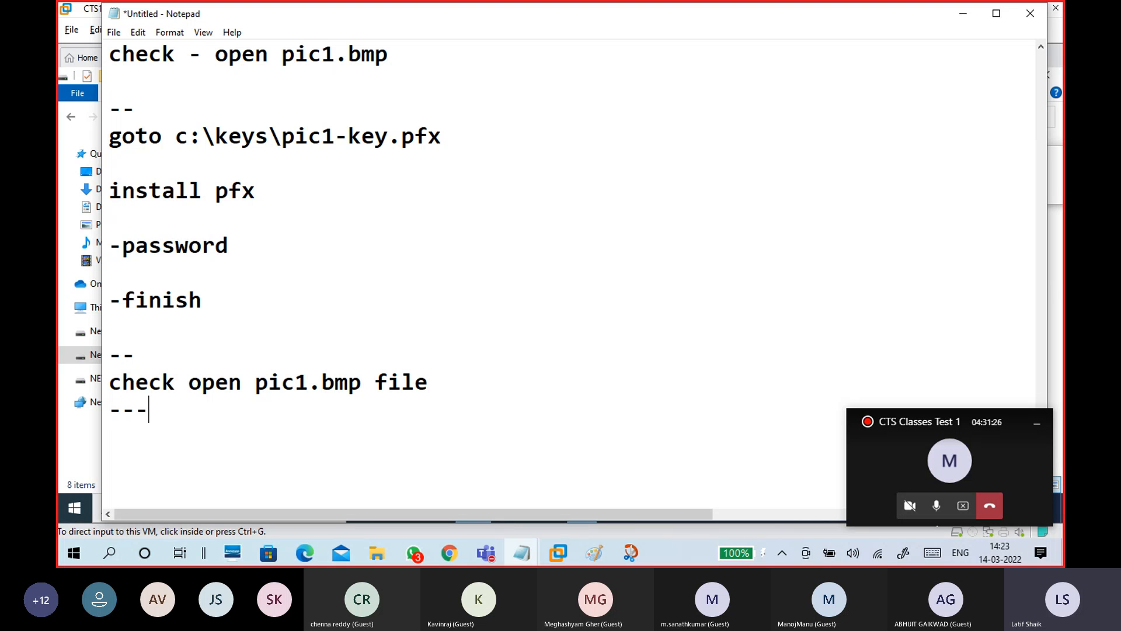
scroll(569, 274, down, 2)
key(Return)
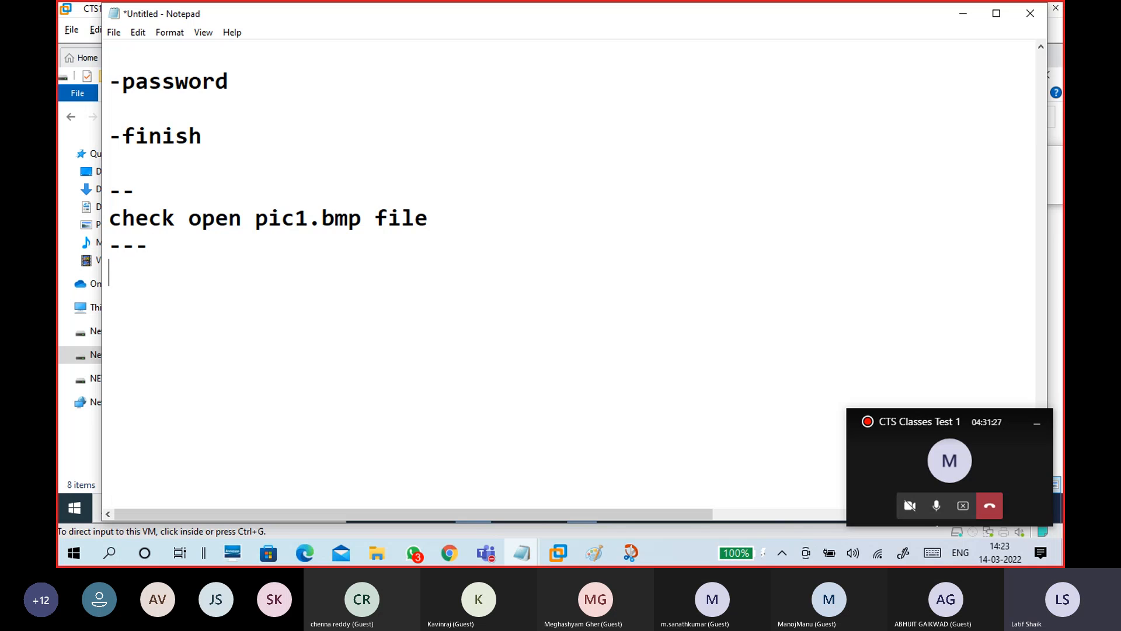
Add the line 'encrypt files , folders and drives'
text(encrypt fil)
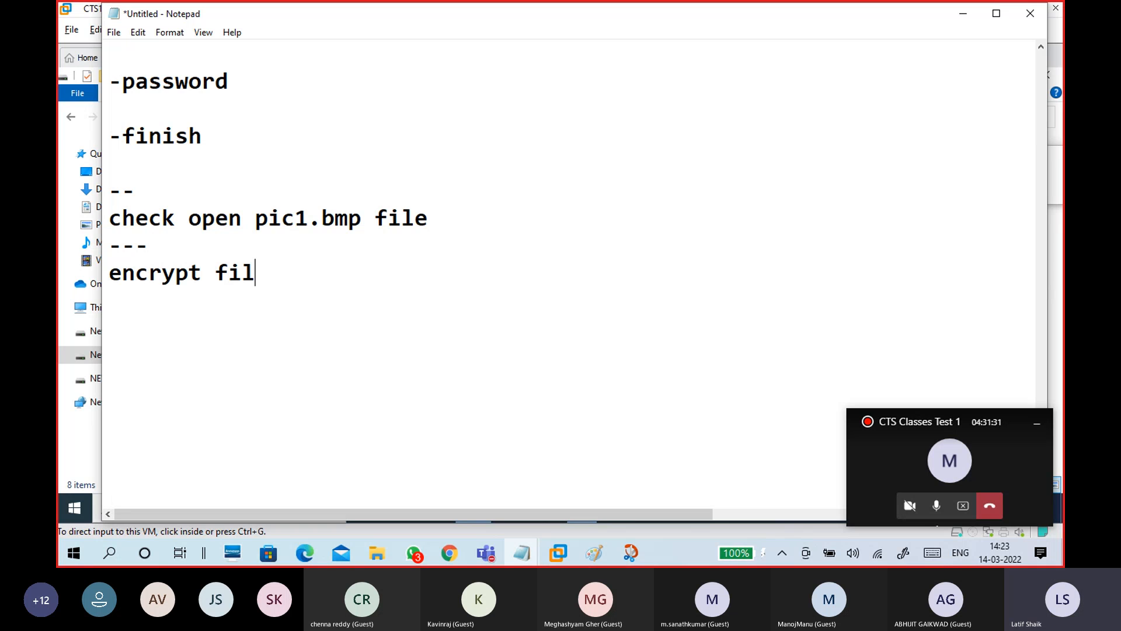
text(es , folders and )
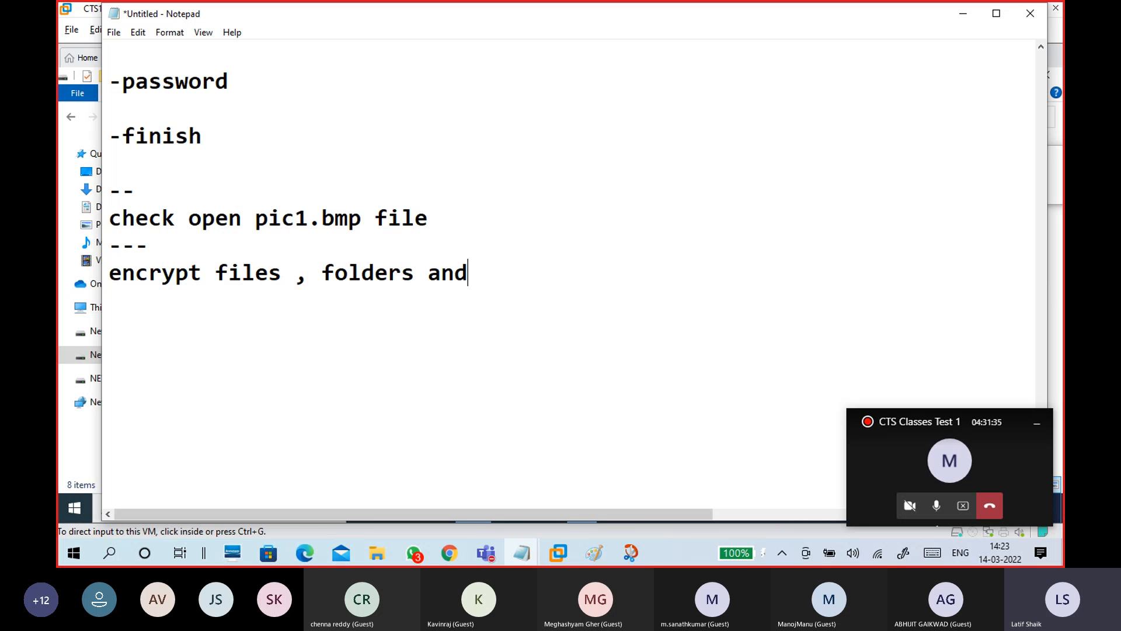
text(drives)
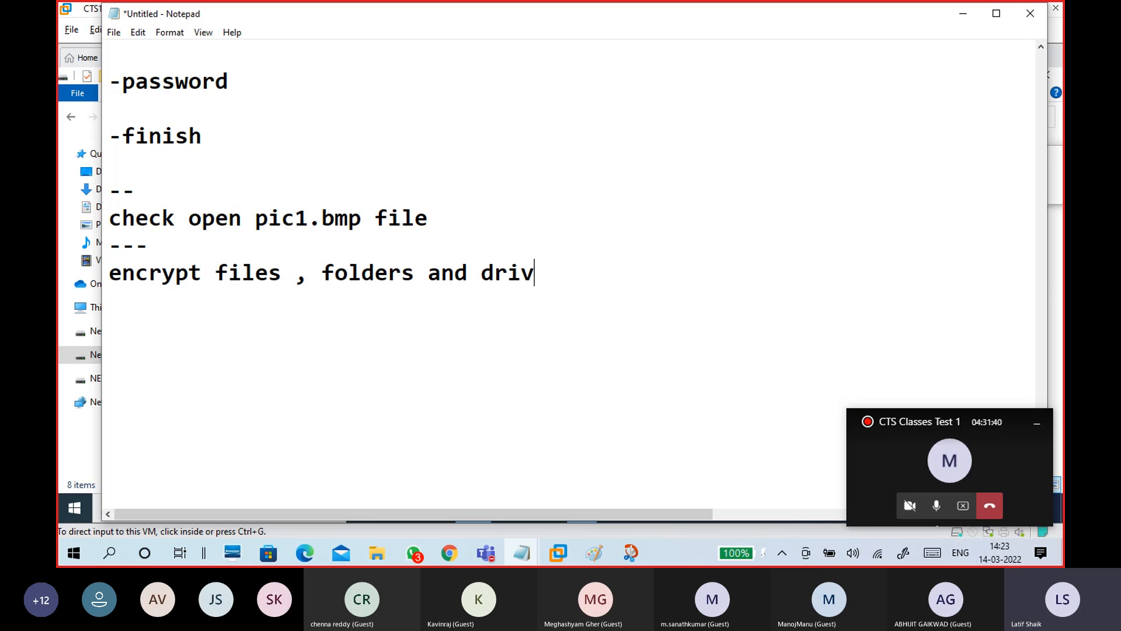
key(Return)
click(558, 553)
In the CTS15WinC1 VM, open New Volume (F:) Properties from This PC
click(594, 473)
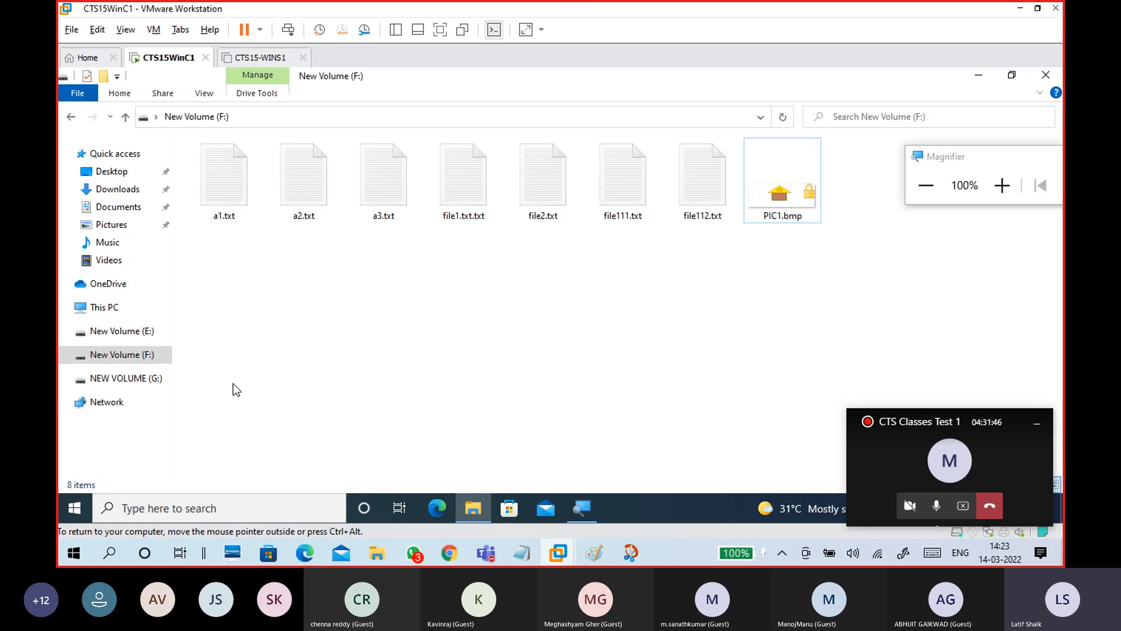
click(114, 308)
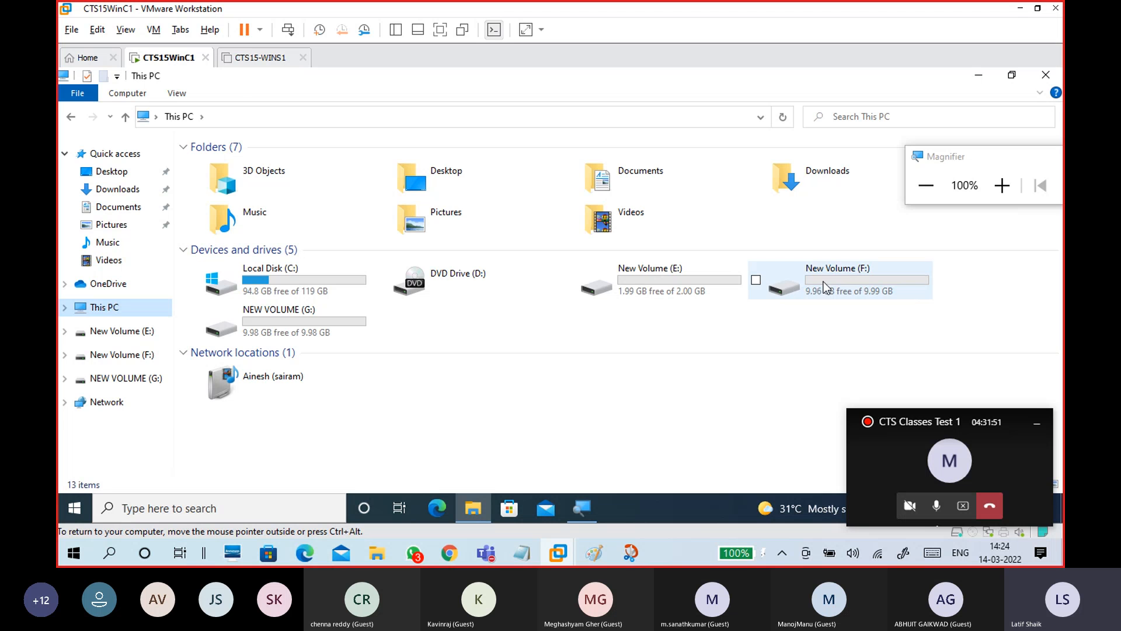
right_click(849, 279)
click(730, 480)
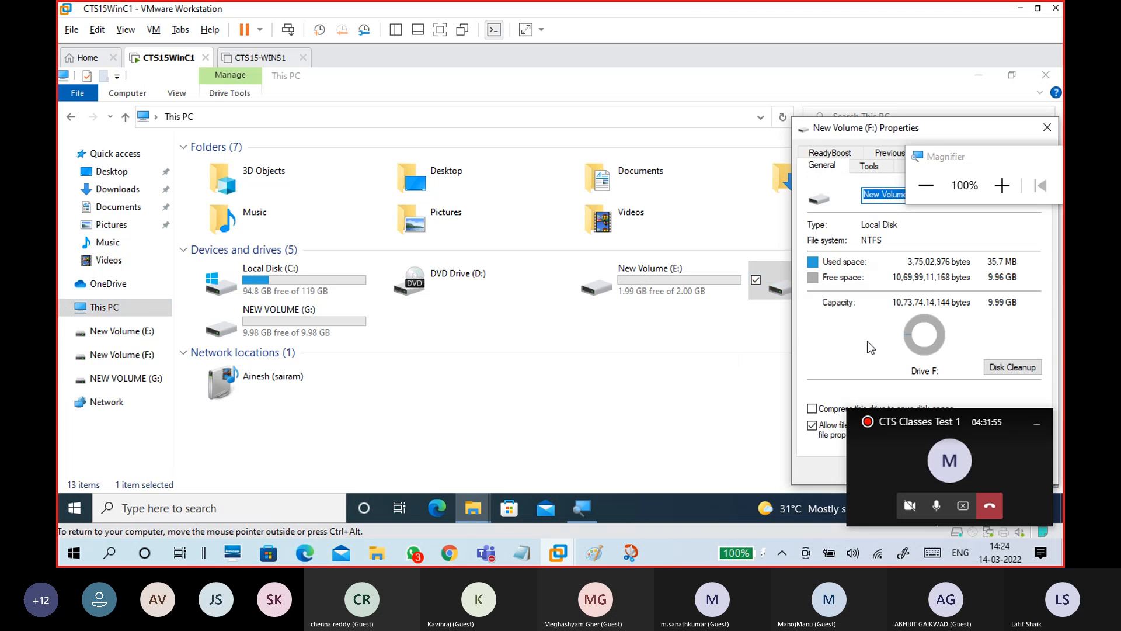
drag(853, 138, 435, 112)
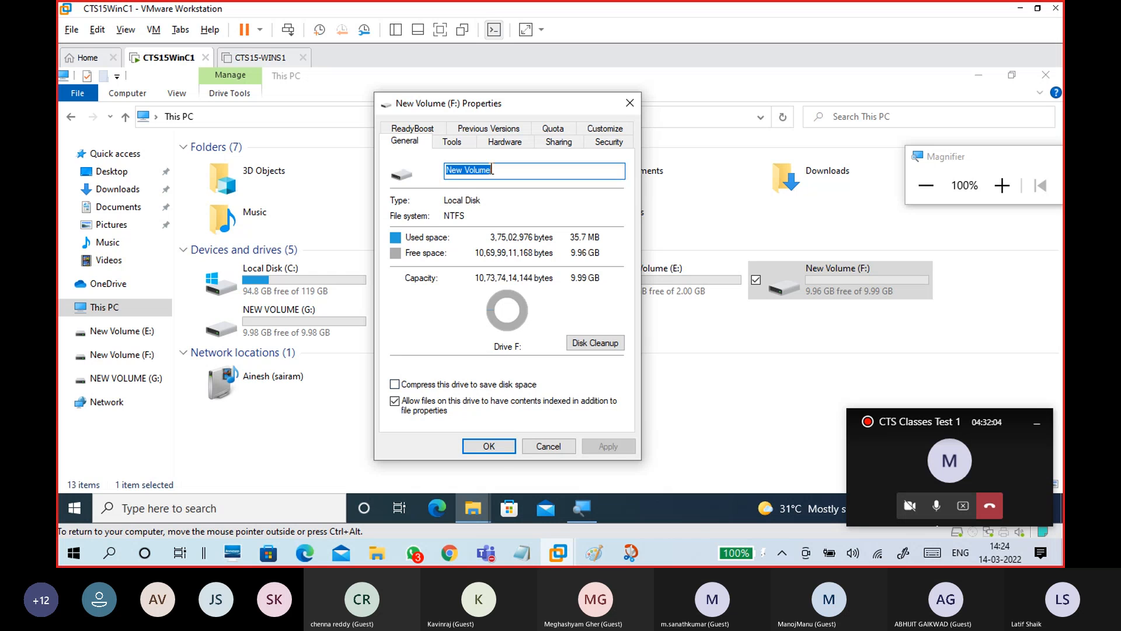
Browse the Tools, Hardware, Sharing and Security tabs, cancel unchanged, and minimize File Explorer
click(455, 142)
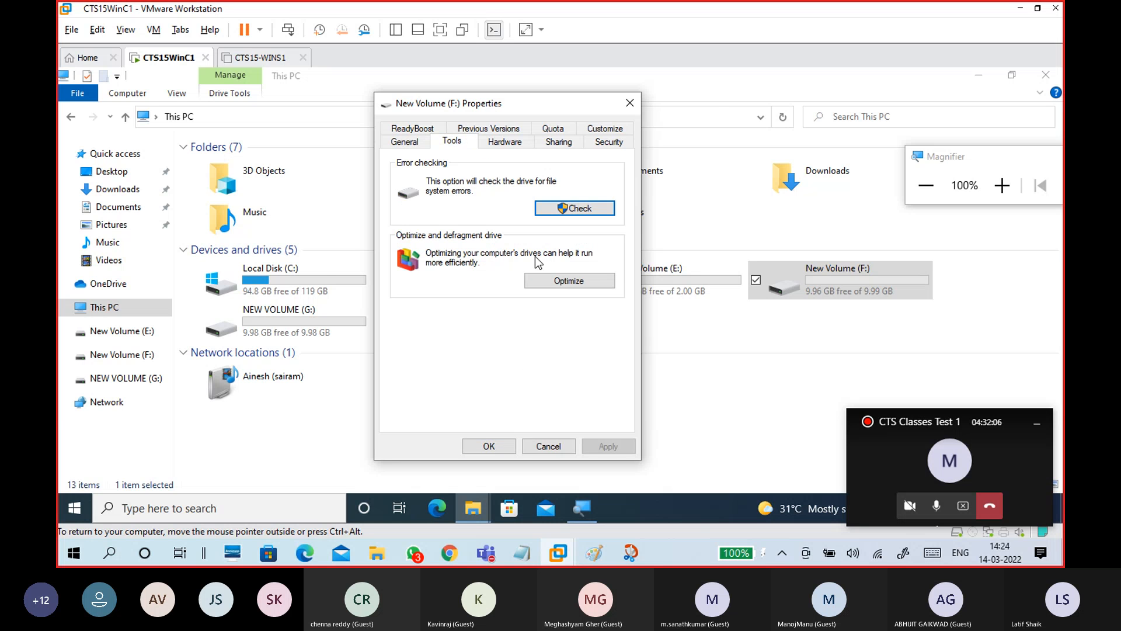
click(513, 147)
click(555, 144)
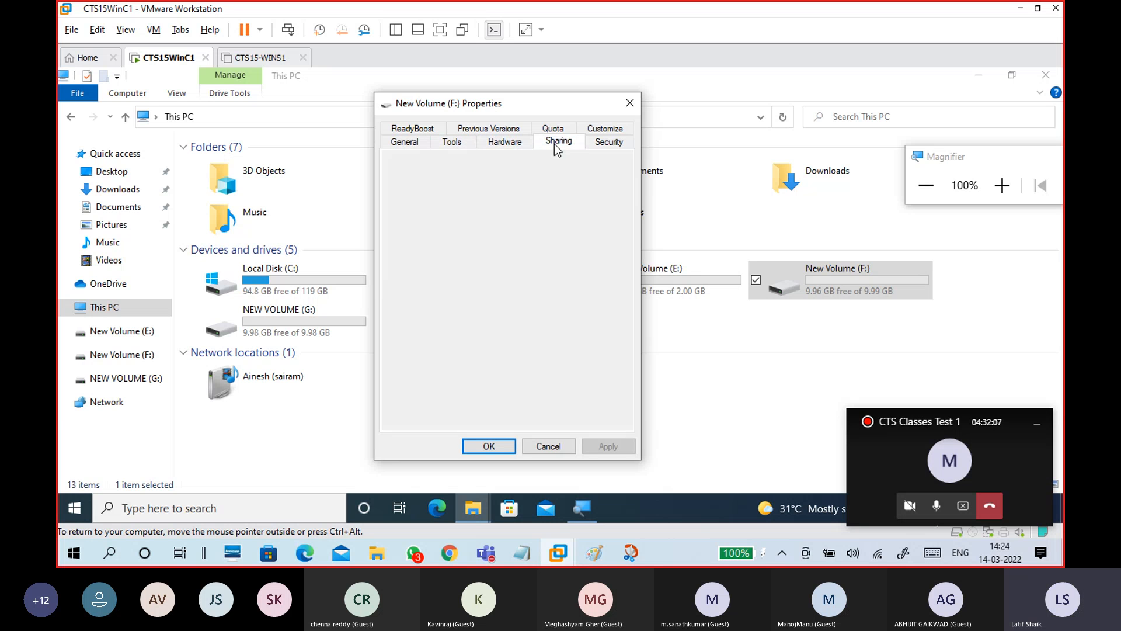
click(606, 144)
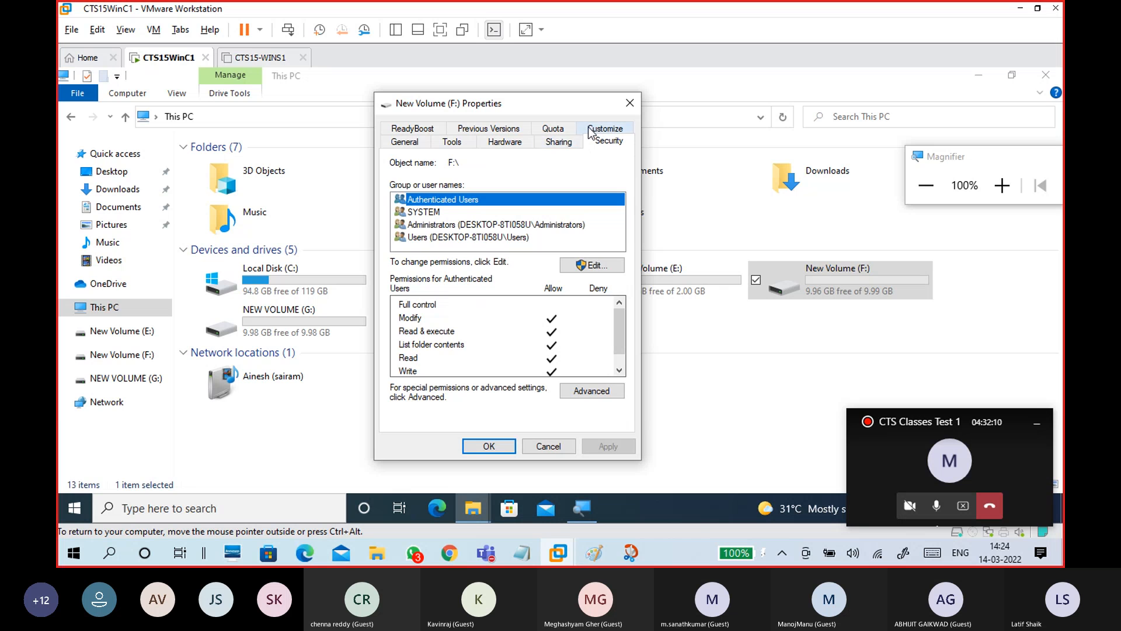
click(417, 146)
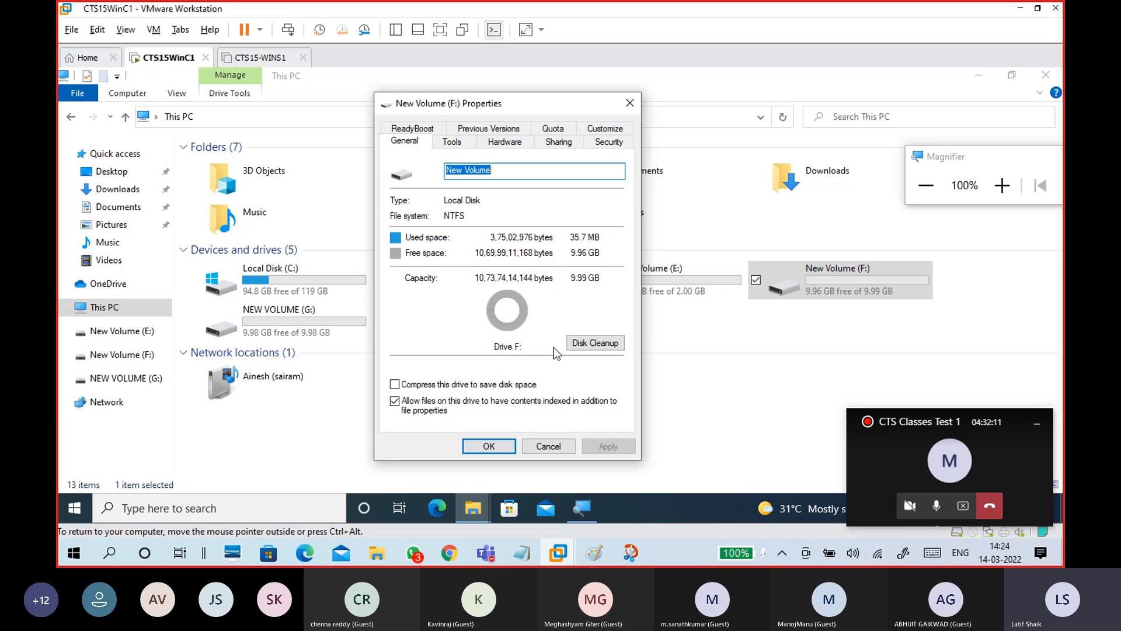
click(561, 447)
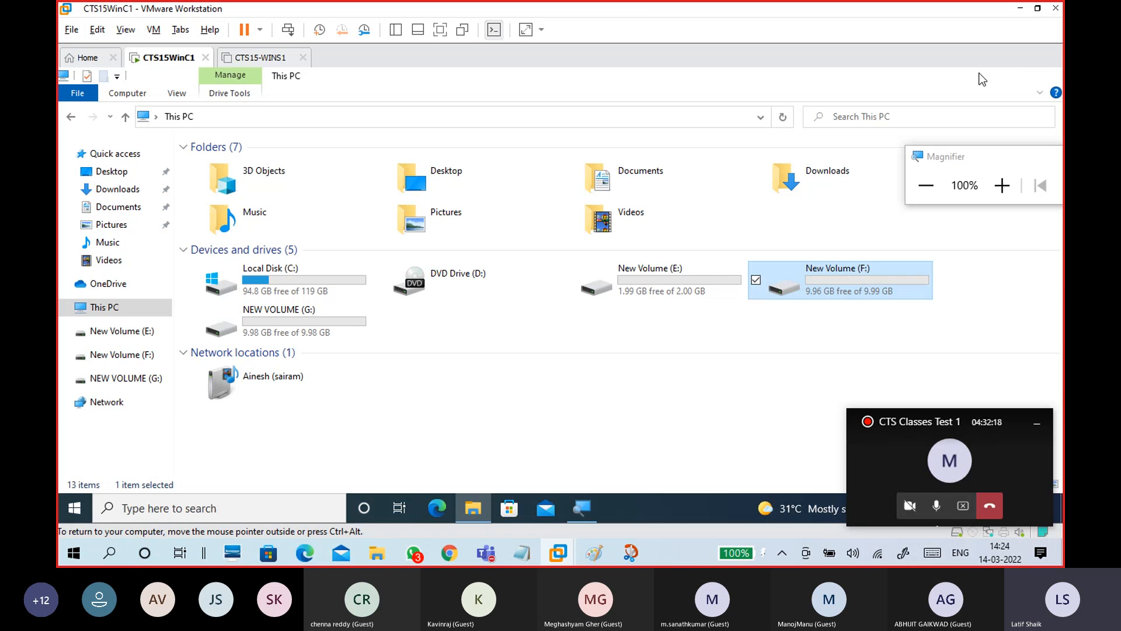
click(983, 80)
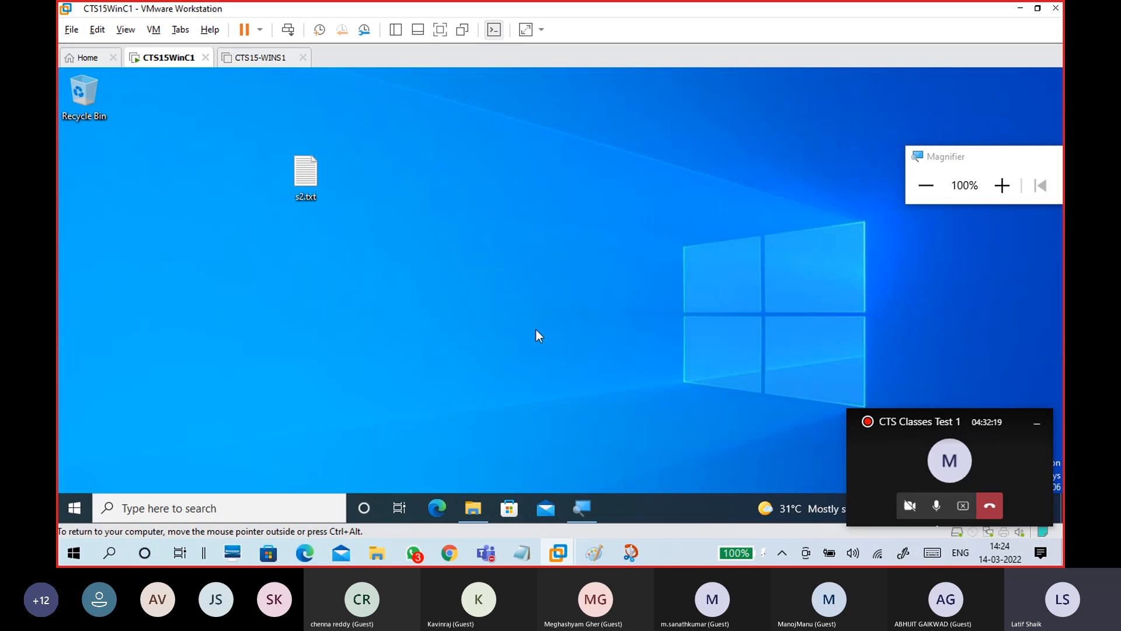
Return to the Untitled notes, delete the '3.00 - 18.30' line, and add blank lines under Bitlocker
mouse_move(522, 553)
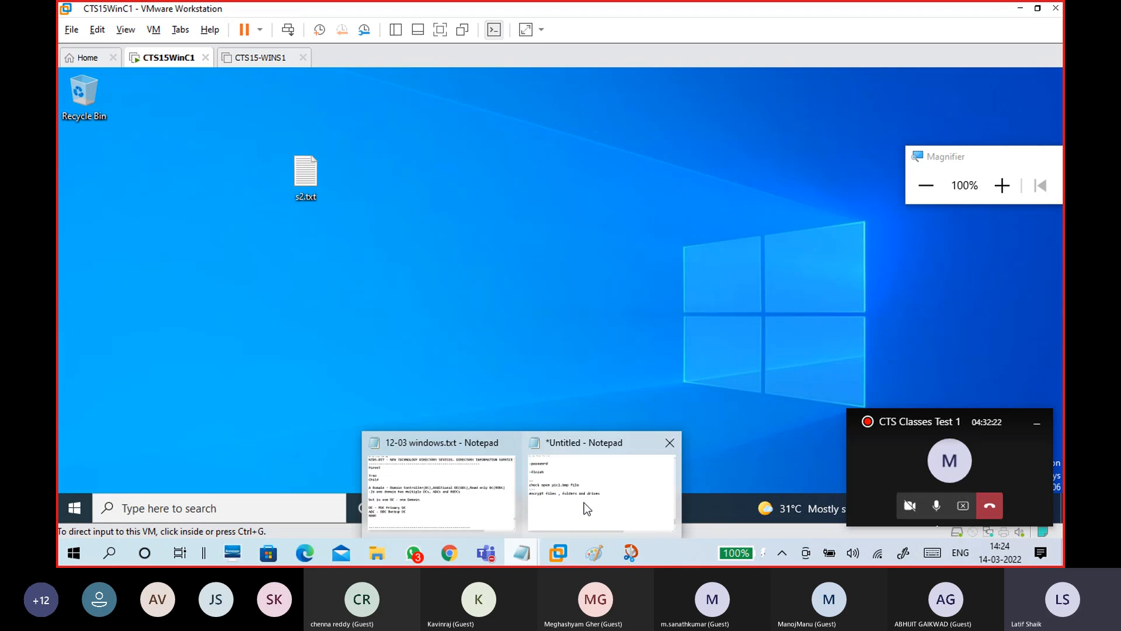
click(586, 509)
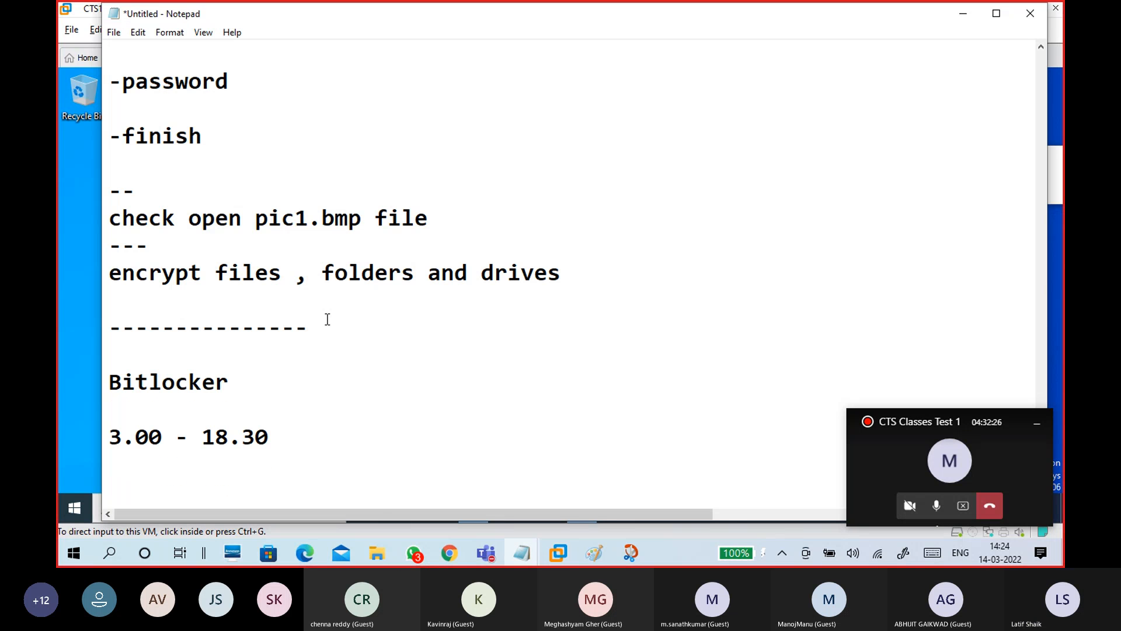
click(303, 445)
click(131, 453)
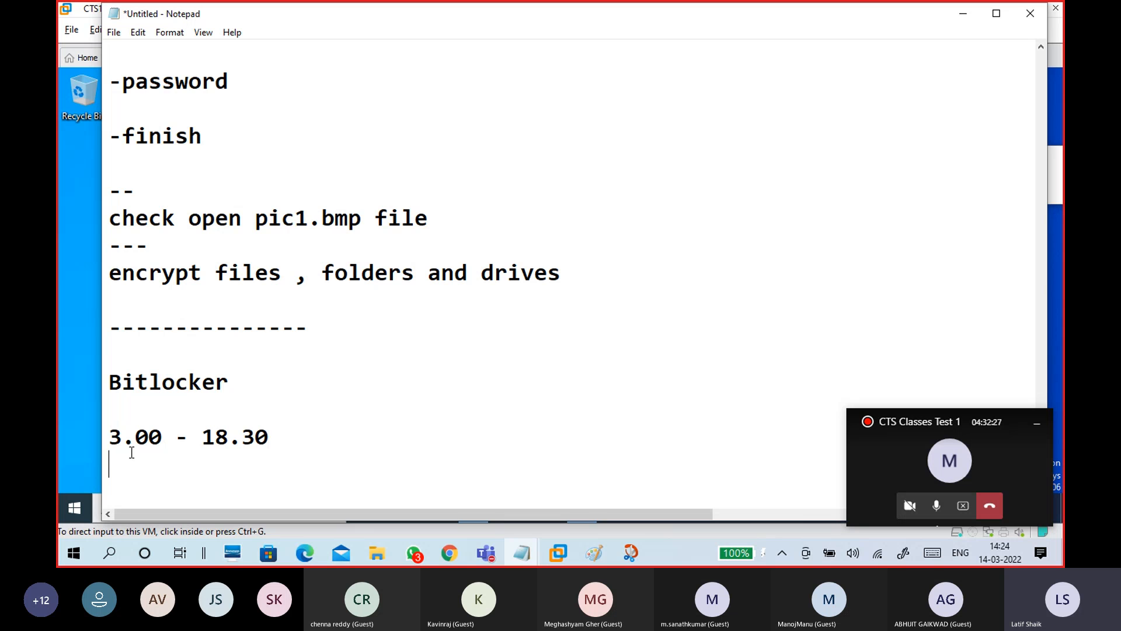
drag(131, 453, 103, 440)
key(BackSpace)
key(BackSpace)
key(BackSpace)
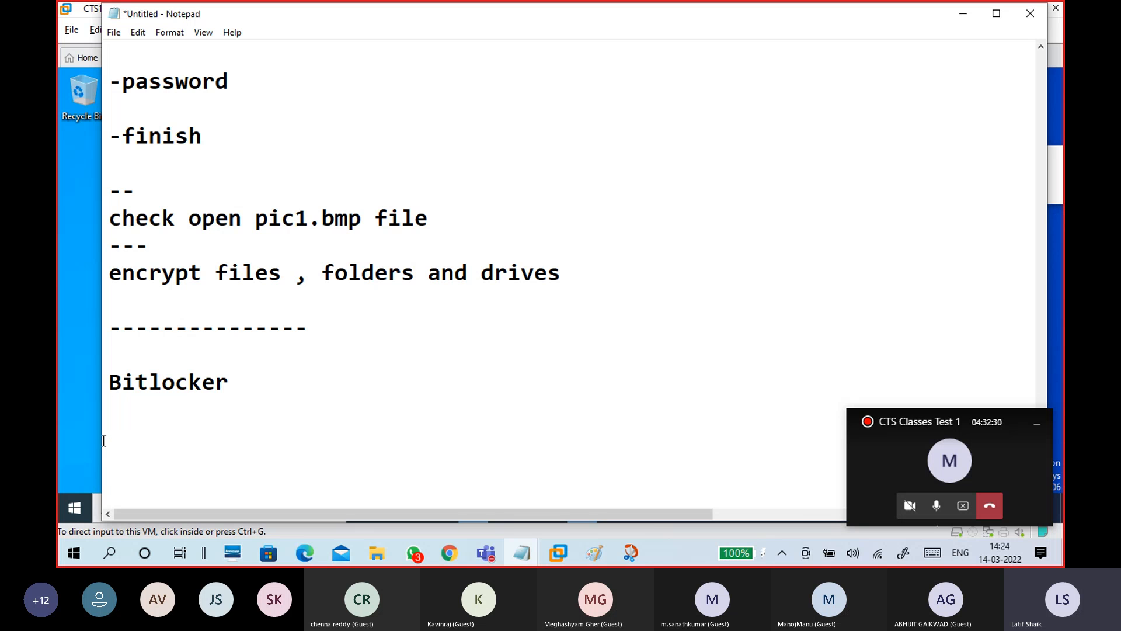
scroll(135, 433, down, 1)
key(Return)
key(Return)
key(Return)
key(Return)
key(Return)
key(Return)
key(Return)
key(Return)
key(Return)
key(Return)
key(Return)
key(Return)
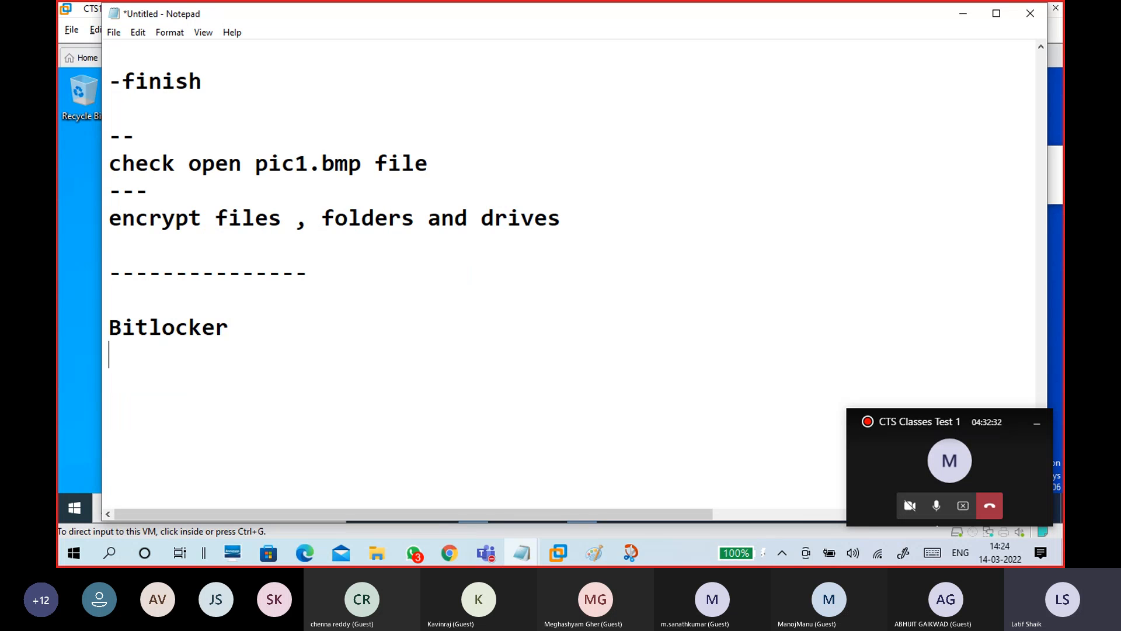
key(Return)
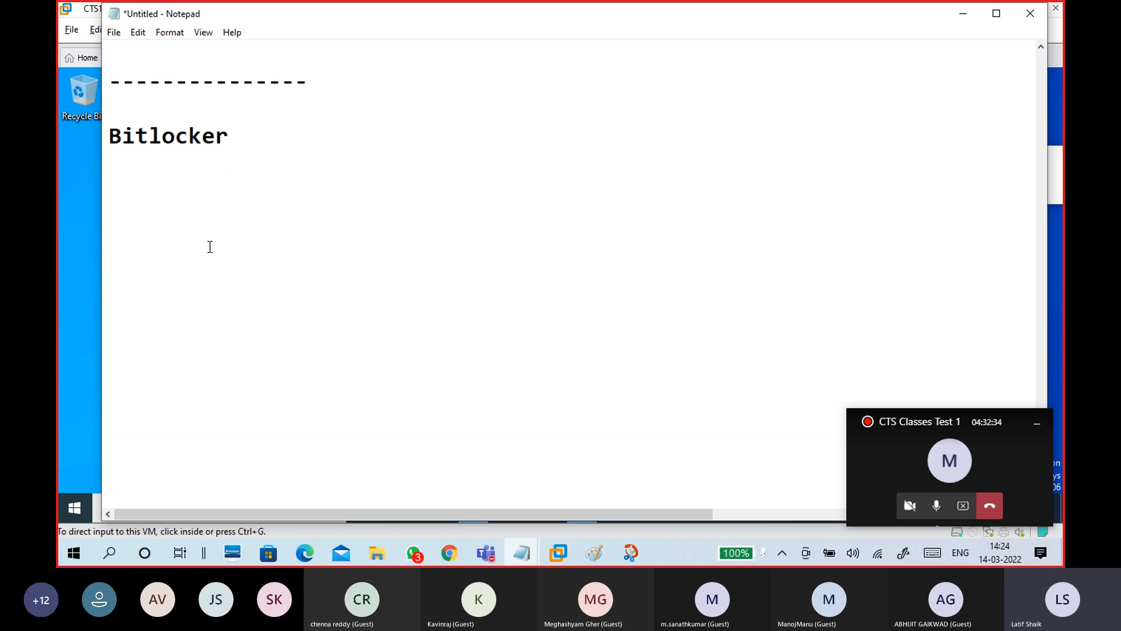
Add the bullet '-Bitlocker driver encryption' under the Bitlocker heading
click(127, 168)
key(Return)
text(-)
text(Bitlocker driver )
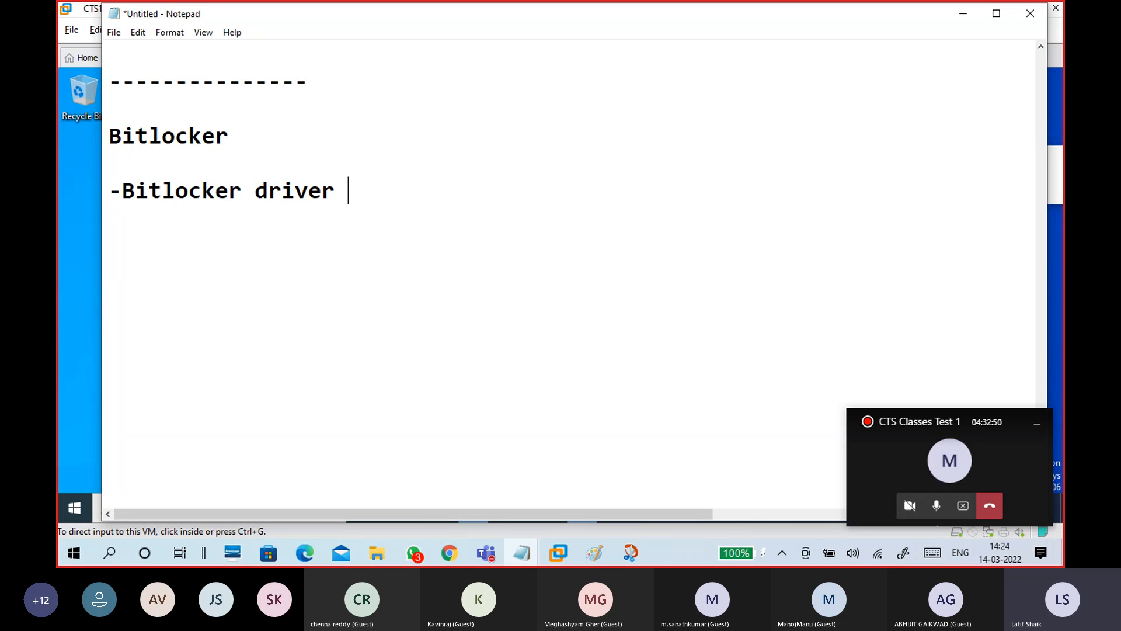
text(encryption)
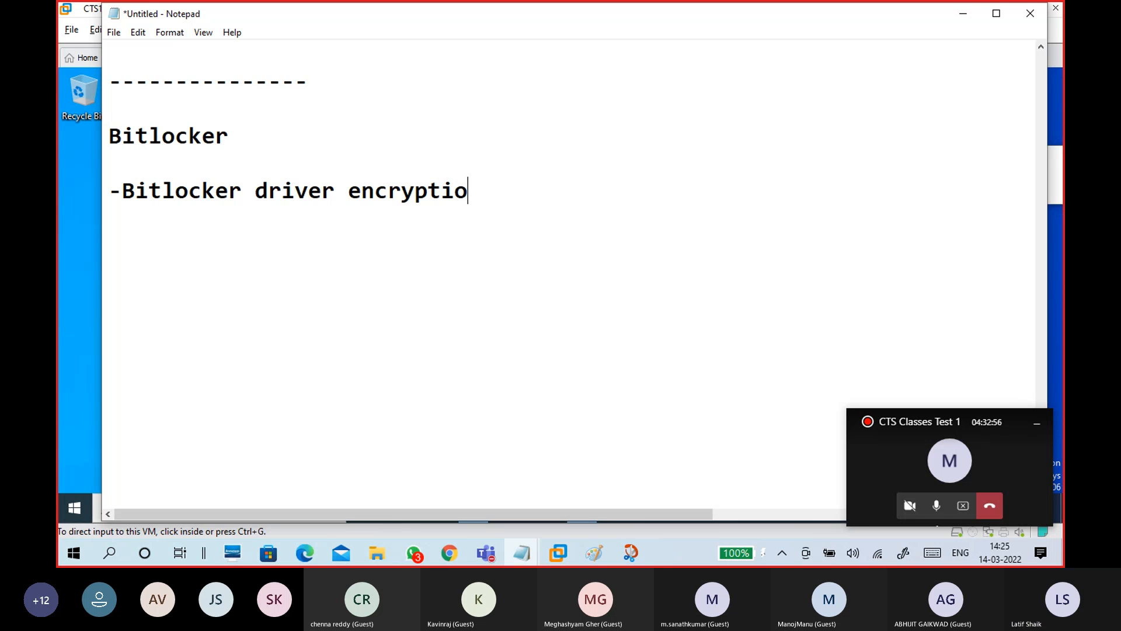
key(Return)
key(Return)
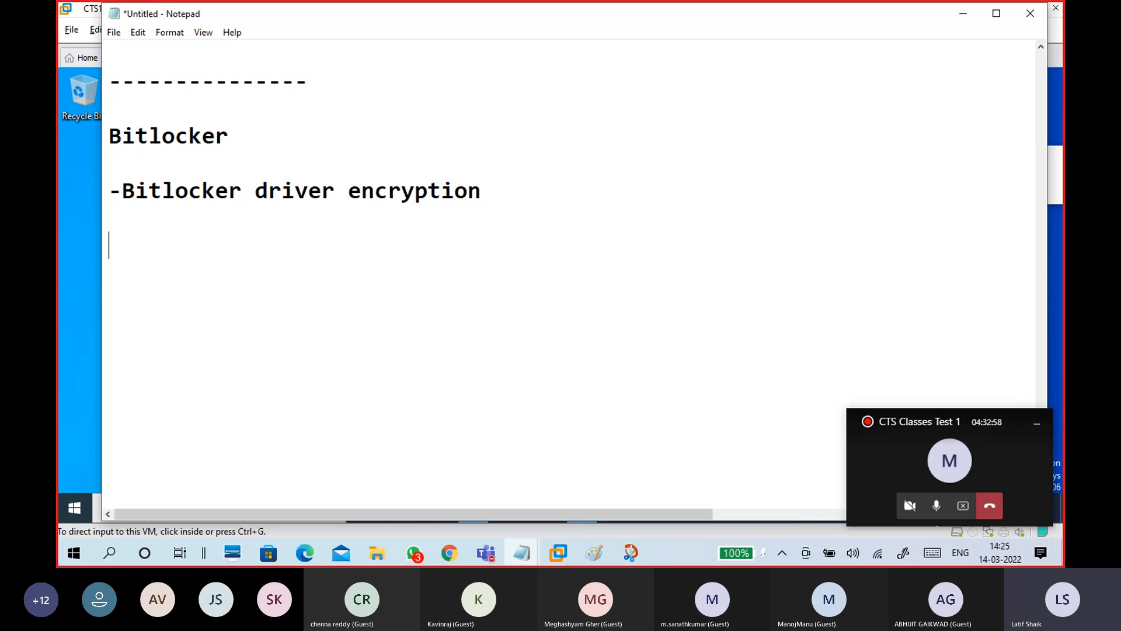
Add lines 'encrypt the drive and lock drive with password' and '-to access drive , need password'
text(encrypt the )
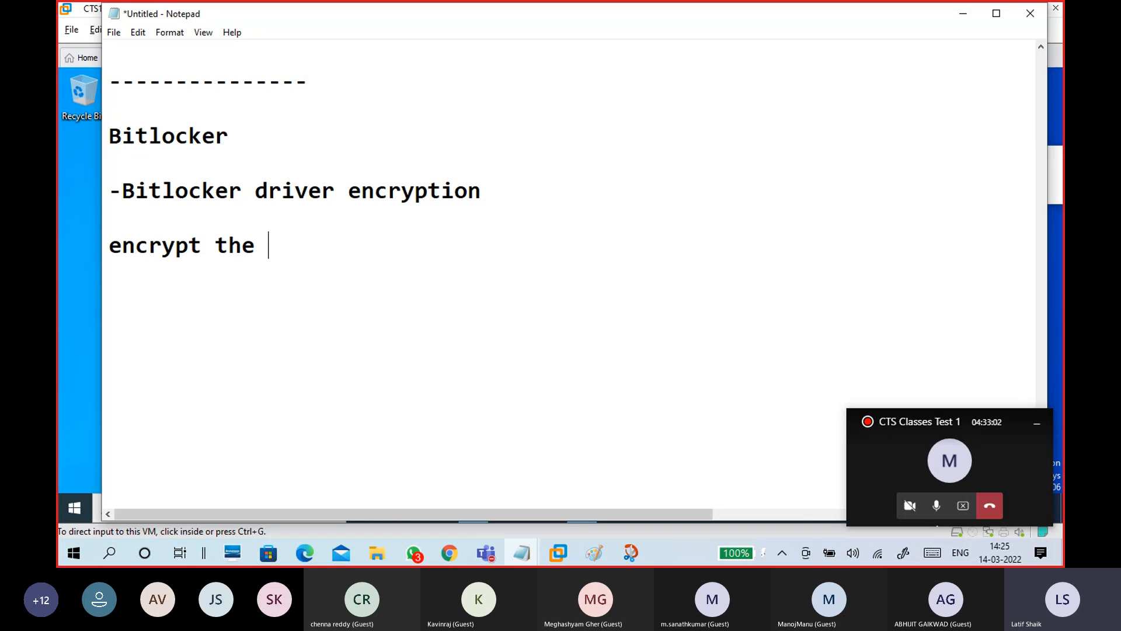
text(drive and)
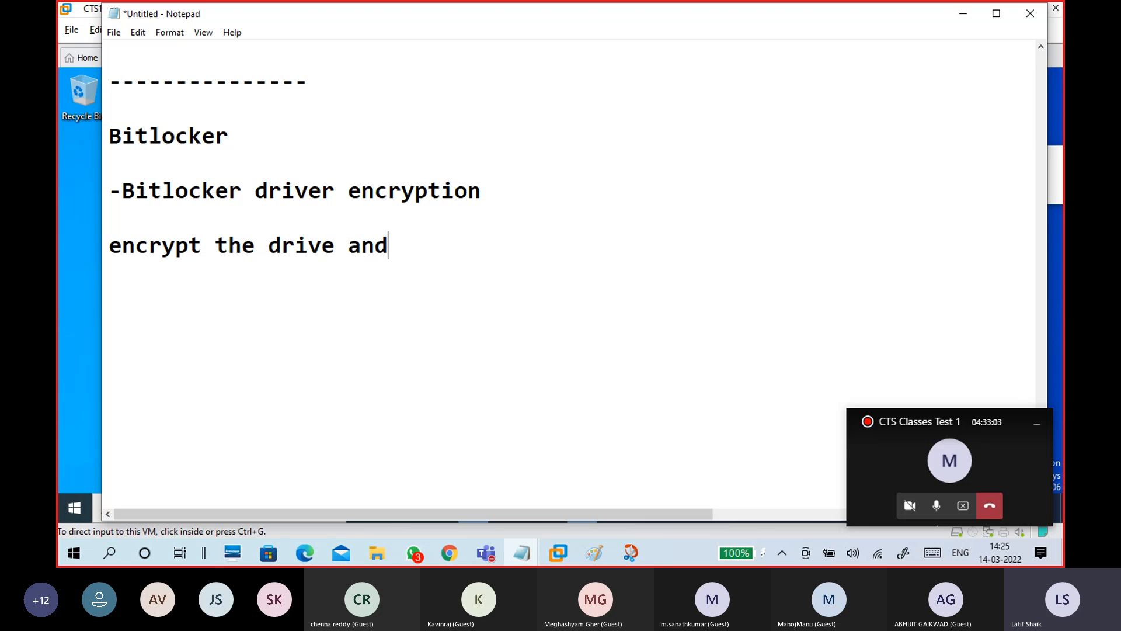
text( lock driver)
key(BackSpace)
text(with passwotd)
key(BackSpace)
key(BackSpace)
text(rd)
key(Return)
key(Return)
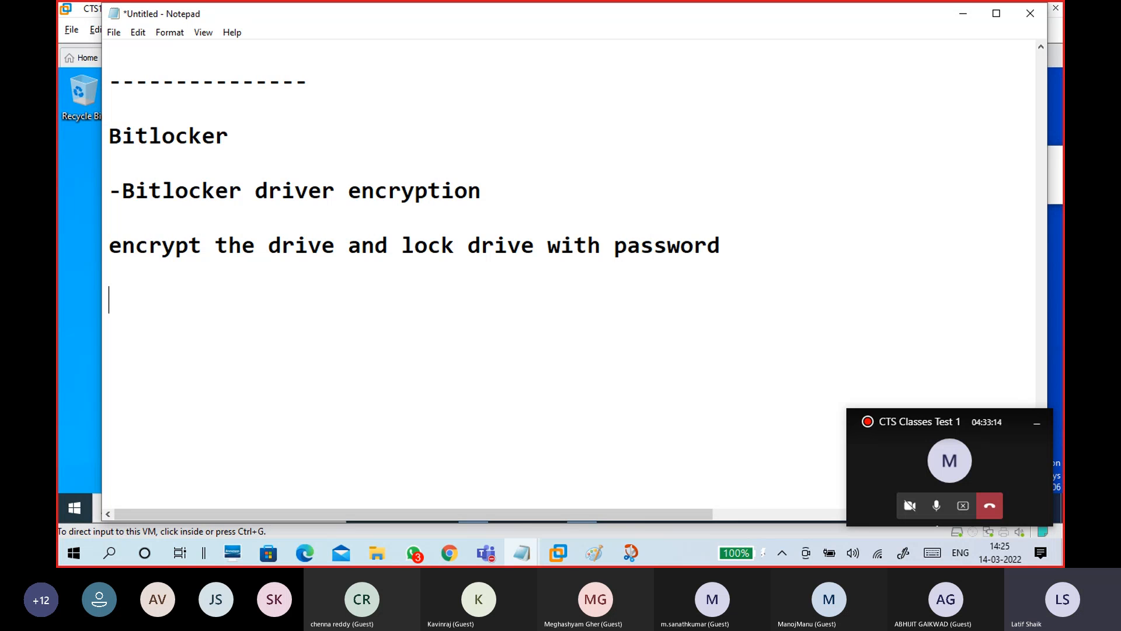
text(-to access )
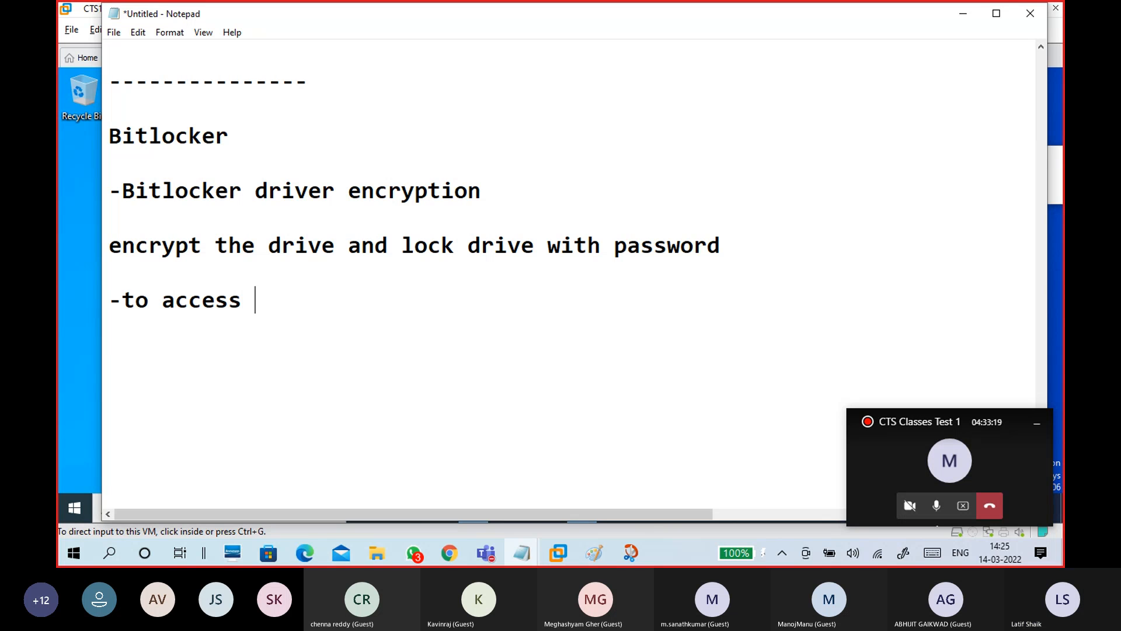
text(driver)
key(BackSpace)
text(, need password)
Add the line '-to lock drive, need restart only'
key(Return)
scroll(121, 257, down, 2)
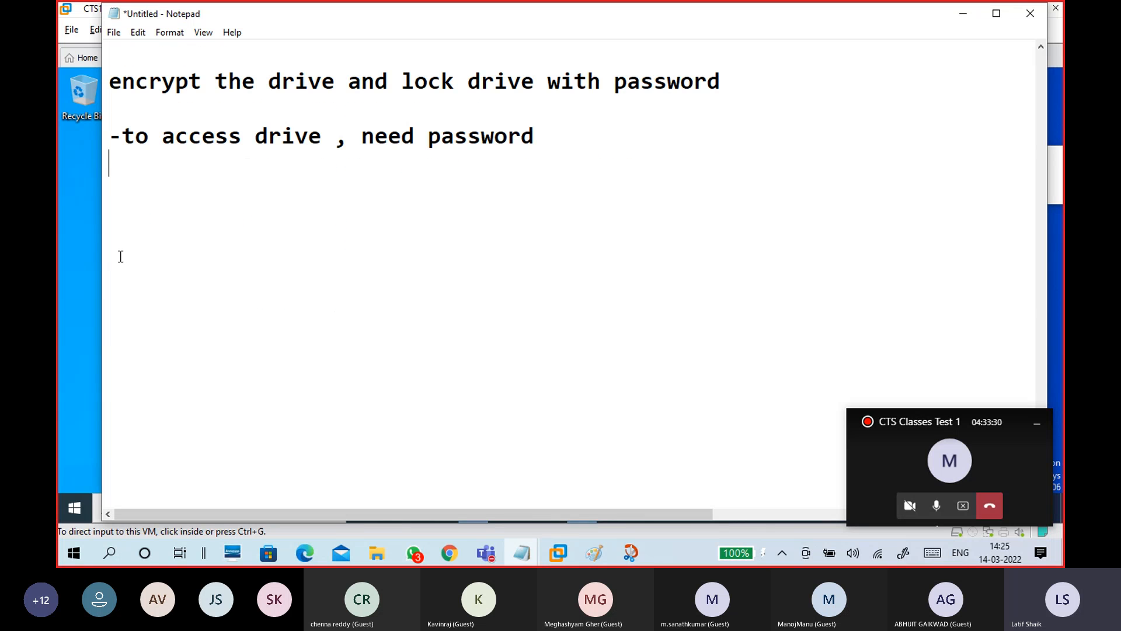
text(-to lo)
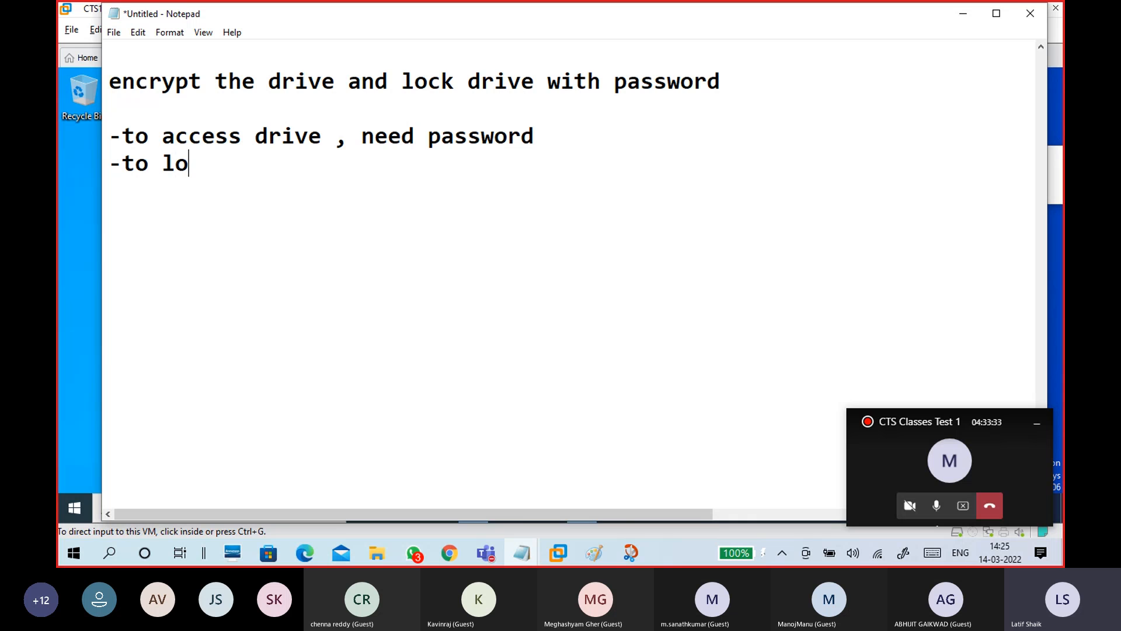
text(ck driver)
key(BackSpace)
text(, ne)
text(dd)
key(BackSpace)
key(BackSpace)
text(ed r)
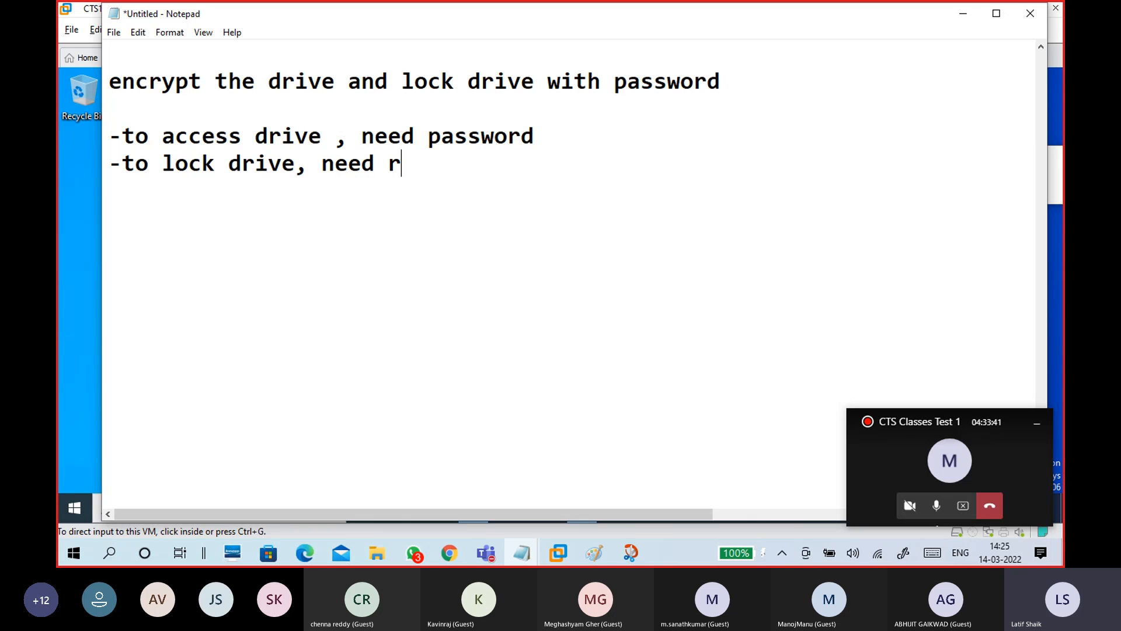
text(estart only)
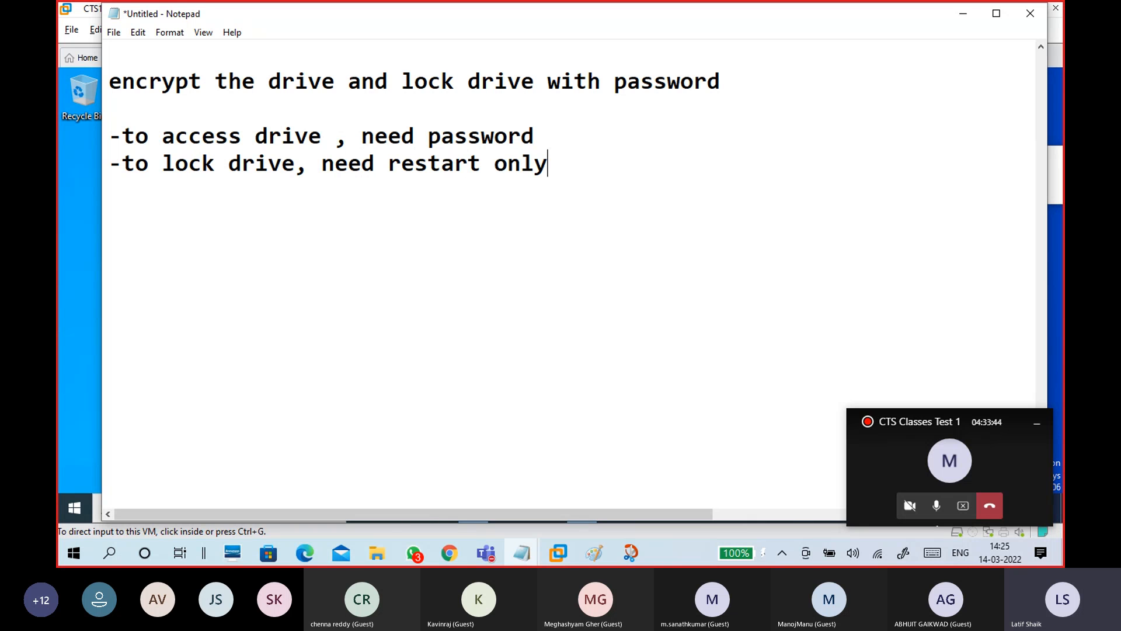
key(Return)
key(Return)
Reword the line to '-to lock drive, need restart PC'
click(492, 174)
text(PC)
drag(588, 163, 535, 161)
key(BackSpace)
click(388, 163)
text(to)
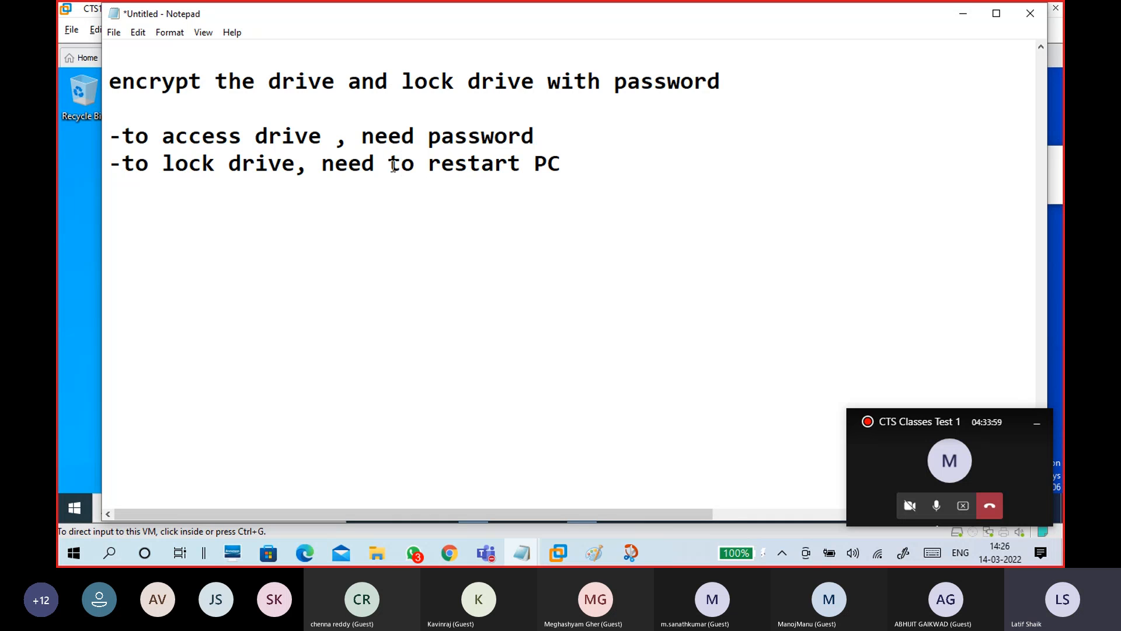
key(BackSpace)
key(BackSpace)
key(BackSpace)
click(368, 203)
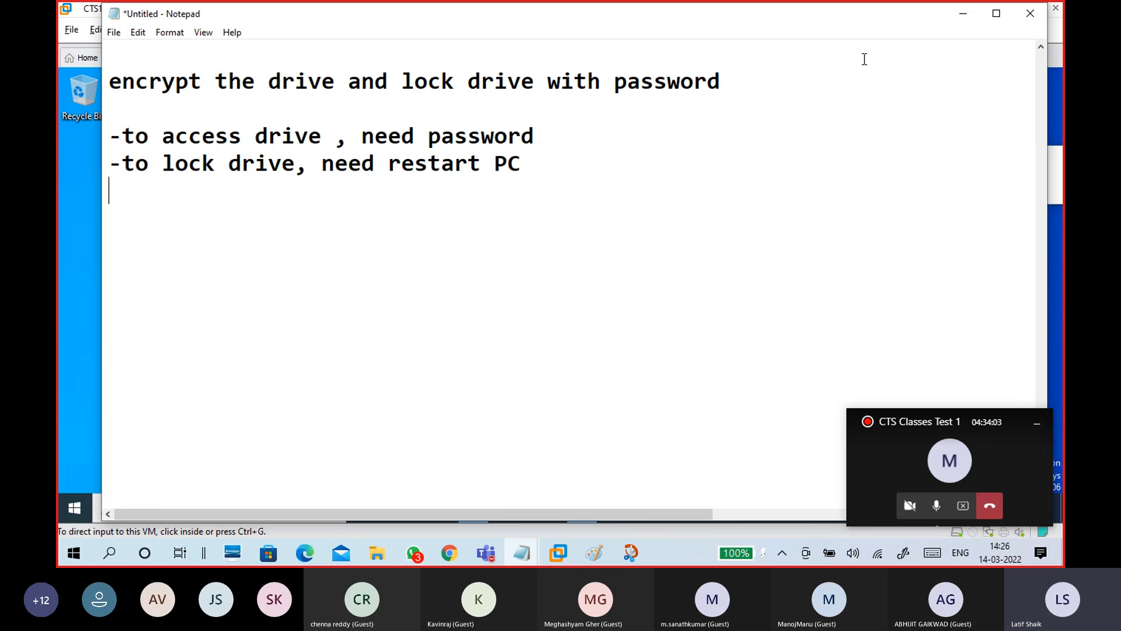
Minimize Notepad, open This PC, and bring up the Run box
click(964, 13)
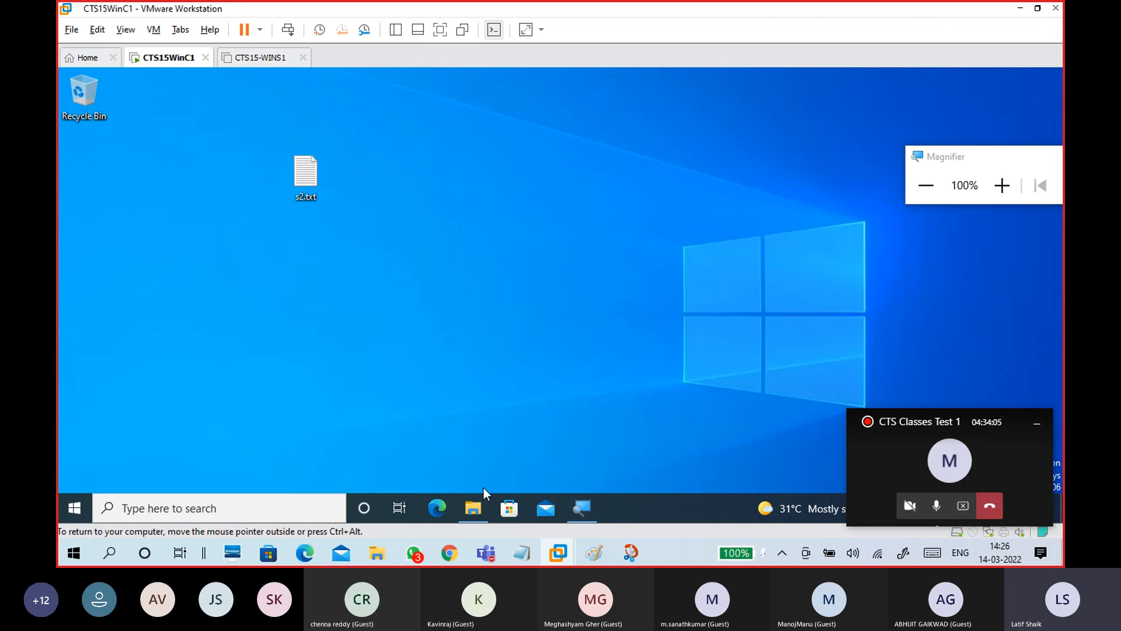
click(476, 503)
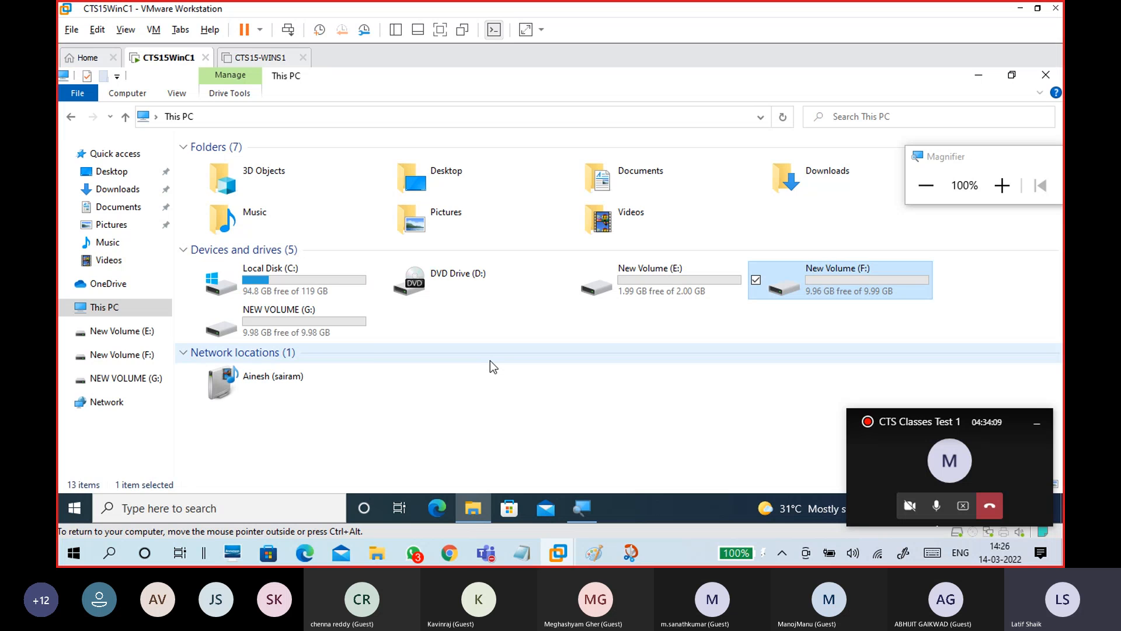
key(super+r)
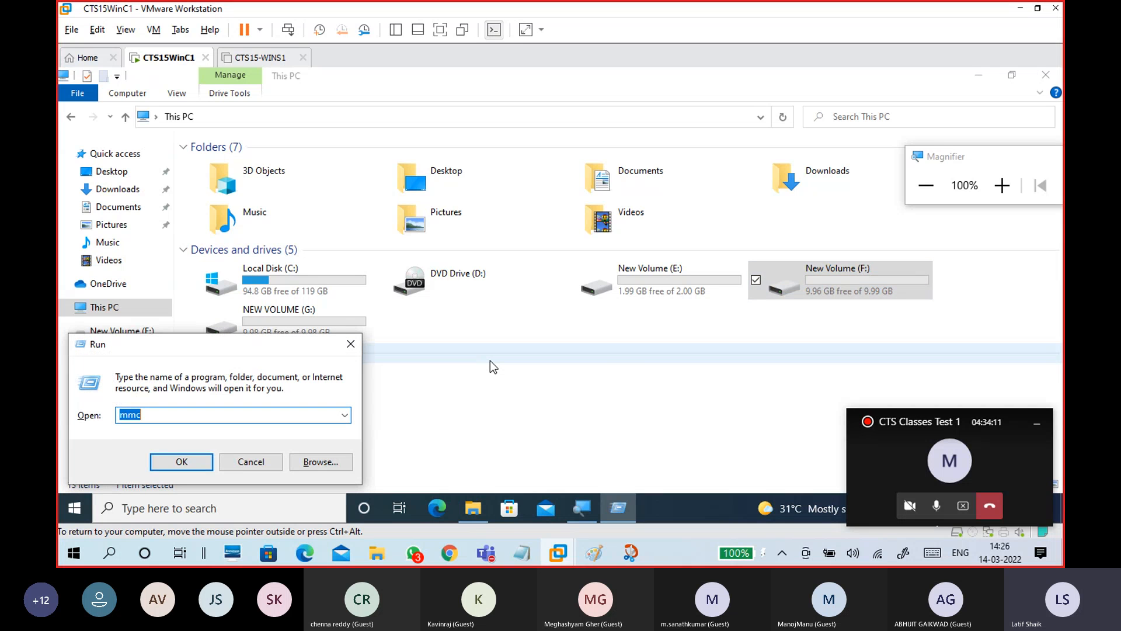
Launch Disk Management with diskmgmt.msc, dismiss the access-rights error, and close it
text(diskmgm)
text(.msc)
key(Return)
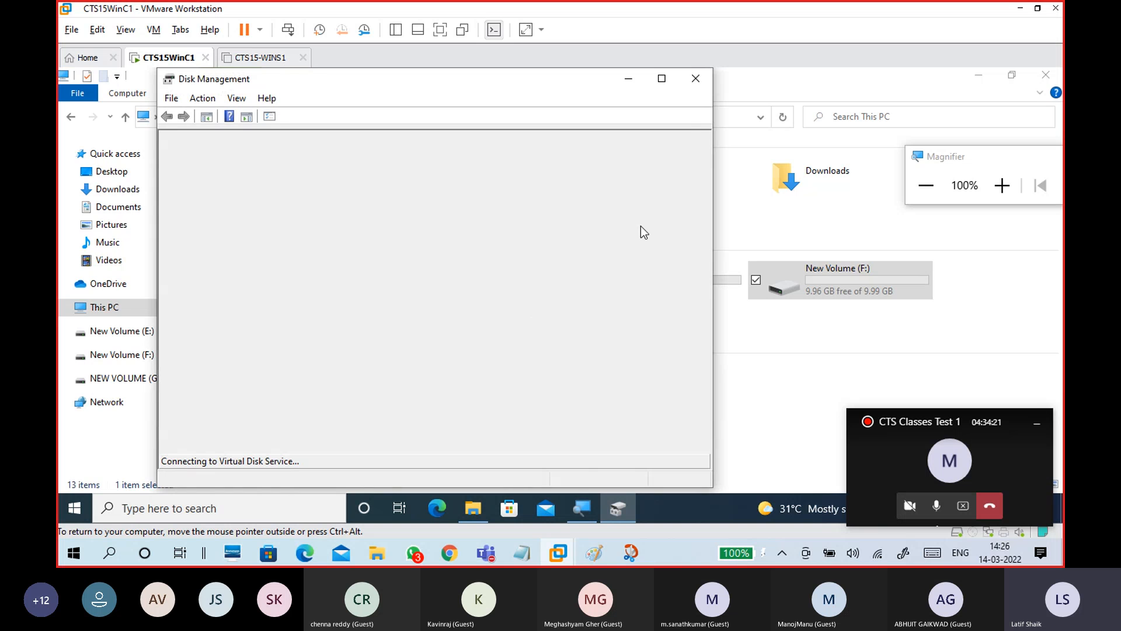
click(661, 76)
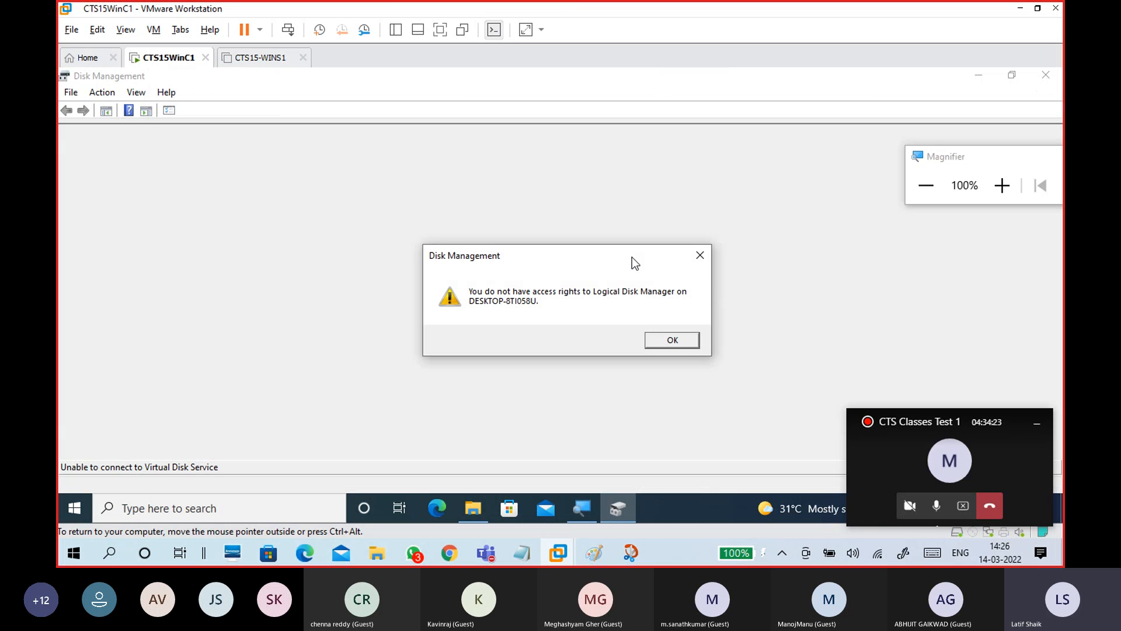
click(672, 342)
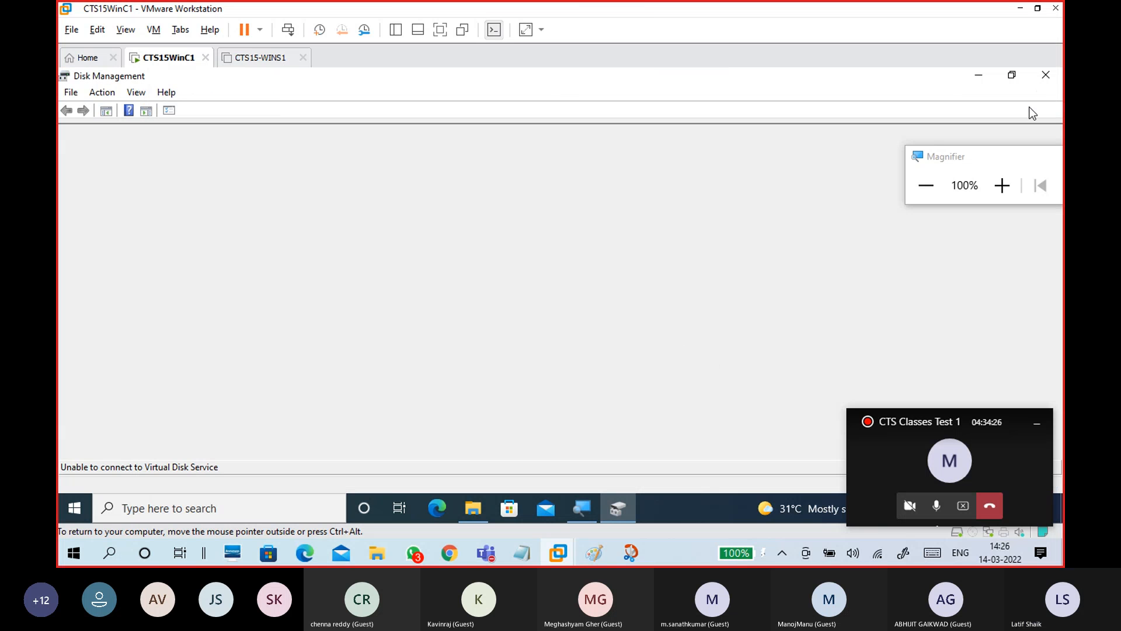
click(1060, 77)
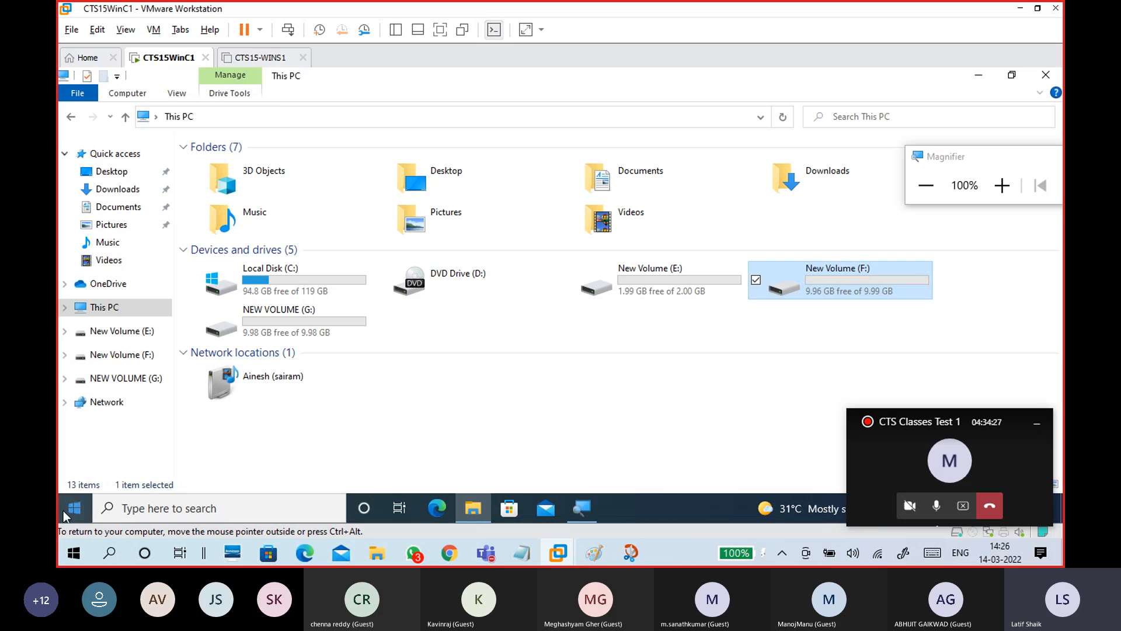
Choose Switch user from the guest Windows Start menu's account options
click(64, 510)
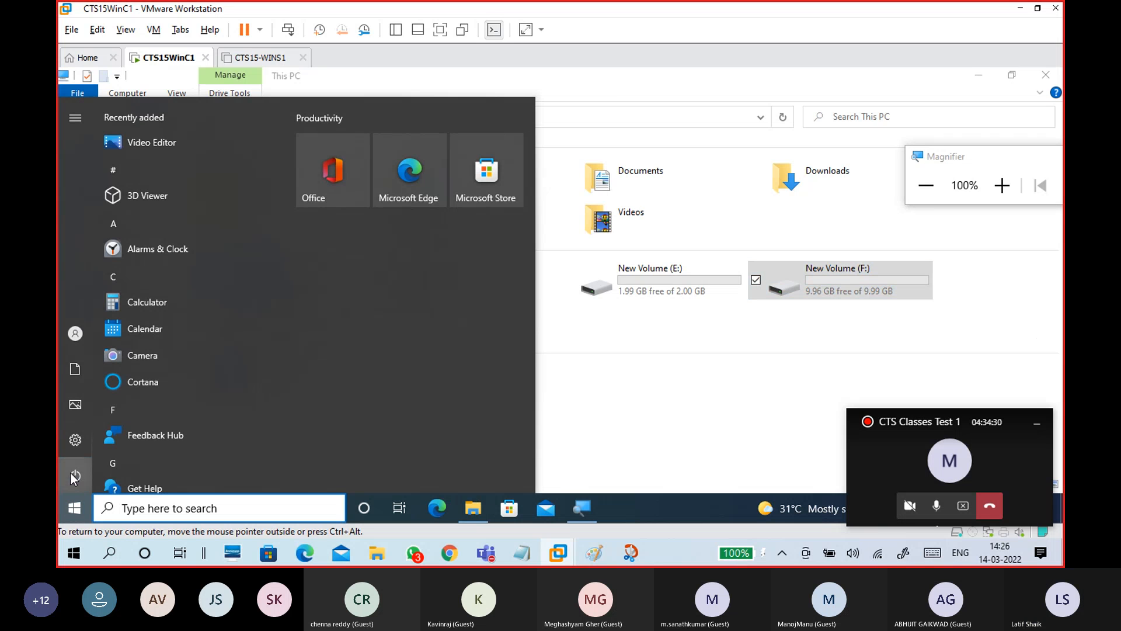
click(71, 473)
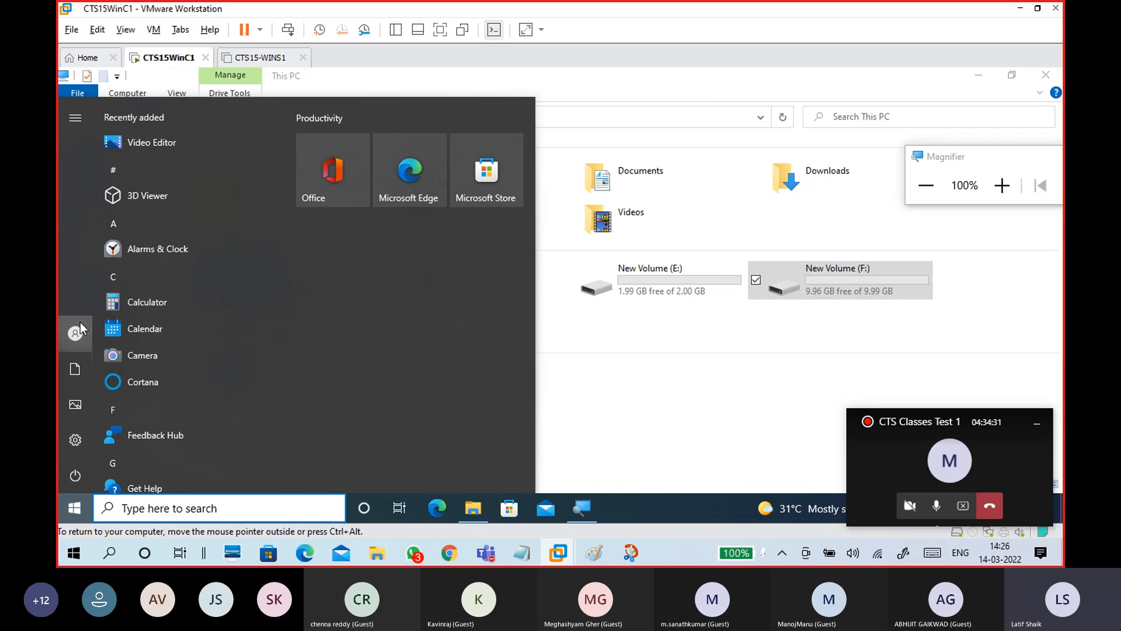
click(80, 323)
click(116, 266)
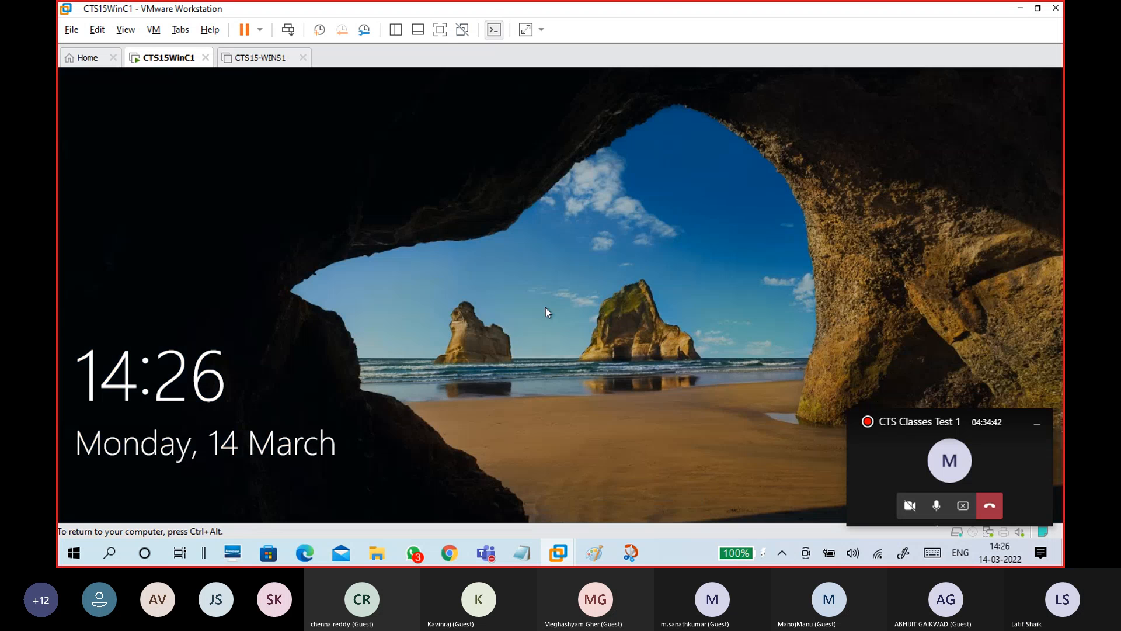
Sign in as Student1 with the account password, then minimize VMware Workstation
click(514, 348)
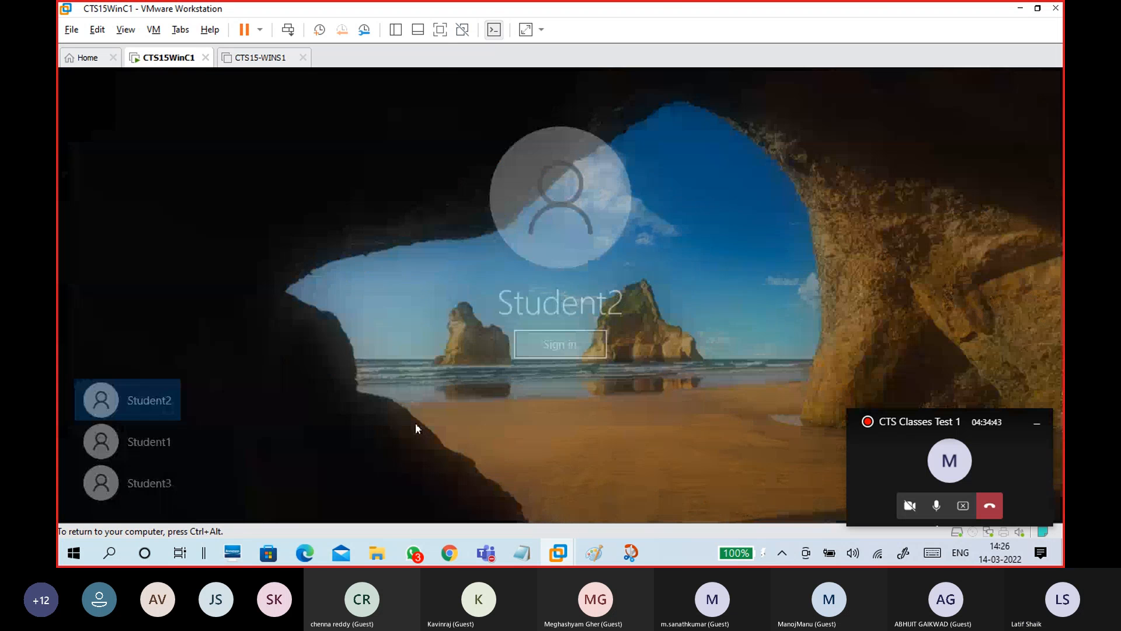
click(174, 445)
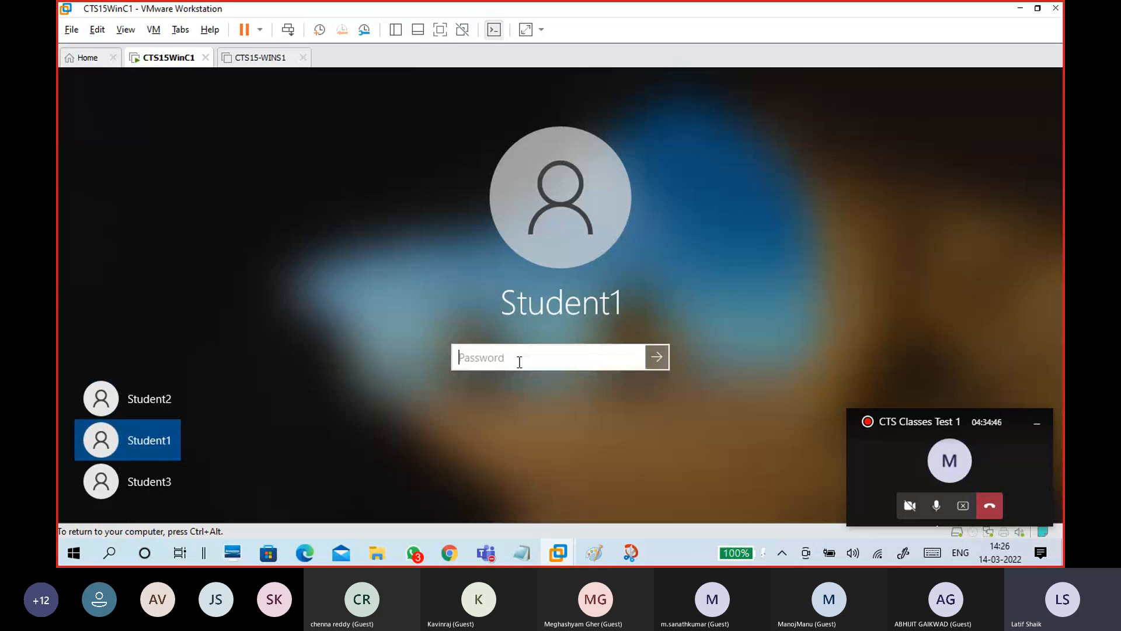
text(********)
key(Return)
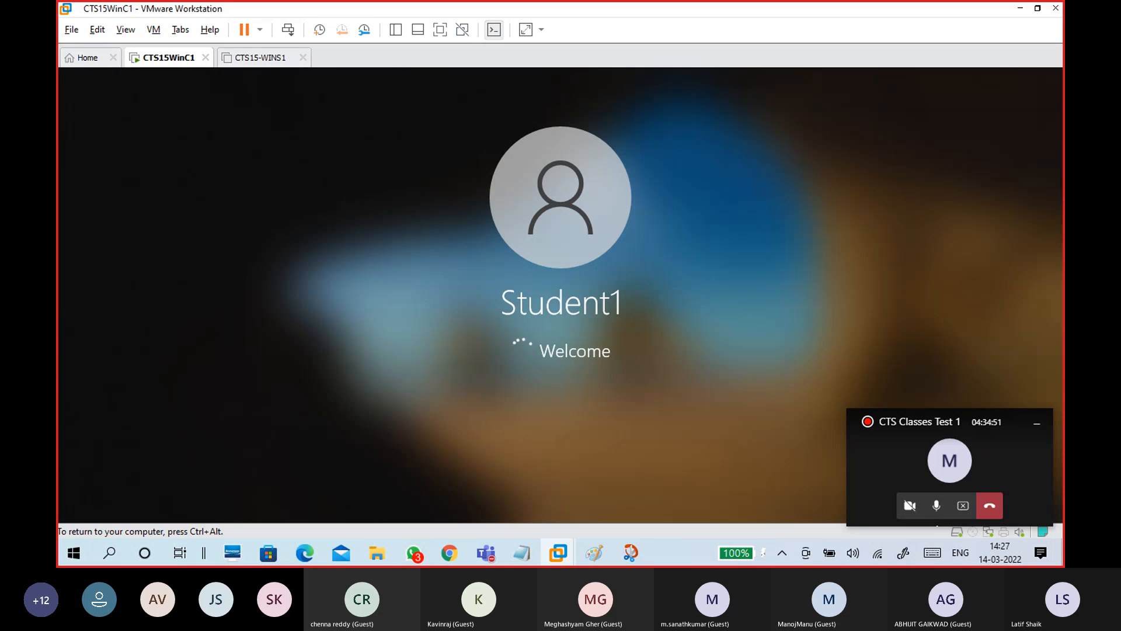
key(ctrl+alt)
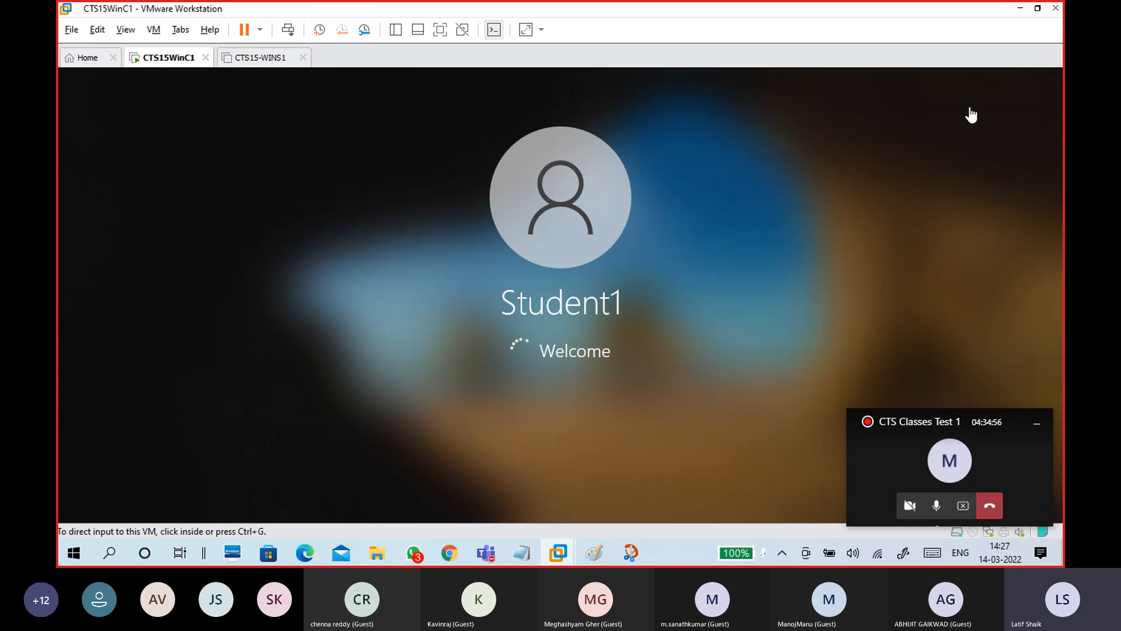
click(1019, 10)
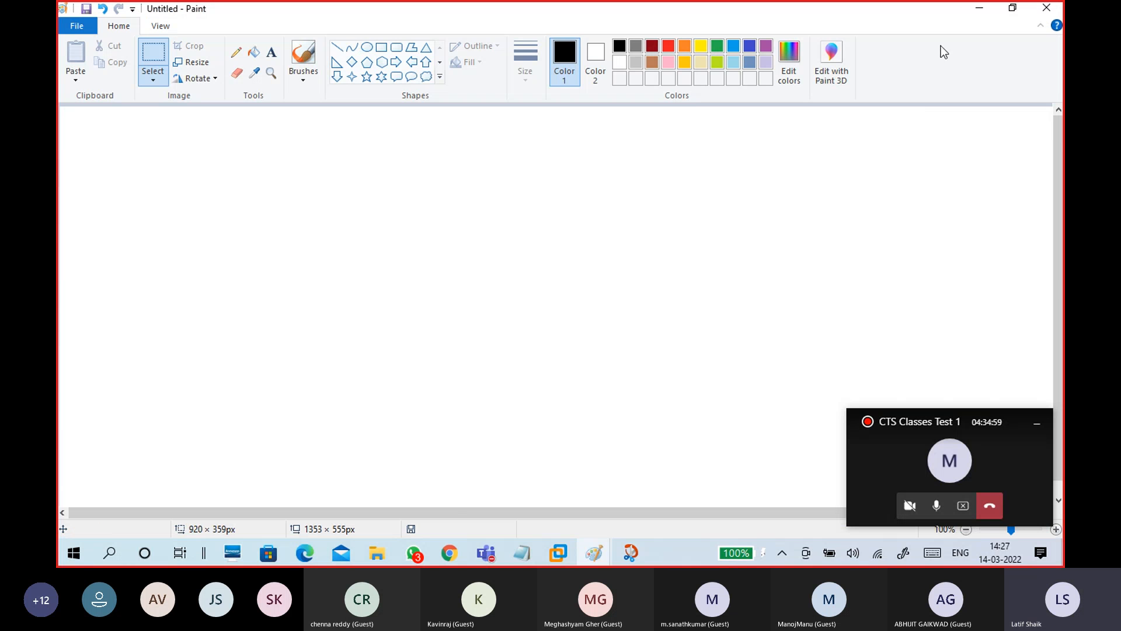
Bring the untitled Notepad notes to the front after checking the VM and CTS Classes Test 1 meeting
click(970, 11)
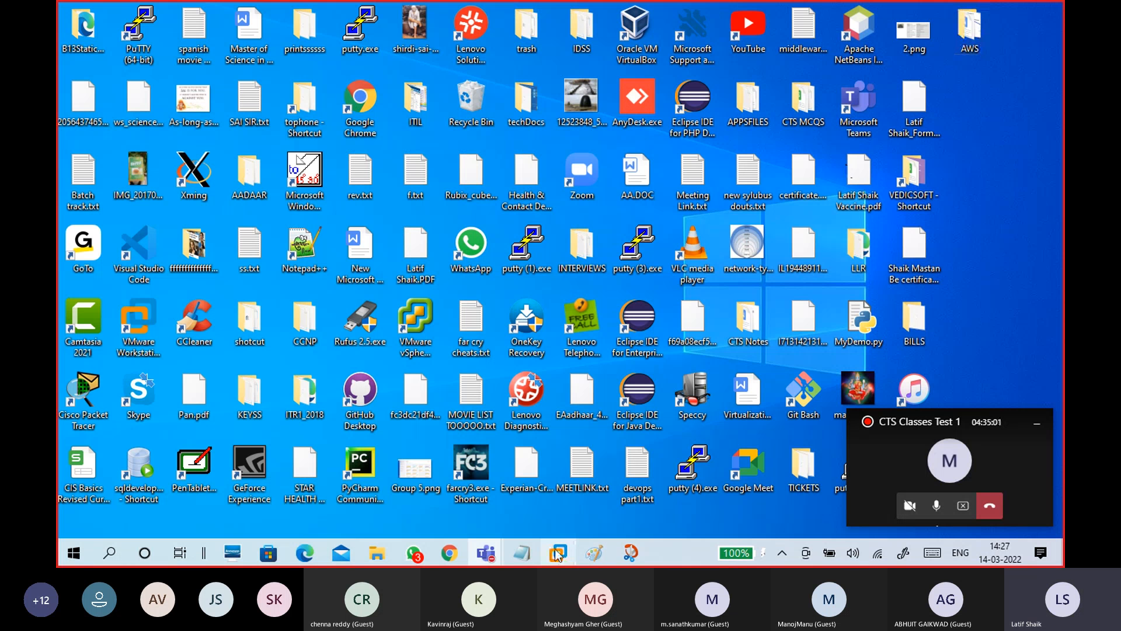
mouse_move(558, 553)
click(588, 475)
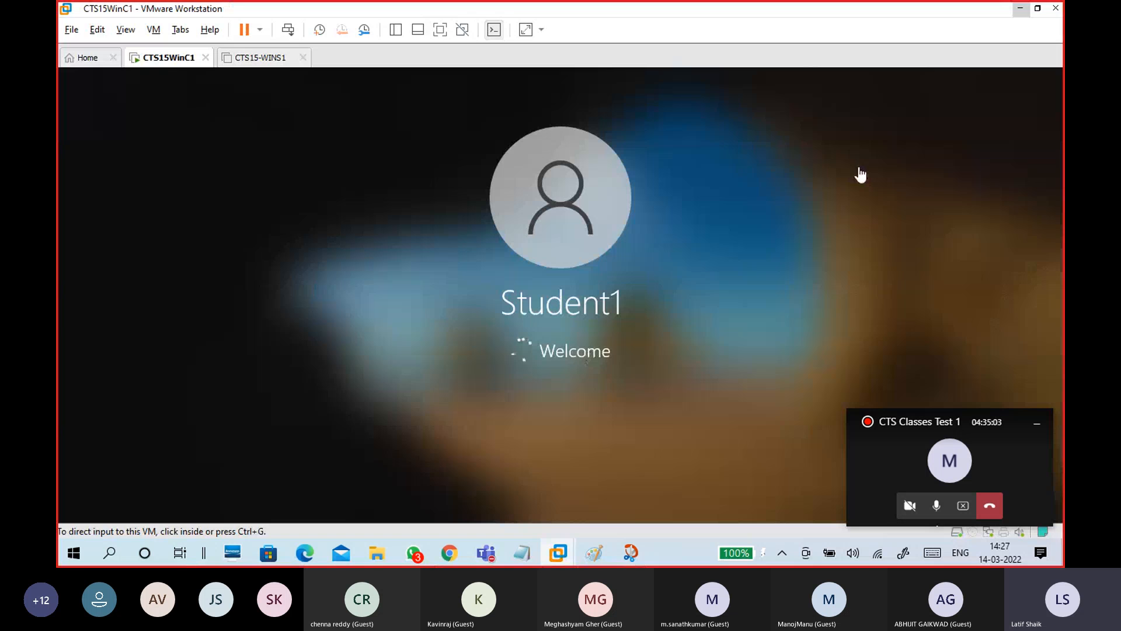
click(1020, 9)
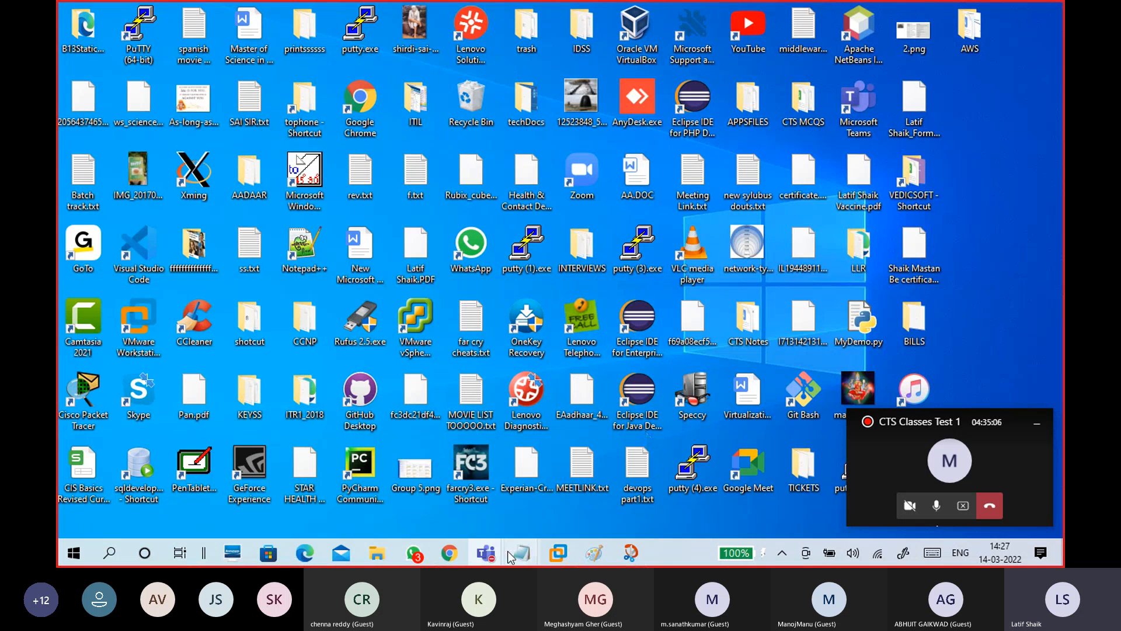
mouse_move(506, 546)
click(490, 500)
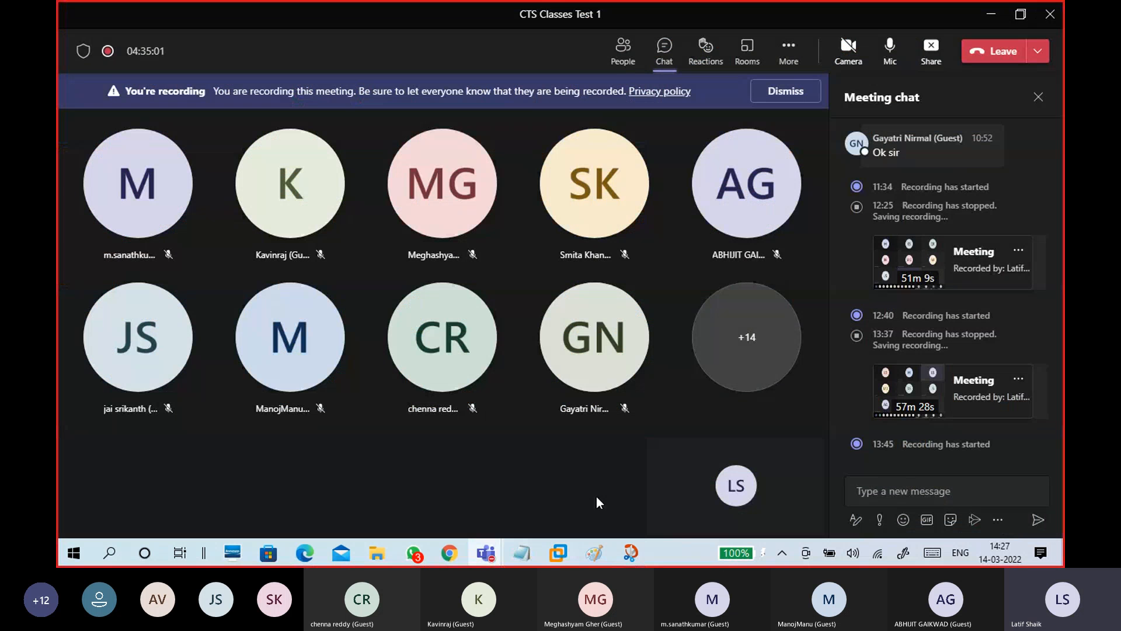
click(523, 554)
Highlight 'Bitlocker driver encryption', 'lock drive with password', then the whole Bitlocker section
scroll(476, 336, up, 2)
drag(122, 192, 481, 193)
drag(403, 245, 745, 255)
drag(544, 346, 105, 137)
click(205, 371)
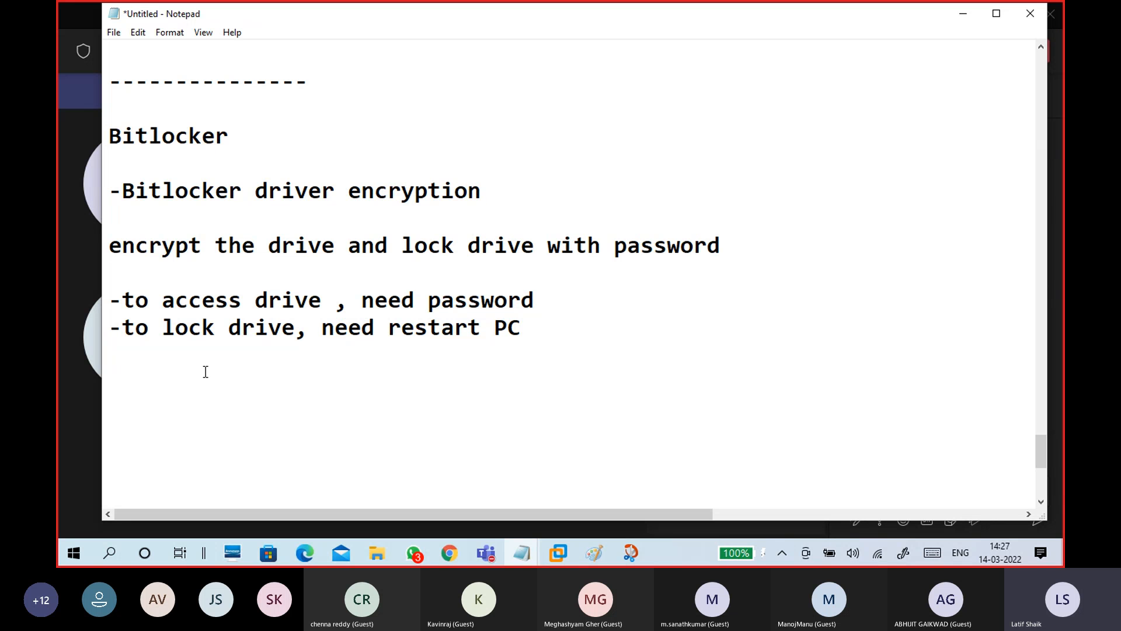
Scroll up and down through the encryption notes to review them
scroll(349, 356, up, 15)
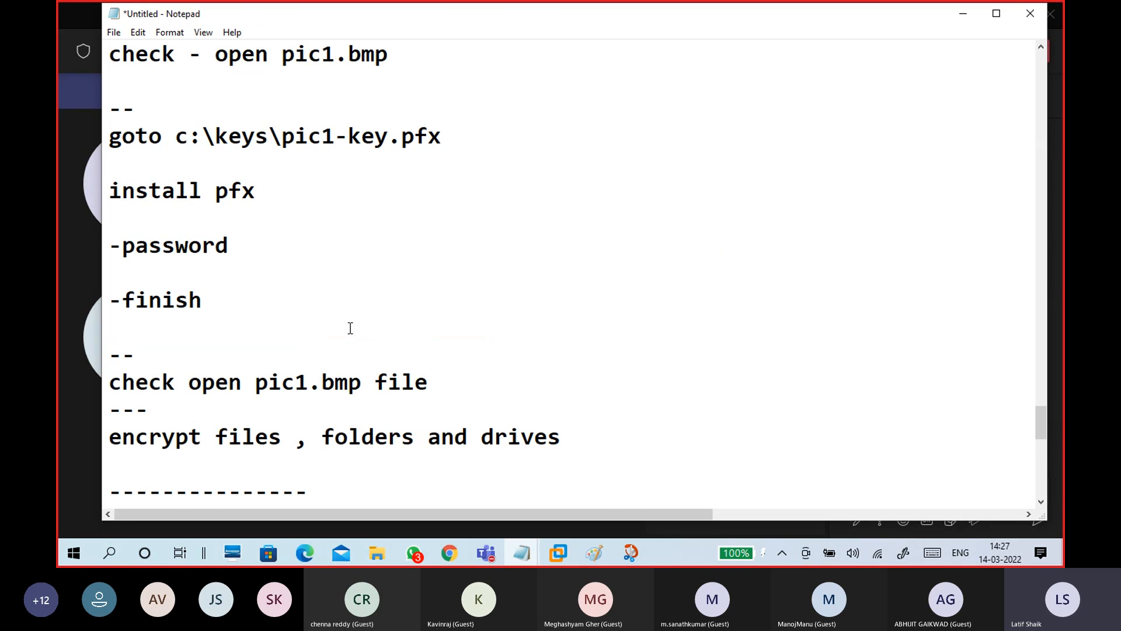
scroll(348, 324, down, 7)
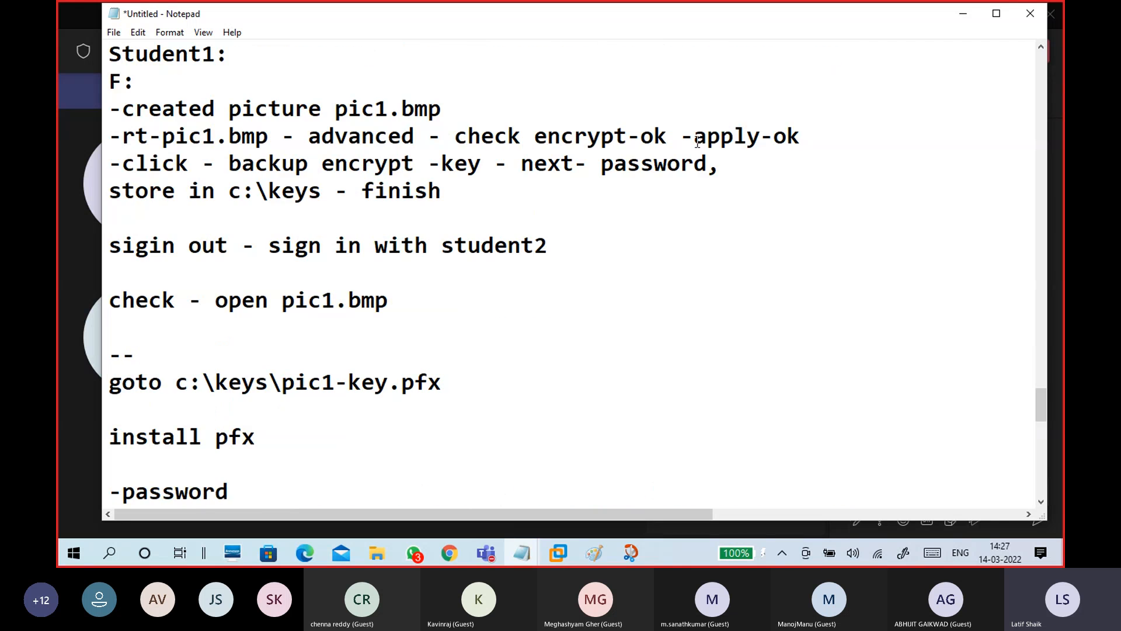
scroll(558, 260, up, 6)
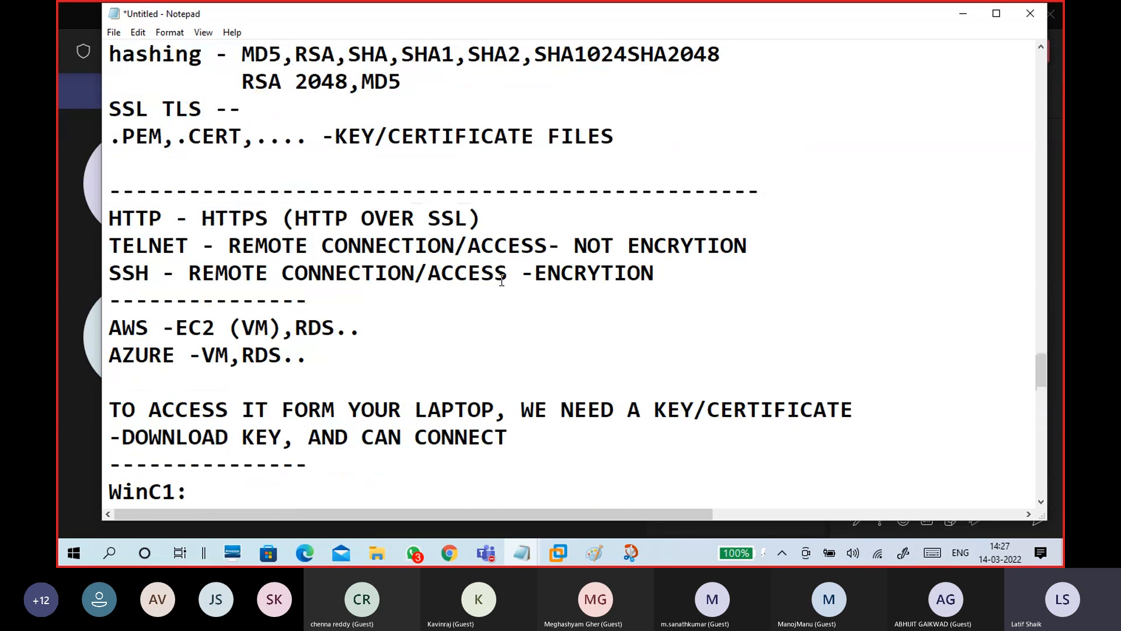
scroll(505, 271, up, 3)
scroll(510, 253, up, 2)
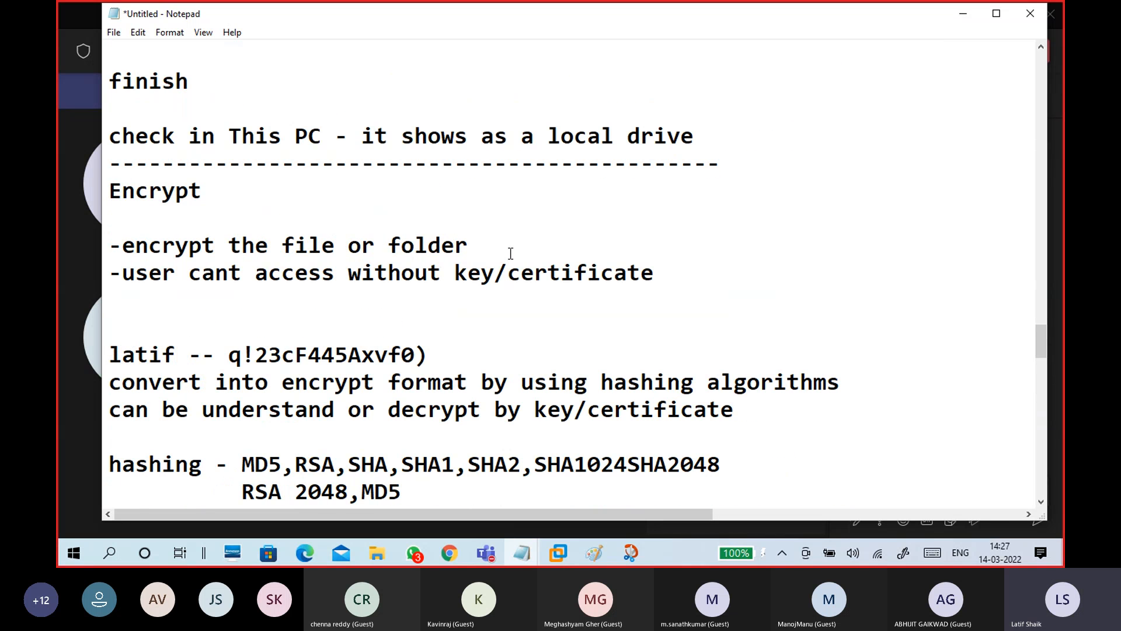
scroll(511, 253, down, 8)
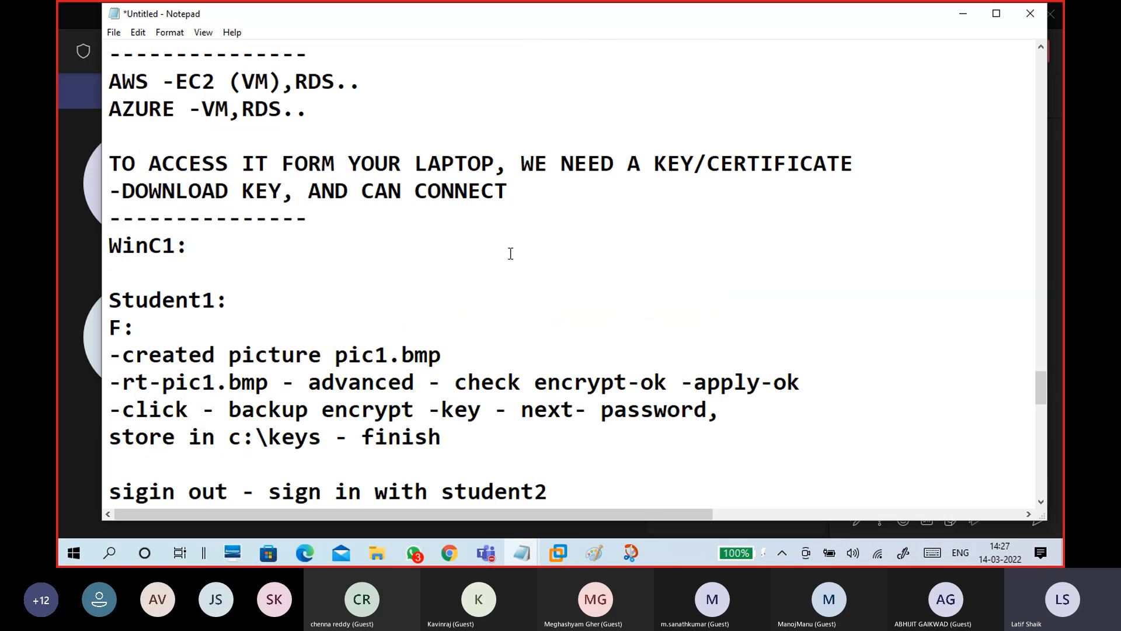
scroll(510, 253, down, 3)
scroll(510, 257, down, 4)
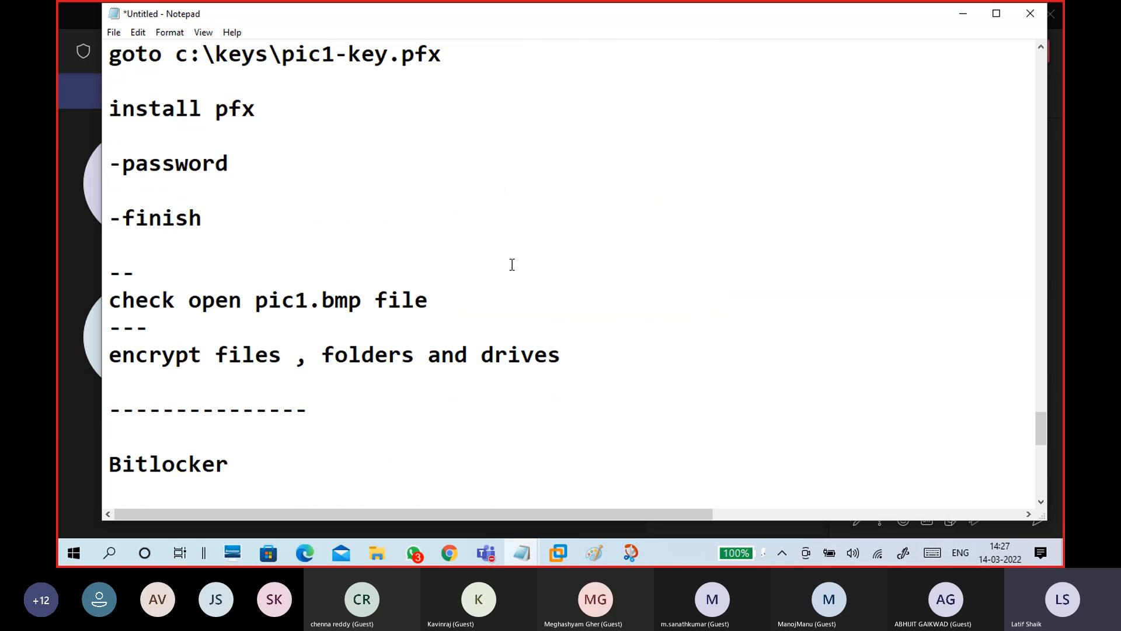
scroll(512, 264, up, 12)
Type '-EFS - ENCRYPTED FILE SYSTEM' on the blank line under Encrypt
click(426, 211)
text(-efs)
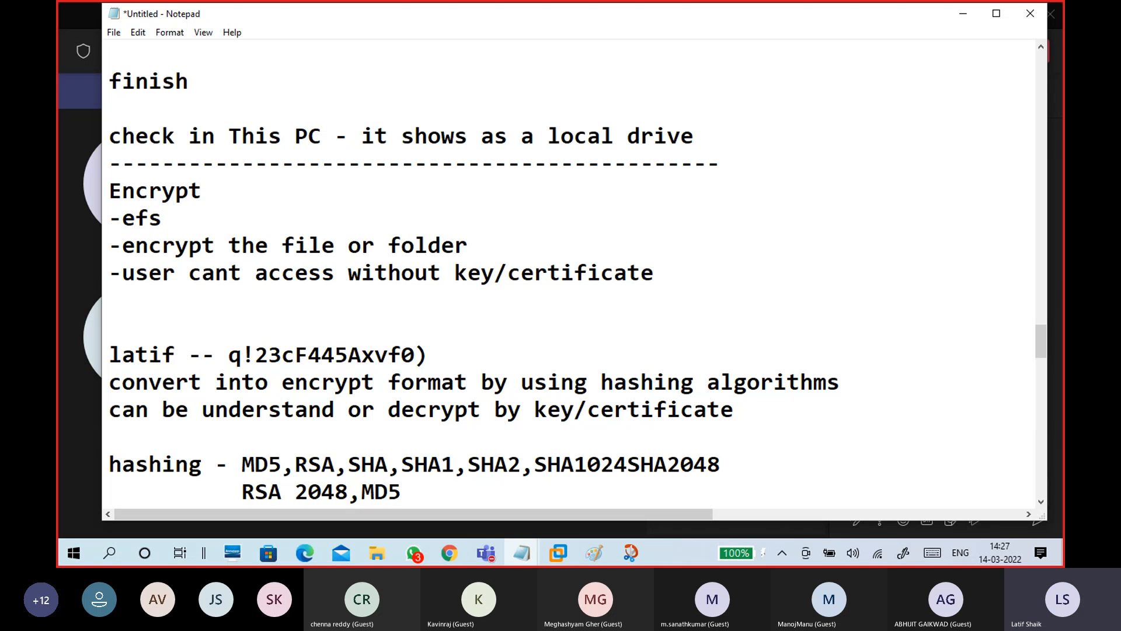
key(BackSpace)
key(BackSpace)
key(BackSpace)
text(EFS - ENCRYPT)
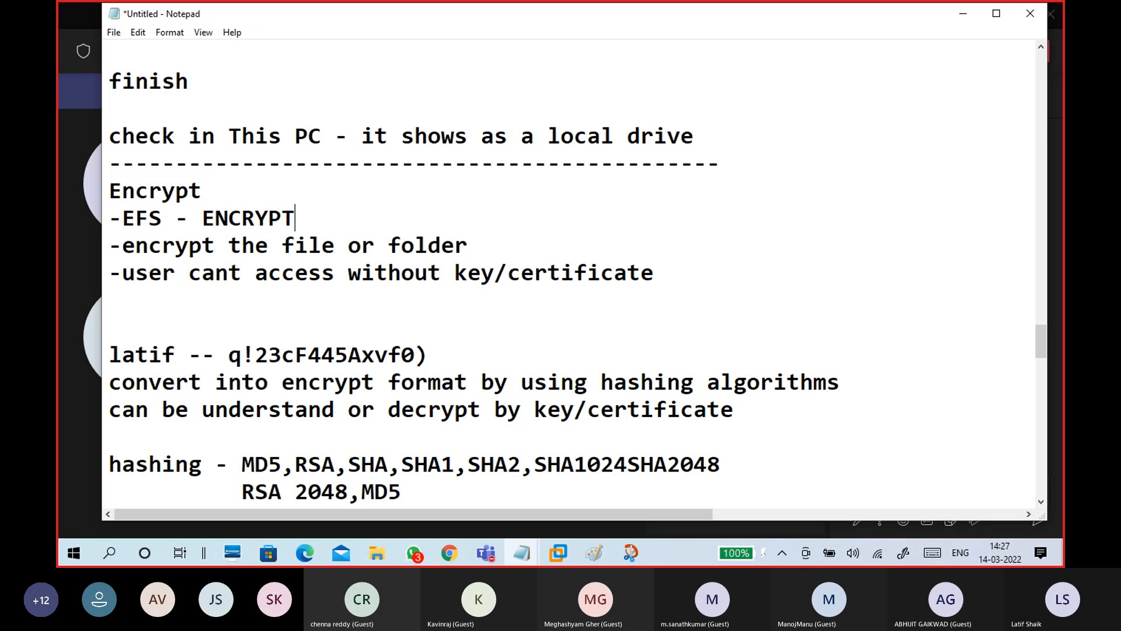
text(ED)
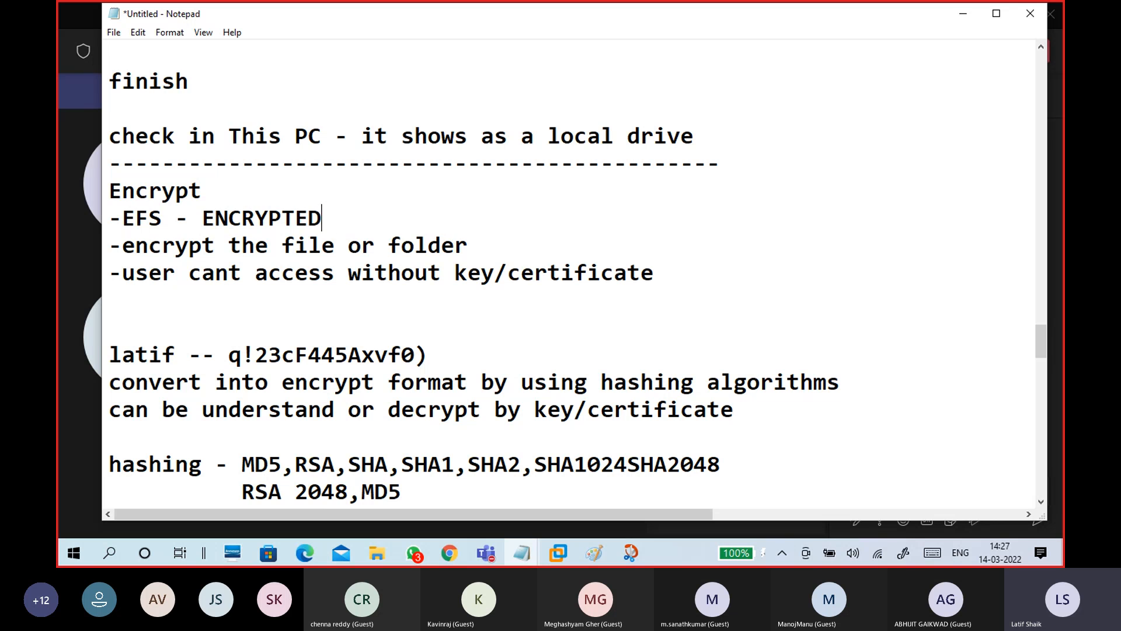
text( FILE SYSTEM)
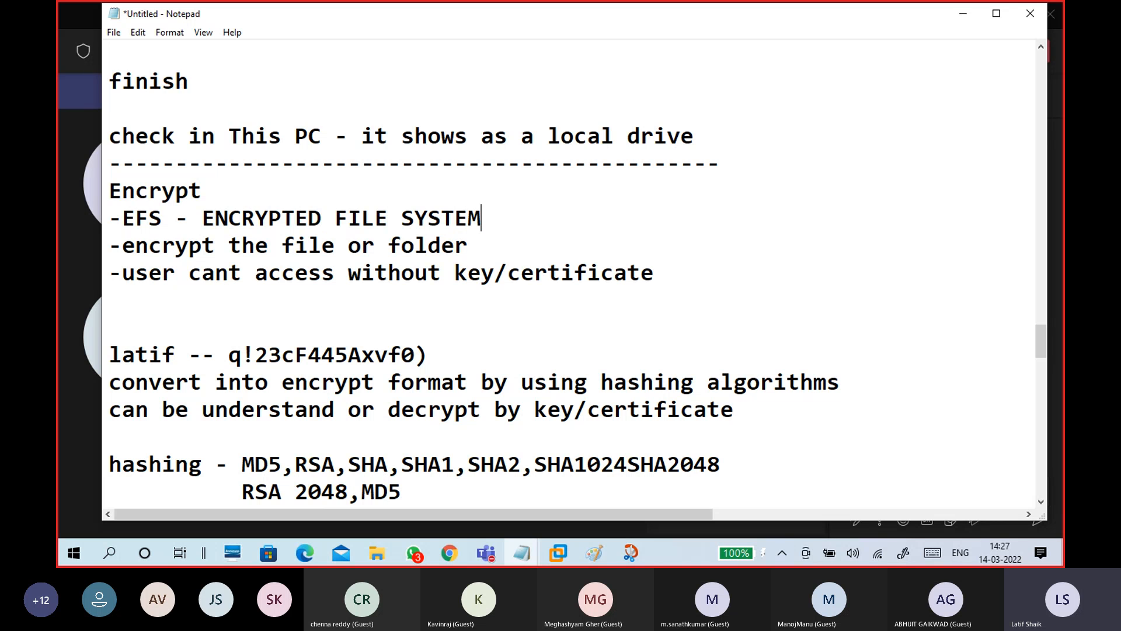
Add a blank line after the EFS line, minimize Notepad, and open Teams' More actions menu
drag(513, 223, 178, 218)
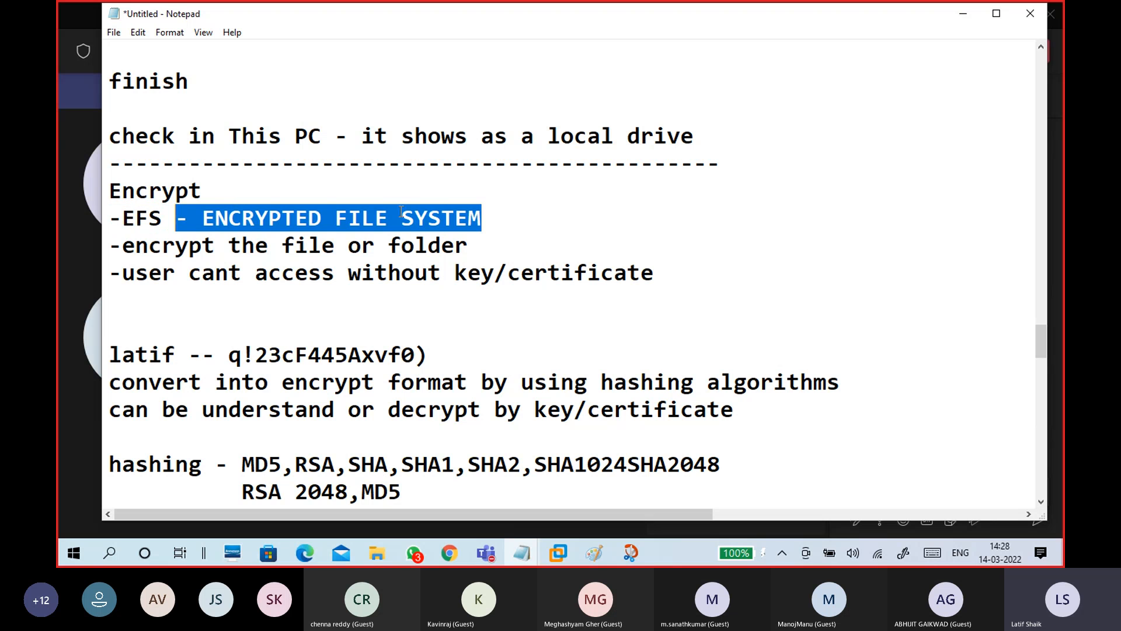
click(488, 218)
key(Return)
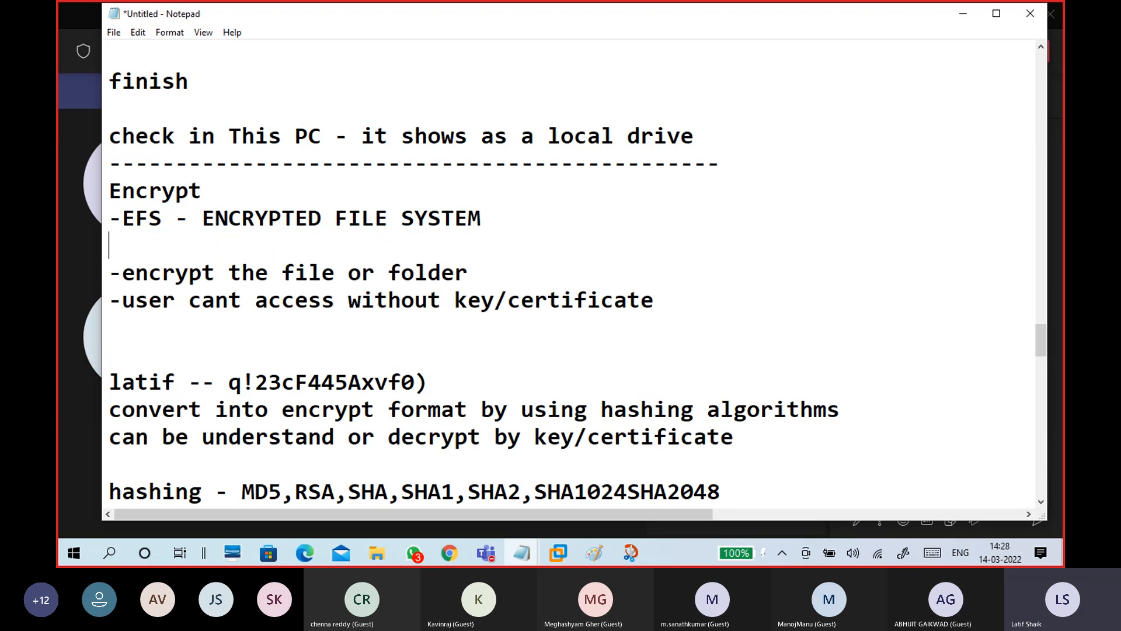
click(962, 15)
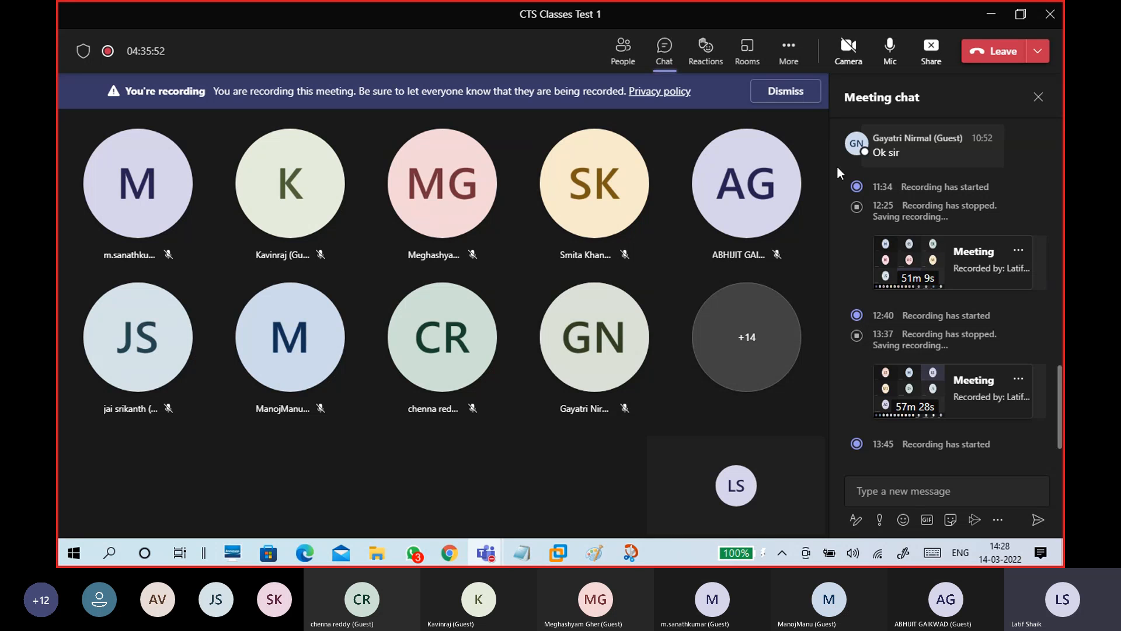
click(789, 51)
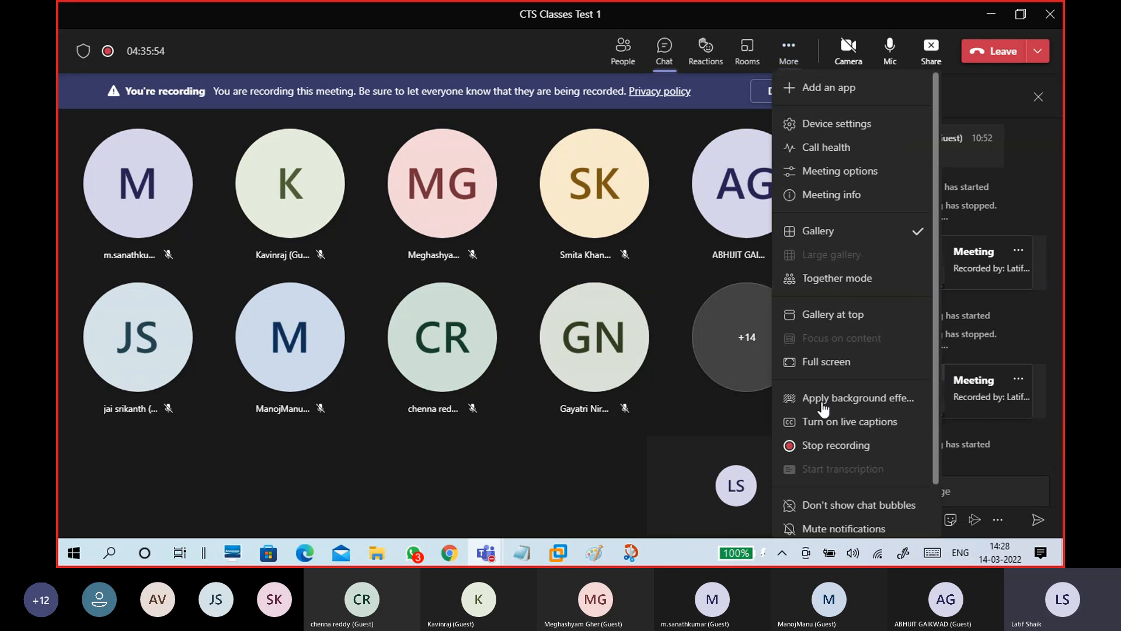